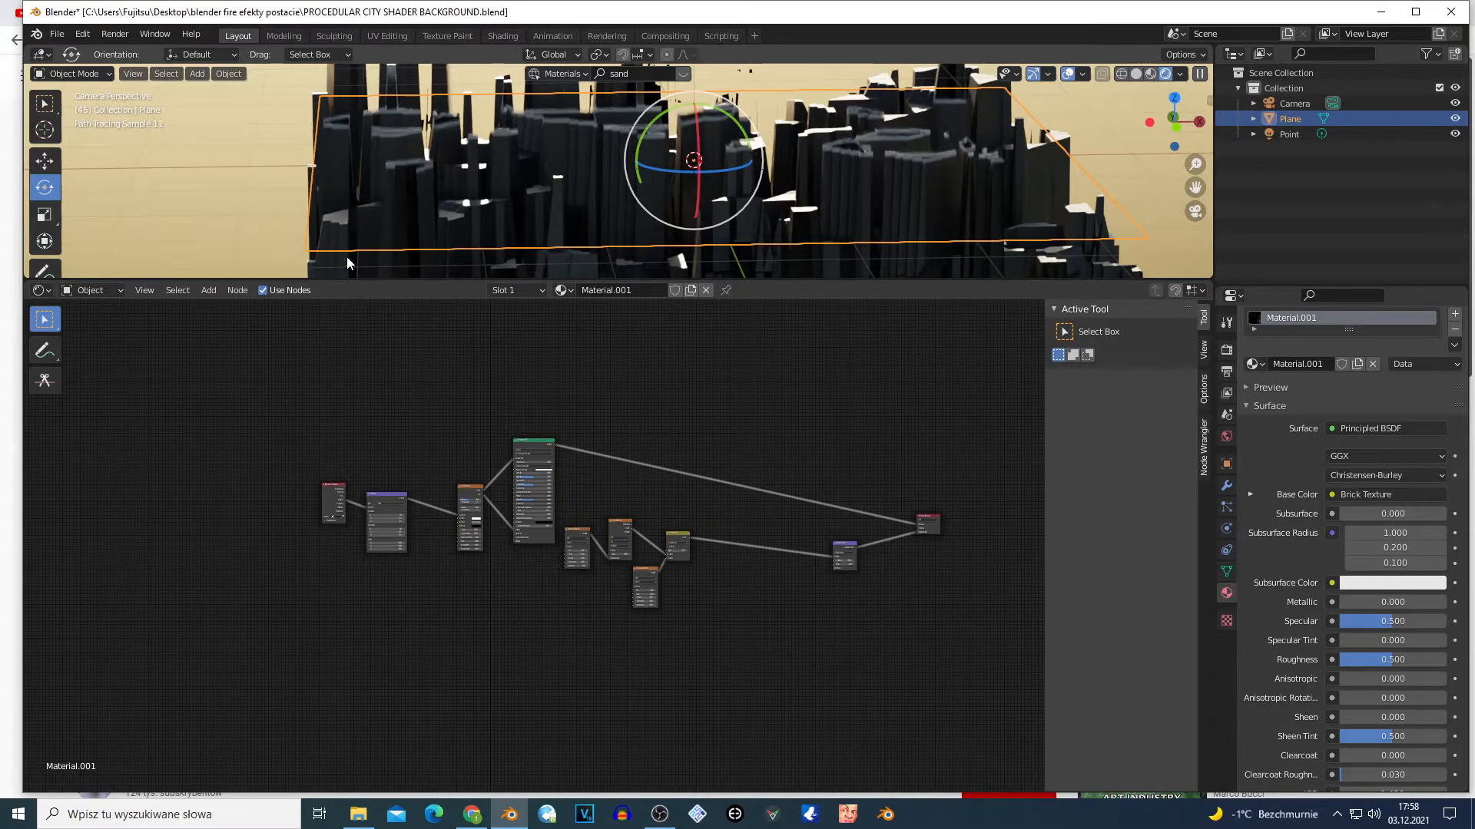
Step: Examine the material's node tree, the Cycles render settings, the material's displacement settings and the available editor types
scroll(500, 604, up, 1)
scroll(502, 599, up, 3)
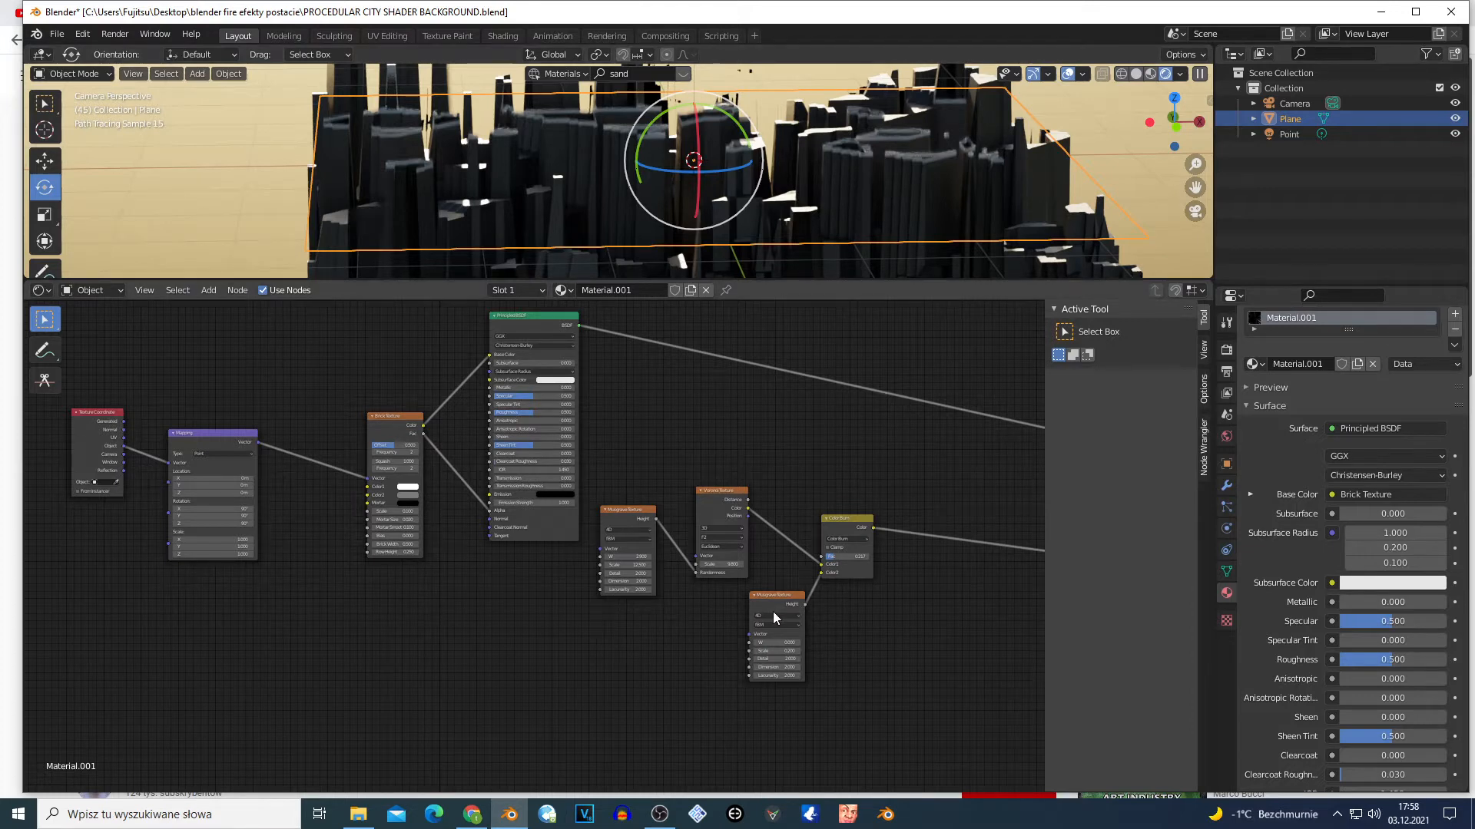
key(Home)
scroll(758, 626, down, 2)
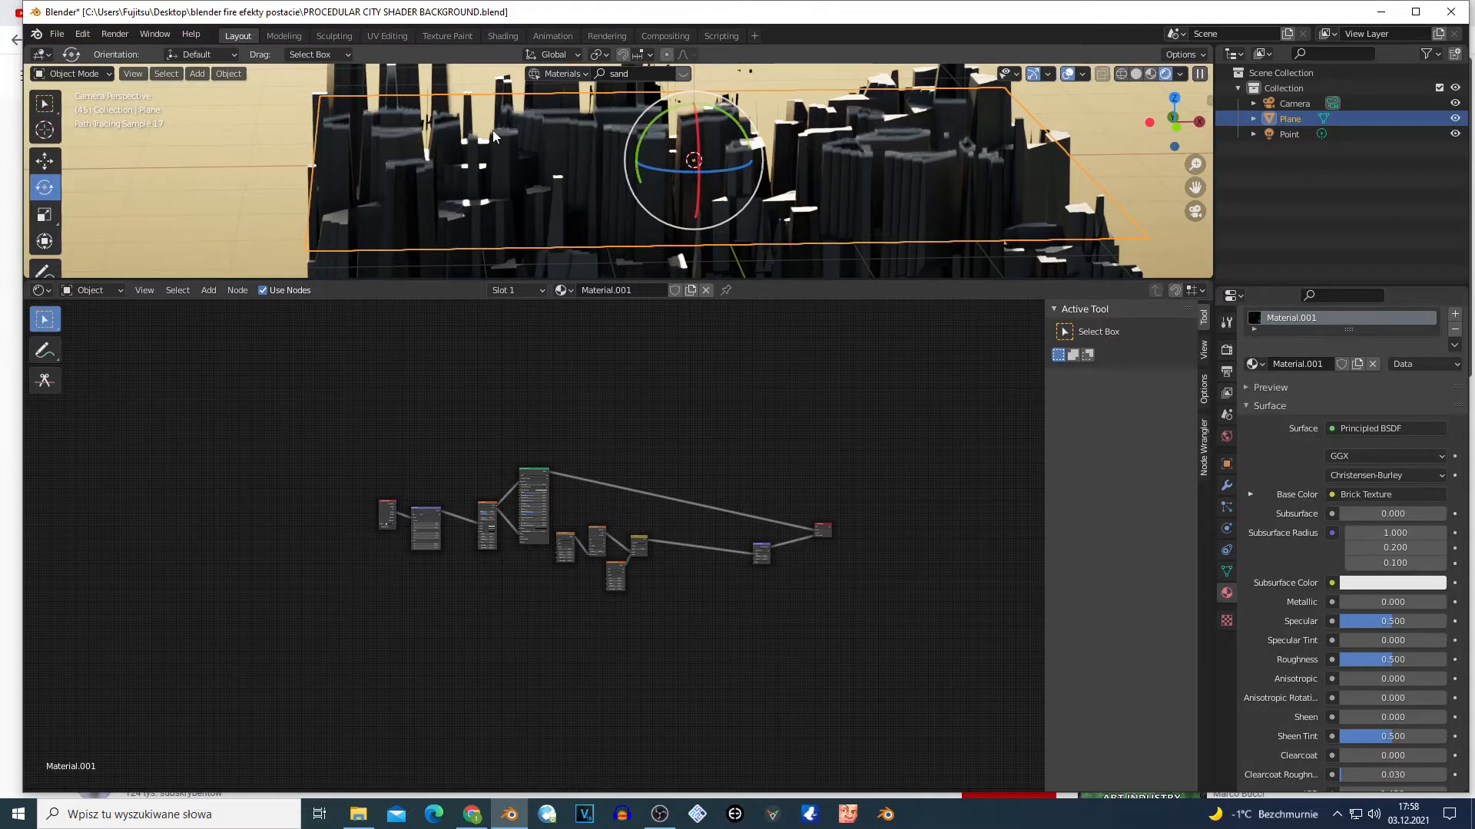
click(1227, 350)
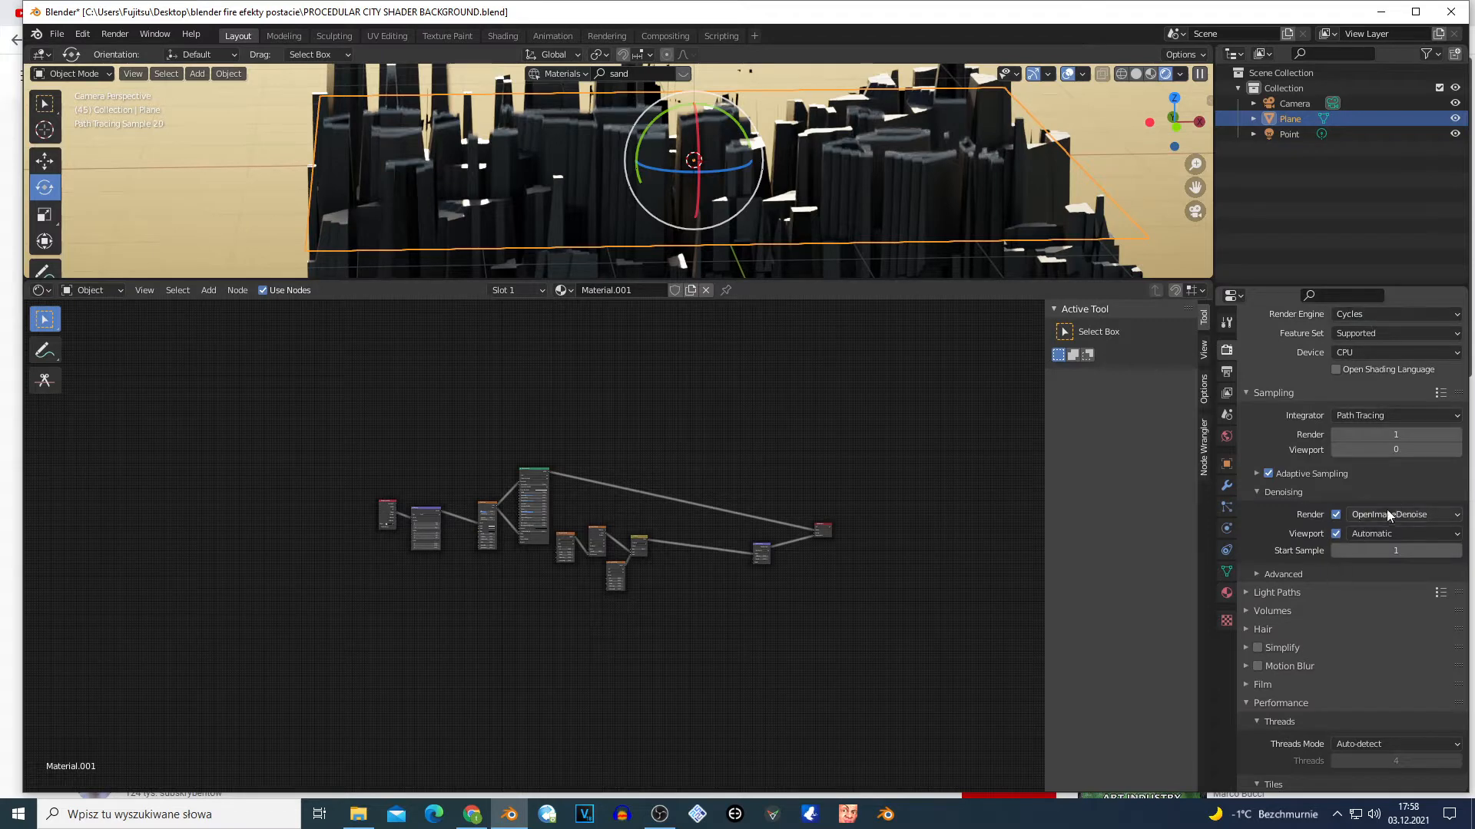
click(1227, 593)
scroll(1365, 545, down, 8)
scroll(1366, 545, down, 9)
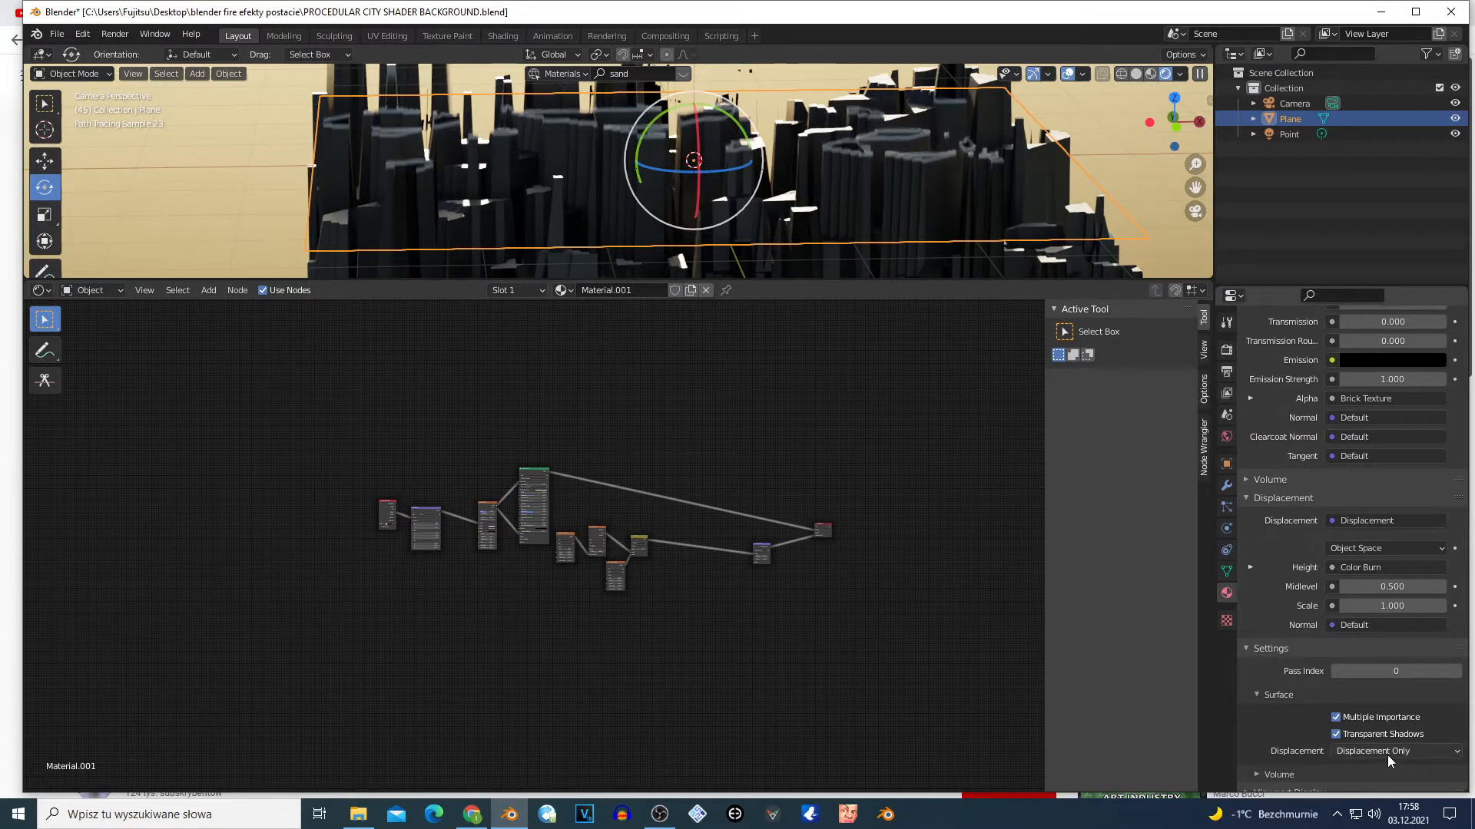
scroll(744, 634, up, 4)
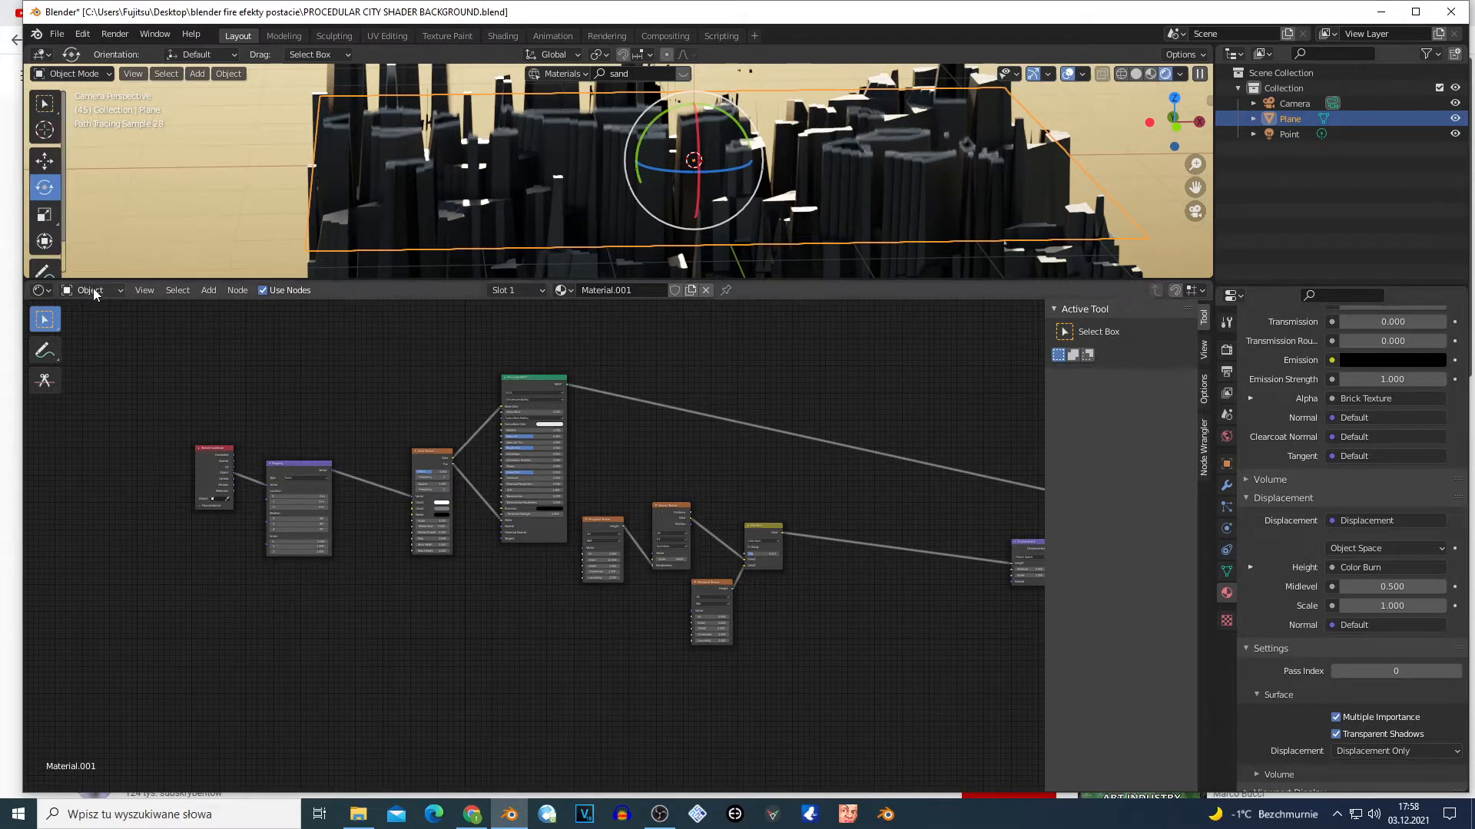
click(39, 291)
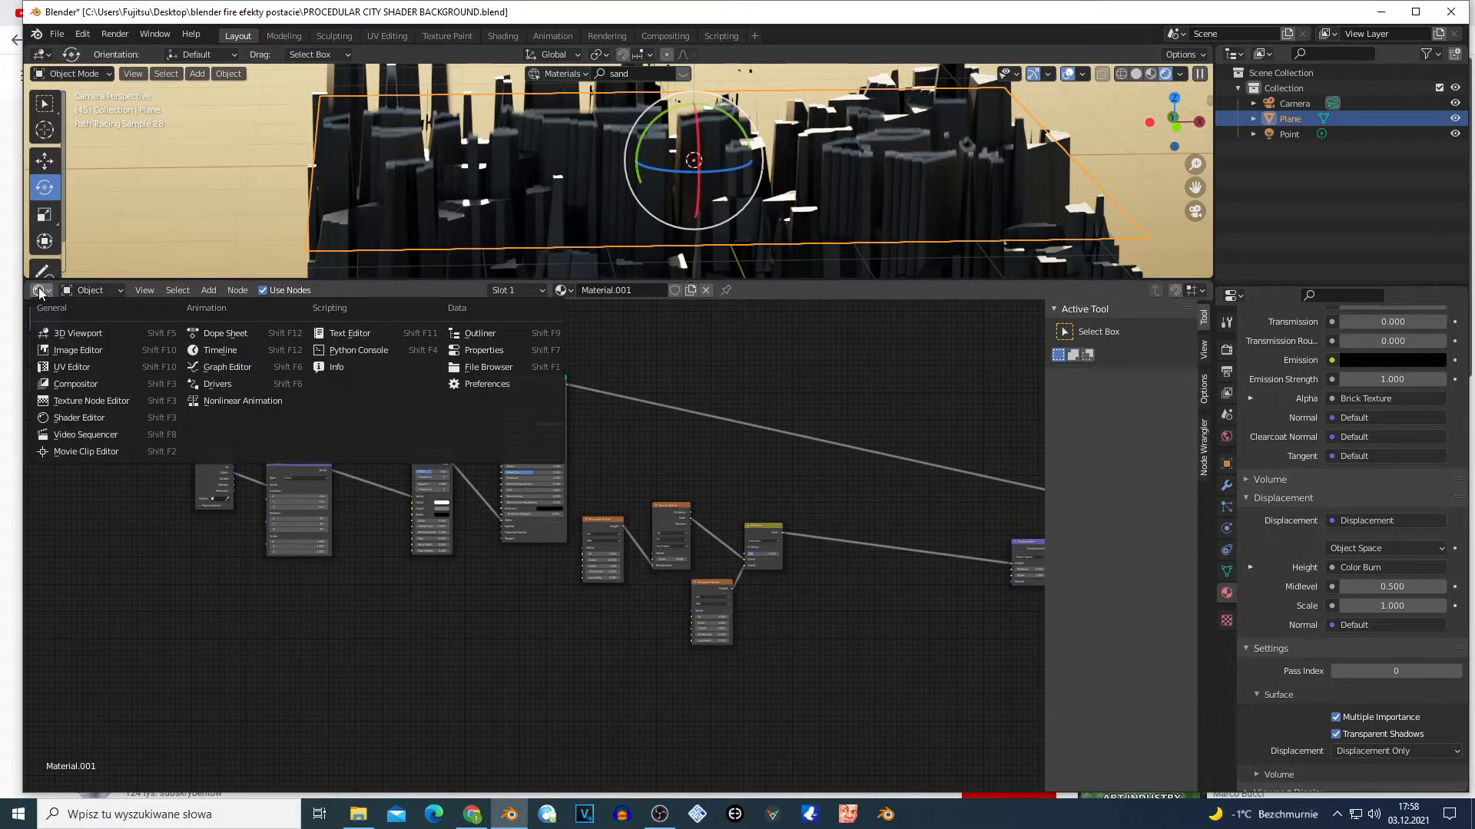
scroll(430, 660, down, 5)
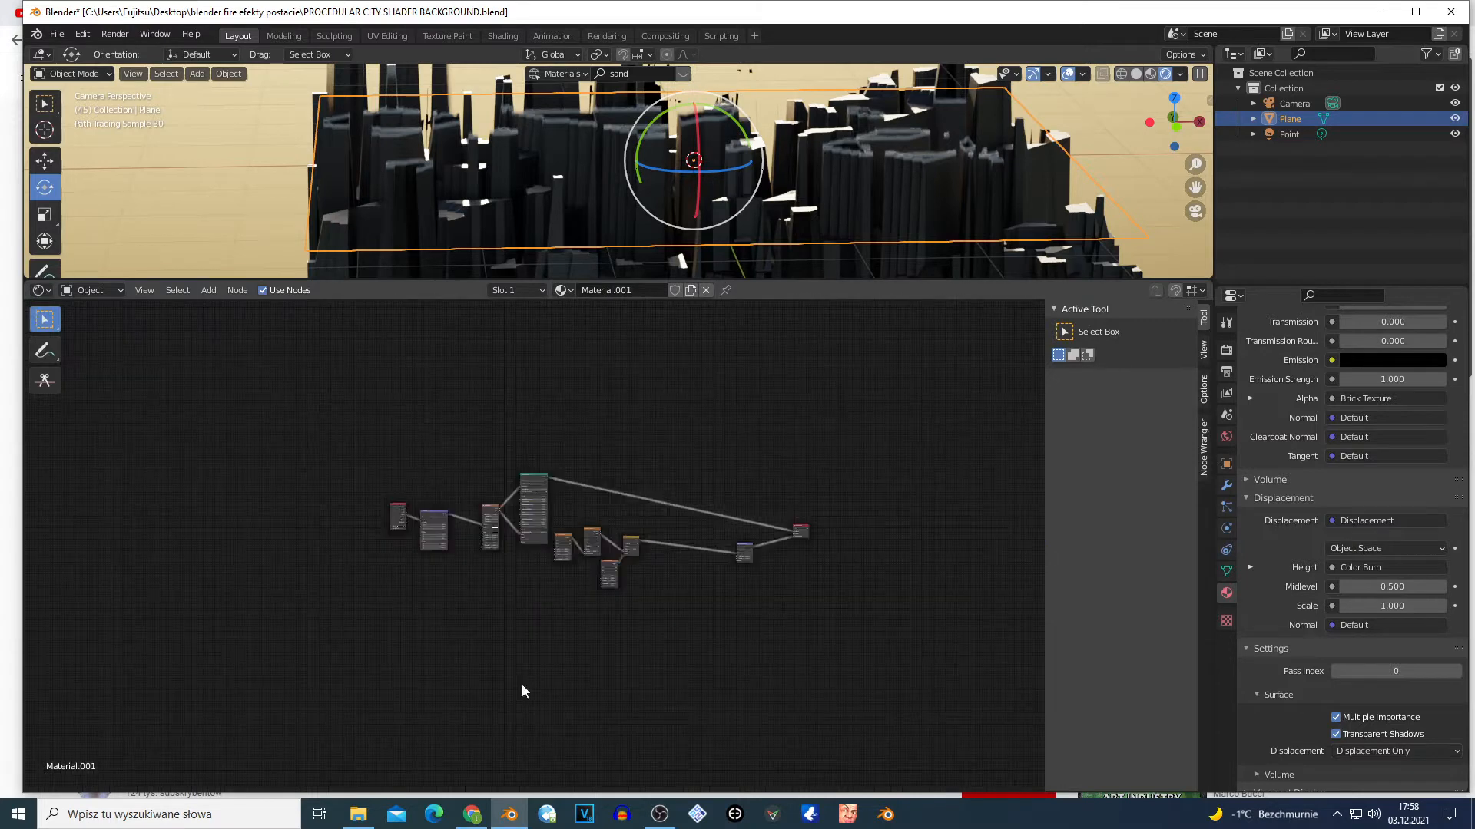
Step: Select all the shader nodes and move the whole node tree left and slightly down
drag(329, 437, 914, 660)
drag(399, 443, 316, 443)
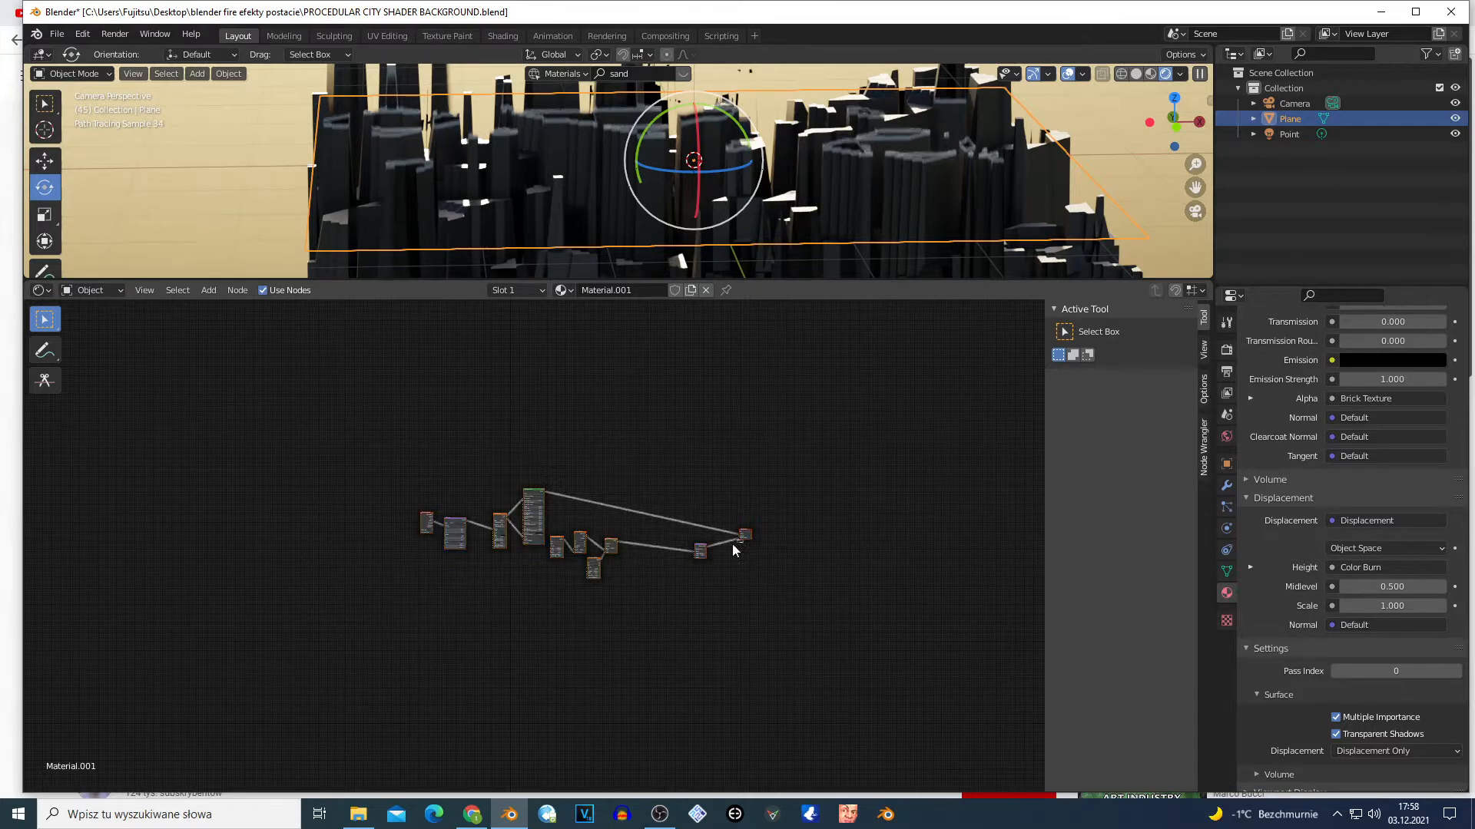
drag(829, 649, 394, 459)
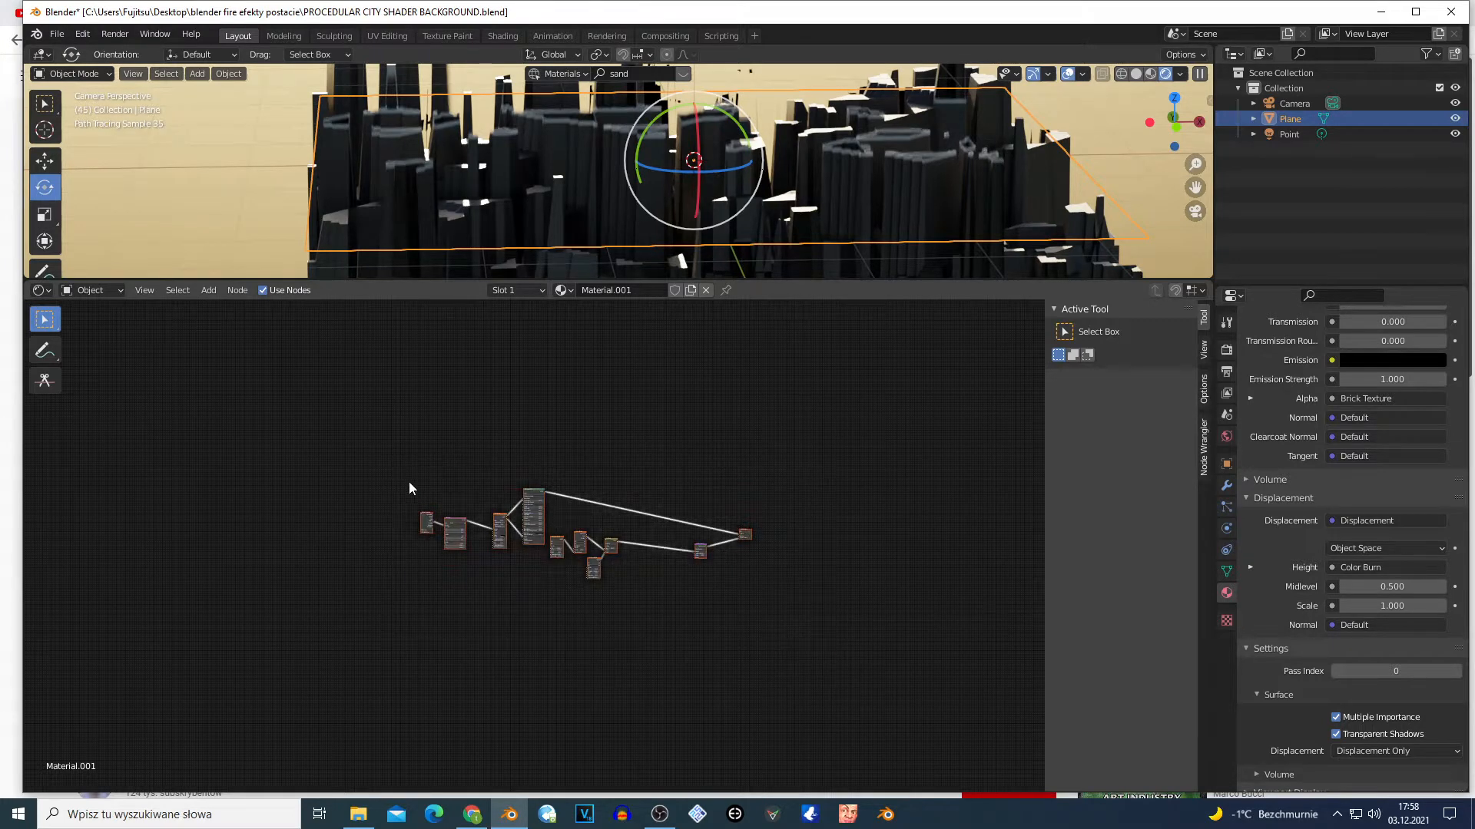
drag(427, 509, 357, 539)
scroll(740, 636, up, 5)
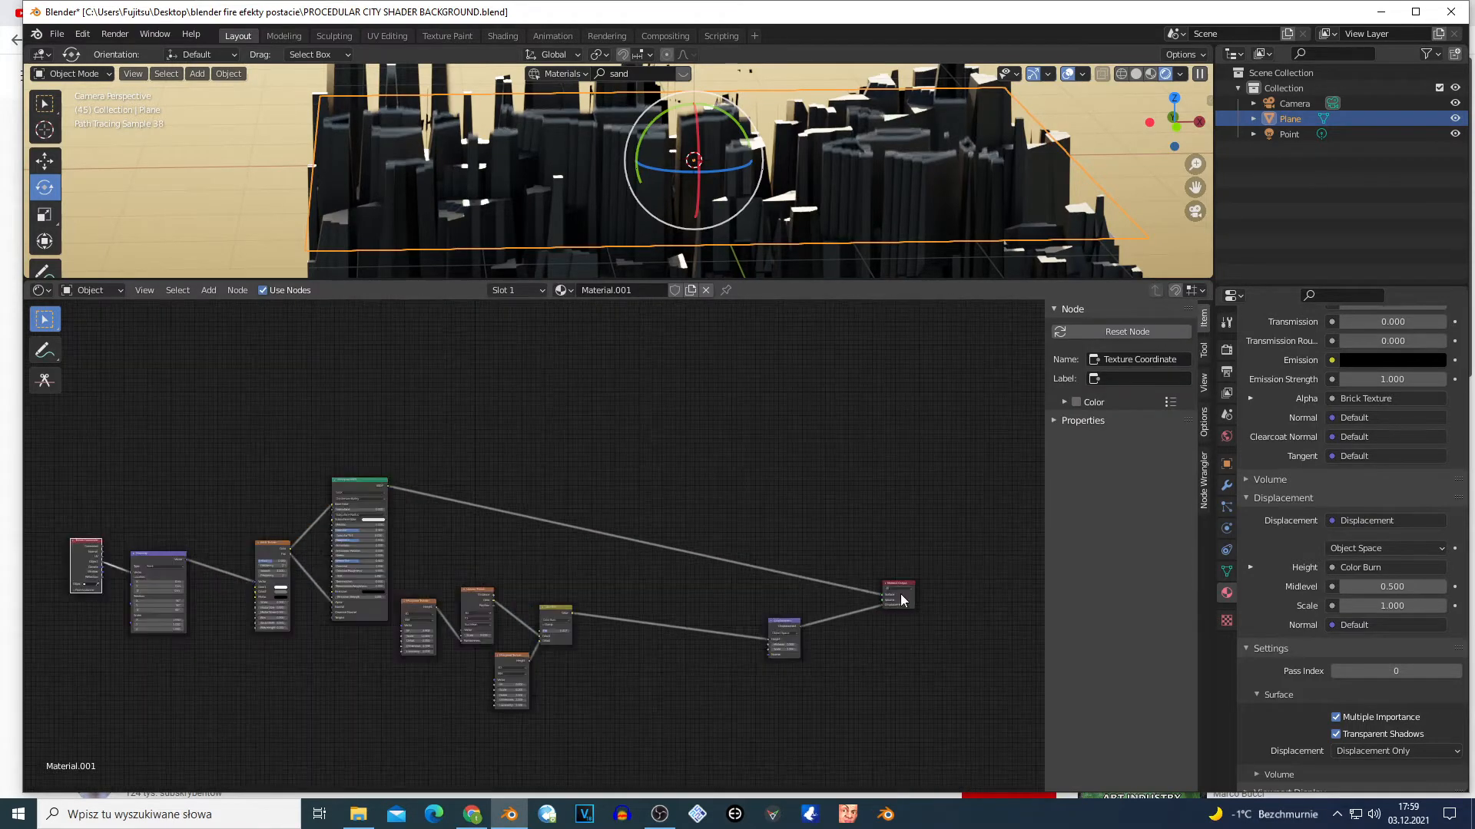
Step: Move the Material Output node closer to the tree and bring the Displacement and Color Burn nodes closer together
drag(900, 596, 843, 579)
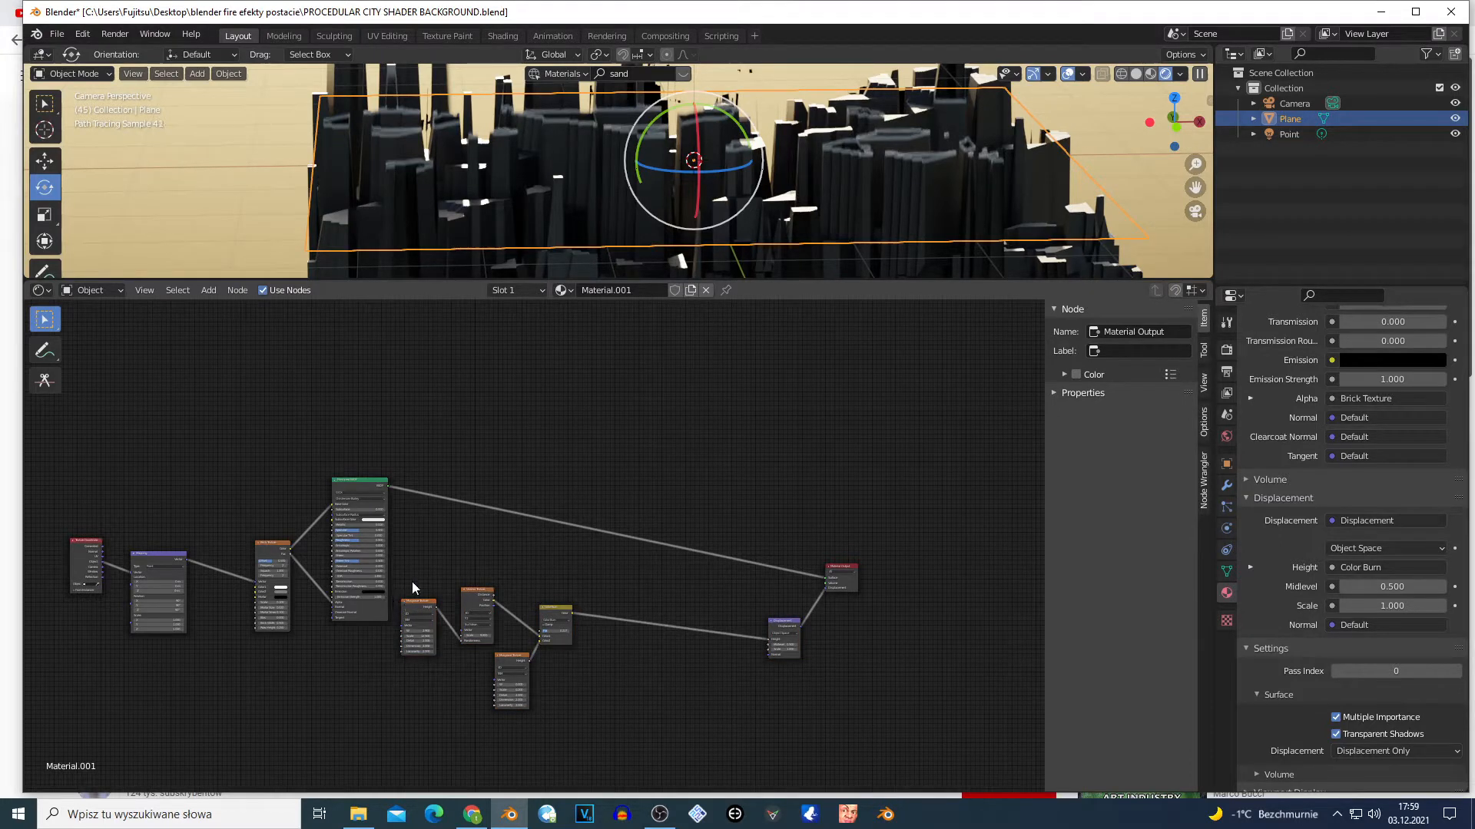
drag(411, 582, 796, 759)
scroll(808, 698, up, 3)
click(896, 669)
drag(895, 669, 640, 609)
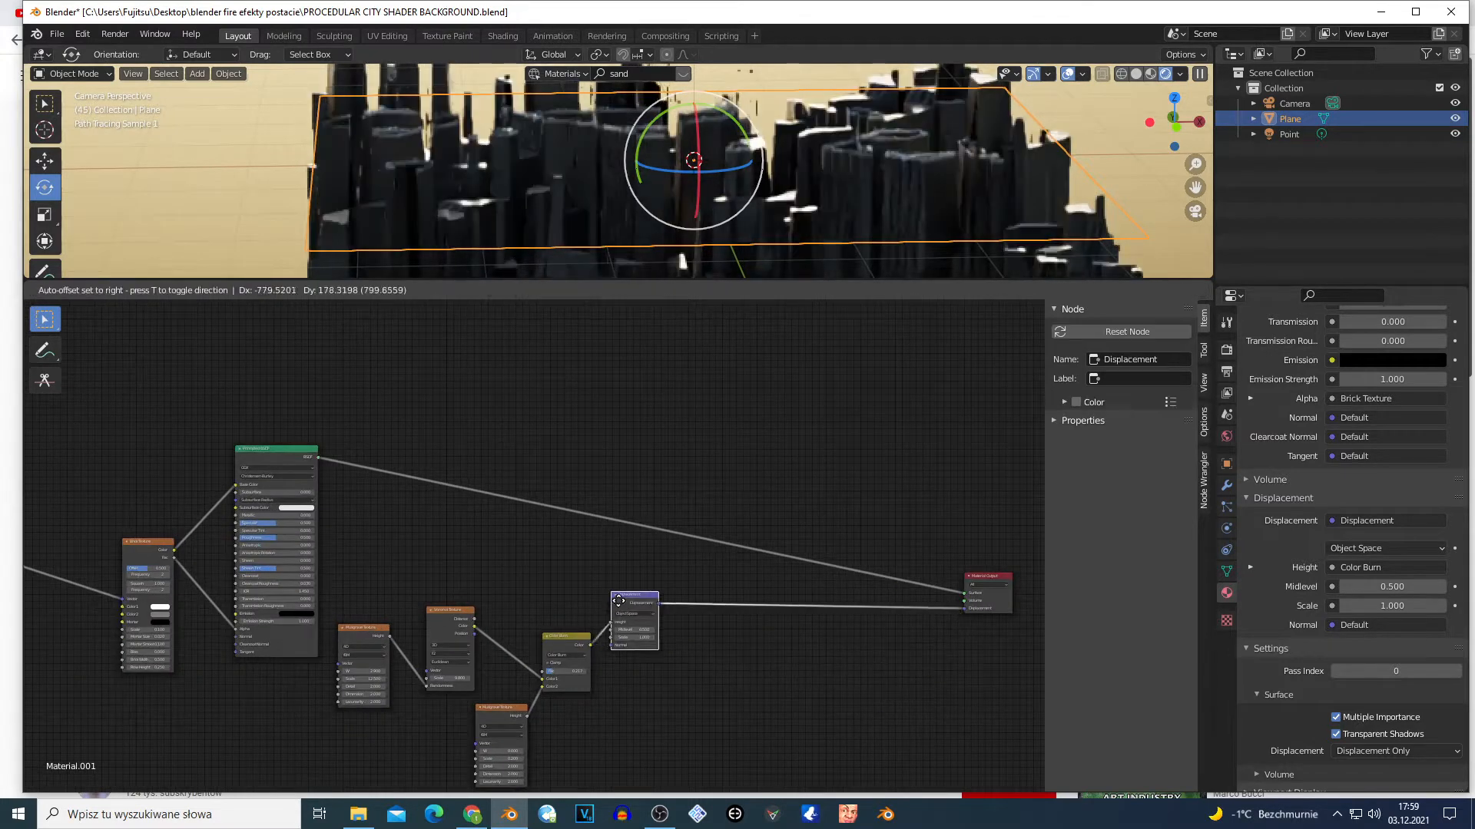
scroll(697, 648, up, 3)
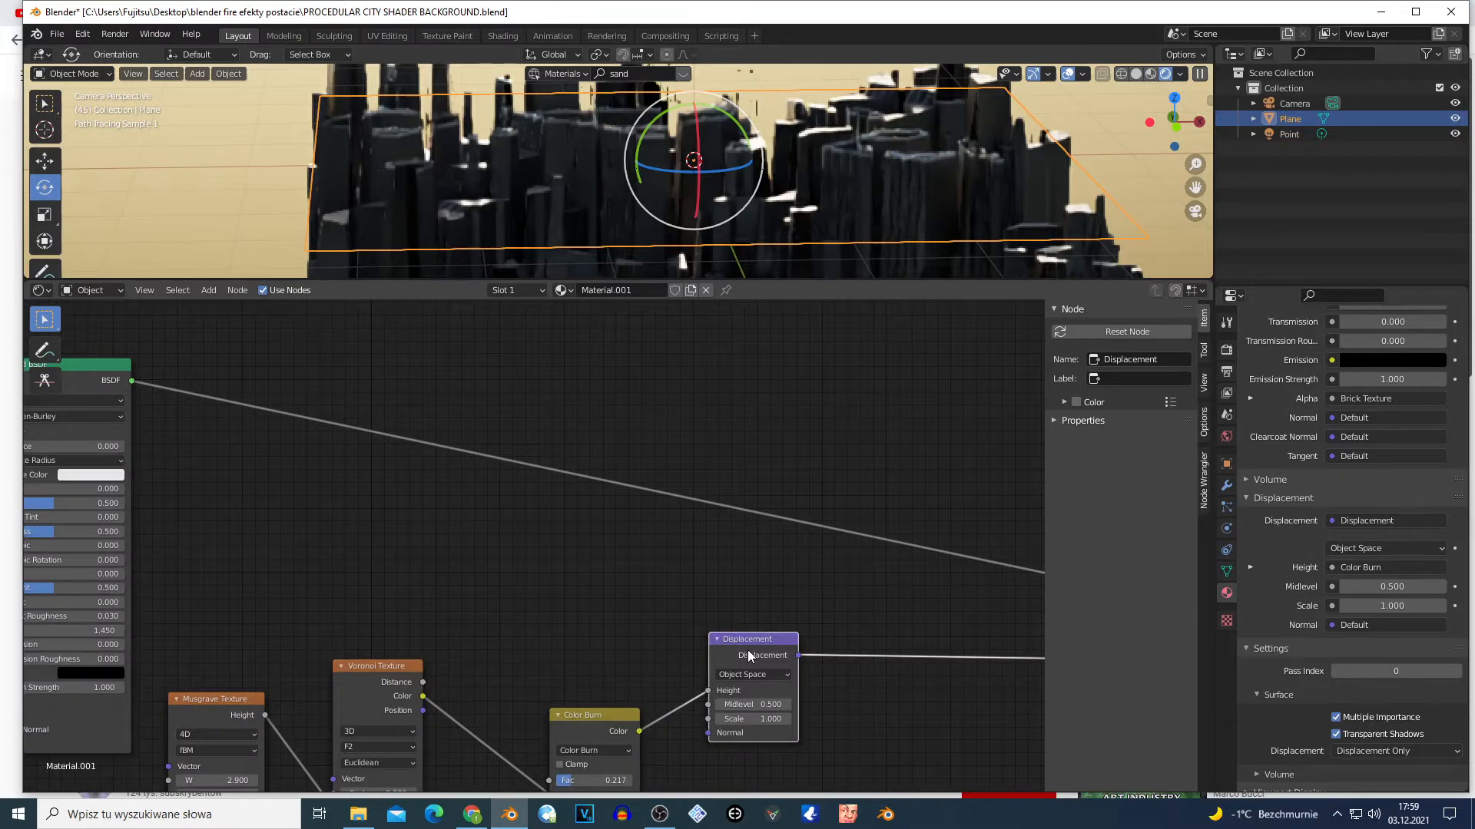
drag(748, 650, 817, 636)
drag(587, 726, 595, 618)
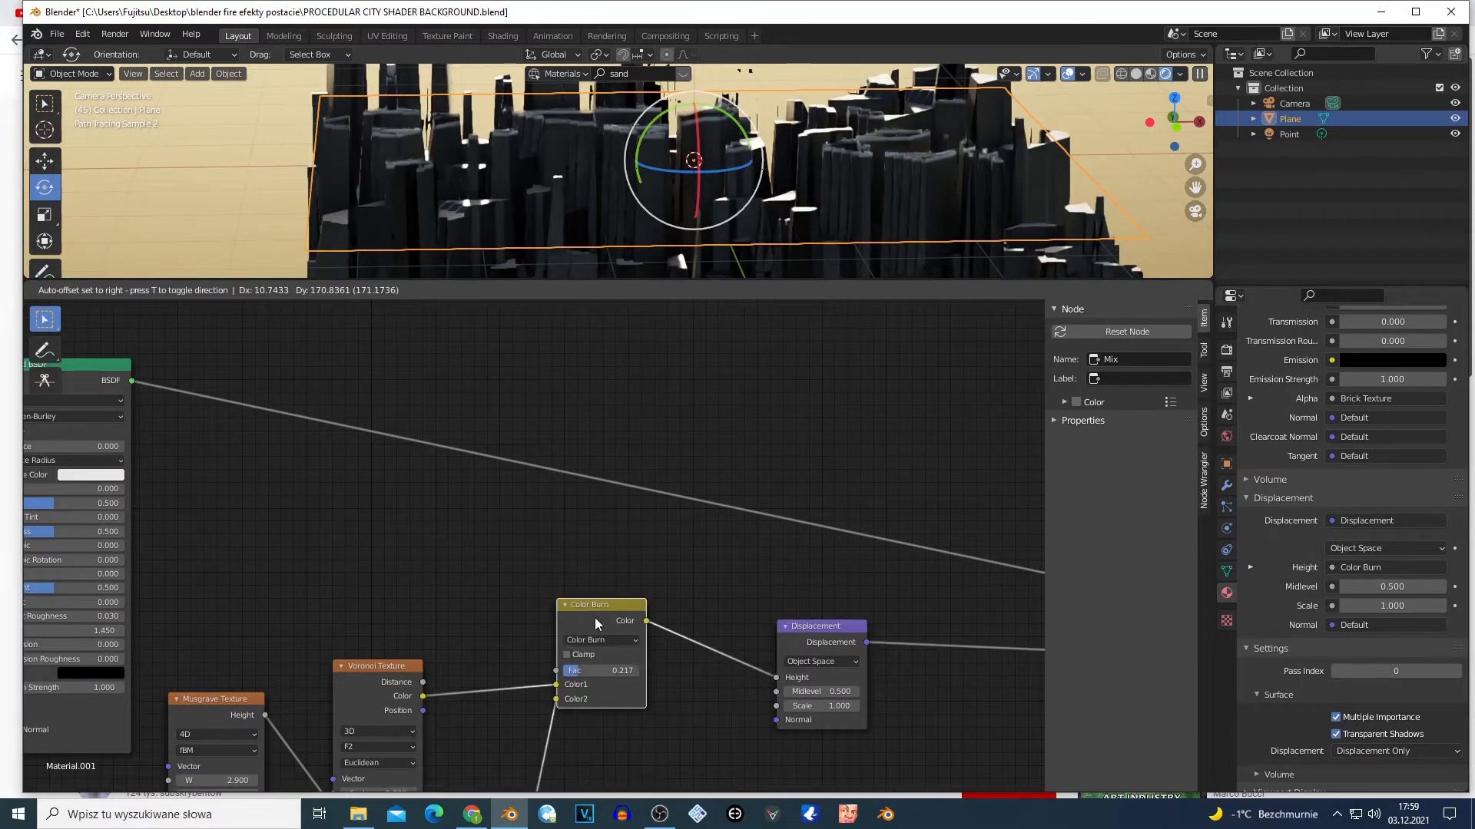
scroll(613, 638, up, 3)
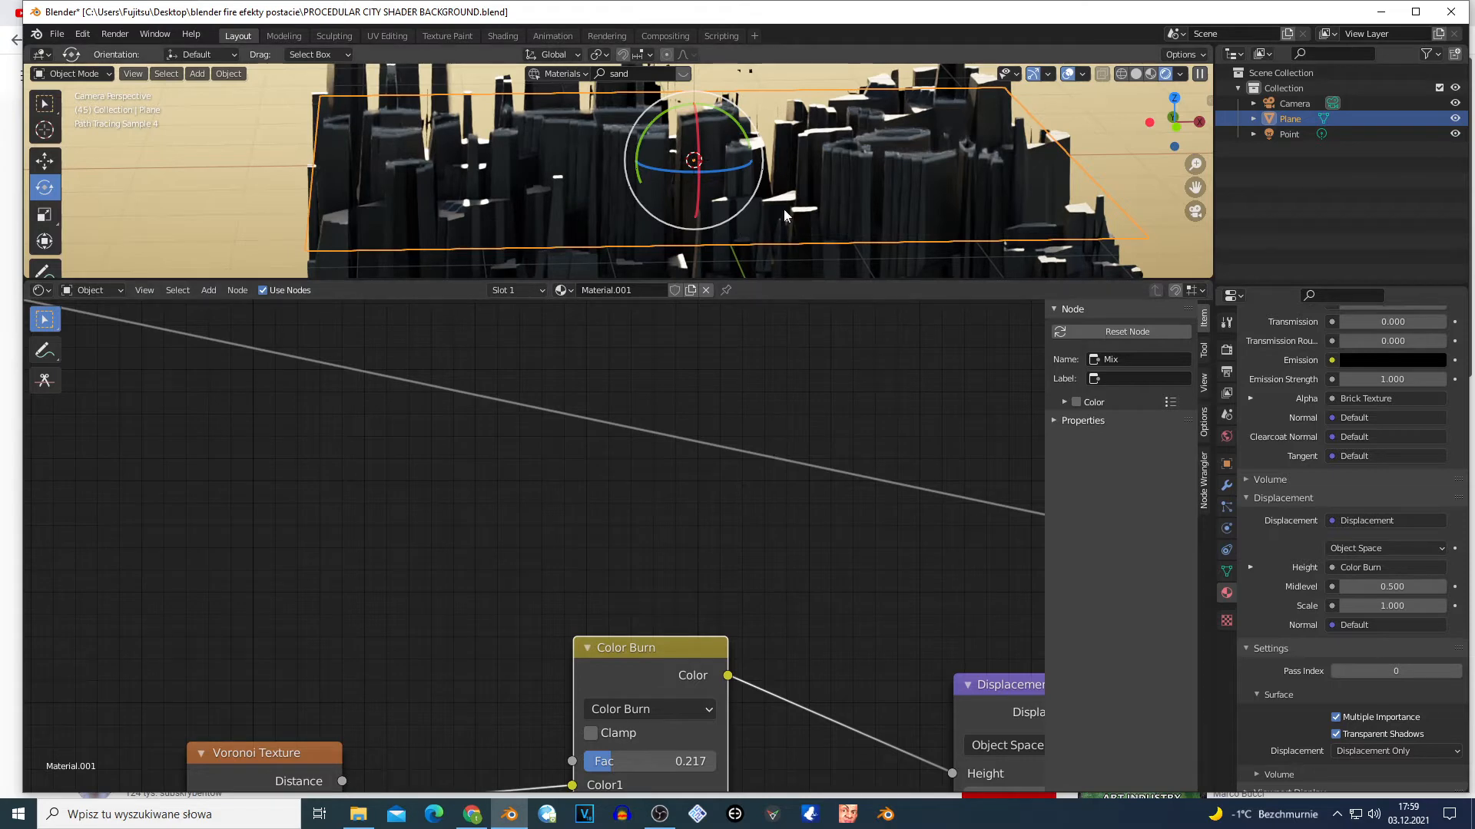
Step: Enlarge the 3D viewport above the node editor and set the Color Burn node's Fac to 0.333
drag(785, 282, 787, 376)
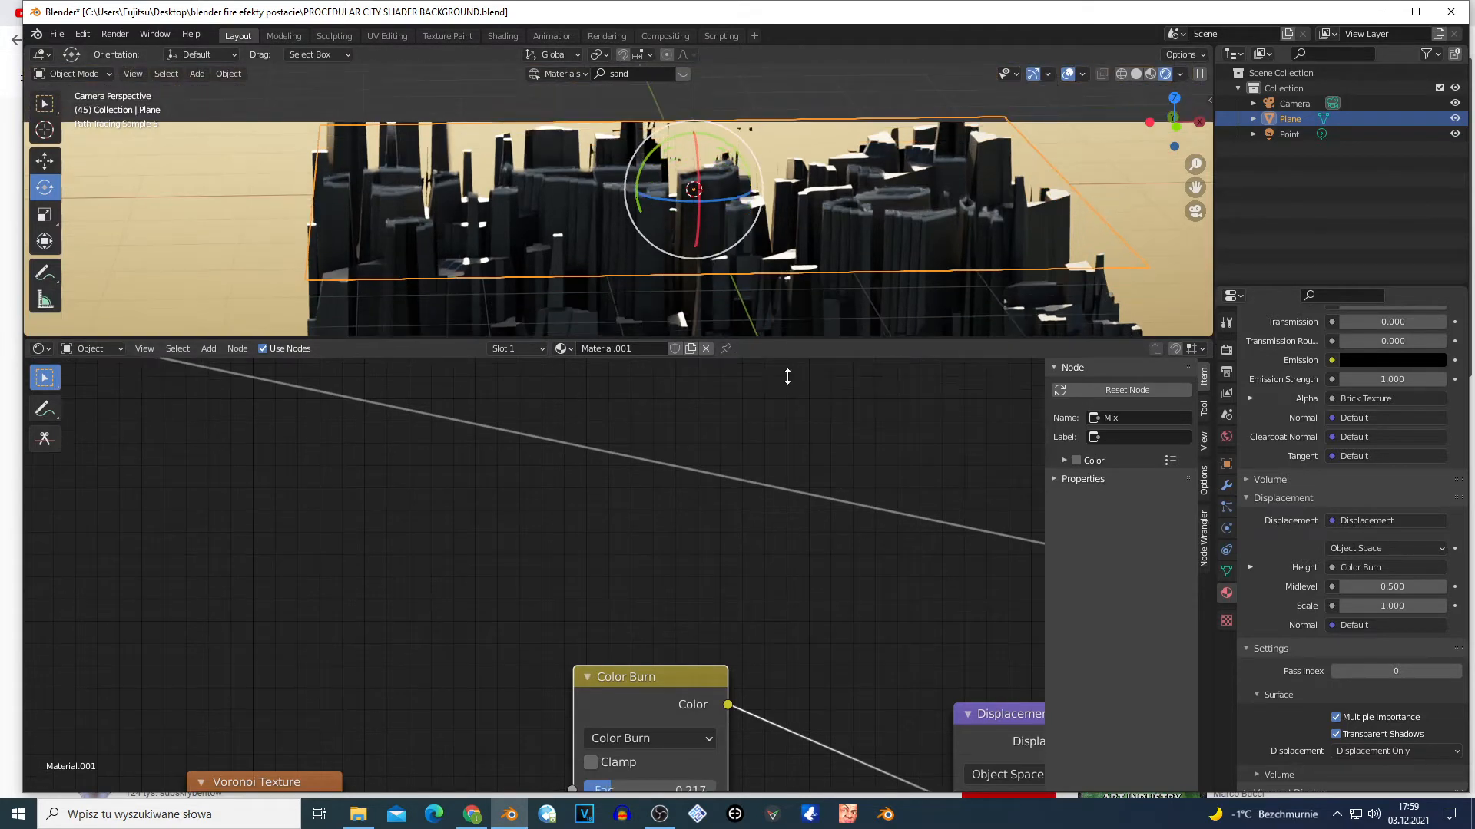
scroll(645, 714, down, 1)
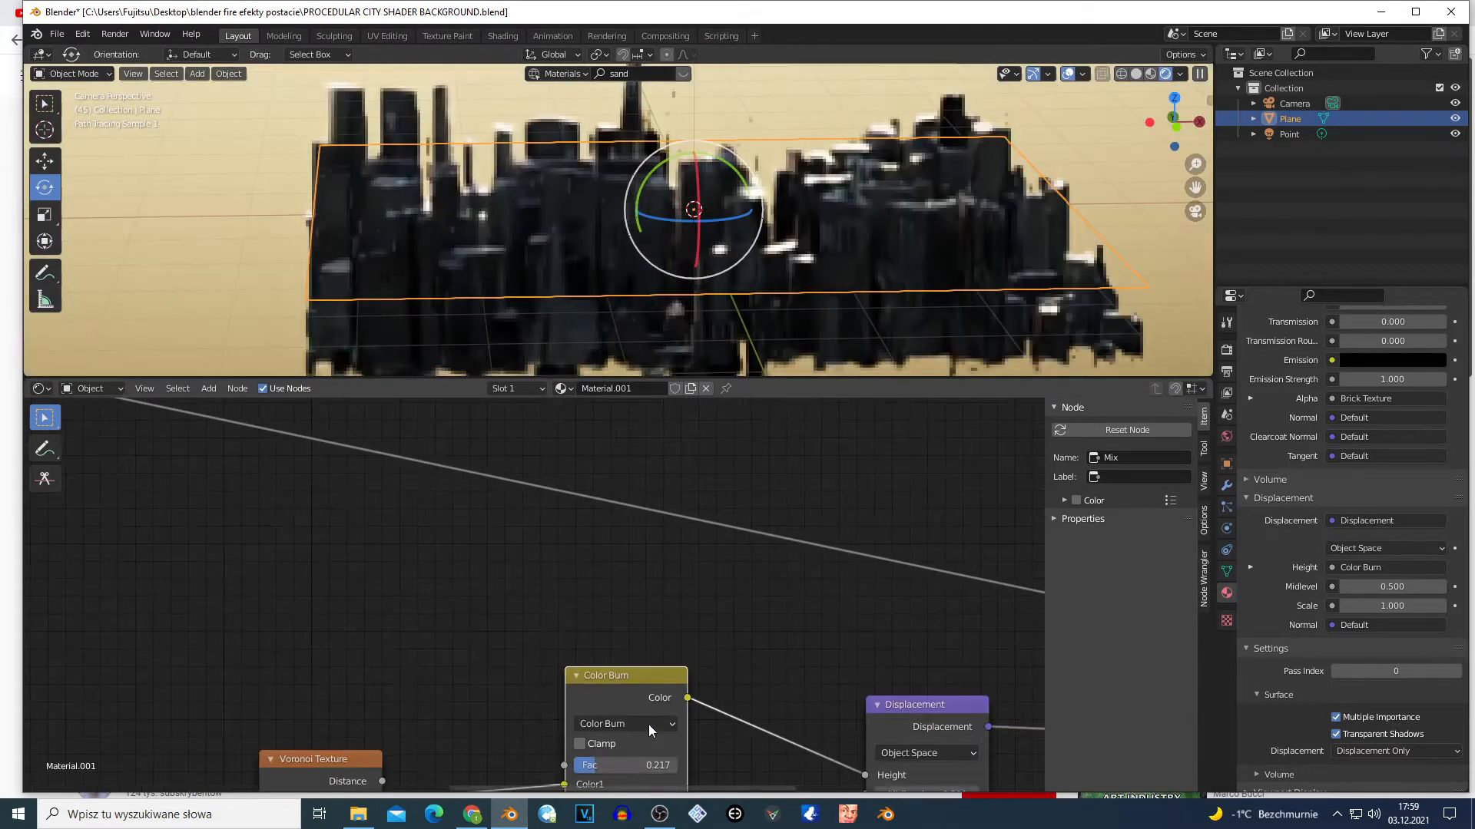
drag(634, 671, 606, 629)
scroll(619, 727, up, 1)
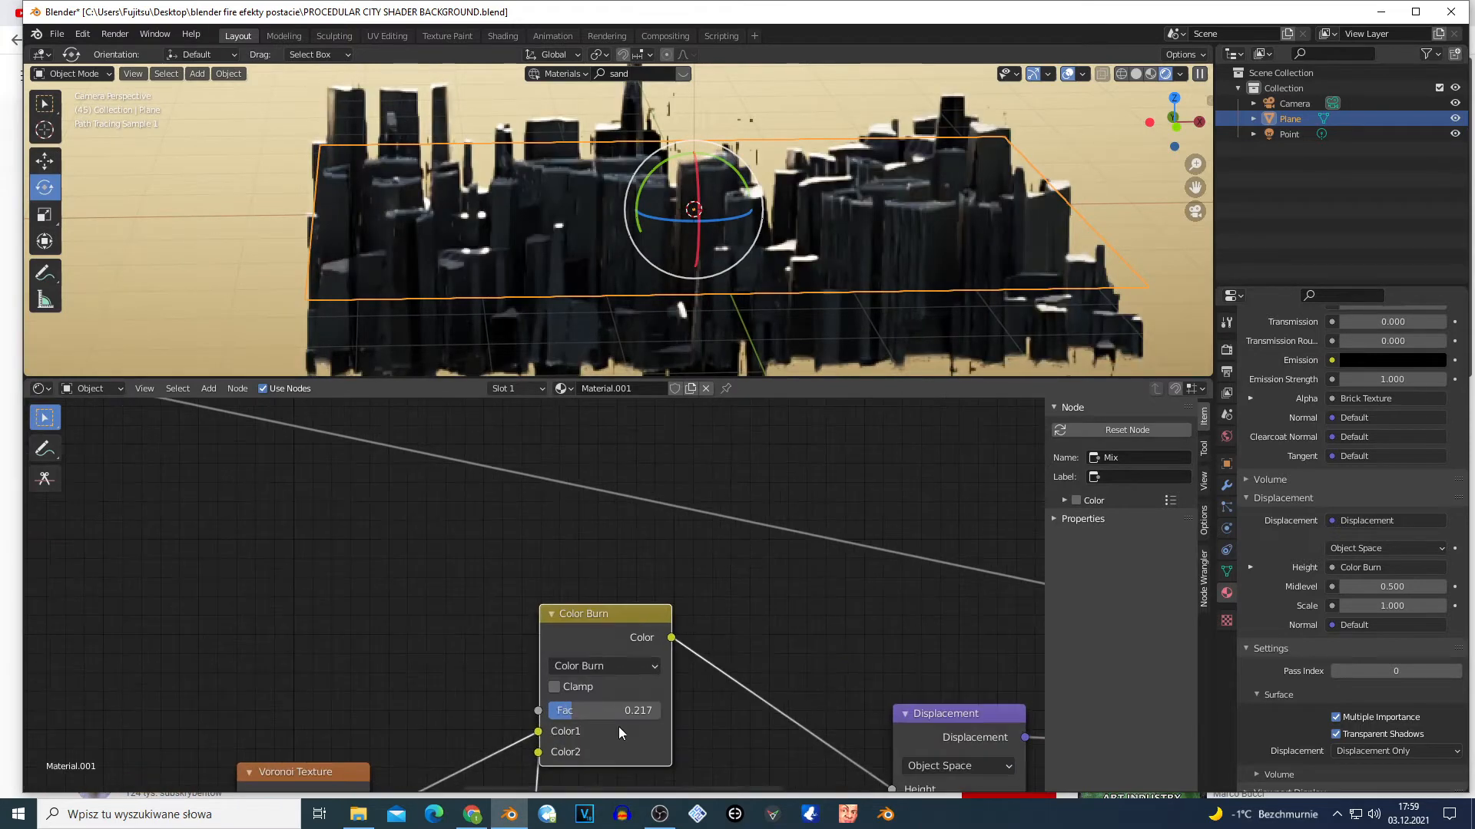
scroll(619, 727, up, 1)
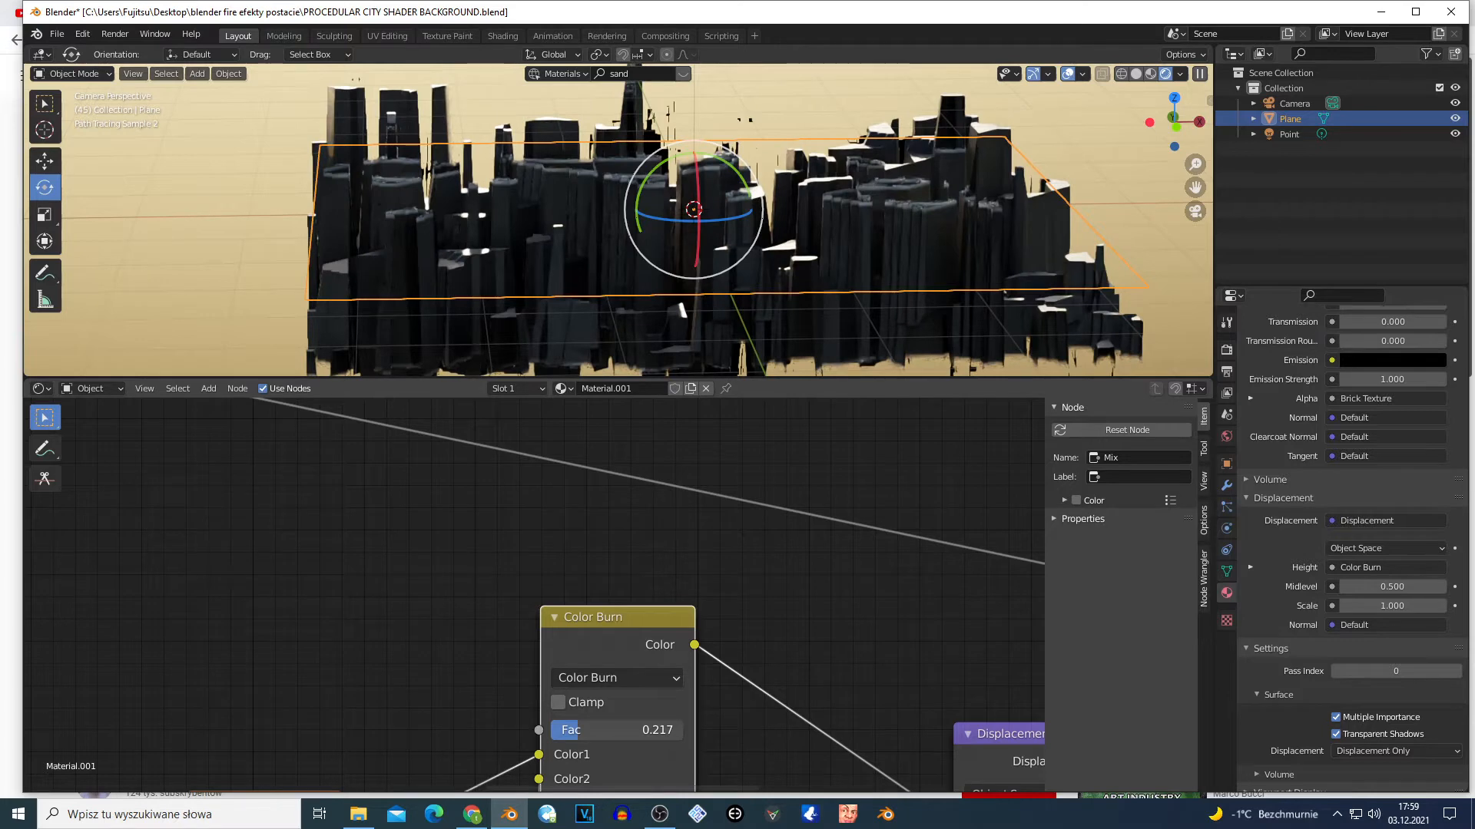
mouse_move(579, 730)
mouse_down()
mouse_move(666, 730)
mouse_move(592, 731)
mouse_up()
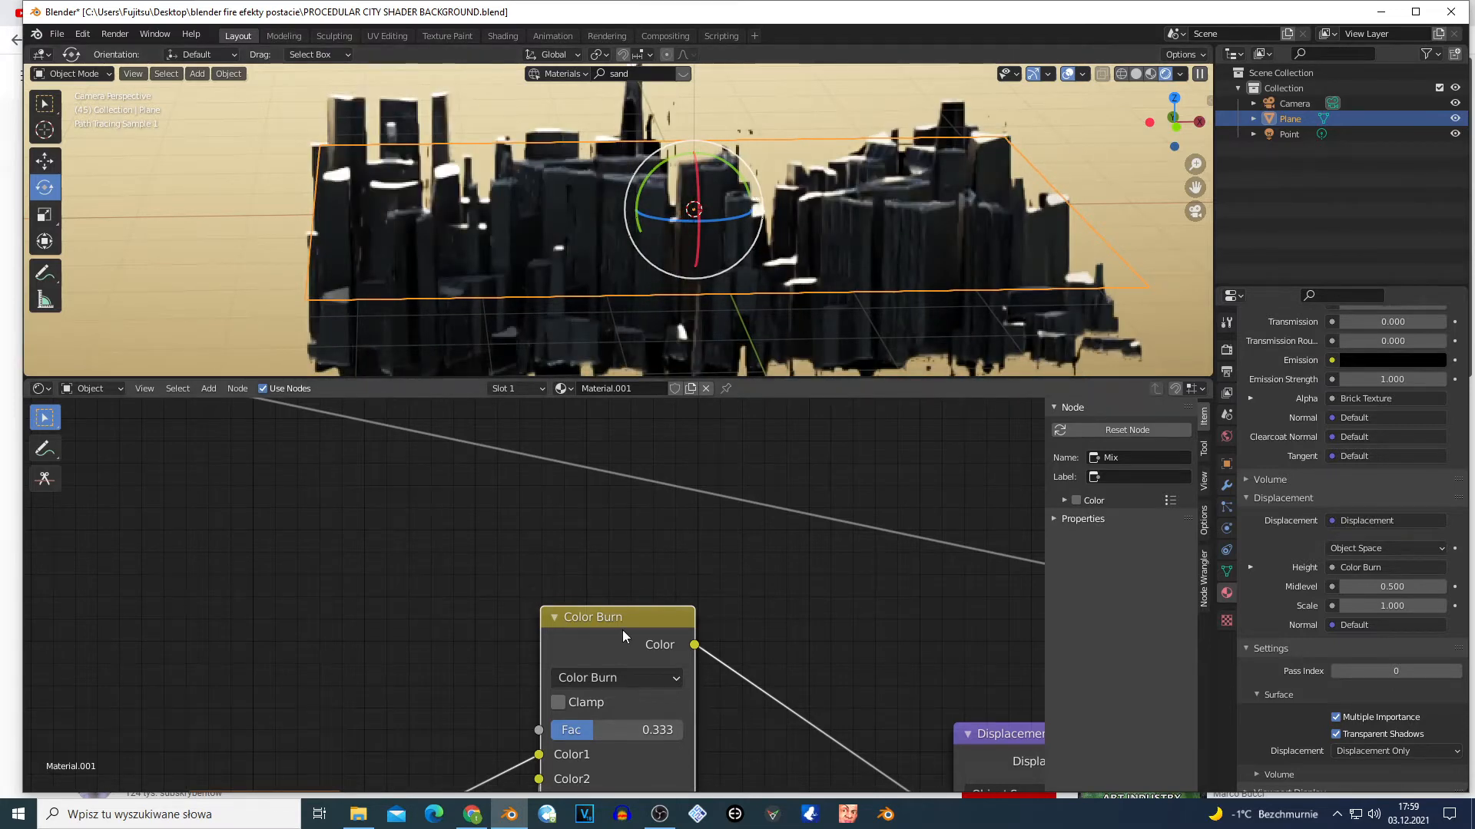
Step: Rearrange the Color Burn and Voronoi Texture nodes side by side at about the same height
drag(622, 630, 747, 627)
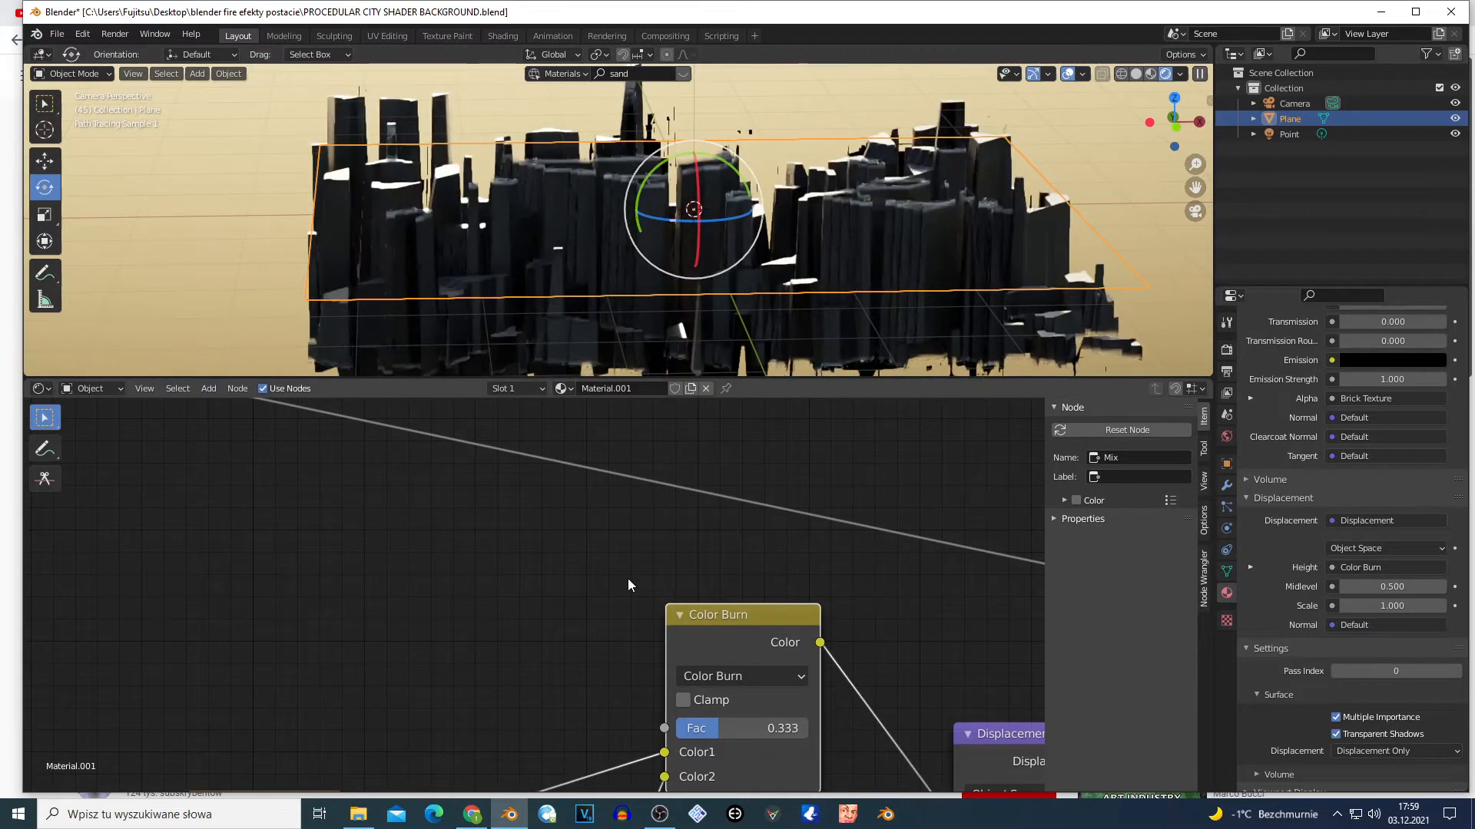
scroll(629, 578, down, 3)
scroll(550, 619, down, 2)
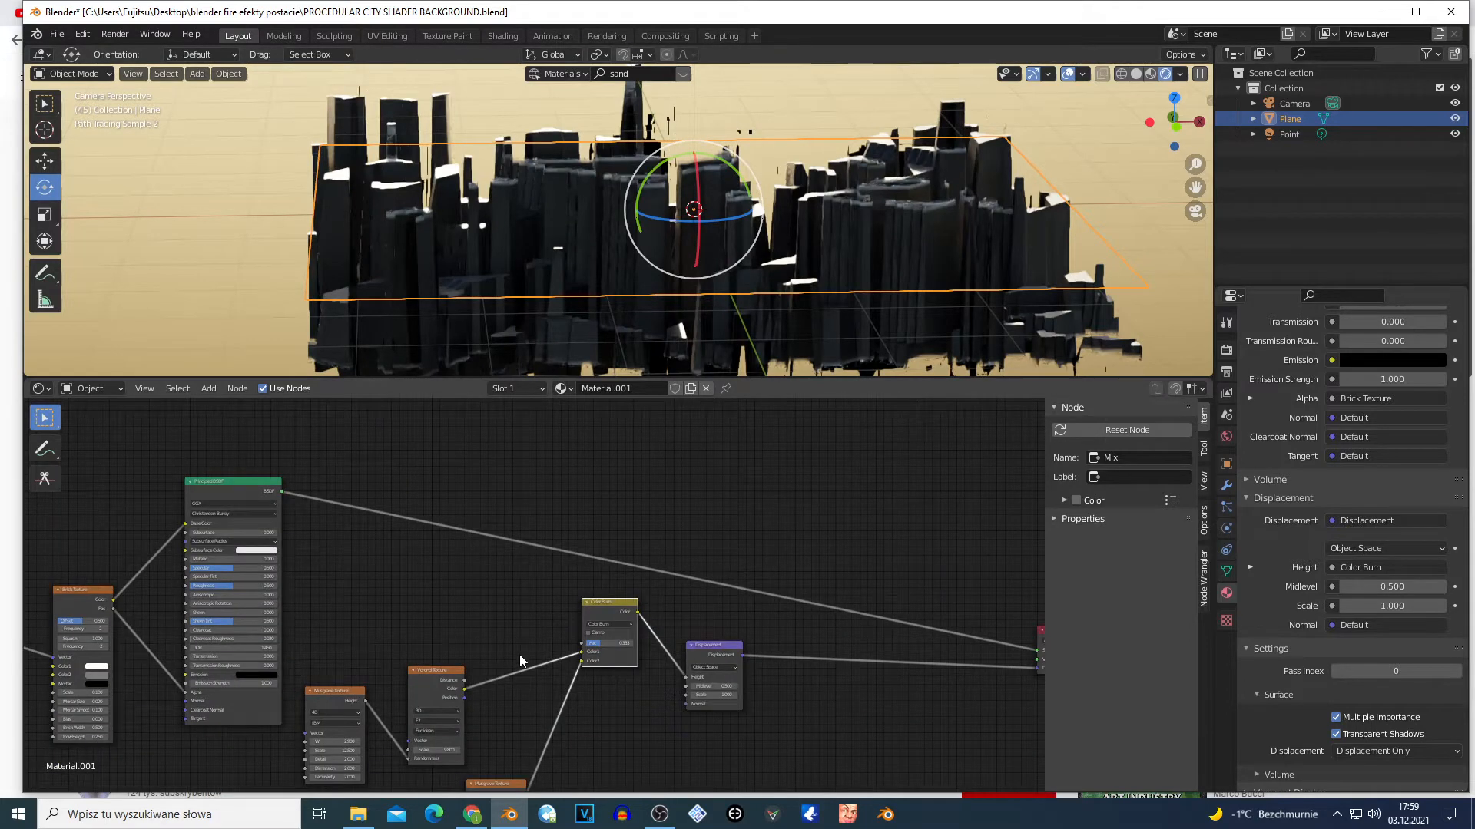
scroll(519, 654, down, 2)
scroll(528, 707, up, 3)
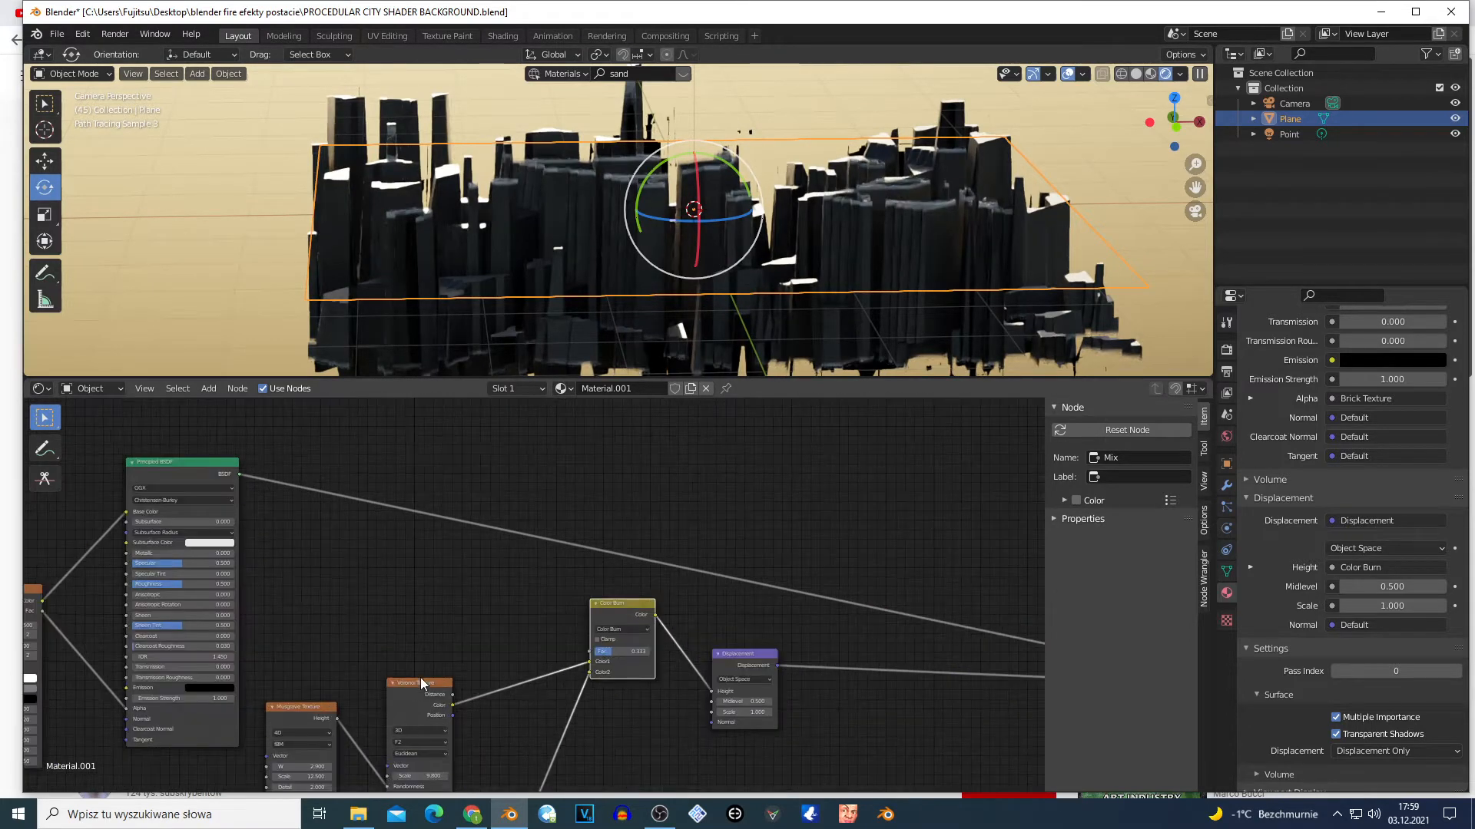
drag(417, 692, 505, 613)
scroll(482, 647, up, 4)
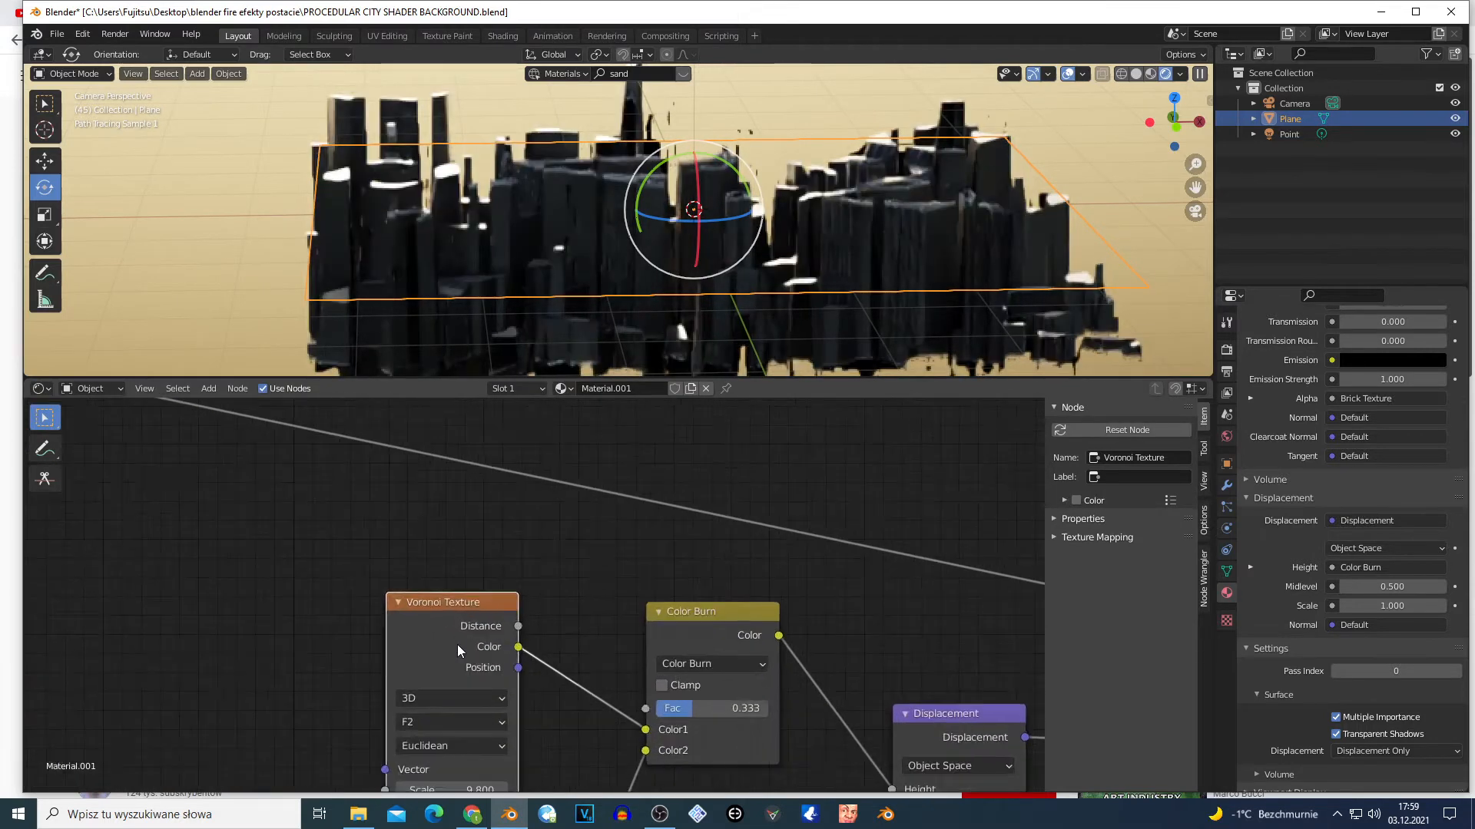
drag(448, 657, 427, 602)
scroll(422, 606, up, 2)
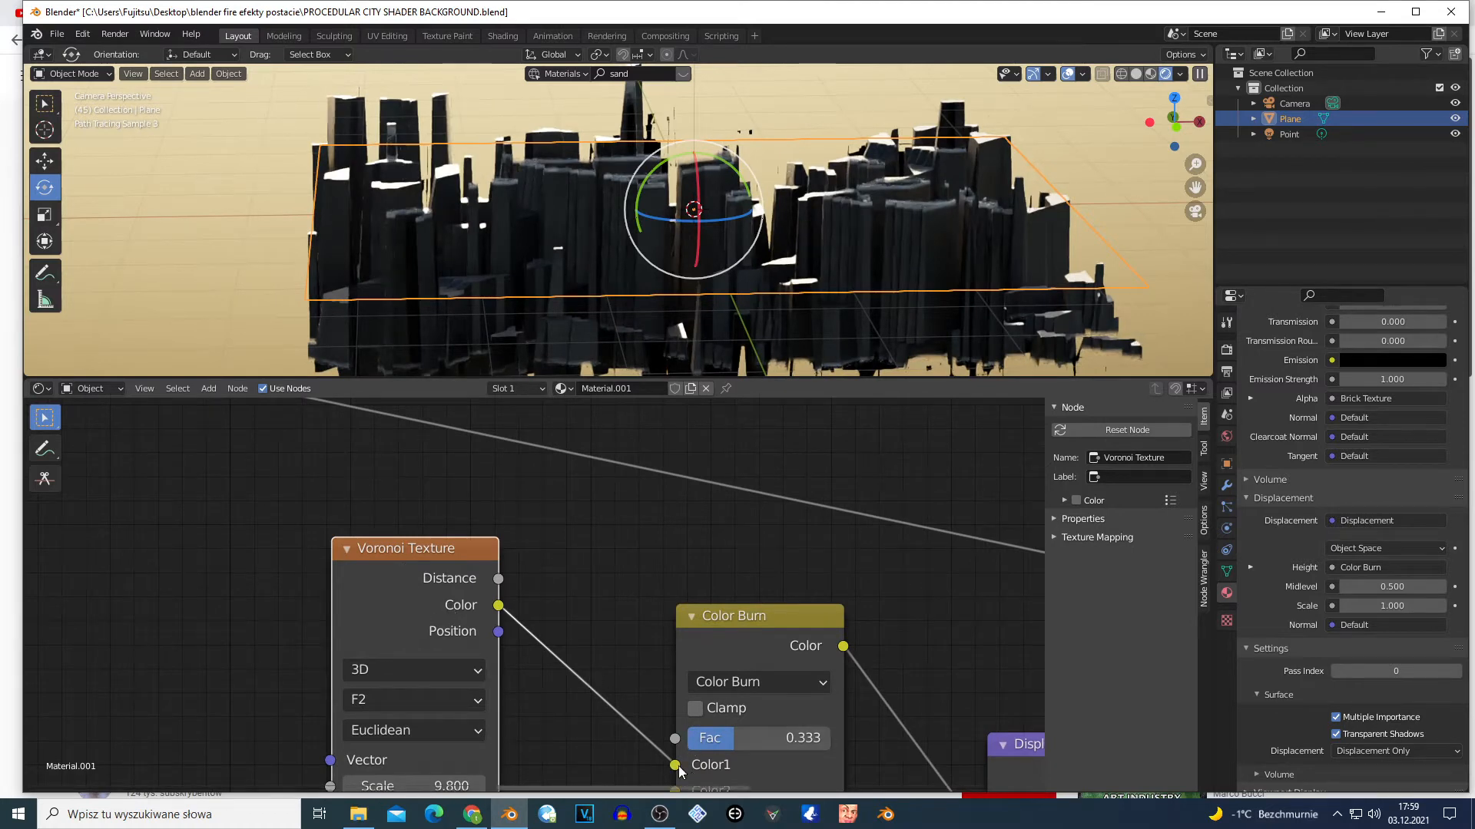
drag(742, 639, 743, 576)
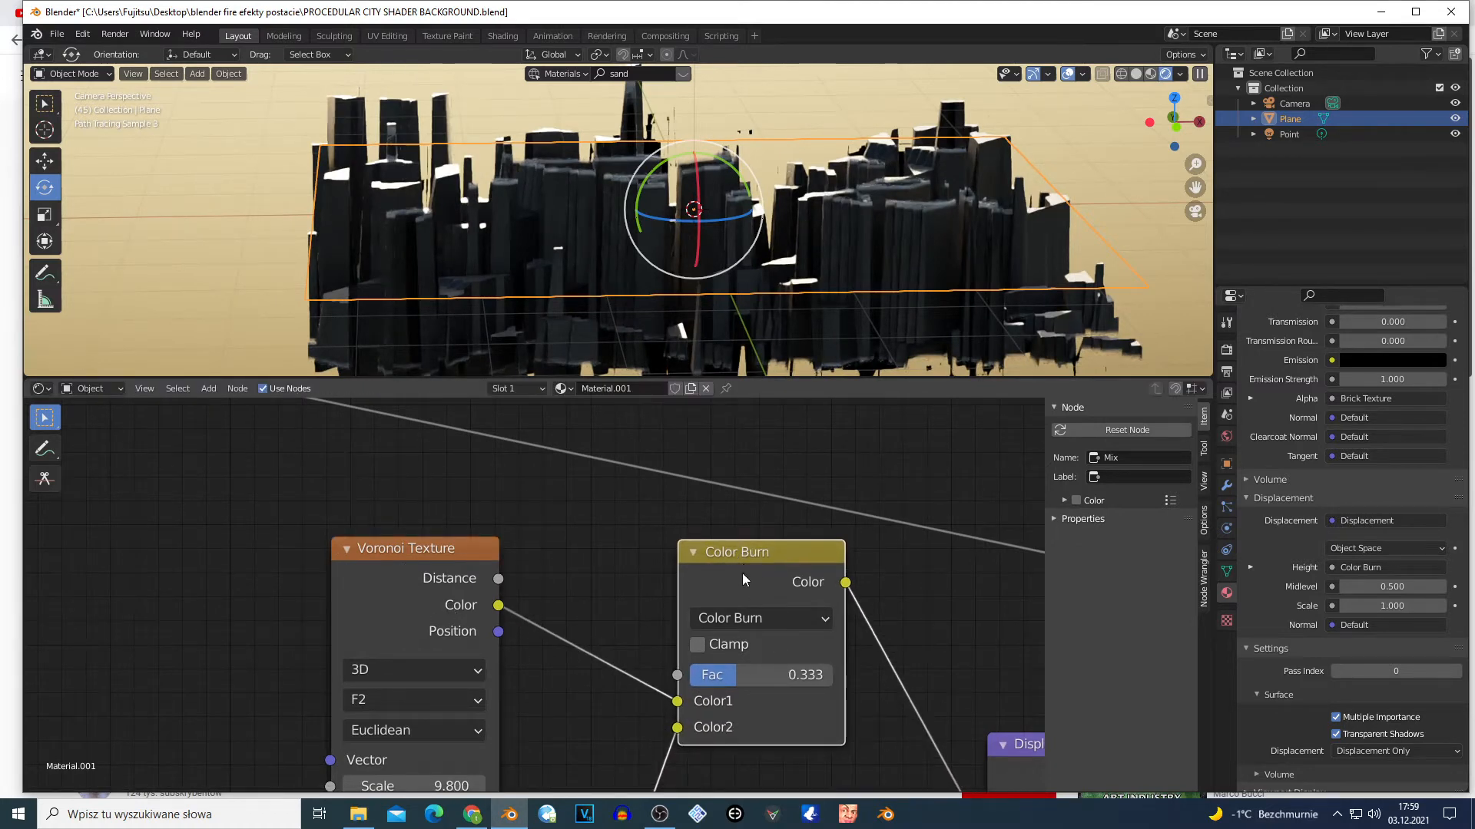
Step: Reposition the Voronoi Texture node and adjust its Scale, trying 10.300 and settling on 9.700
drag(407, 620, 347, 555)
scroll(345, 724, up, 1)
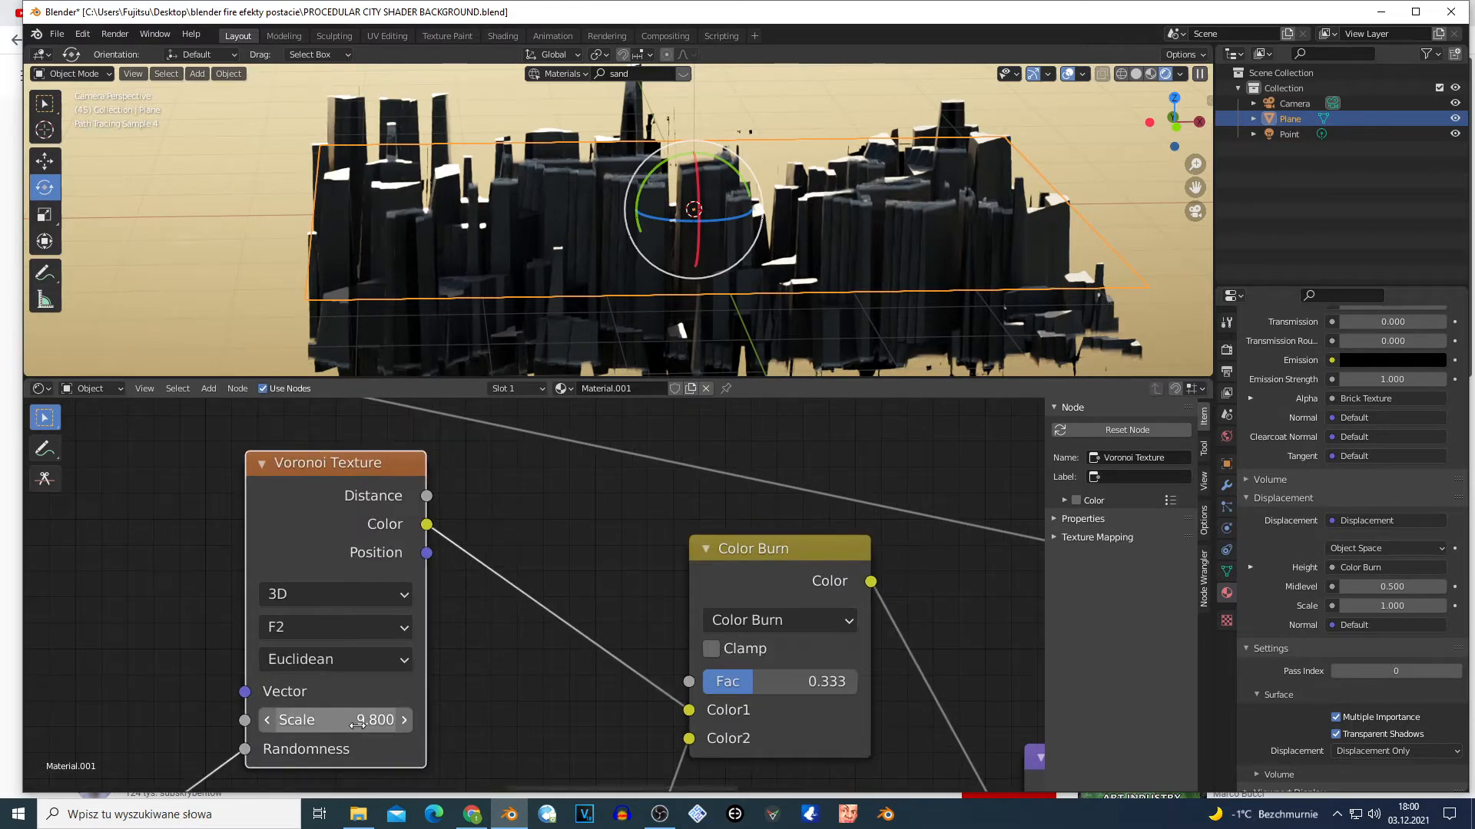
scroll(385, 735, down, 1)
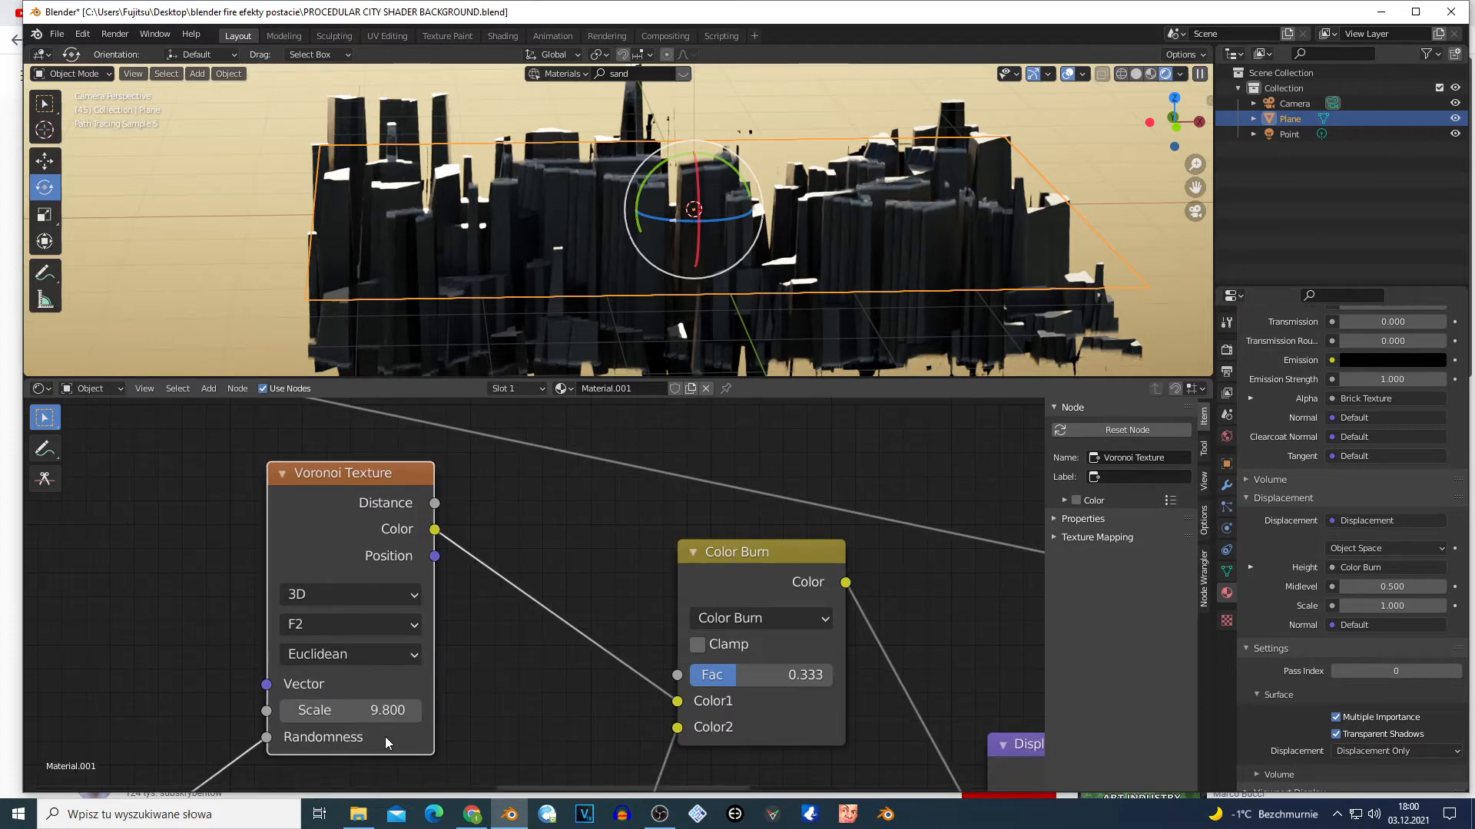
click(413, 711)
click(414, 712)
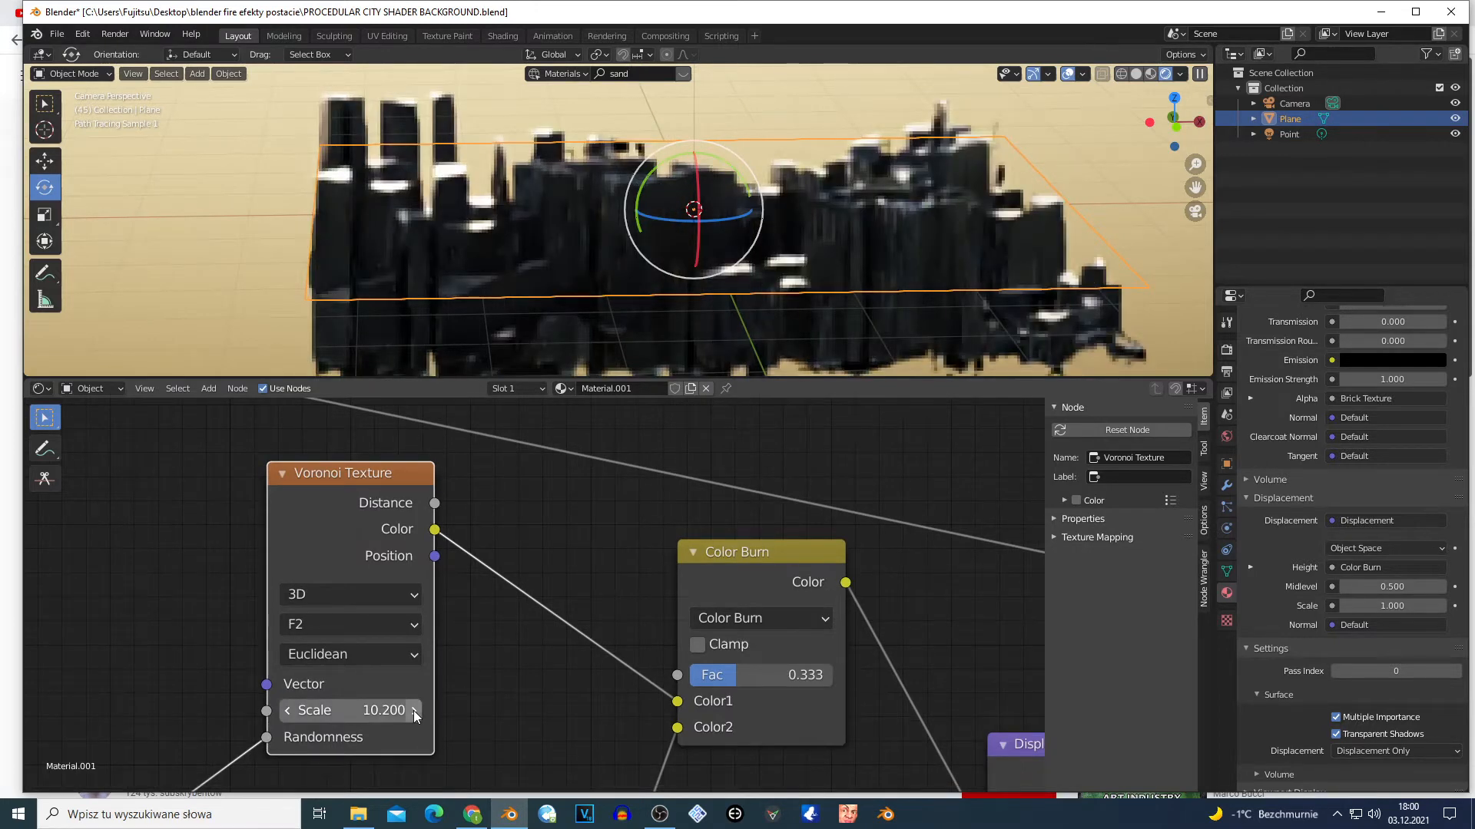
click(413, 711)
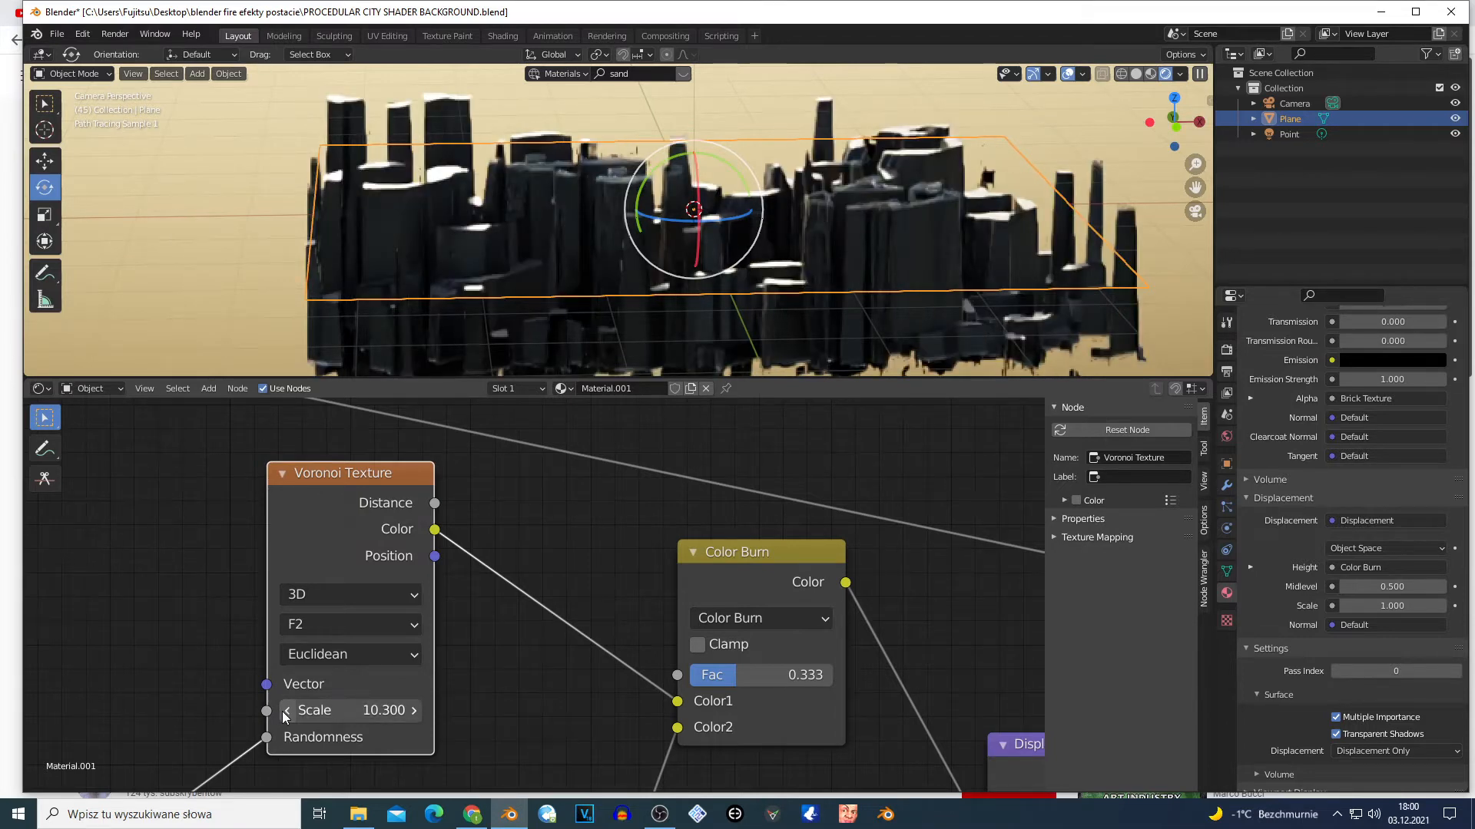
click(286, 713)
click(288, 713)
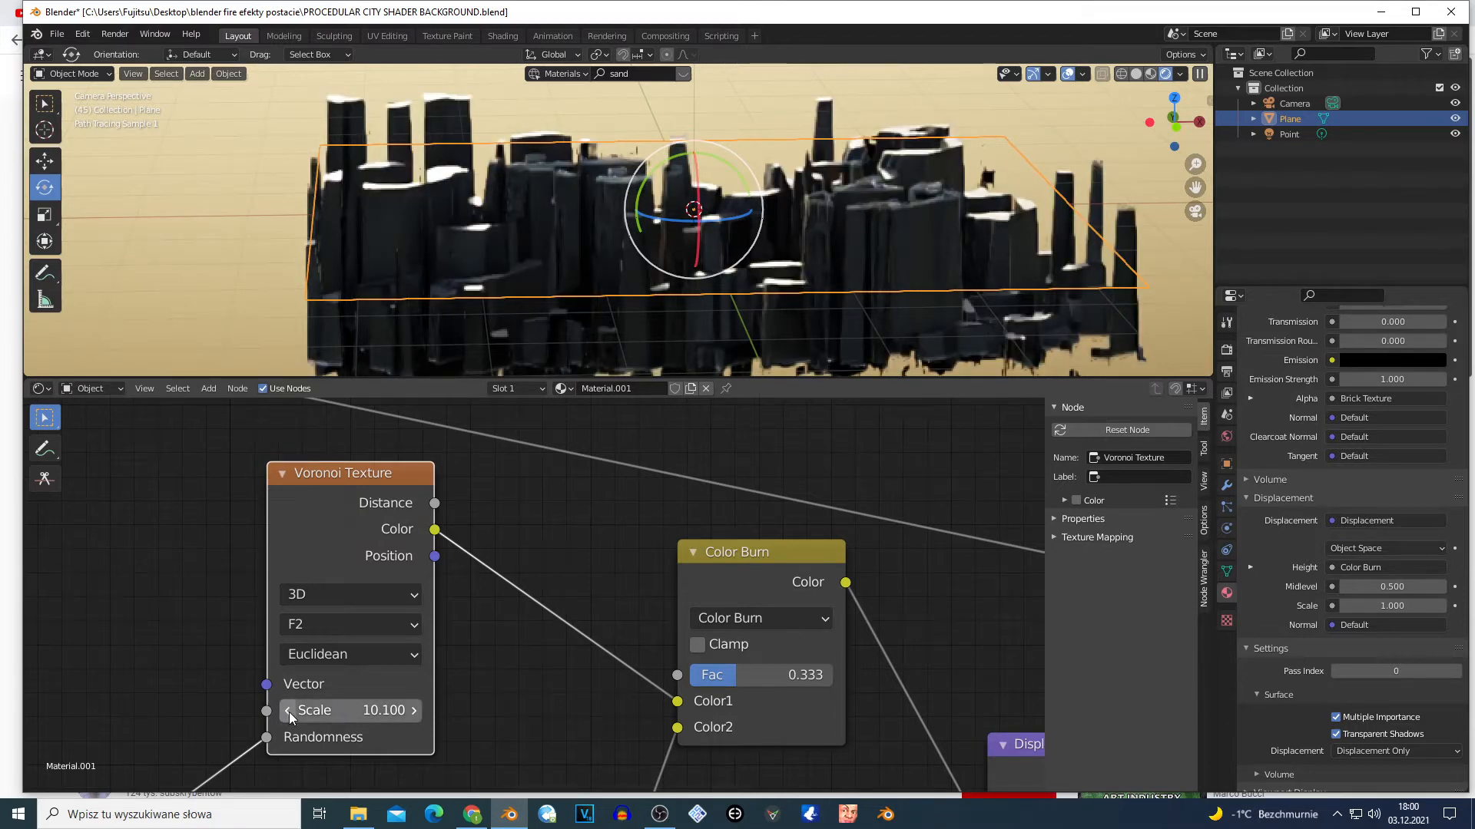
click(289, 712)
click(289, 712)
click(289, 712)
click(289, 712)
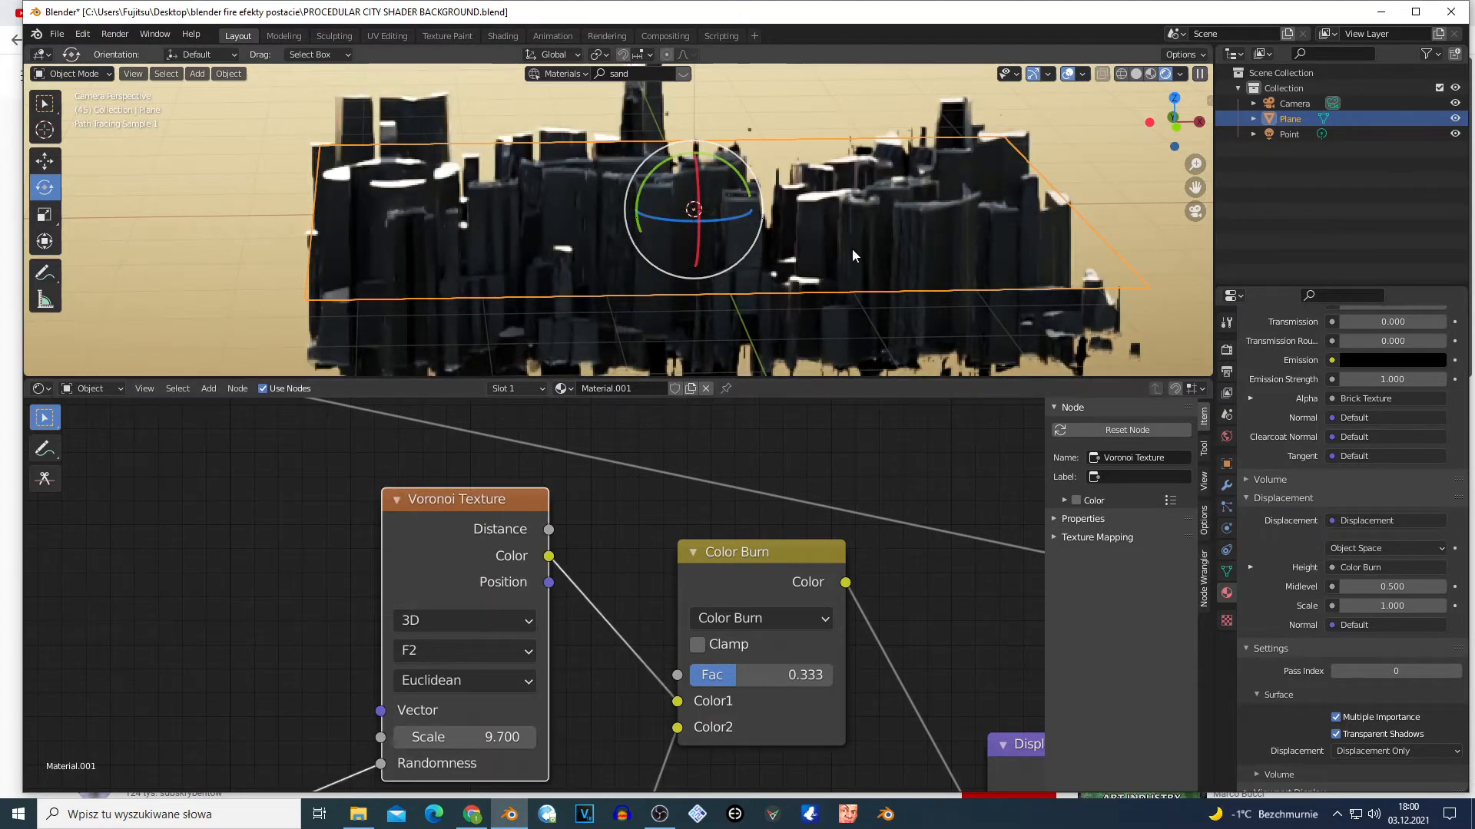
Step: Move the Musgrave Texture node that feeds the Voronoi randomness up and closer to the Voronoi Texture node
scroll(483, 662, down, 5)
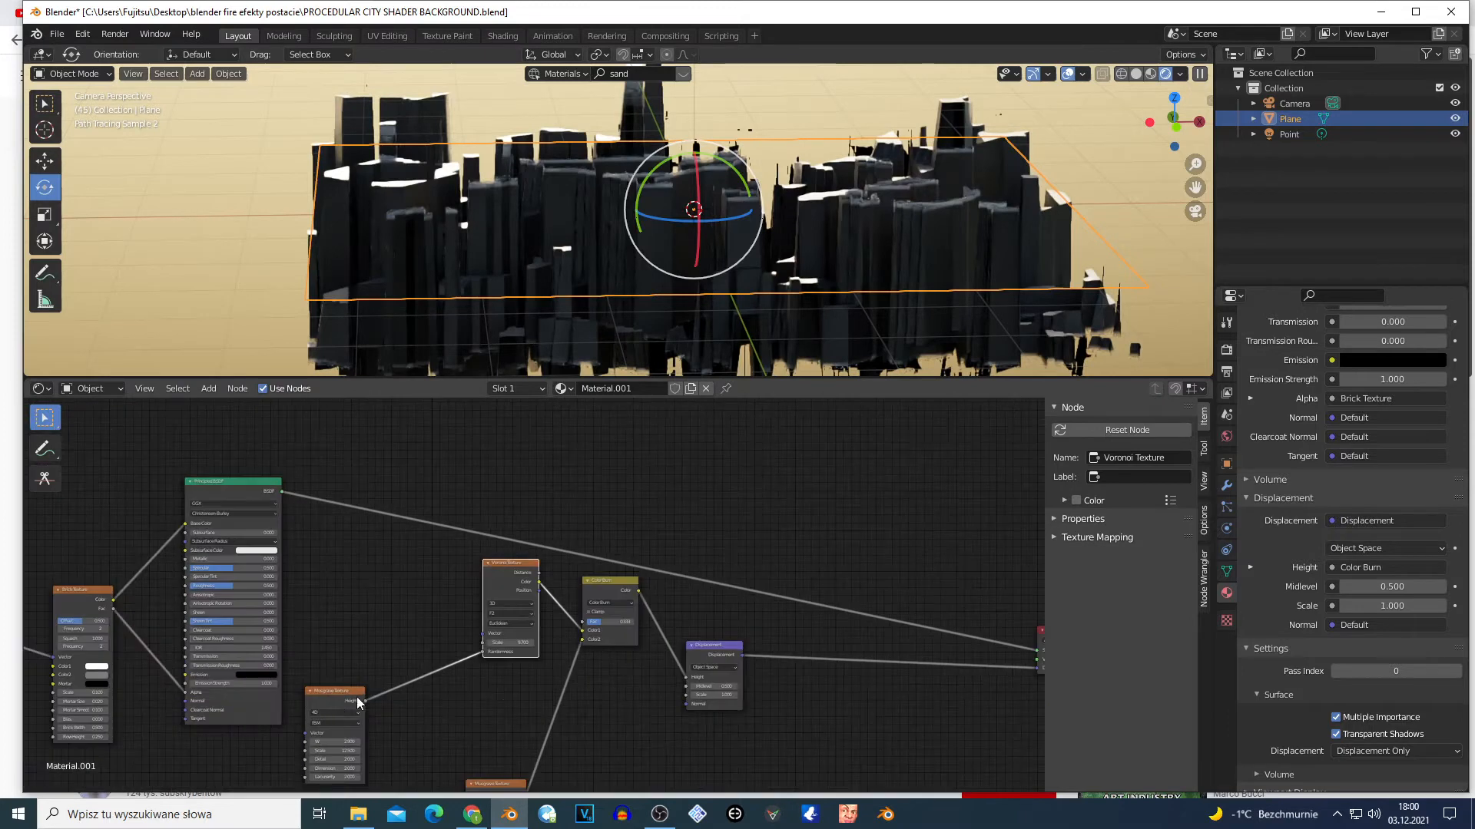
click(335, 691)
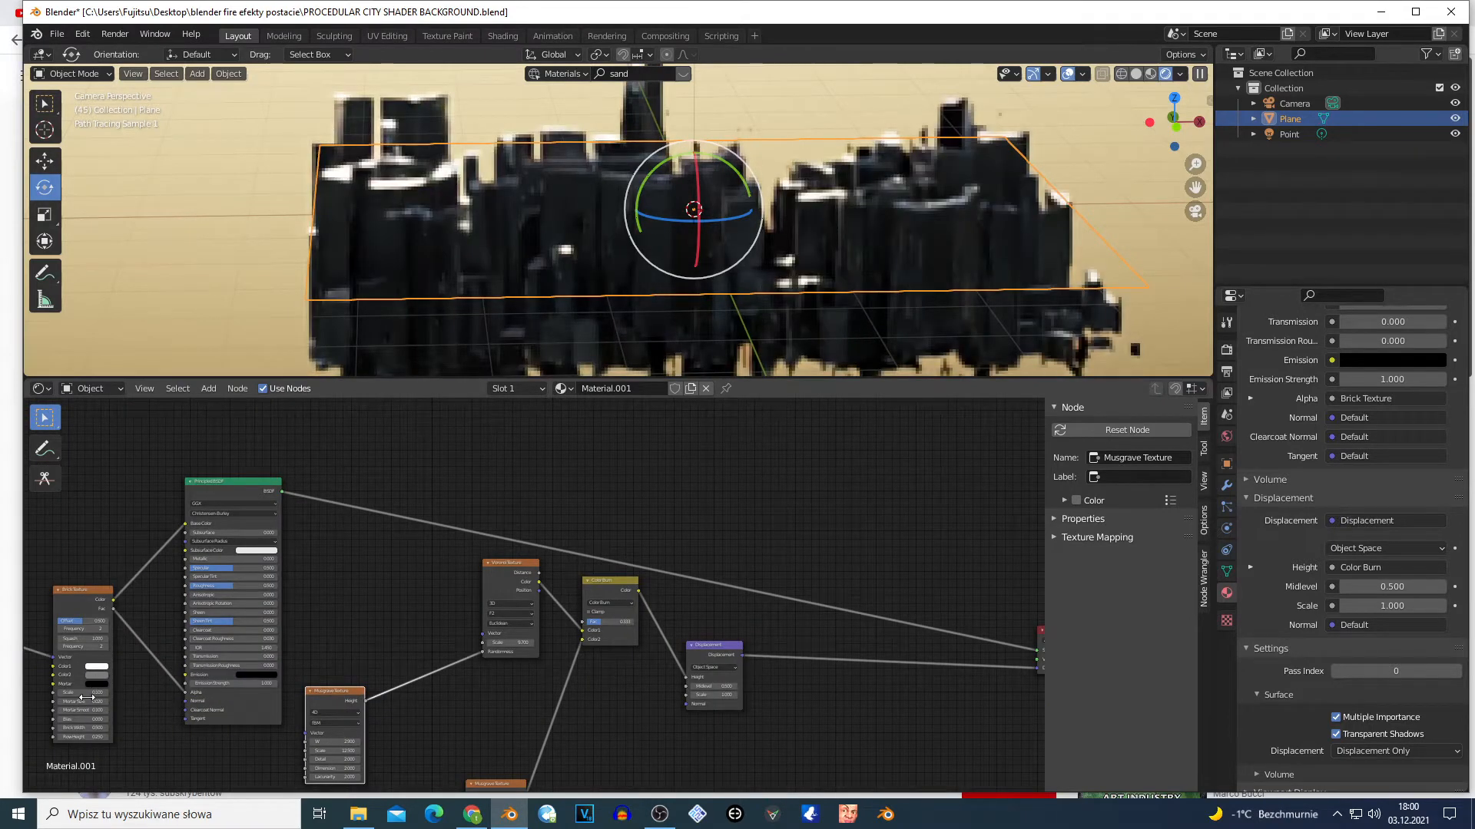
drag(335, 696, 375, 625)
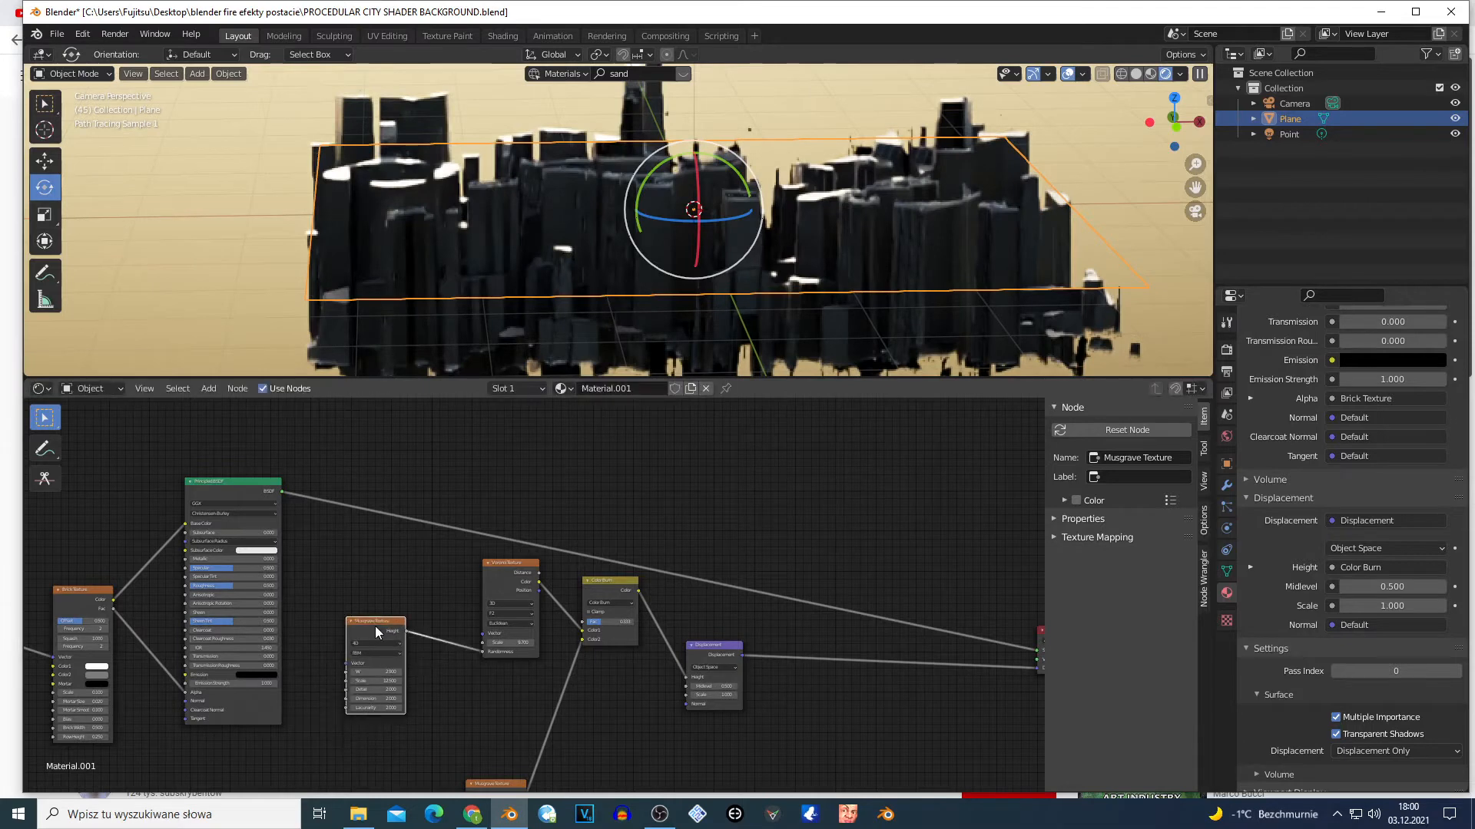
Step: Move the Musgrave Texture node feeding the Voronoi randomness up beside the Voronoi Texture node, slightly above its height
scroll(565, 593, up, 3)
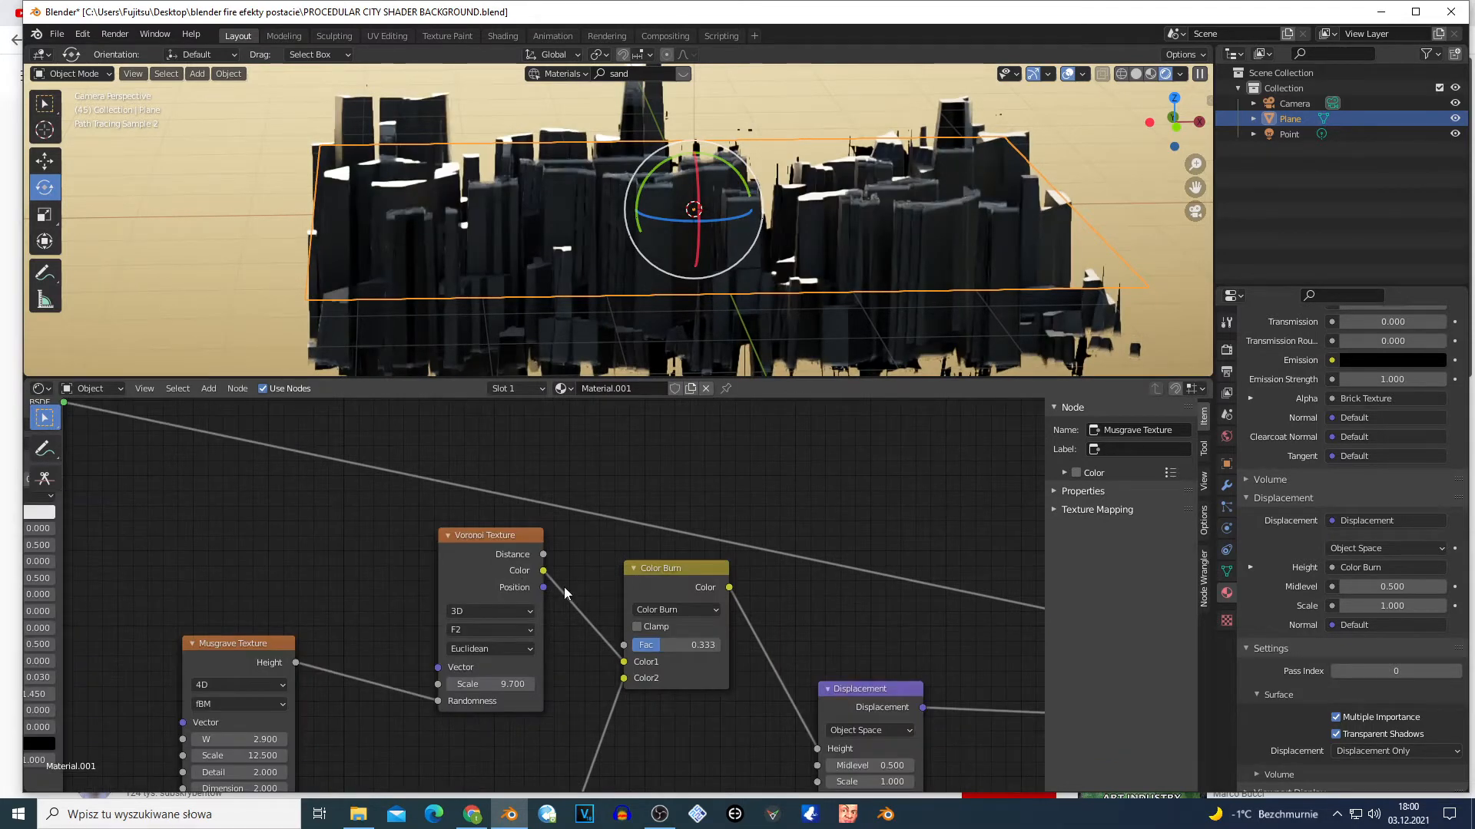
drag(231, 644, 293, 521)
scroll(214, 579, up, 2)
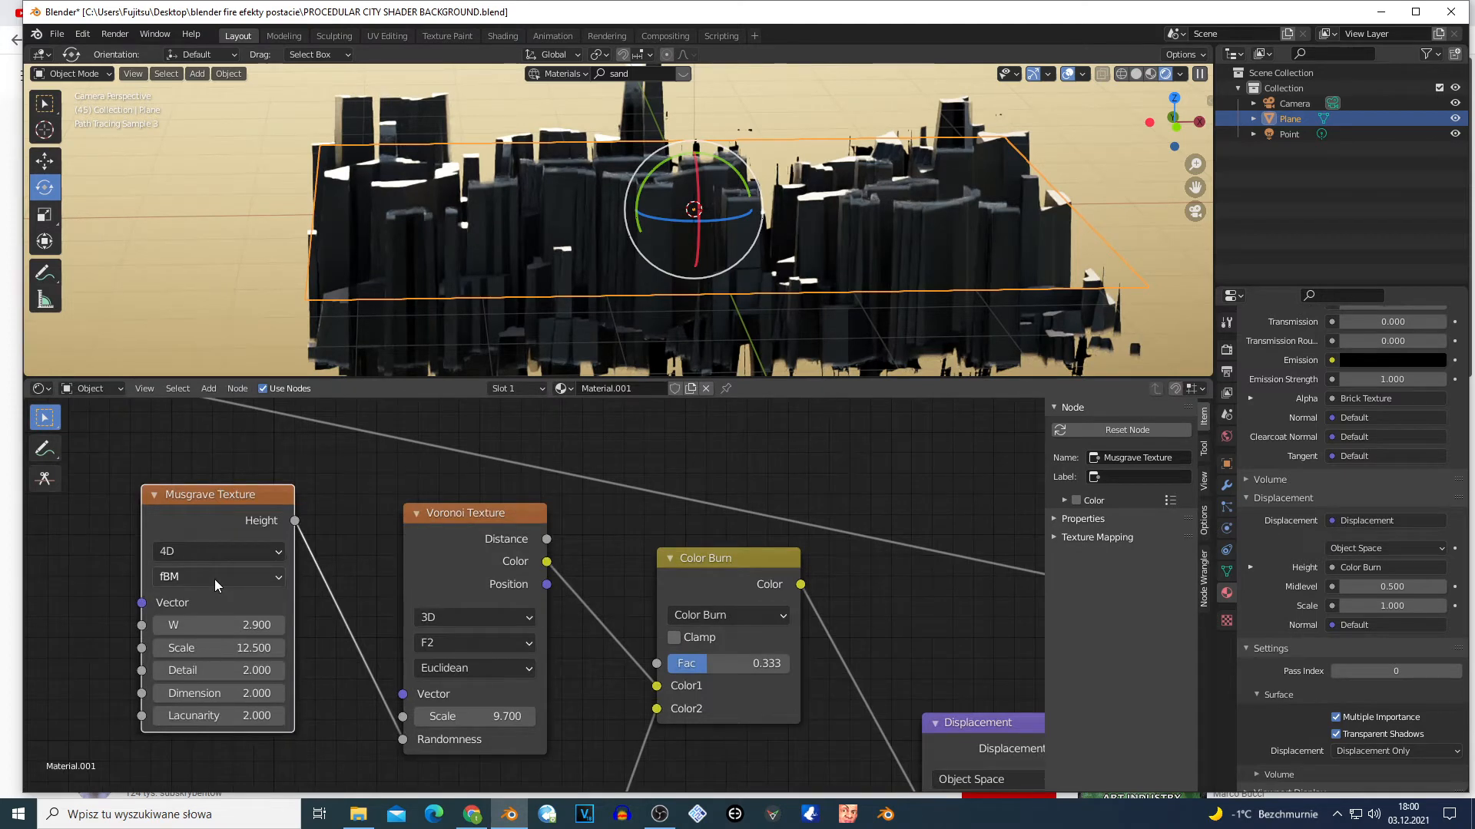
scroll(214, 579, up, 1)
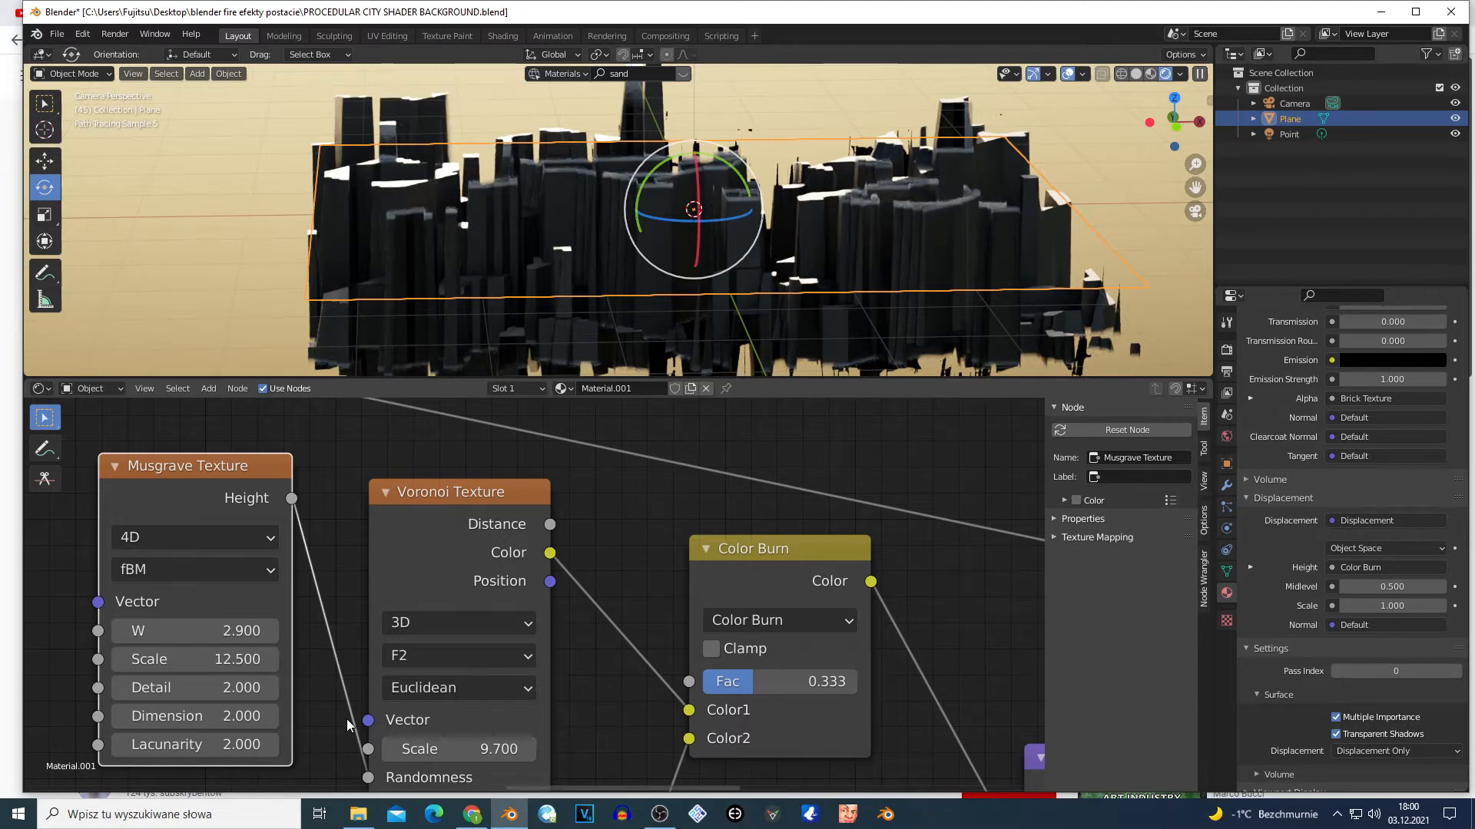
drag(225, 498, 216, 502)
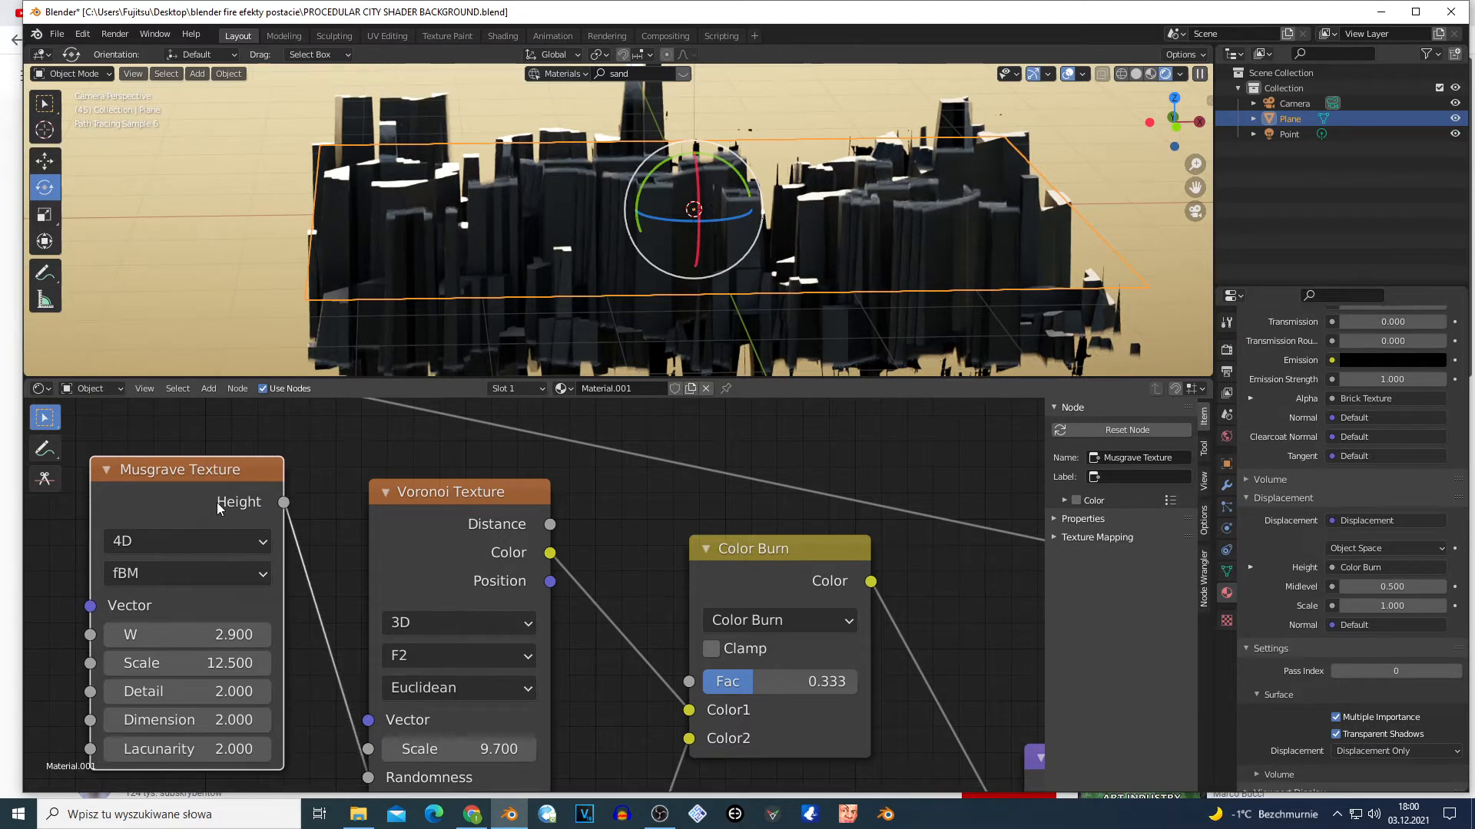
scroll(433, 763, down, 1)
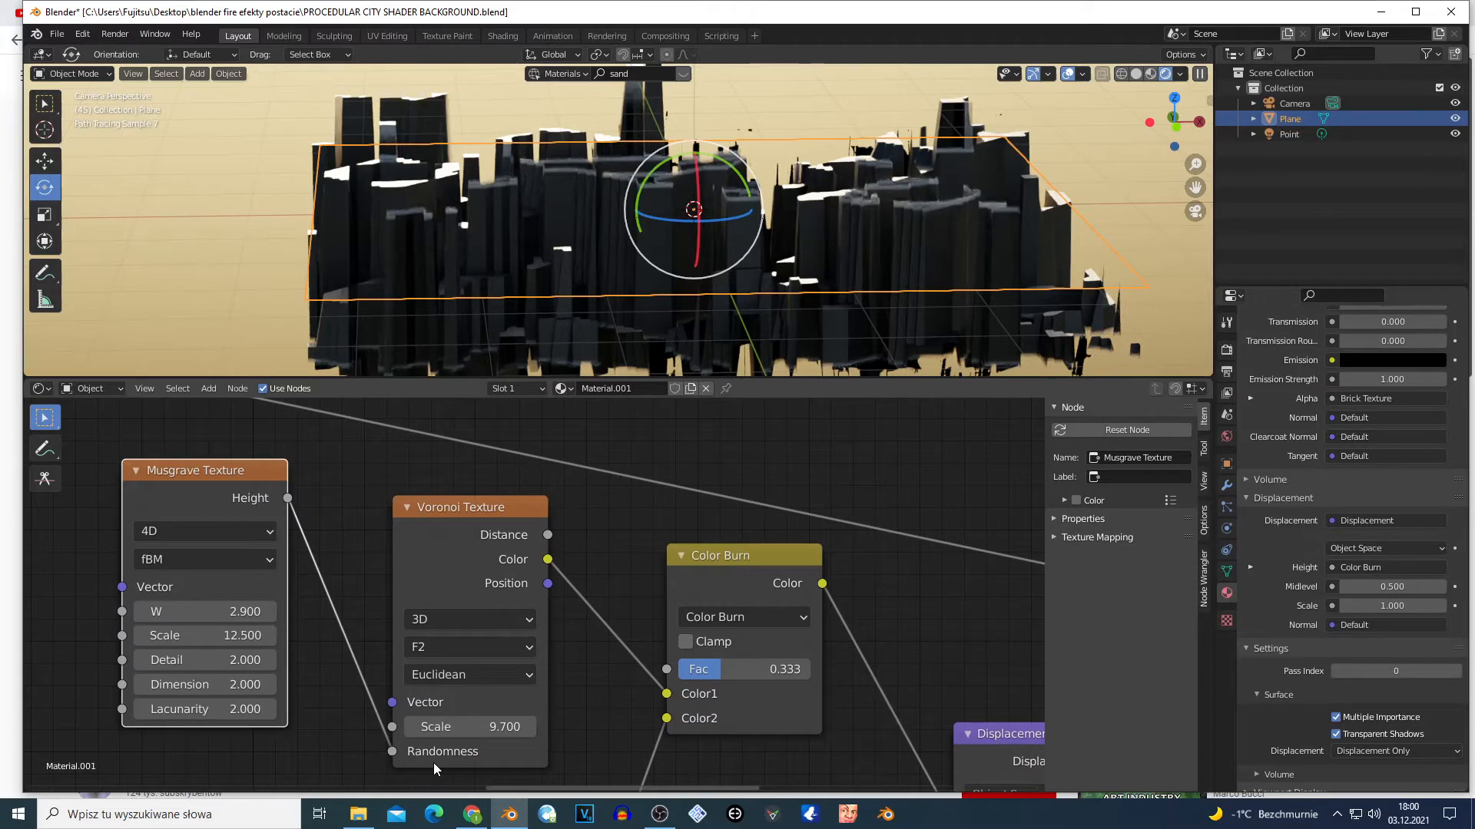
click(536, 693)
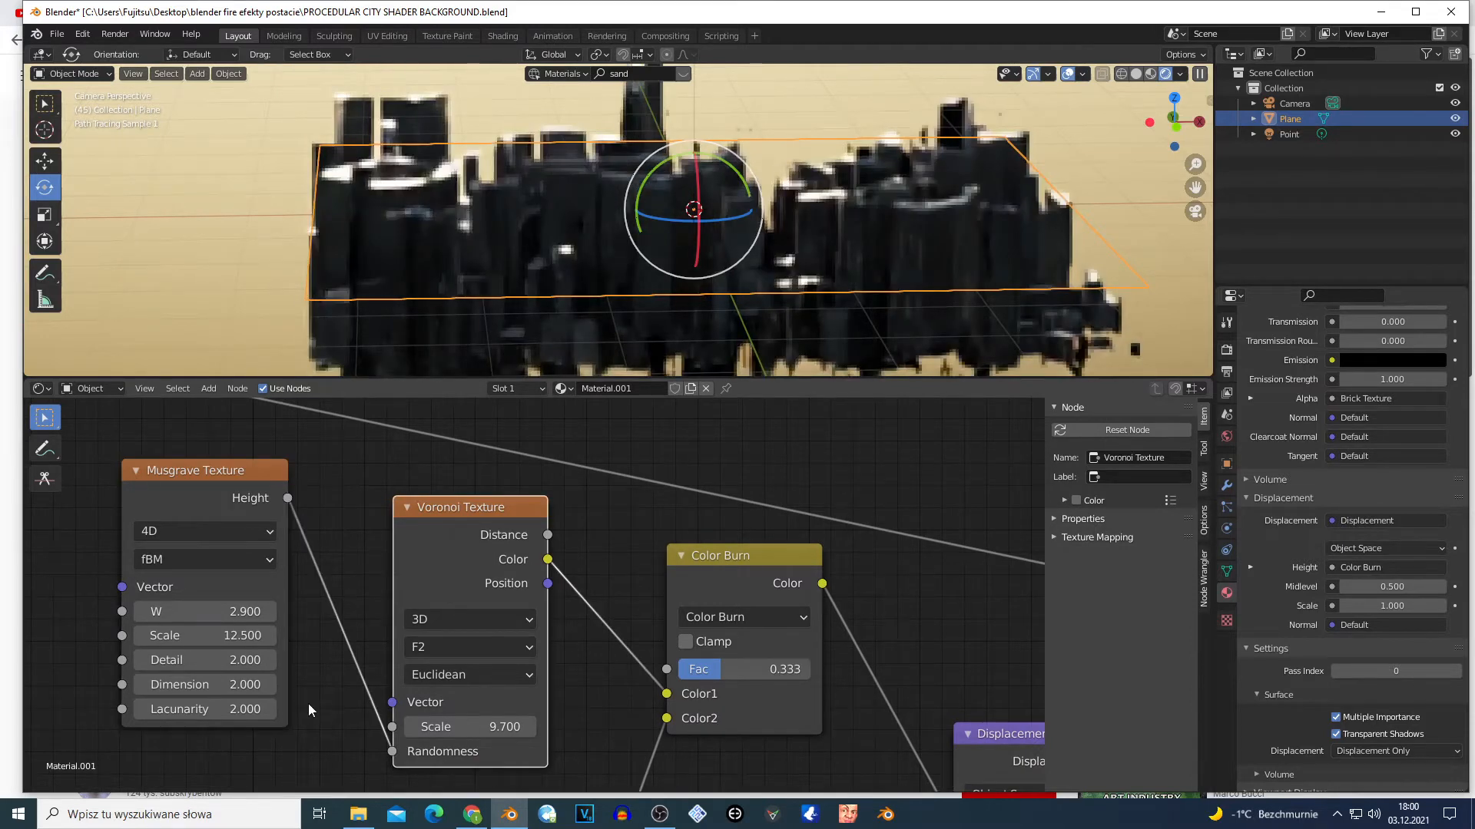
Step: Raise the Scale of the Musgrave Texture feeding the Voronoi randomness to 13.200
scroll(307, 704, up, 1)
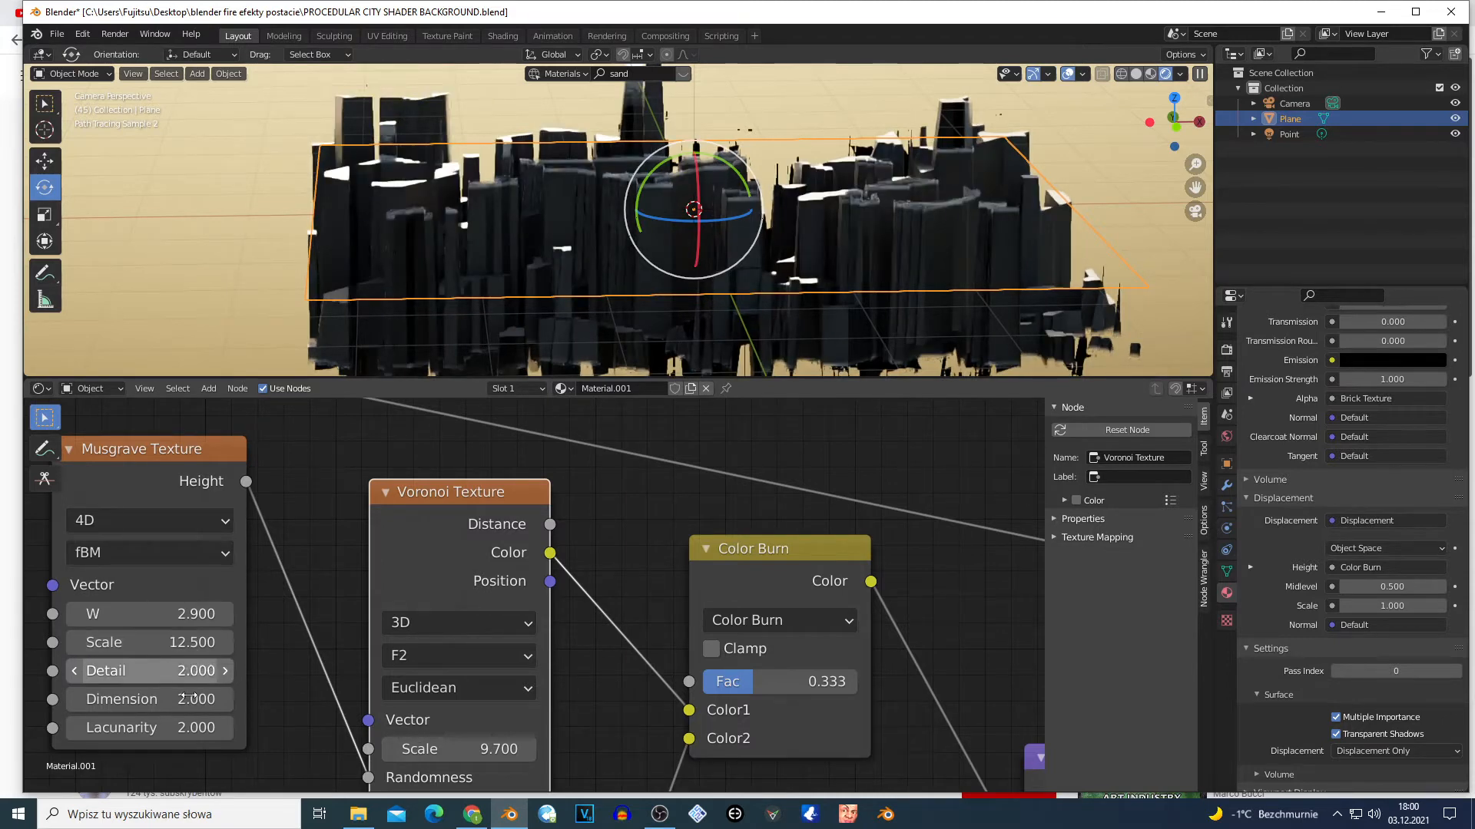
click(228, 641)
click(224, 647)
click(226, 648)
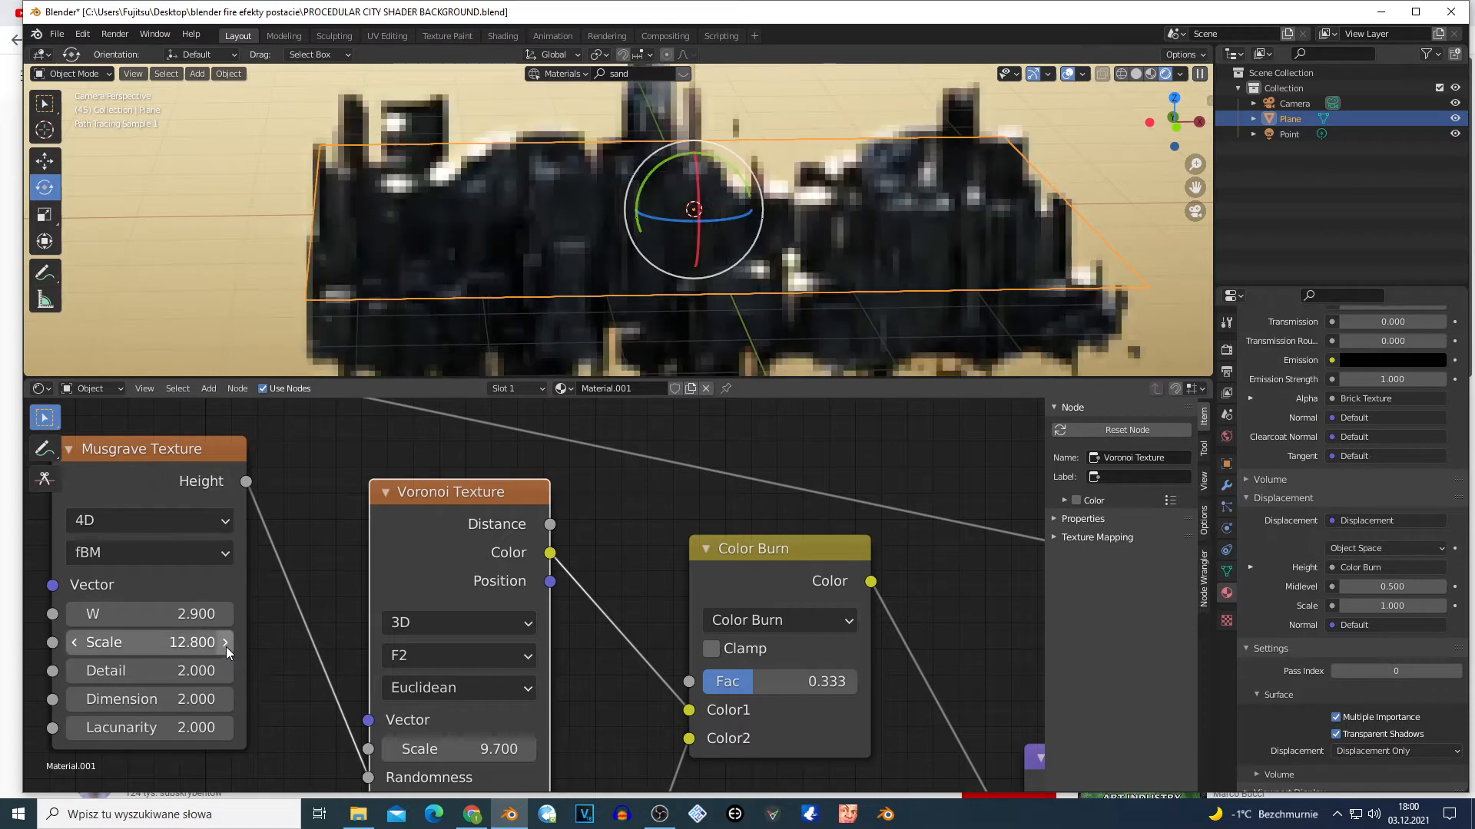
click(226, 646)
click(225, 647)
click(225, 647)
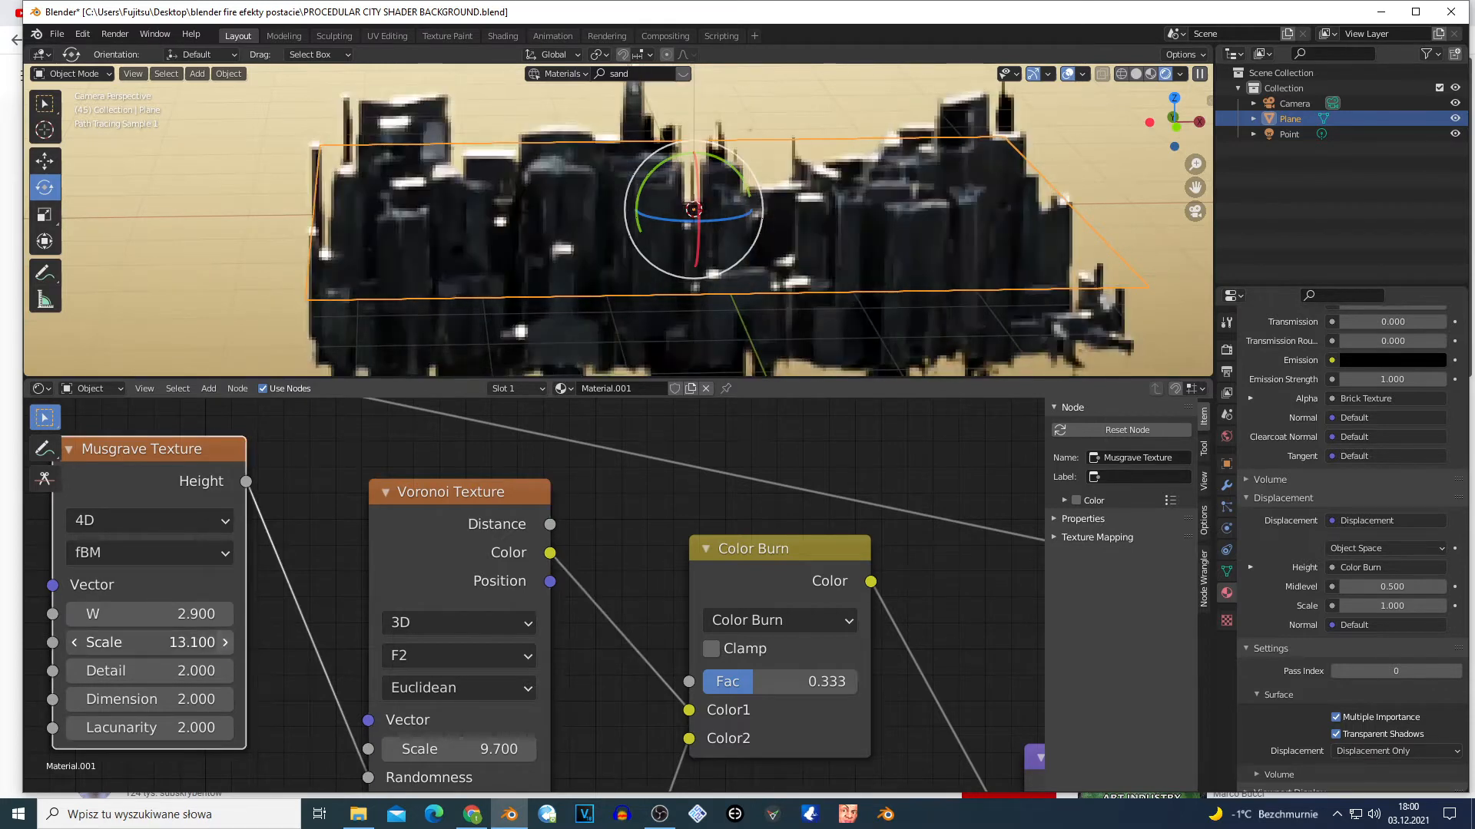
click(226, 643)
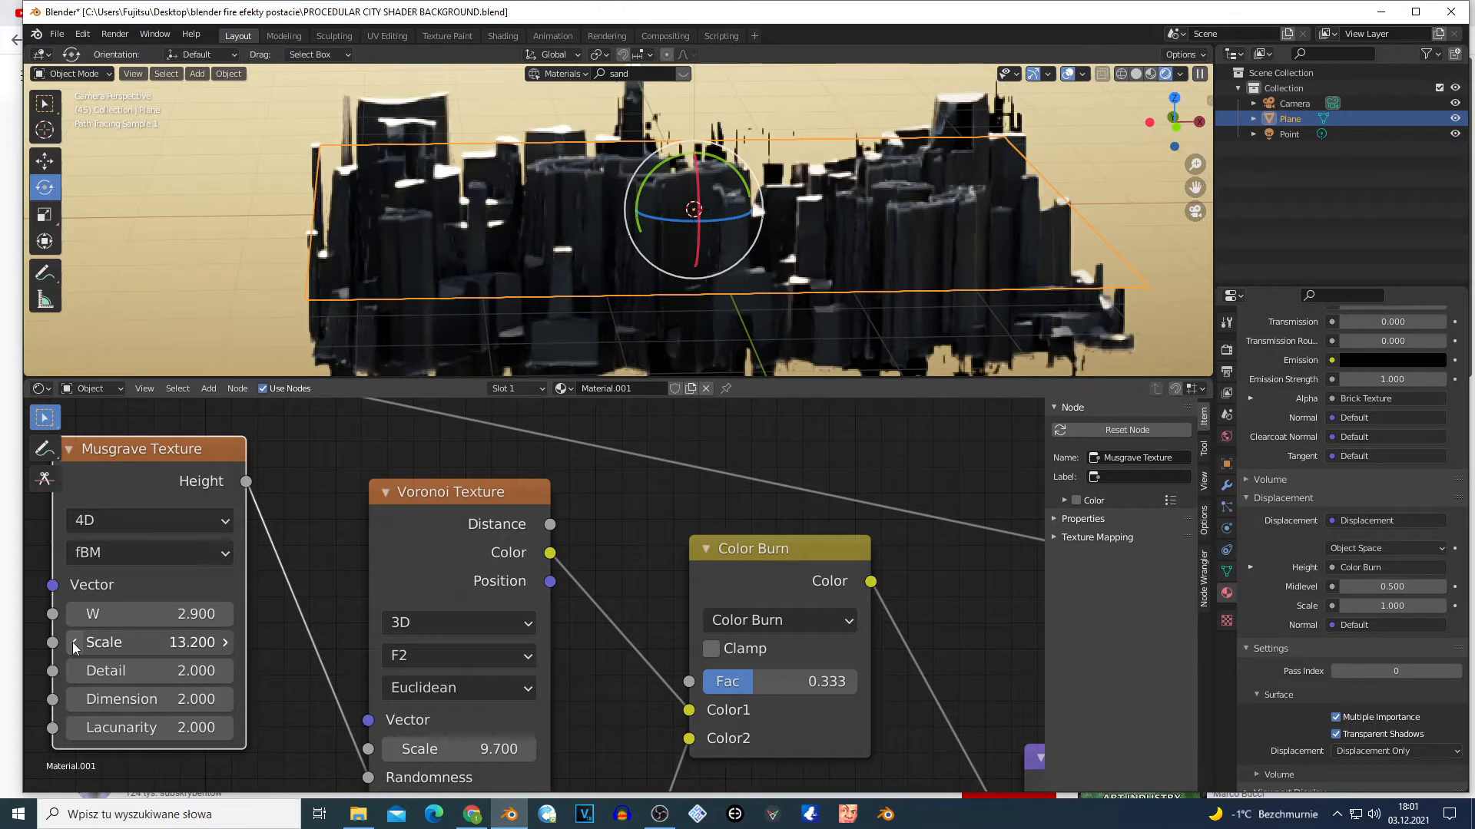
Step: Lower the Scale of the Musgrave Texture feeding the Voronoi randomness to 12.600
click(74, 647)
click(74, 646)
click(74, 647)
click(75, 647)
click(74, 647)
click(74, 647)
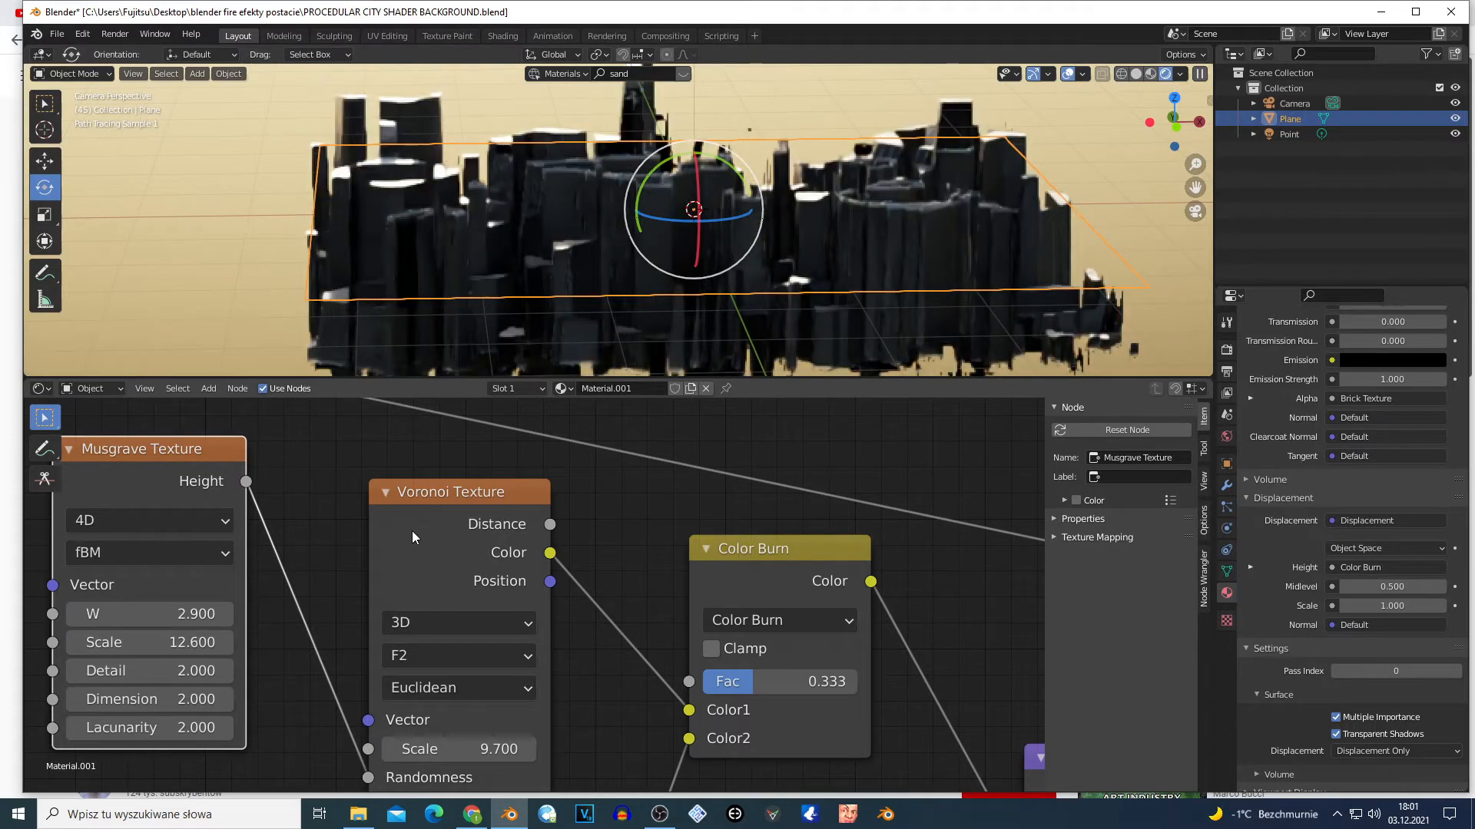
Step: Move the second Musgrave Texture node, which feeds the Color Burn's Color2 input, up over the Voronoi Texture node
click(541, 631)
scroll(568, 643, down, 6)
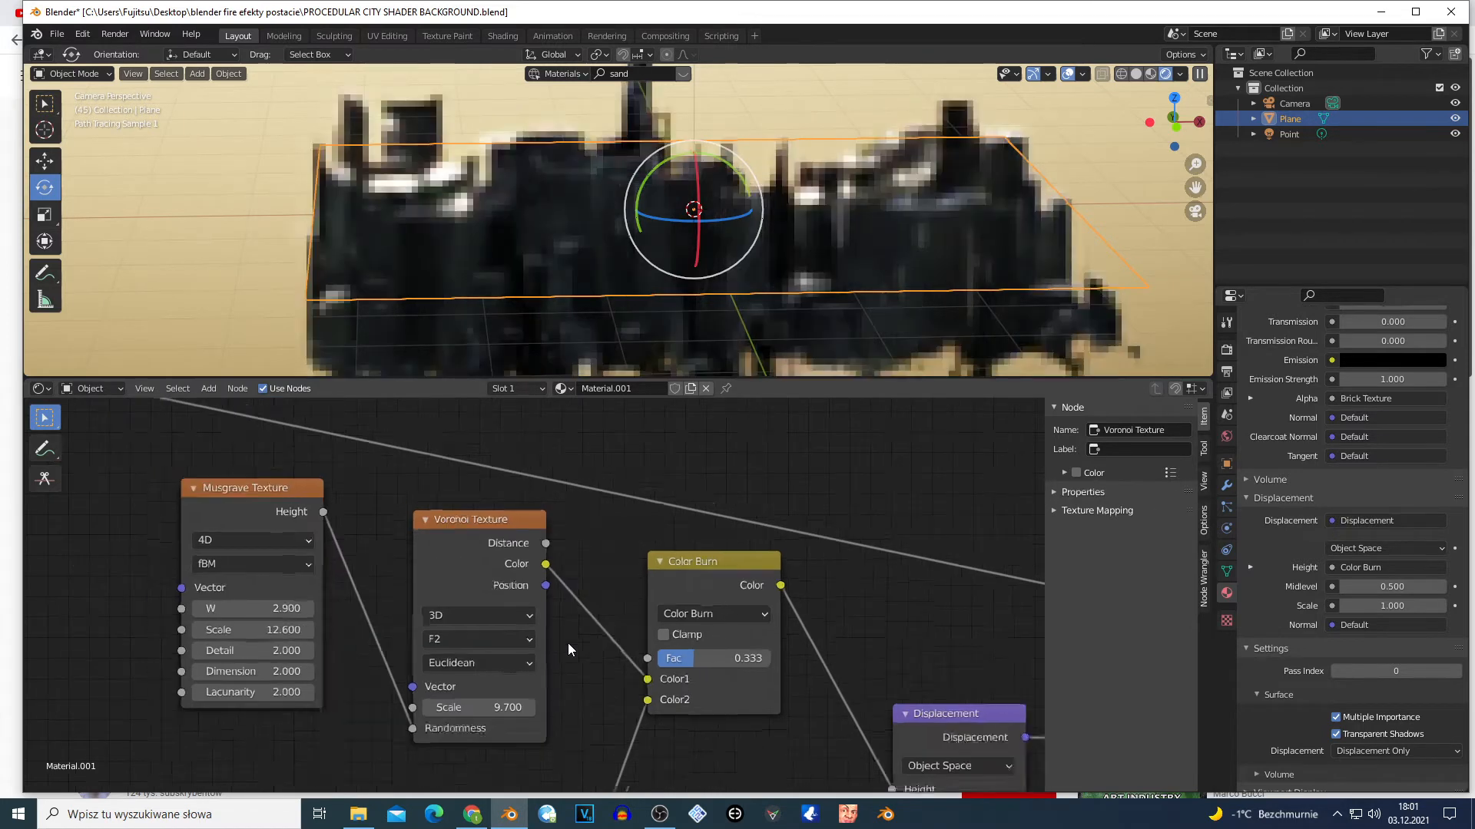
scroll(546, 713, down, 2)
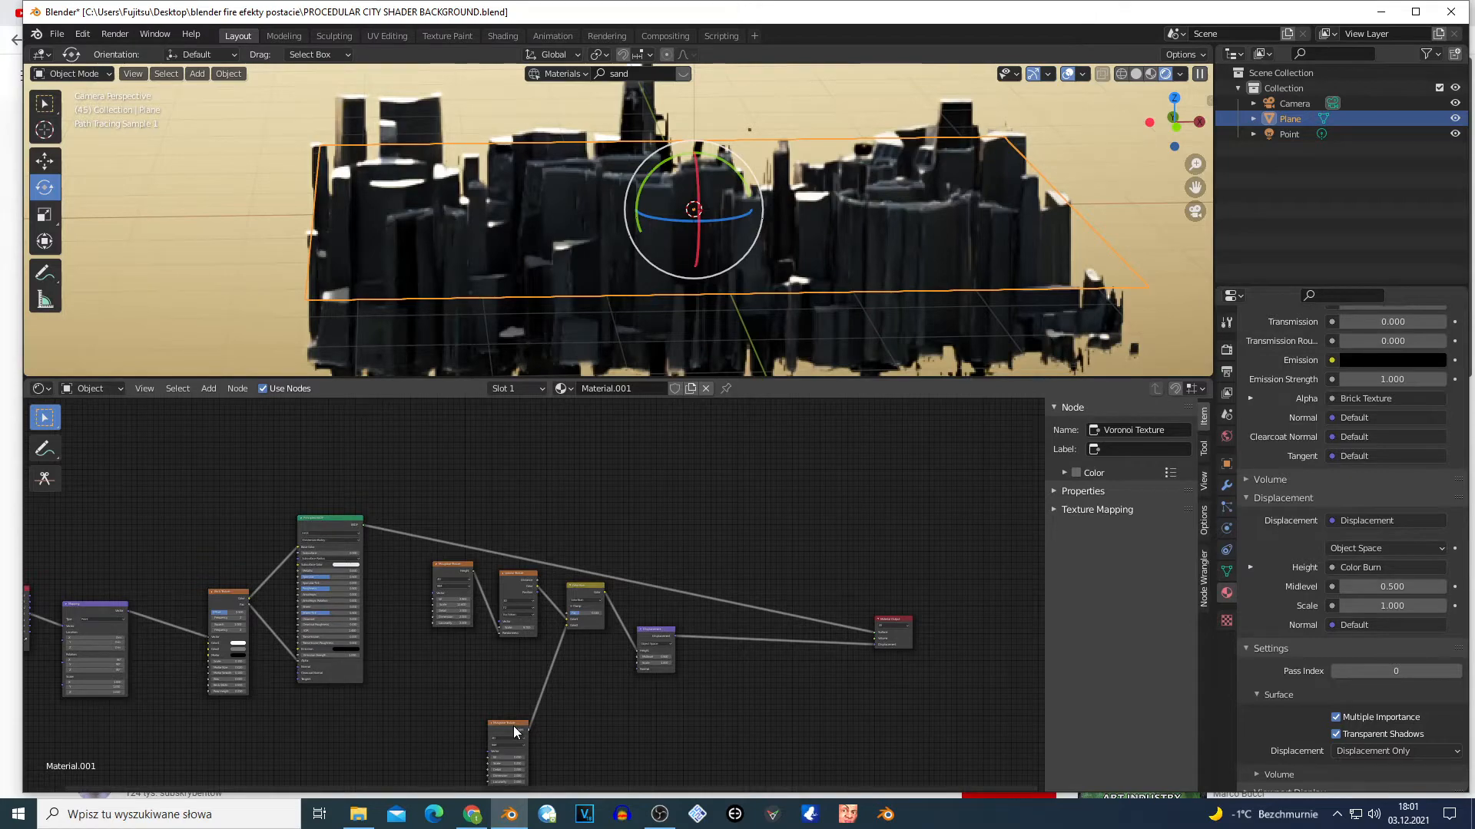
drag(513, 726, 507, 672)
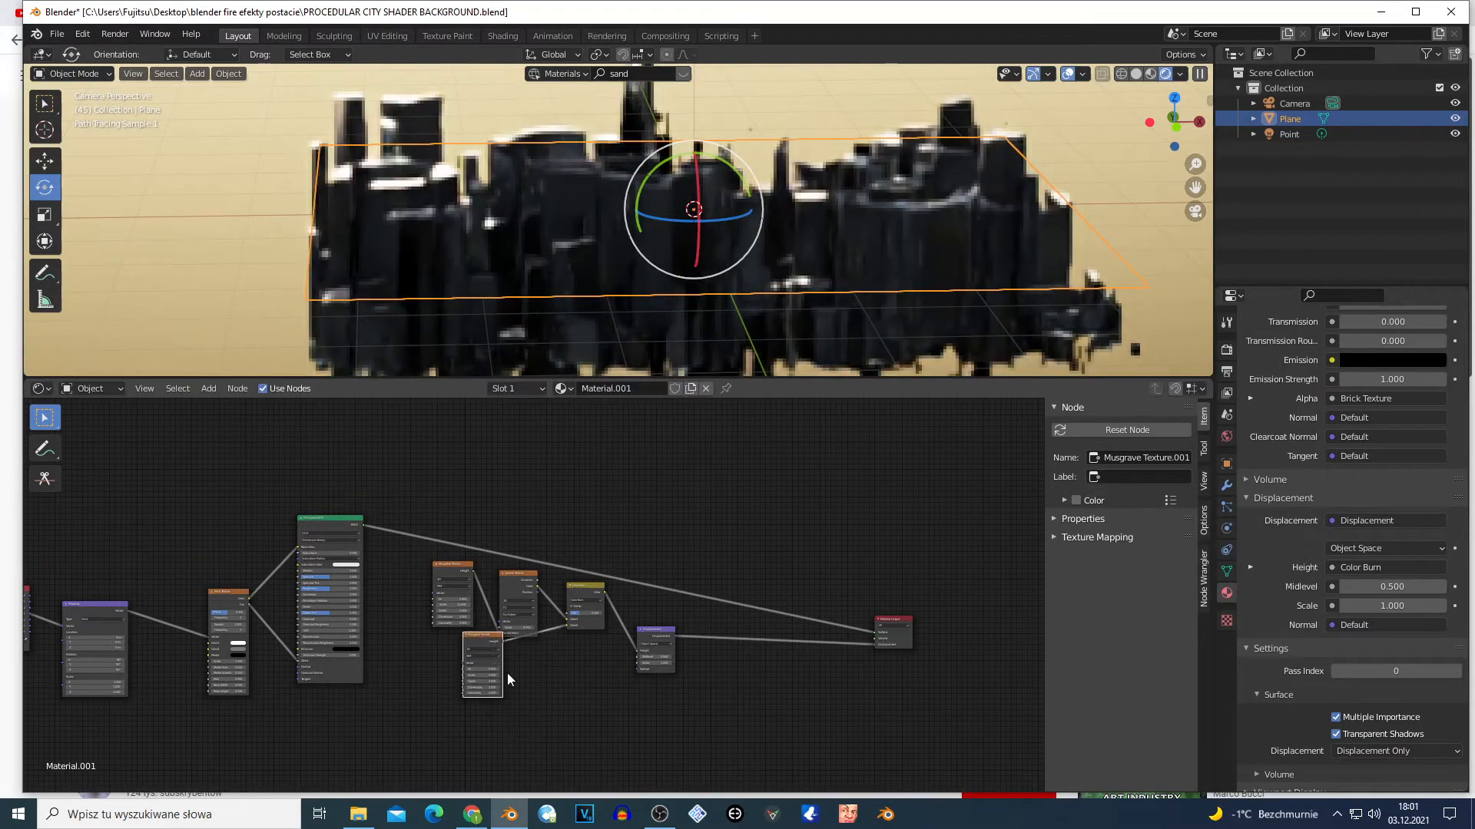
scroll(510, 675, up, 5)
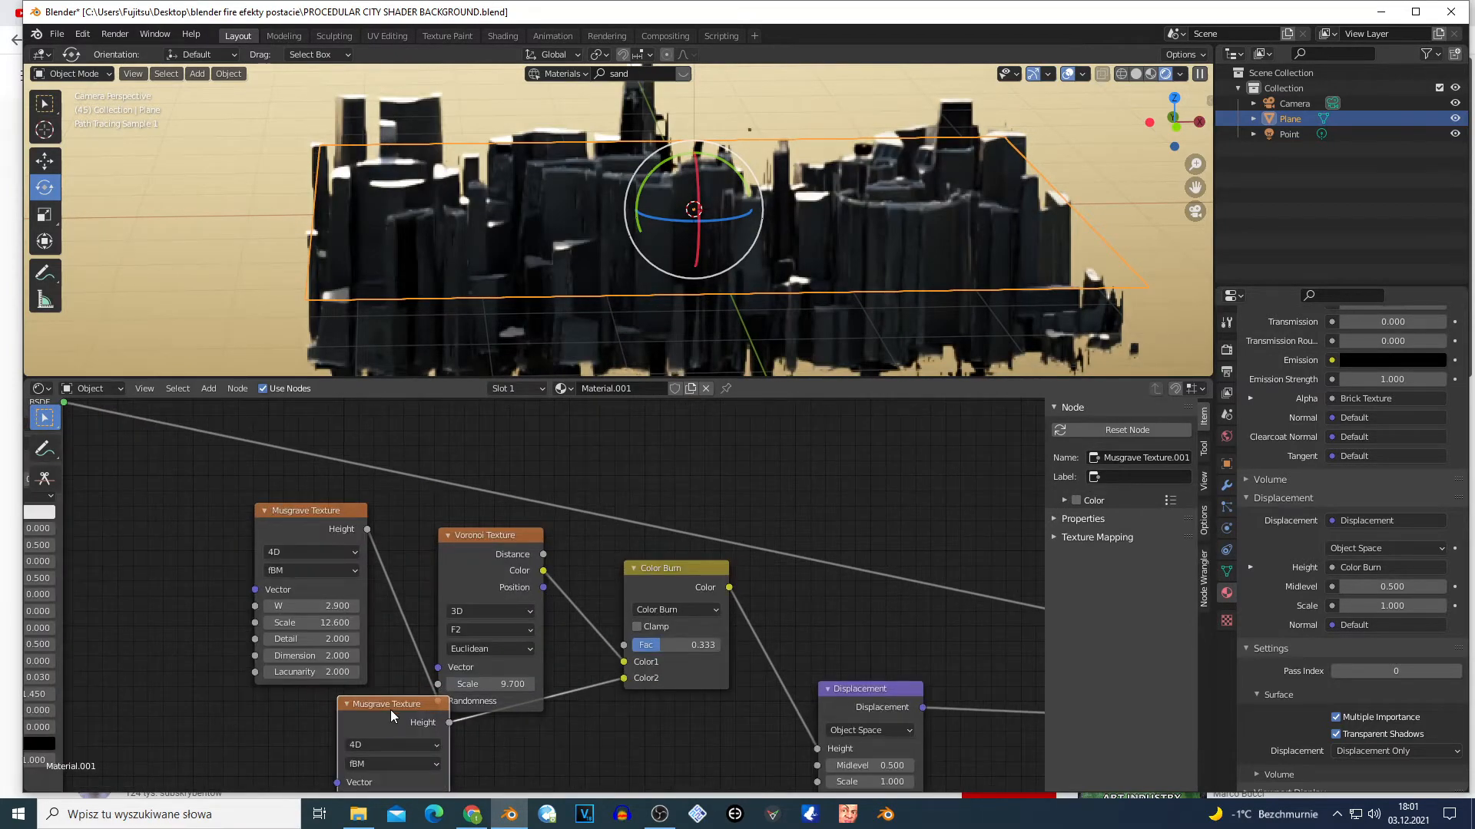
drag(391, 709, 488, 516)
scroll(494, 606, up, 1)
scroll(511, 595, up, 3)
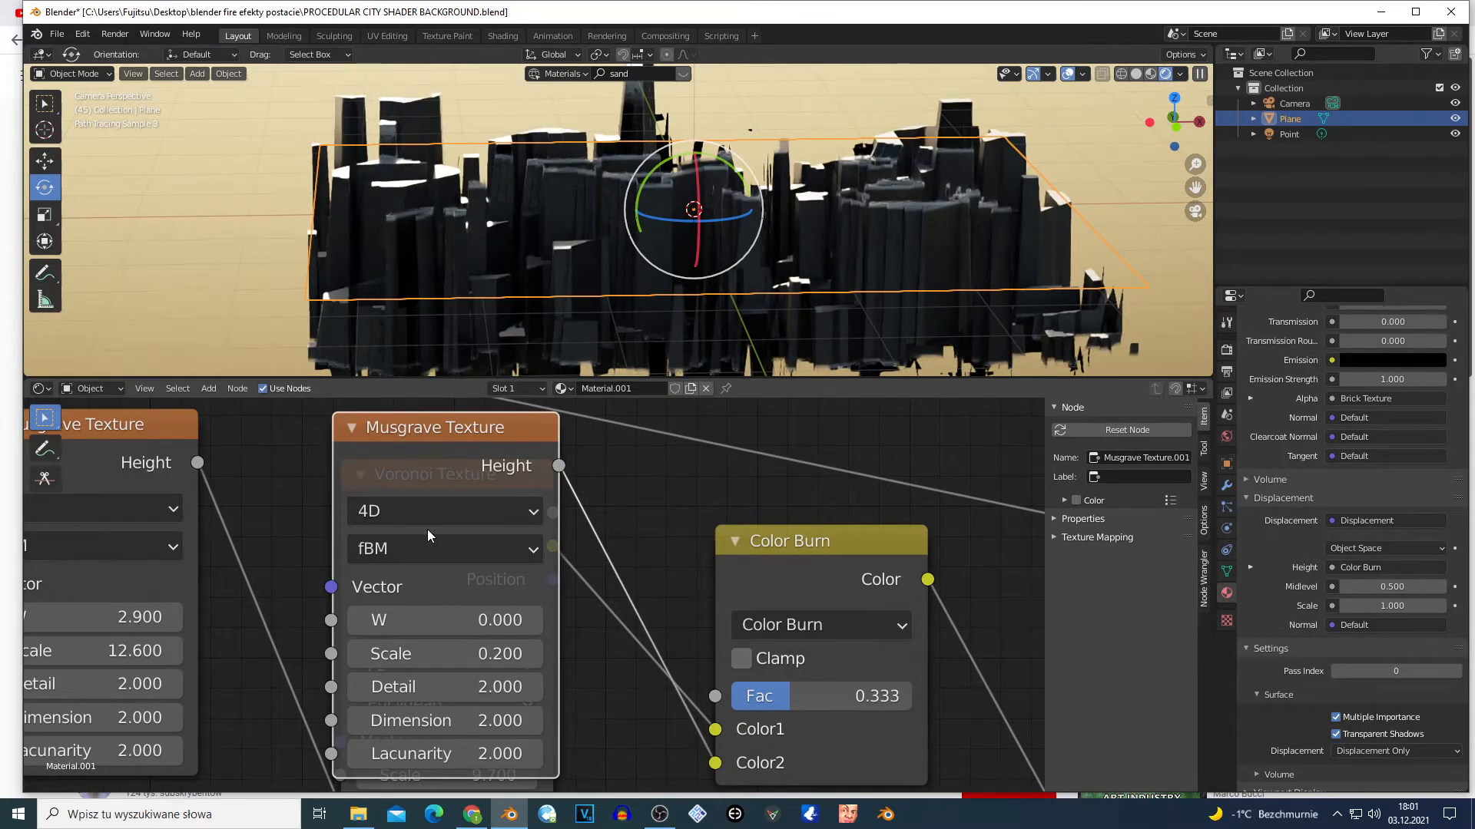
Step: Collapse and re-expand the second Musgrave Texture node, and place it beside the first Musgrave Texture at about the same height
scroll(430, 529, down, 1)
mouse_move(444, 459)
mouse_down()
mouse_move(619, 639)
mouse_move(411, 557)
mouse_move(592, 665)
mouse_move(358, 560)
mouse_up()
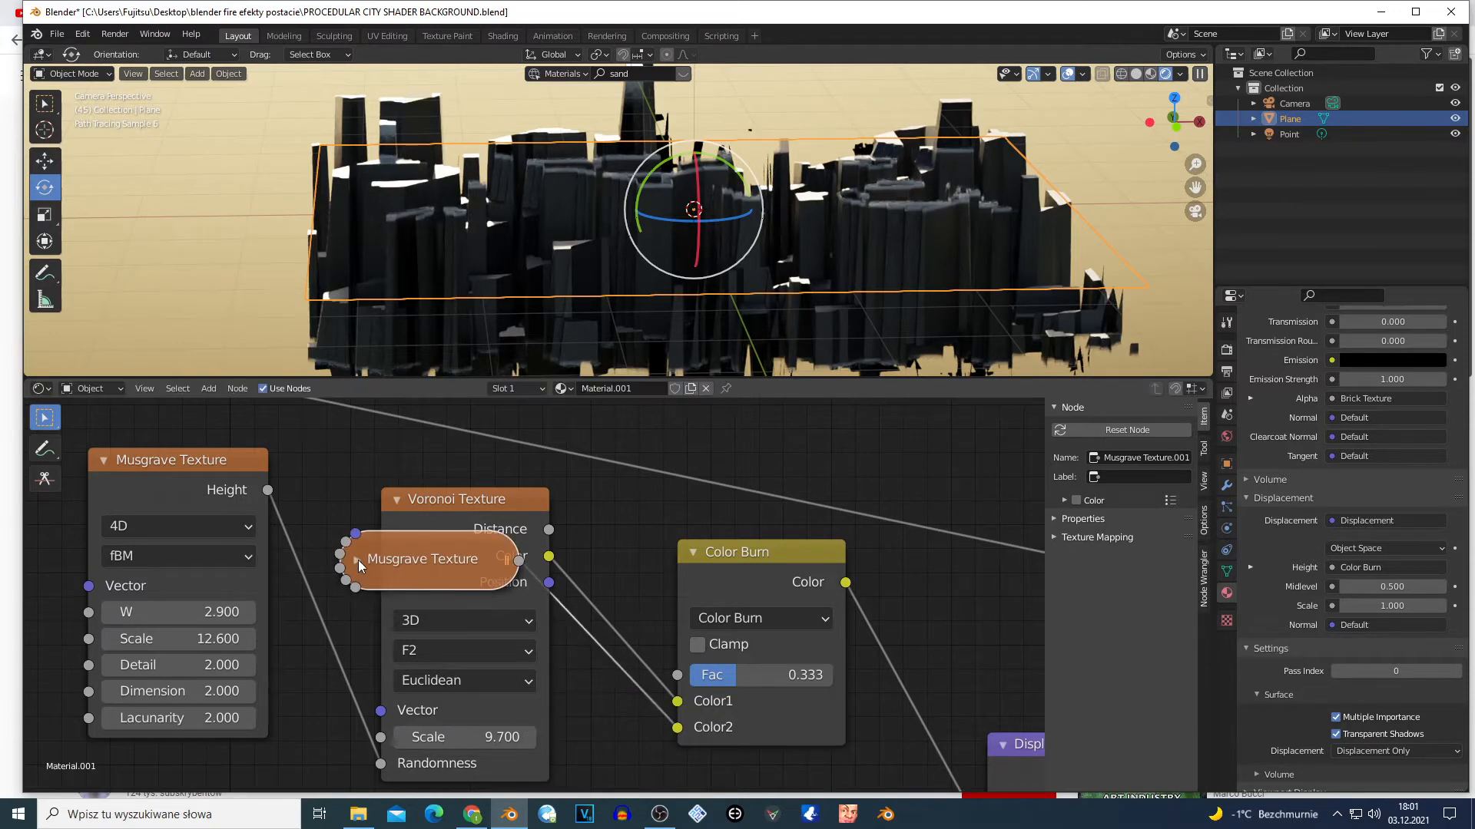
key(h)
key(g)
click(373, 476)
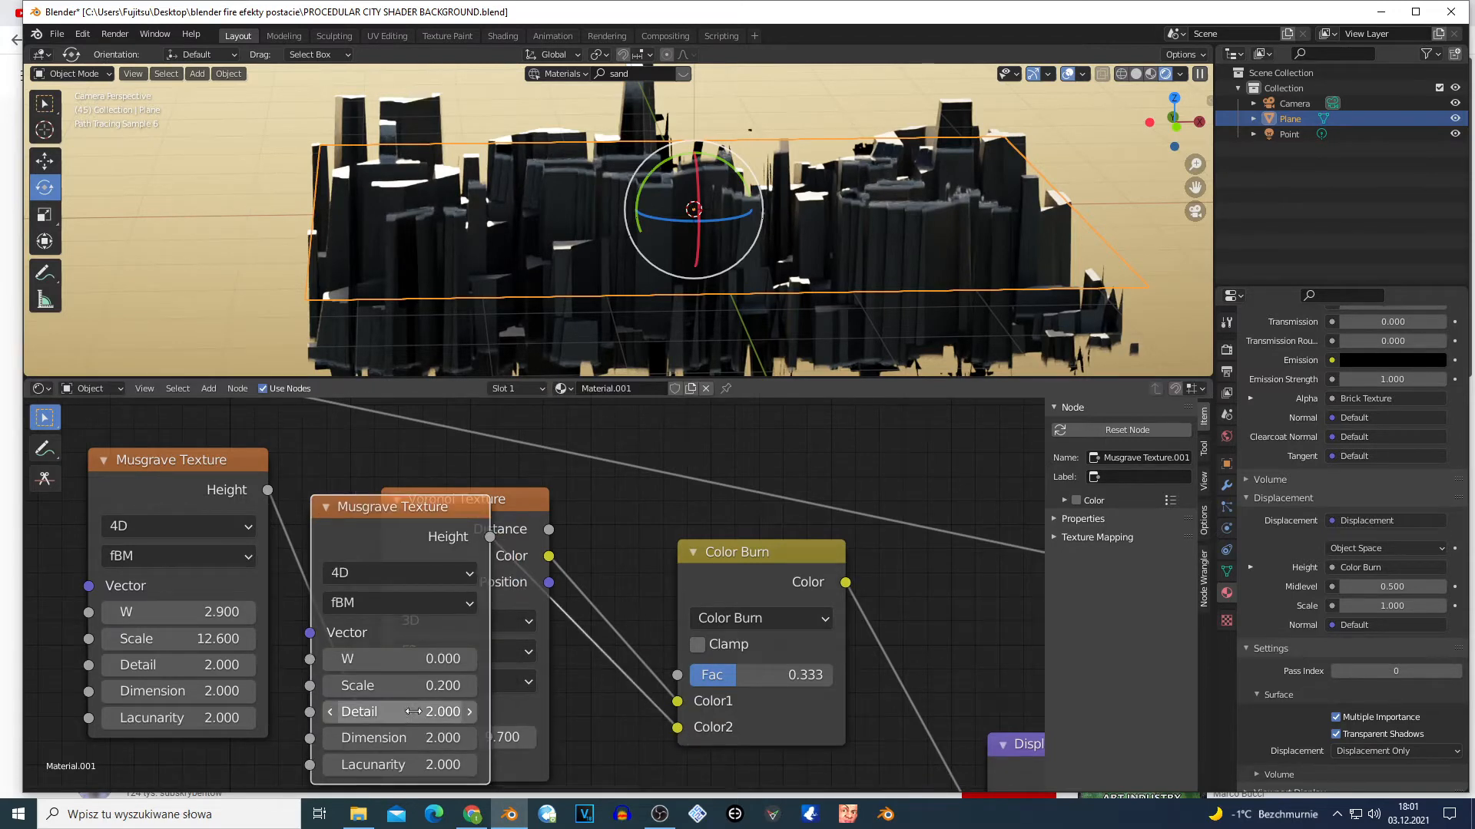
scroll(423, 722, up, 1)
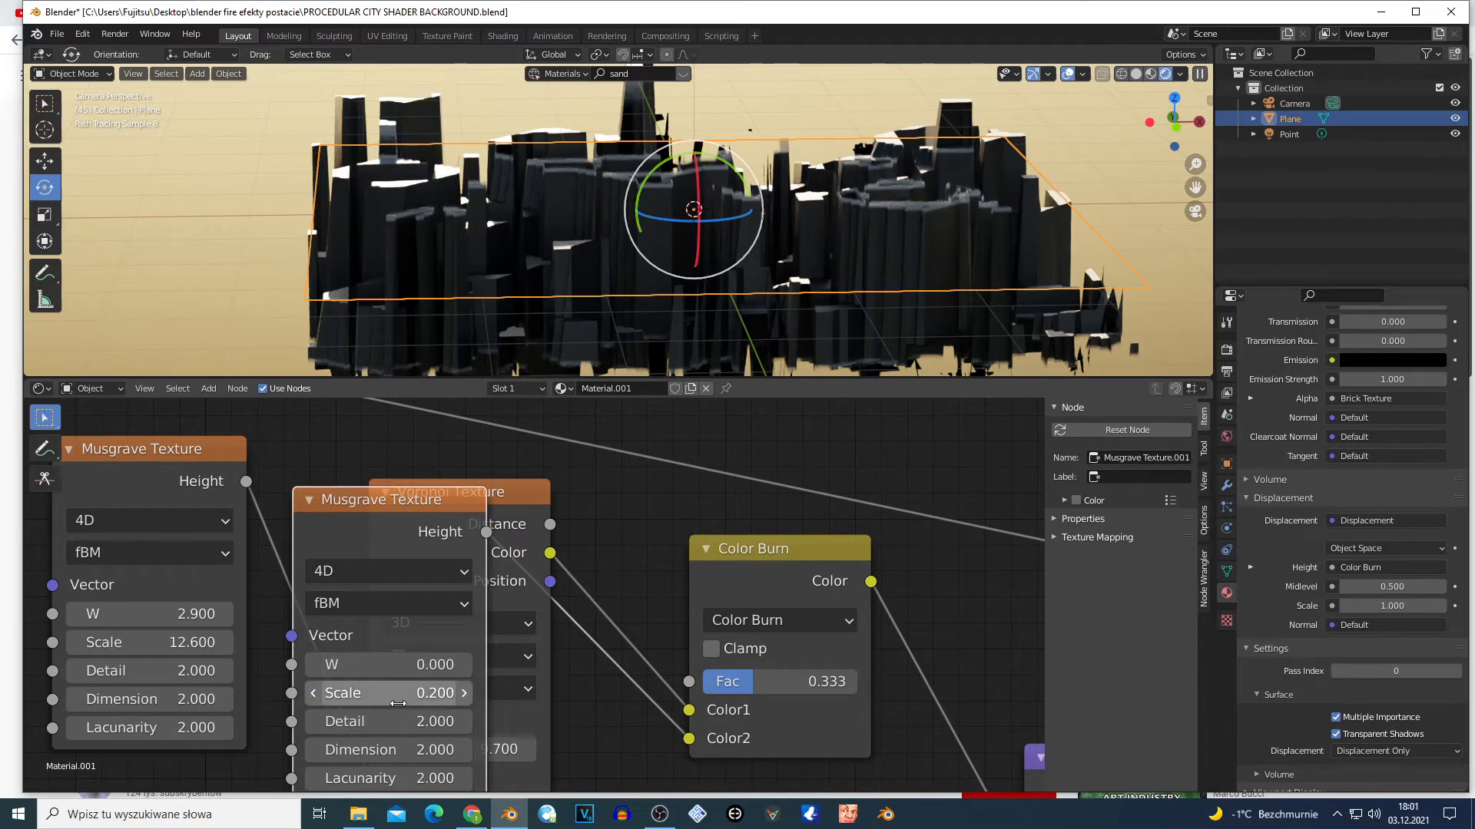
drag(381, 538, 381, 489)
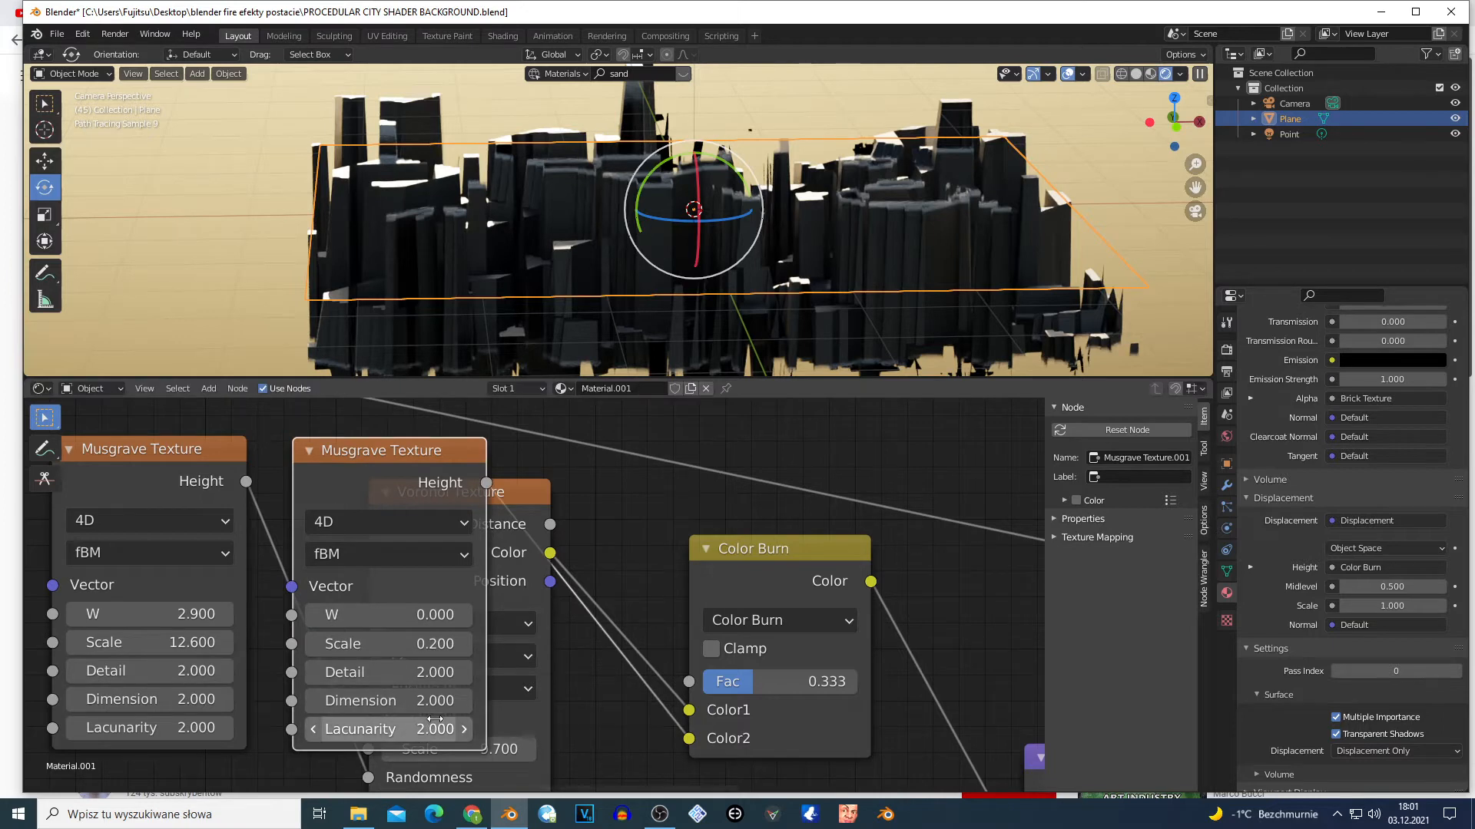
Step: Raise the Scale of the second Musgrave Texture node to 1.600
scroll(435, 718, up, 1)
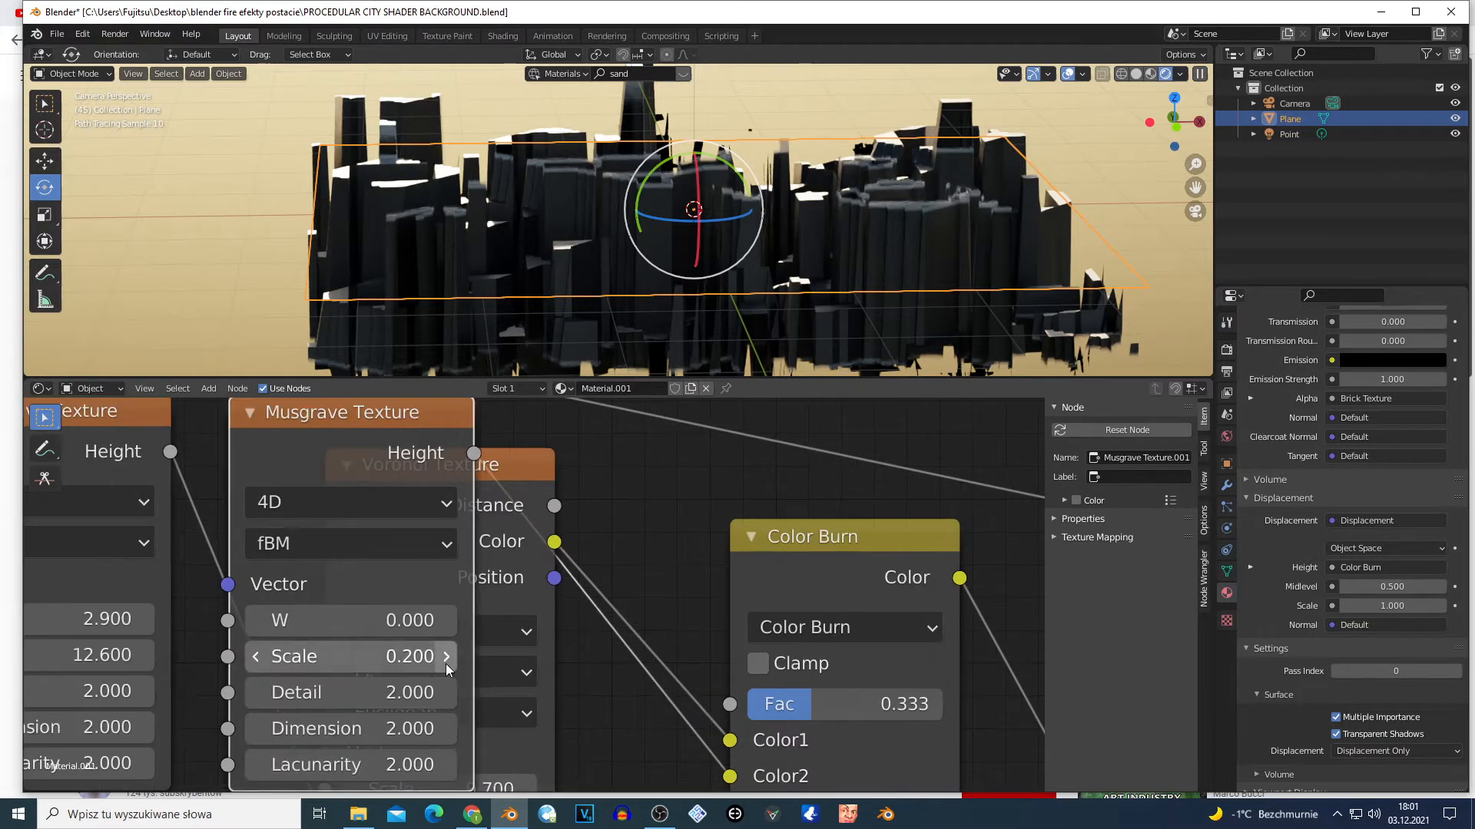
click(446, 664)
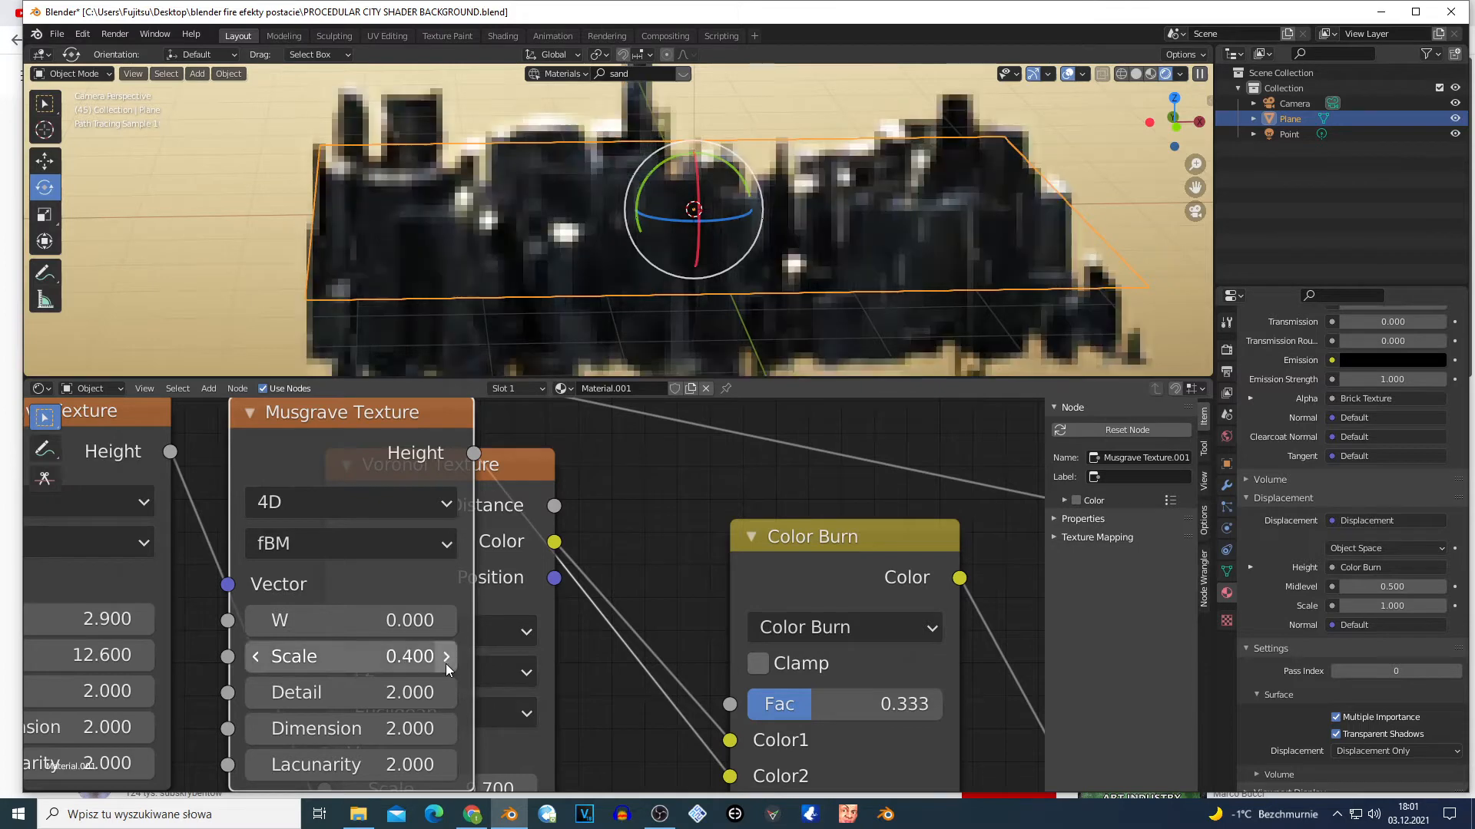
click(446, 664)
click(446, 663)
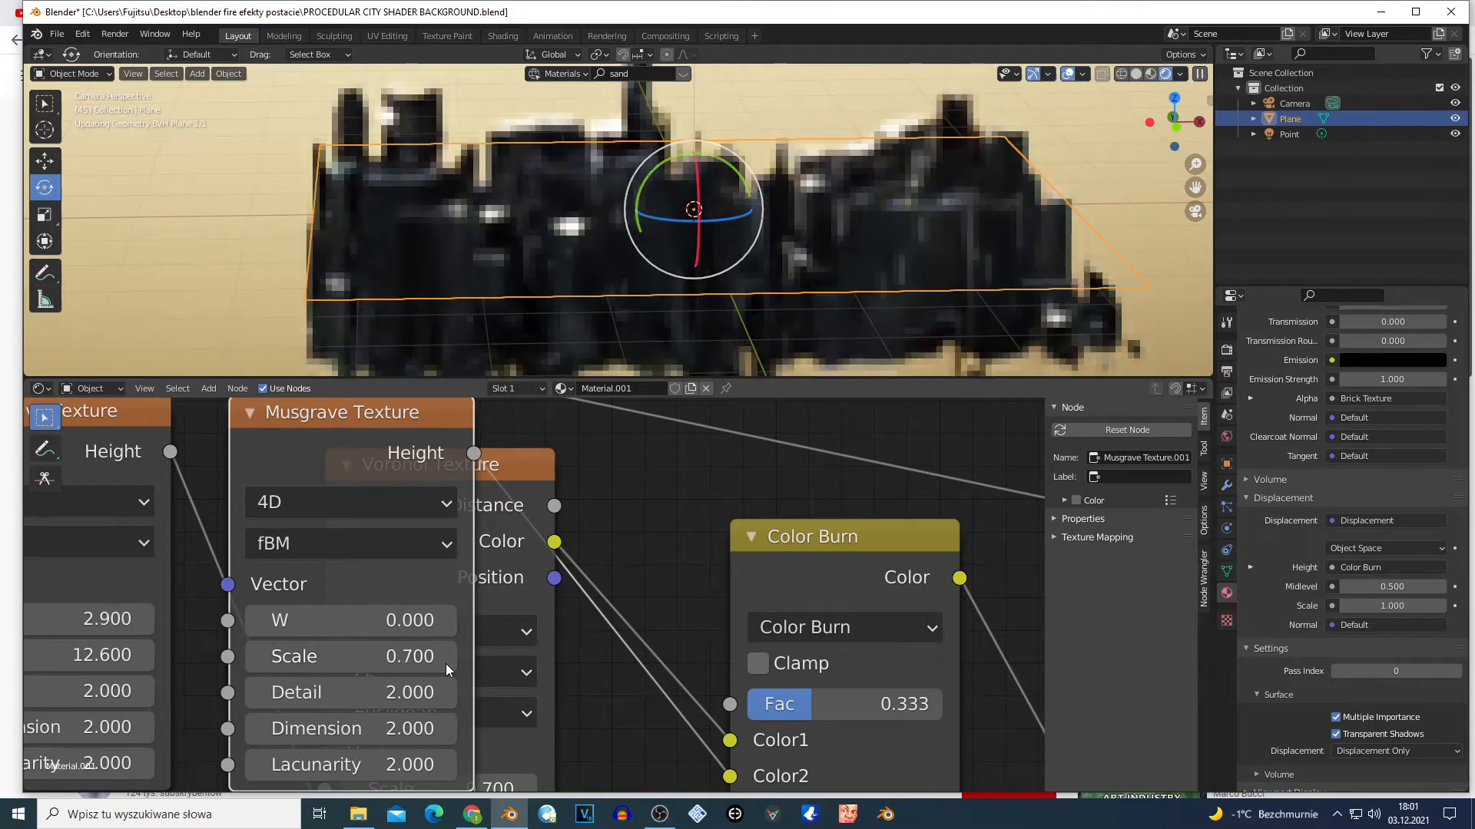
click(446, 664)
click(446, 663)
click(445, 664)
click(445, 664)
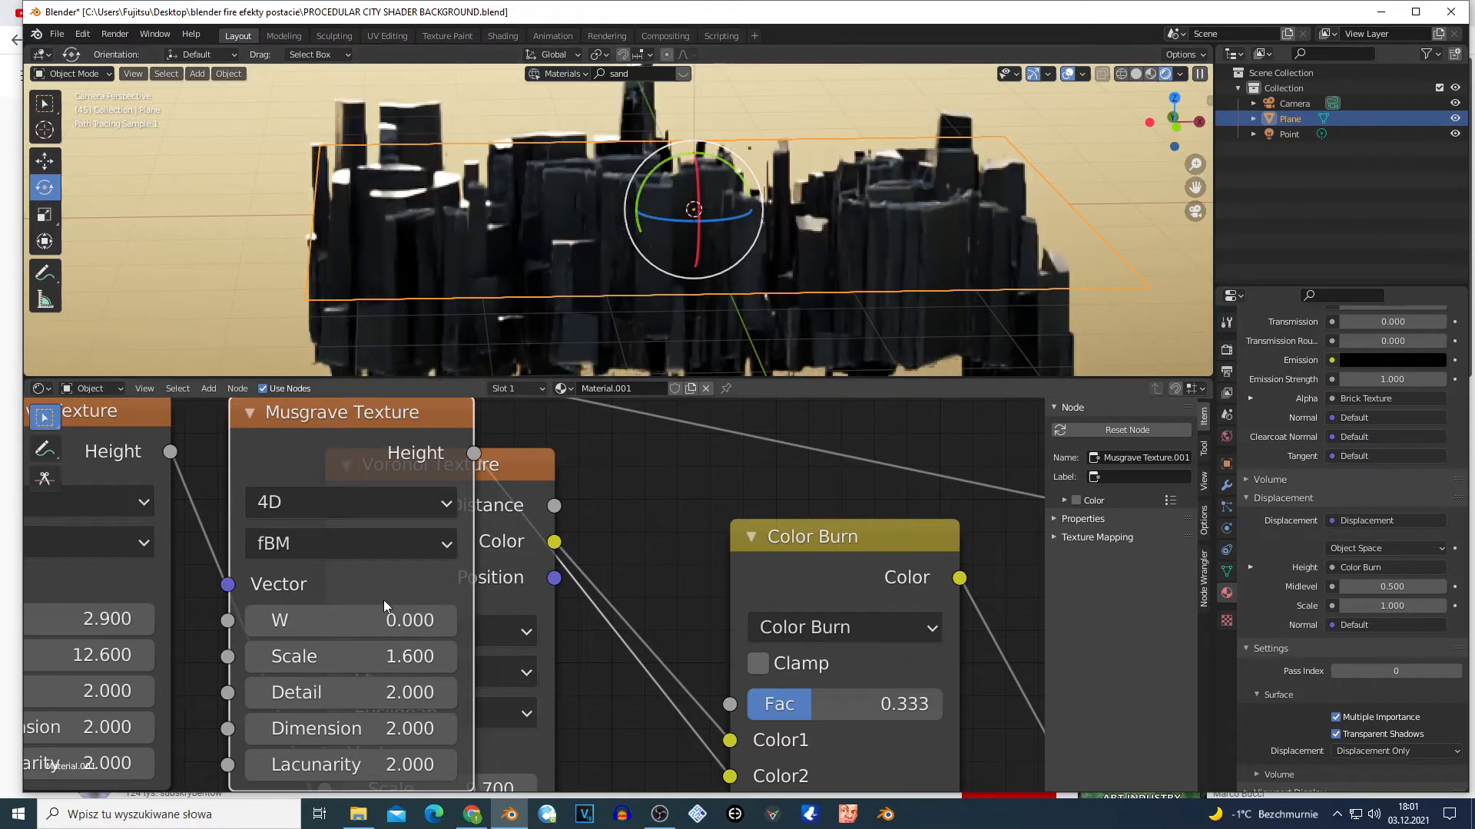
Step: Lower the Scale of the second Musgrave Texture node to 0.500
click(265, 662)
click(264, 662)
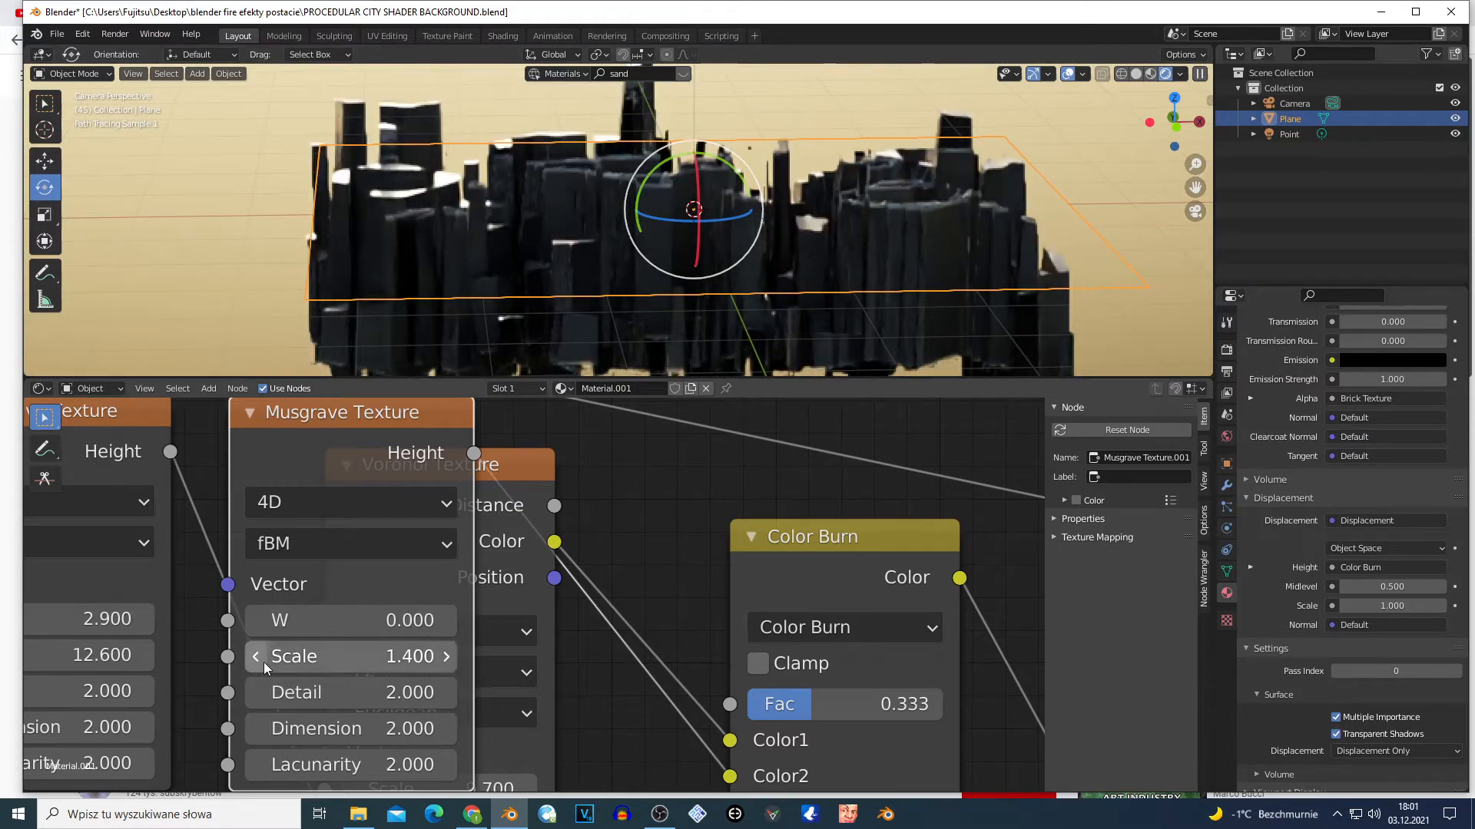
click(264, 662)
click(264, 662)
click(264, 662)
click(264, 662)
click(264, 662)
click(263, 662)
click(263, 662)
click(262, 662)
click(263, 662)
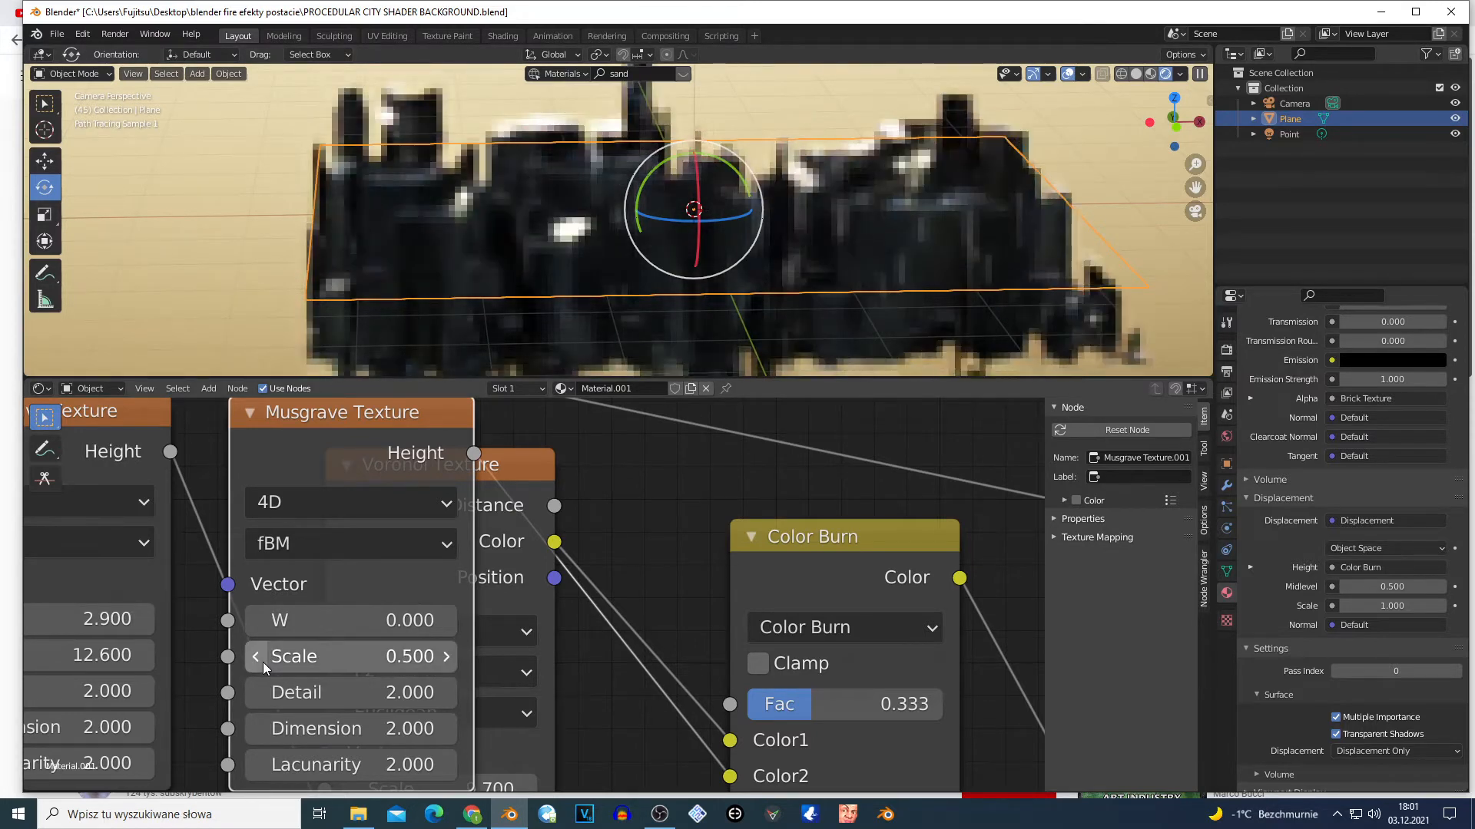
Step: Set both W and Scale of the second Musgrave Texture node to 0.4 in one edit
drag(318, 618, 318, 657)
text(0.4)
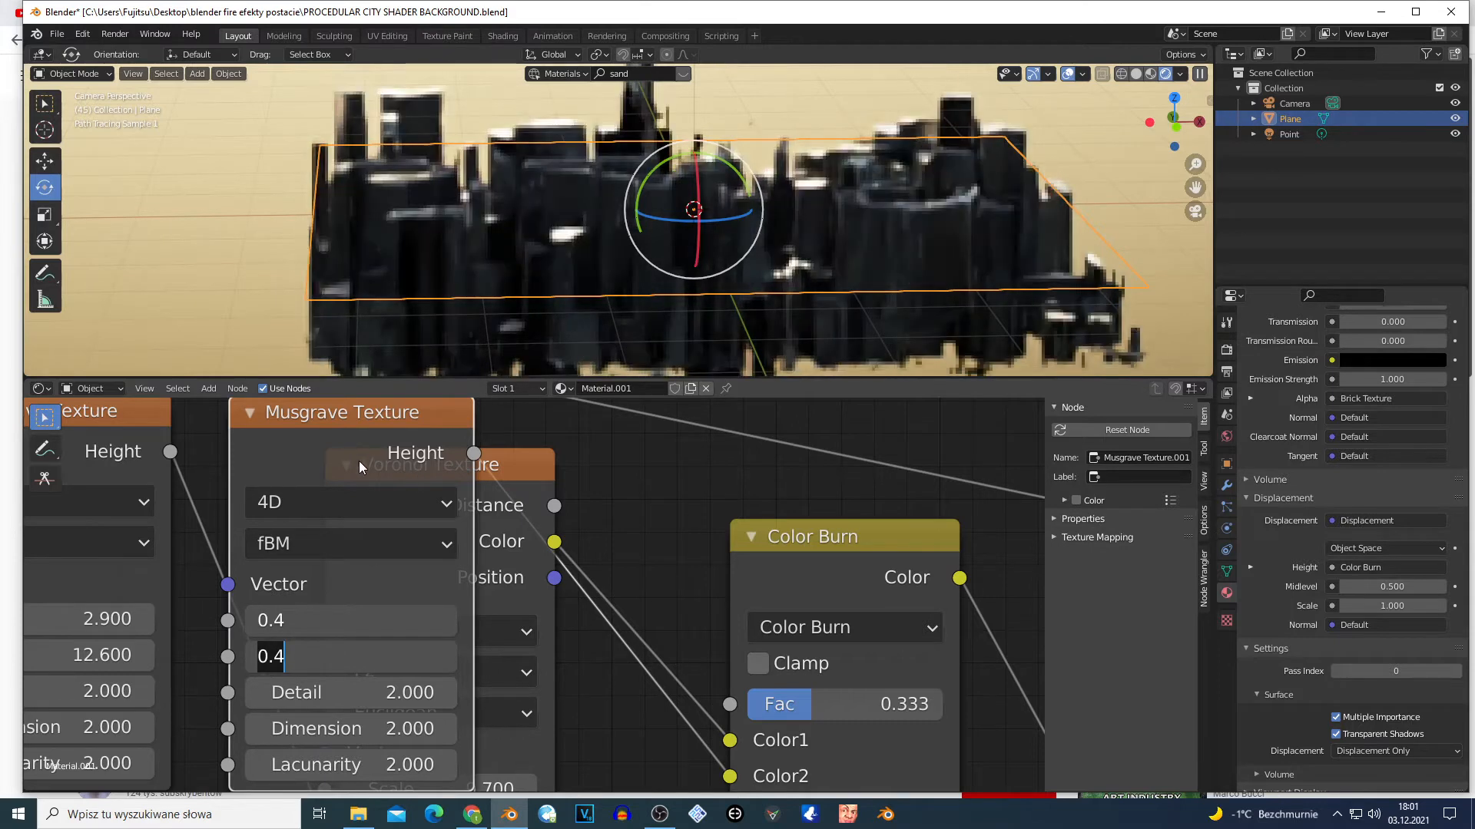
key(Return)
Step: Move the second Musgrave Texture node well below the Color Burn node, and bring Color Burn down next to the Displacement node
drag(306, 473, 553, 723)
scroll(520, 655, down, 2)
scroll(476, 655, down, 4)
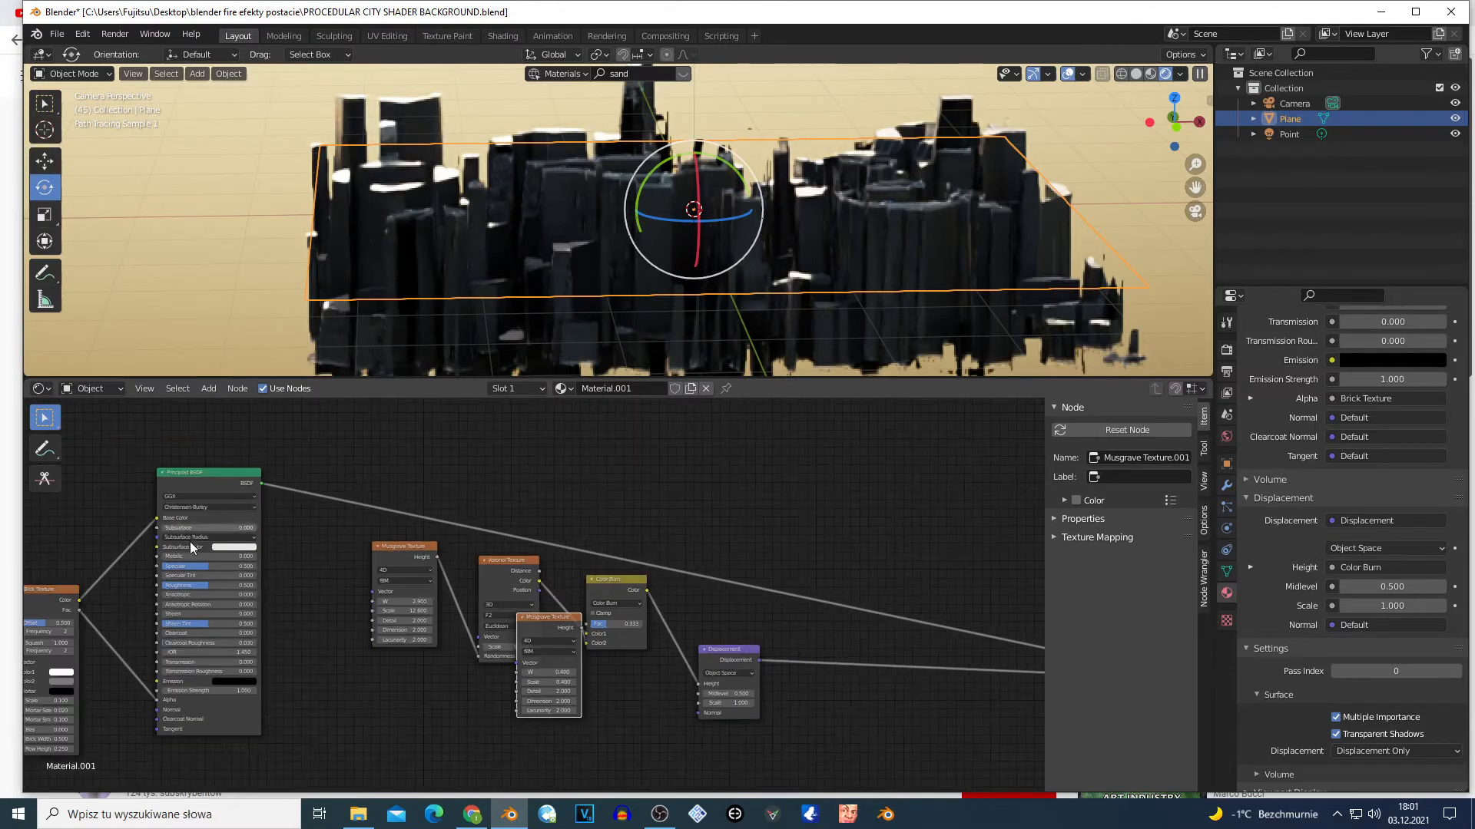
key(Home)
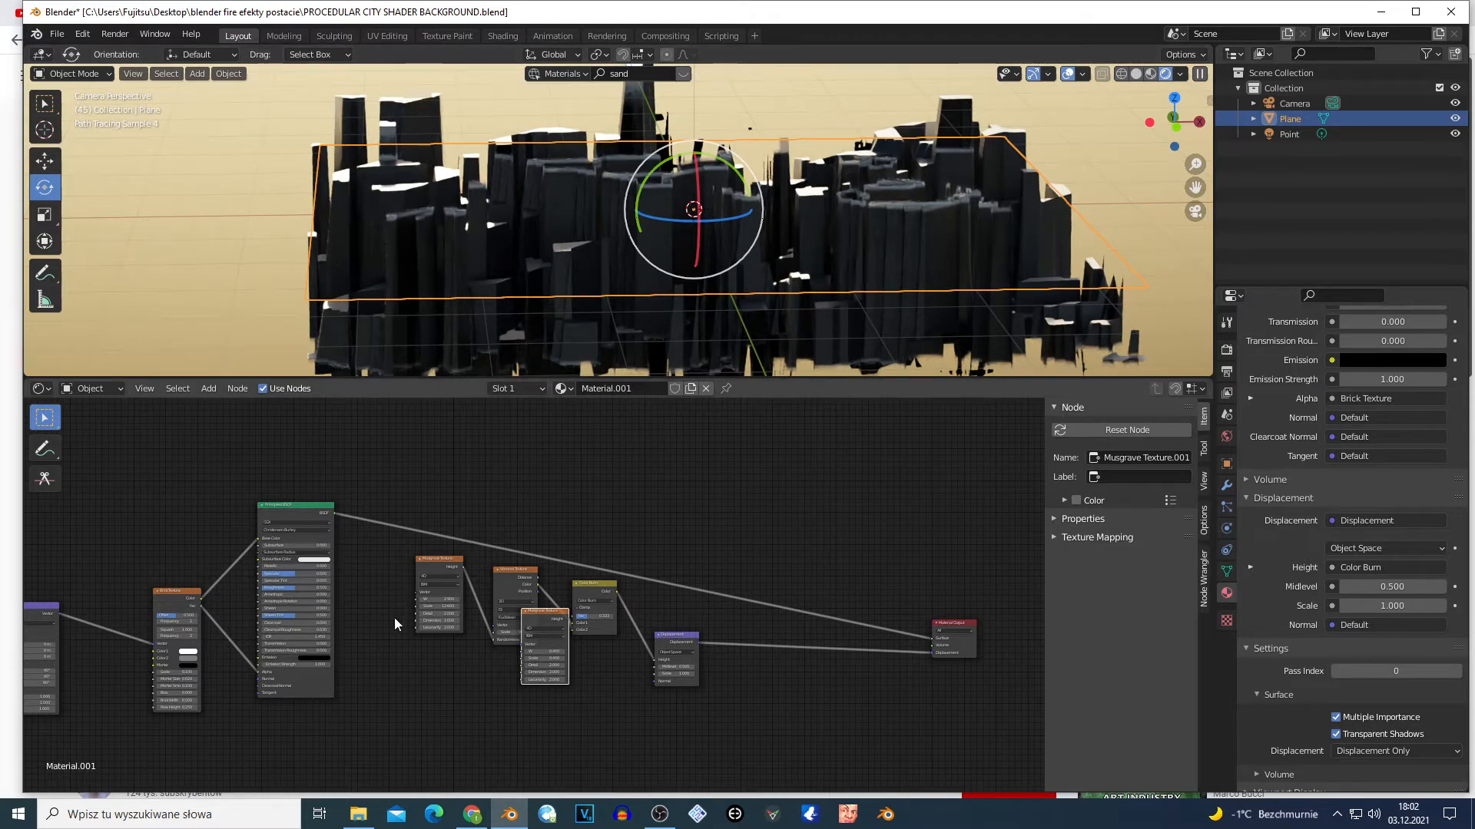
scroll(392, 637, down, 4)
scroll(473, 655, up, 2)
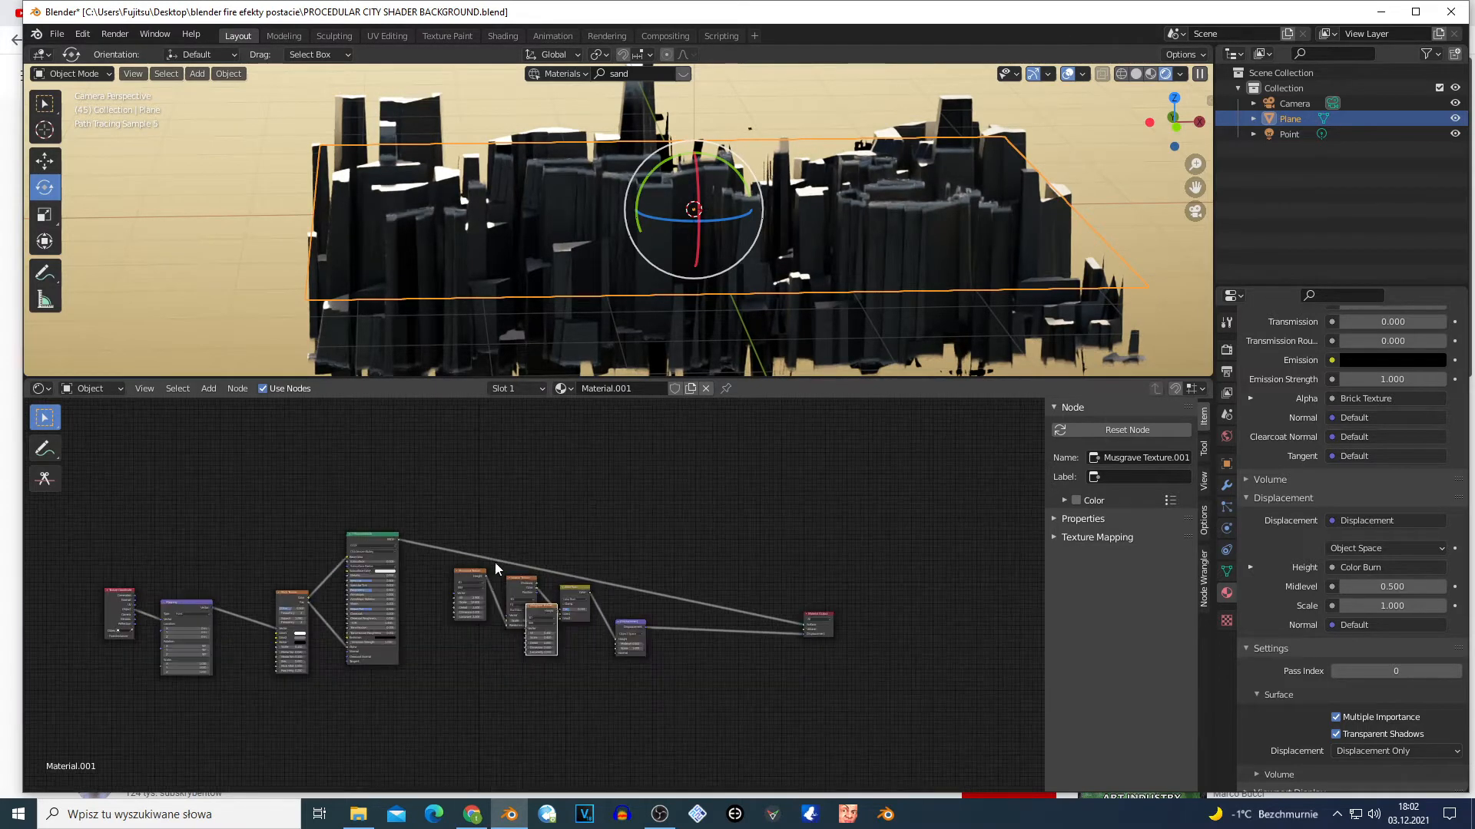
drag(535, 612, 545, 703)
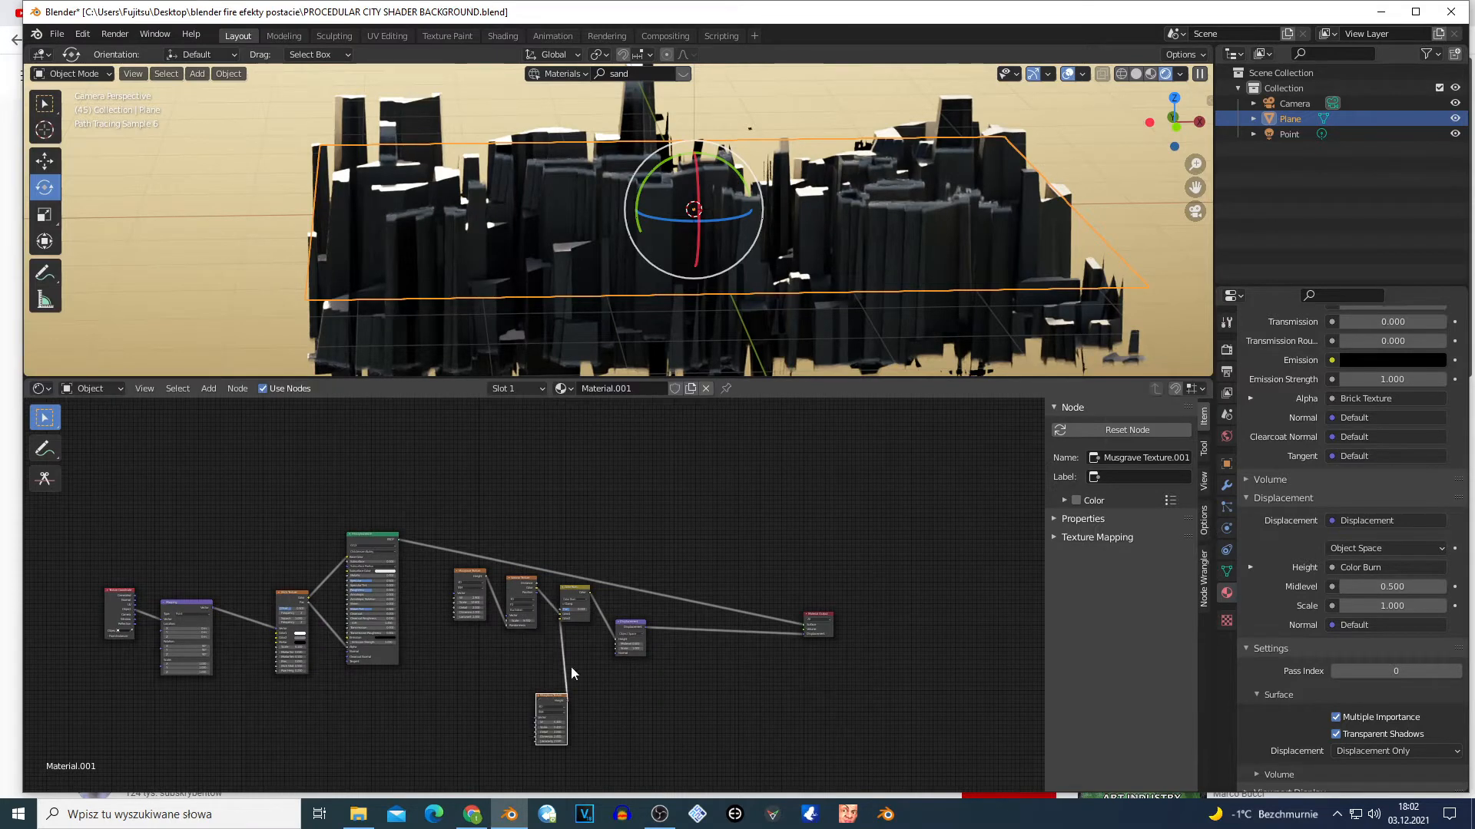
drag(580, 604, 594, 632)
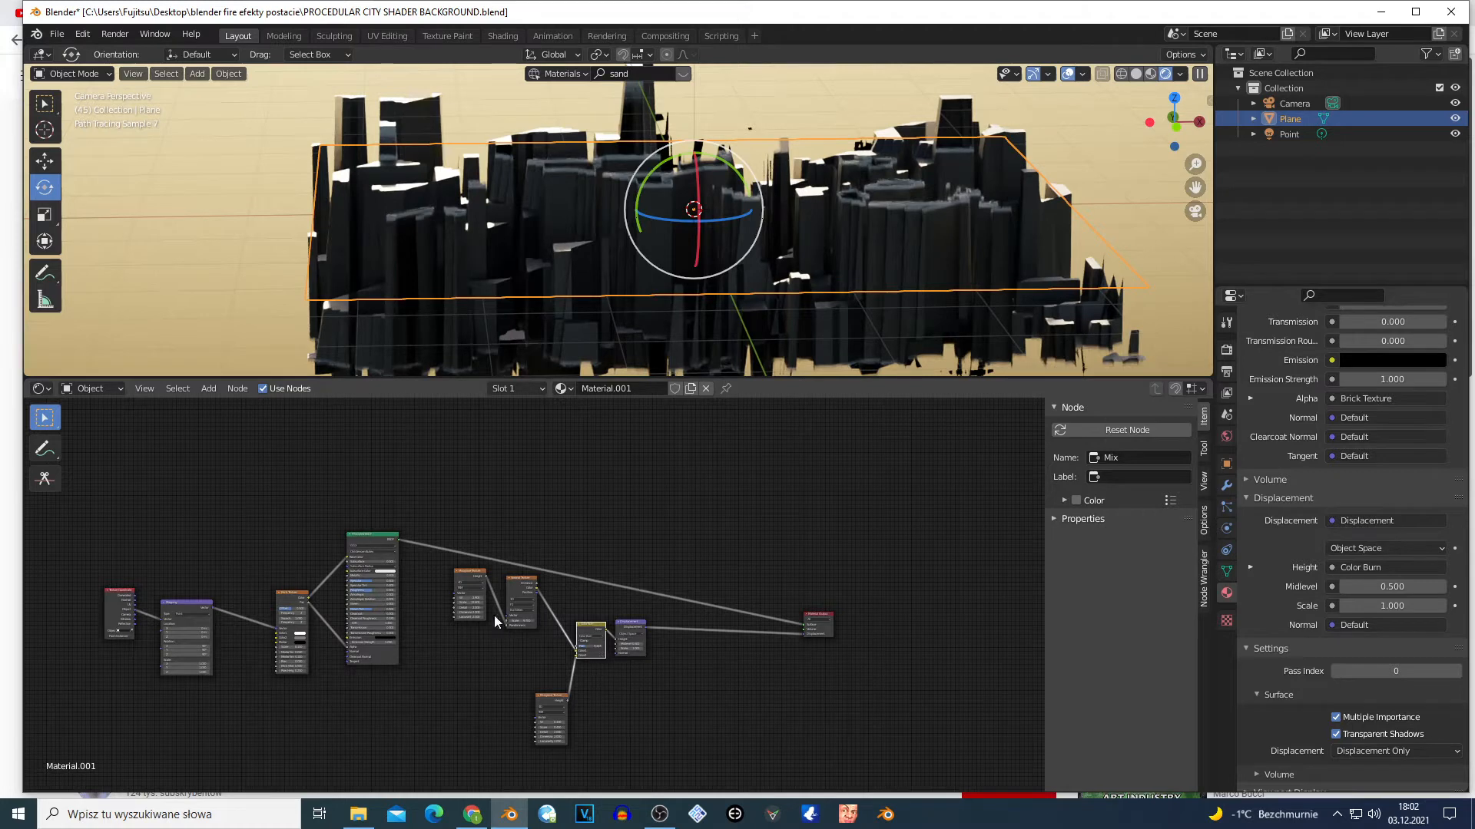
Step: Box-select the entire node tree and shift it towards the Material Output side of the node editor
click(464, 572)
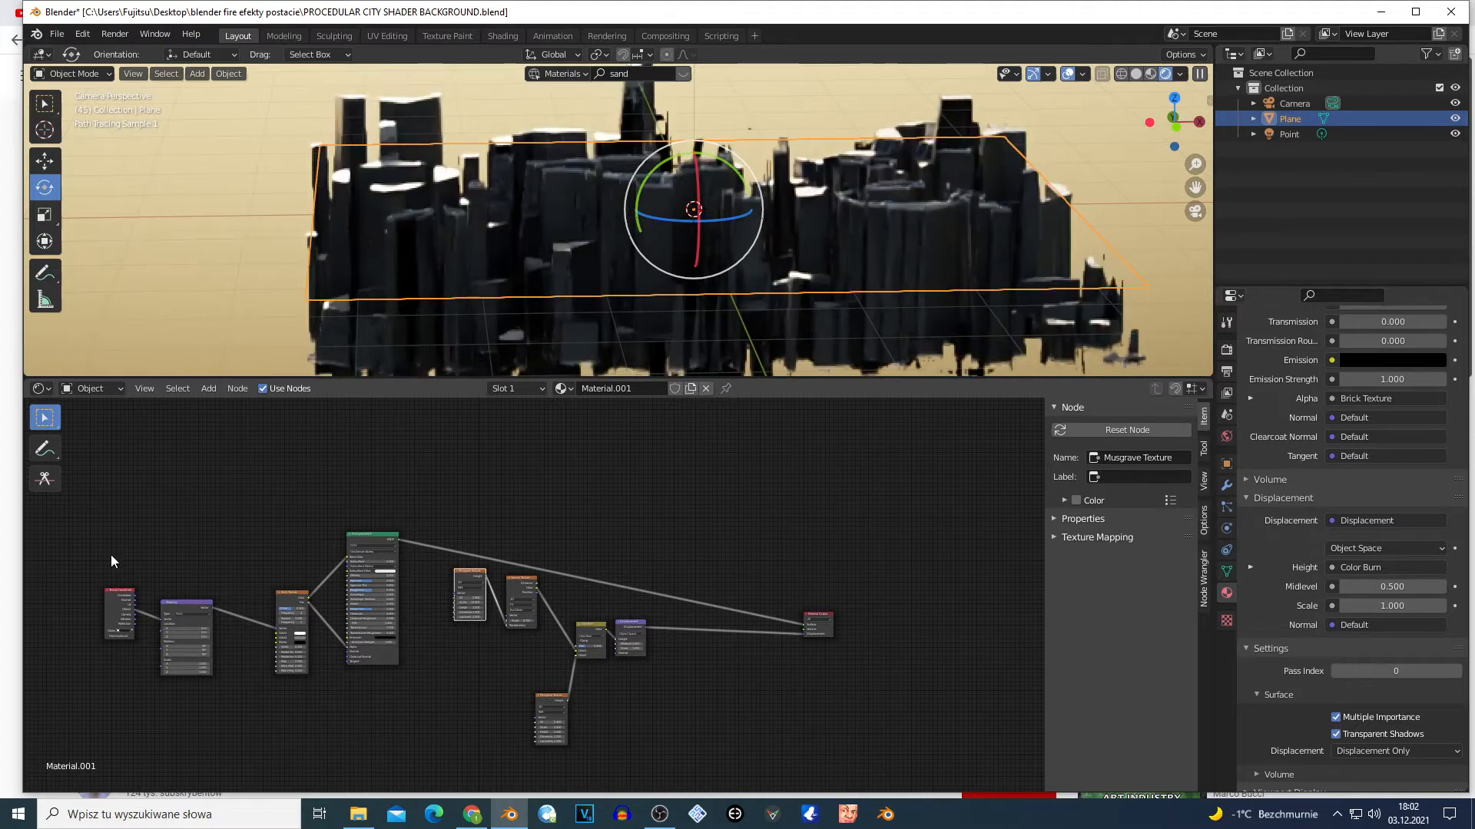
drag(95, 541, 888, 759)
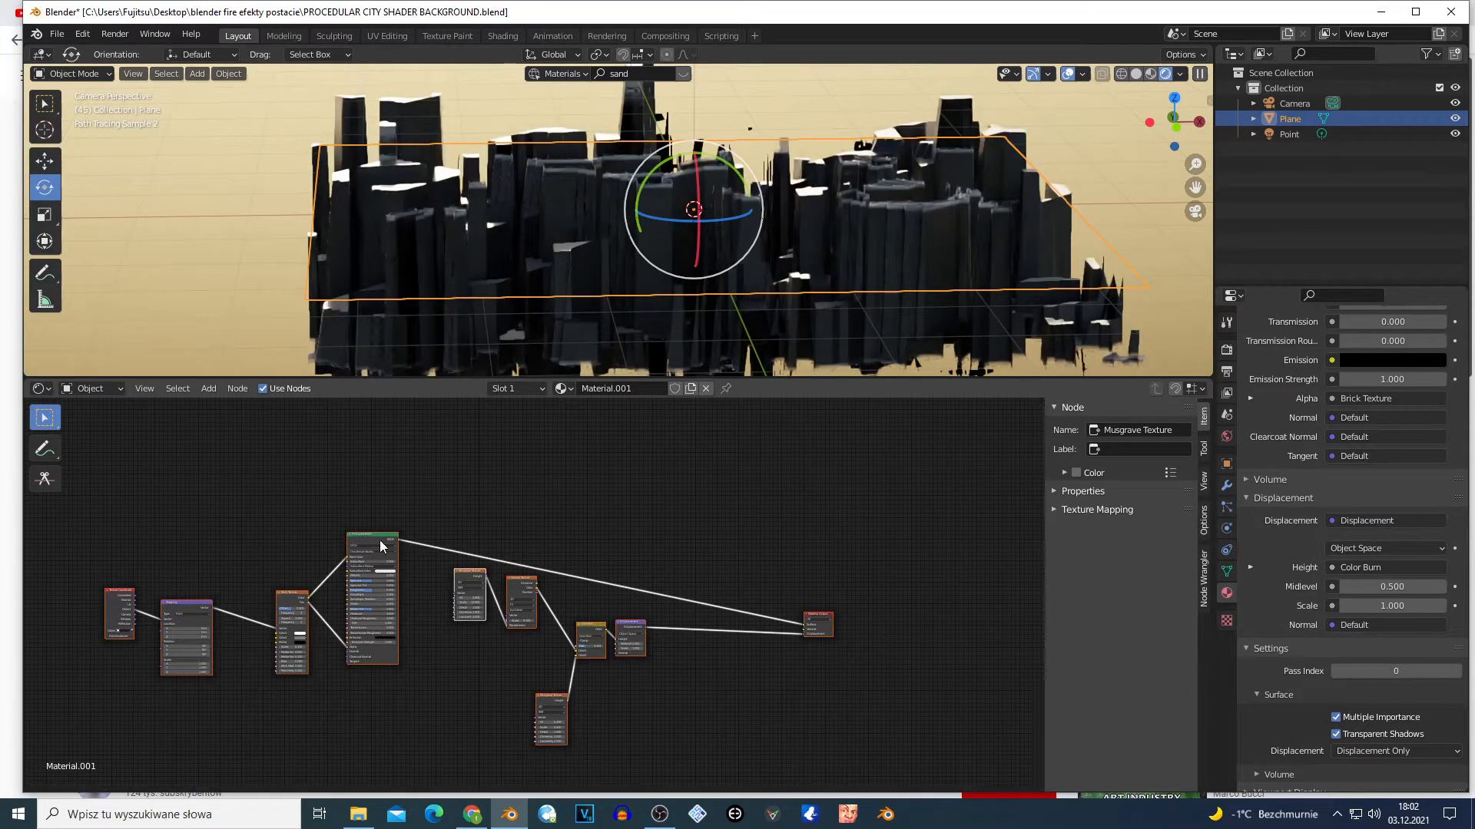
drag(382, 545, 573, 512)
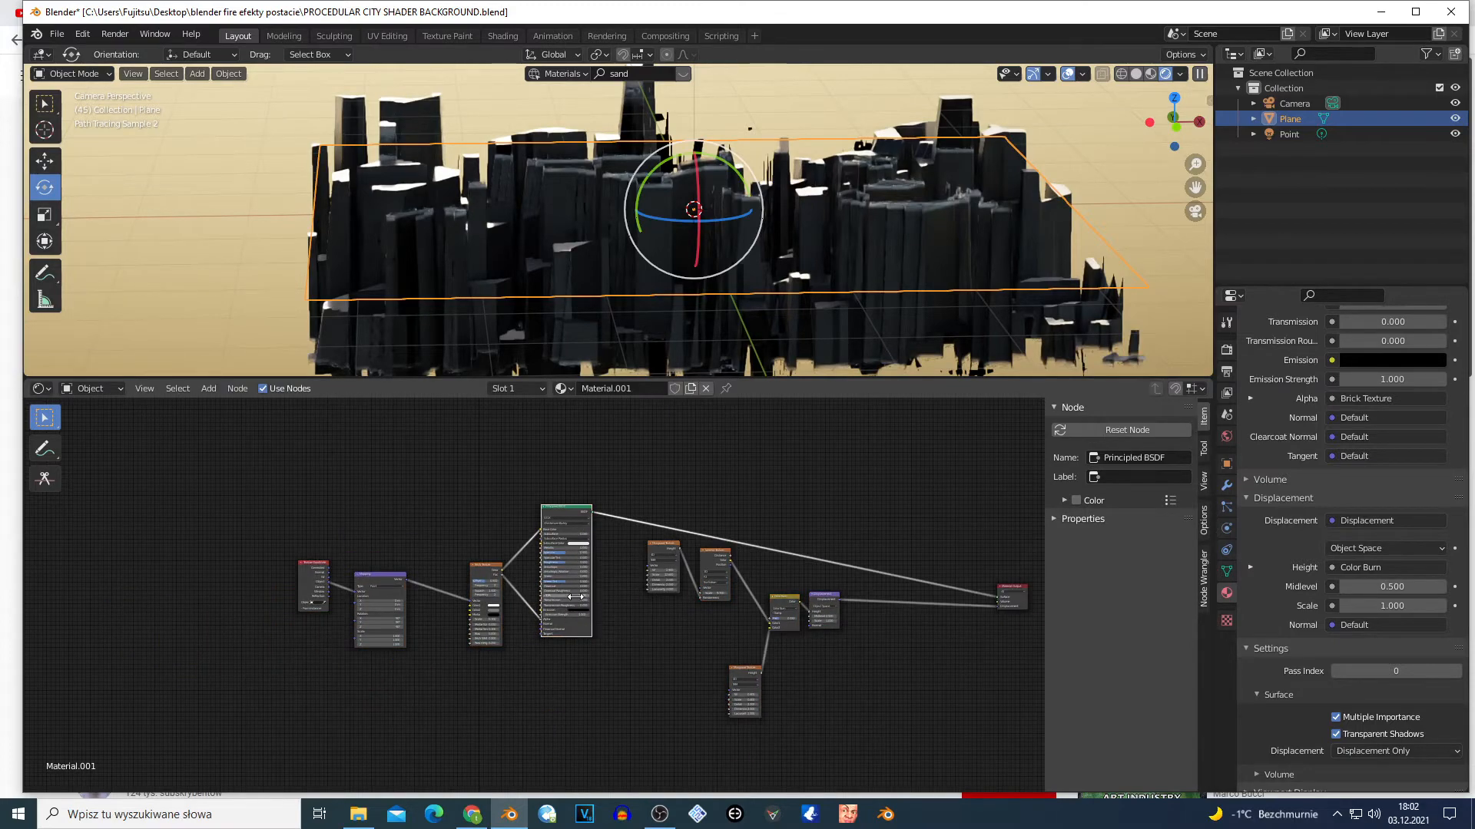
Step: Reposition the Principled BSDF node beside the Brick Texture node so its Alpha input sits slightly below the Brick Texture's Fac output
scroll(575, 596, up, 7)
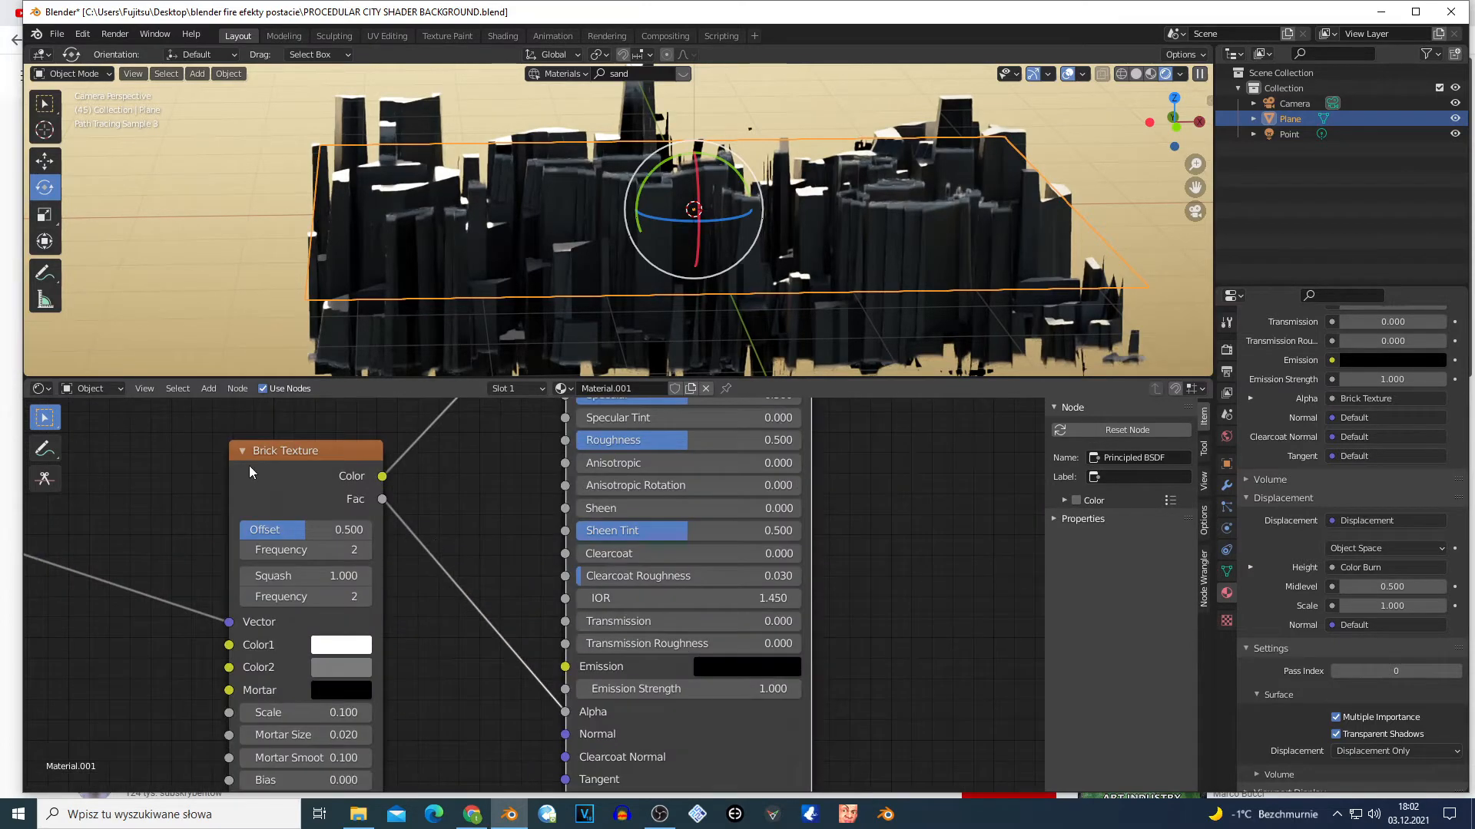
click(297, 464)
scroll(354, 481, down, 1)
scroll(377, 486, down, 4)
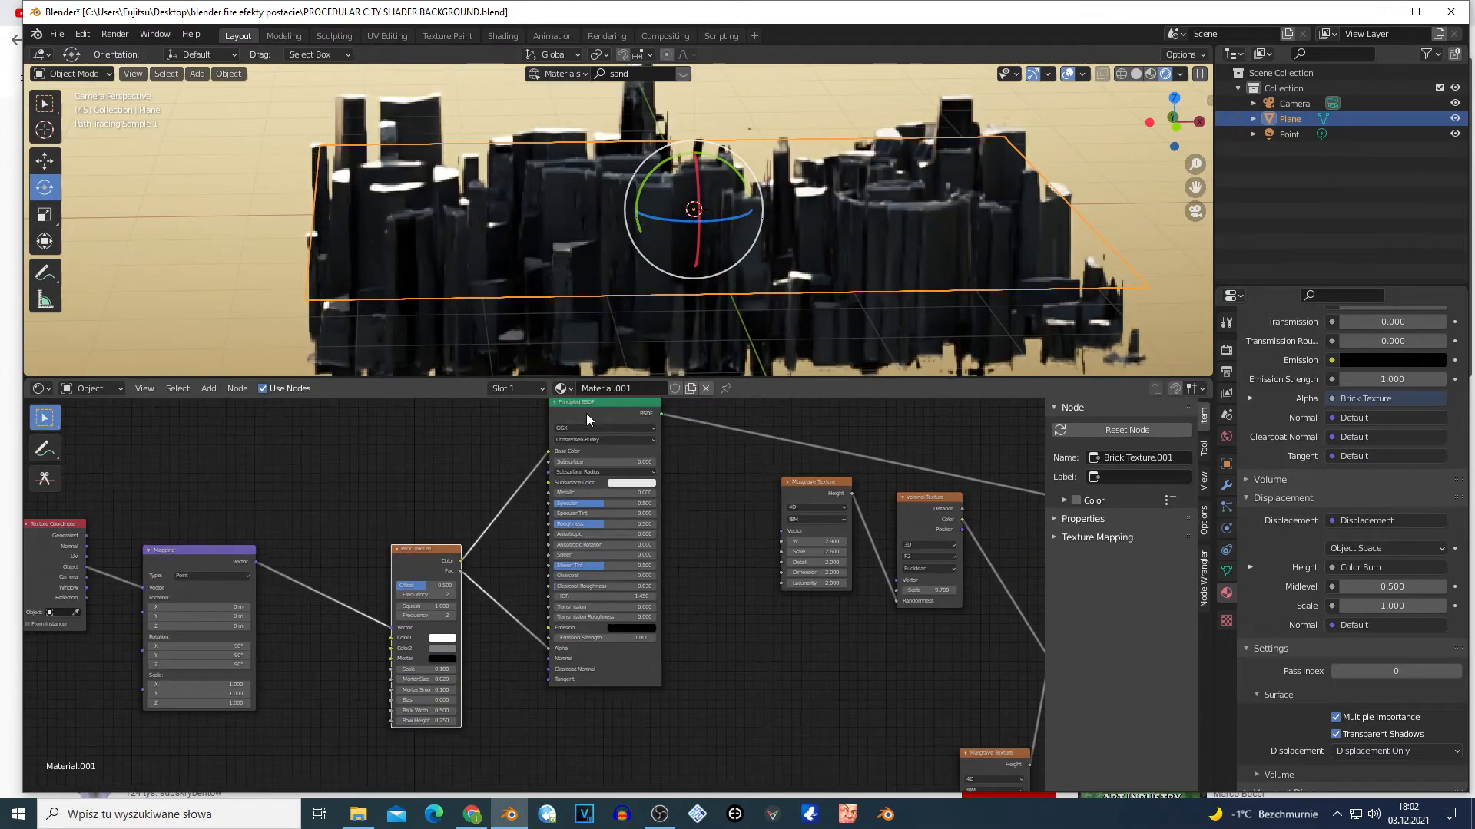
click(587, 413)
scroll(585, 504, up, 3)
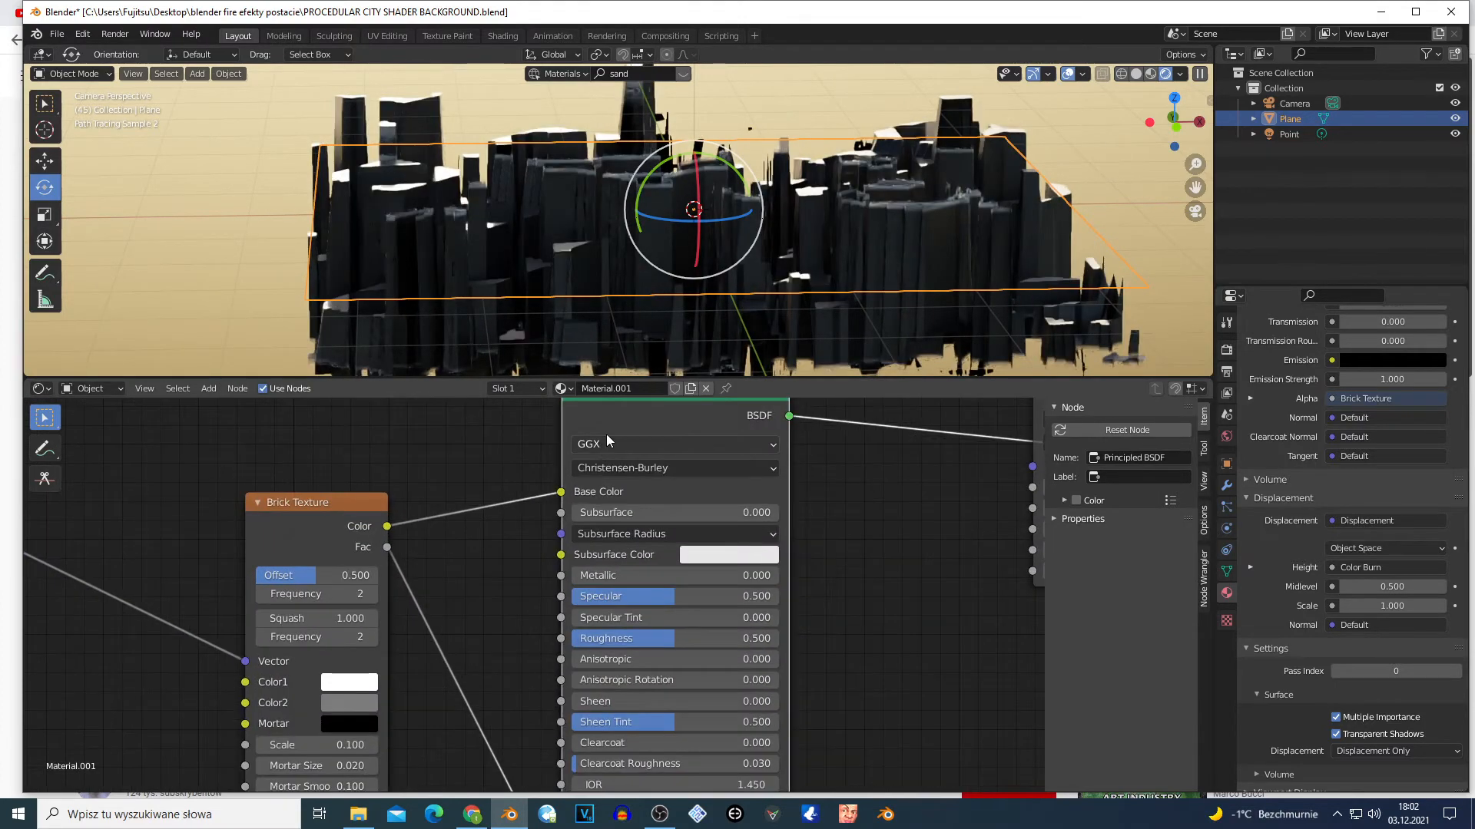
drag(606, 435, 601, 469)
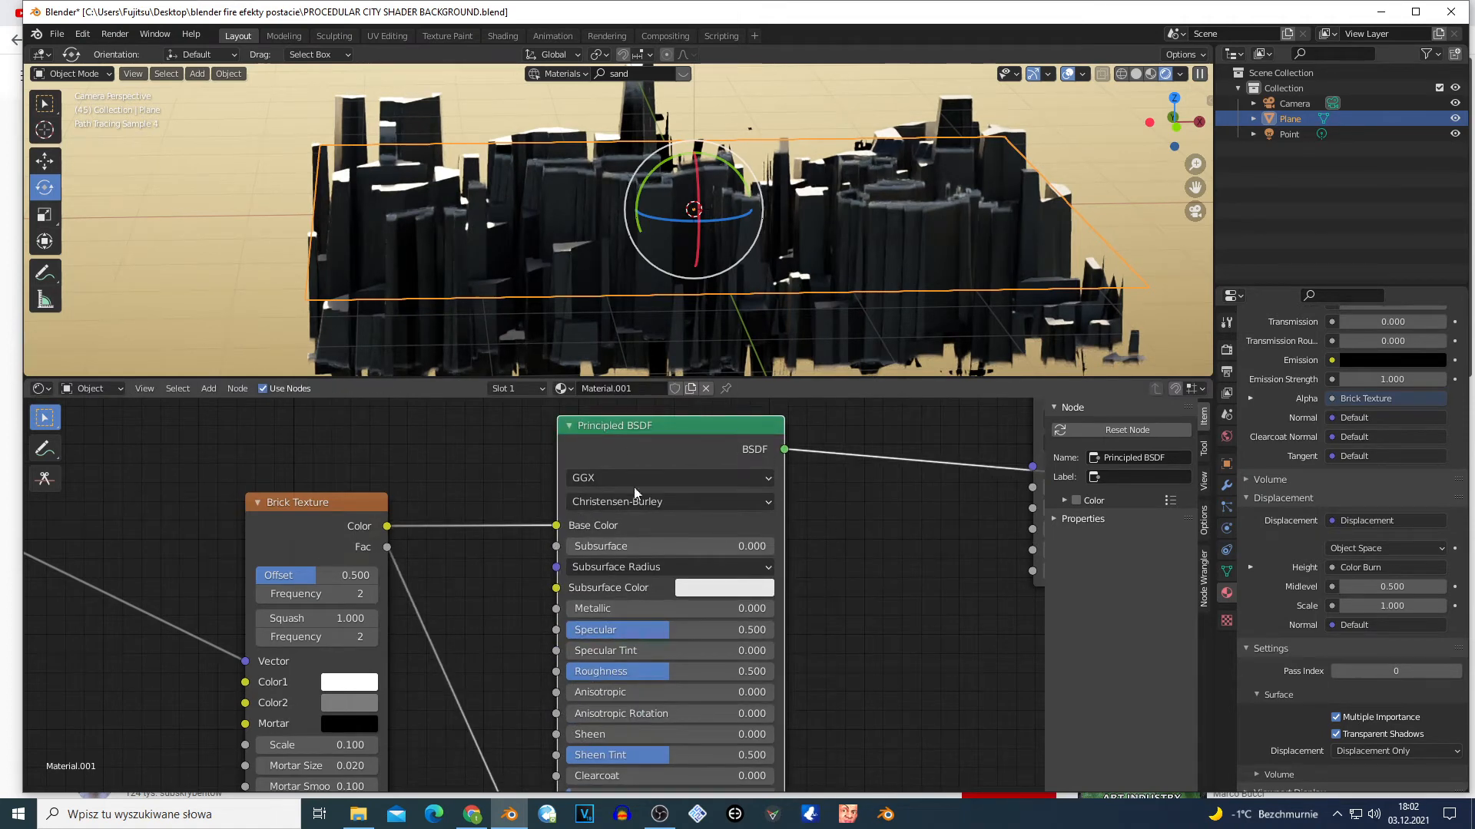
scroll(625, 439, down, 2)
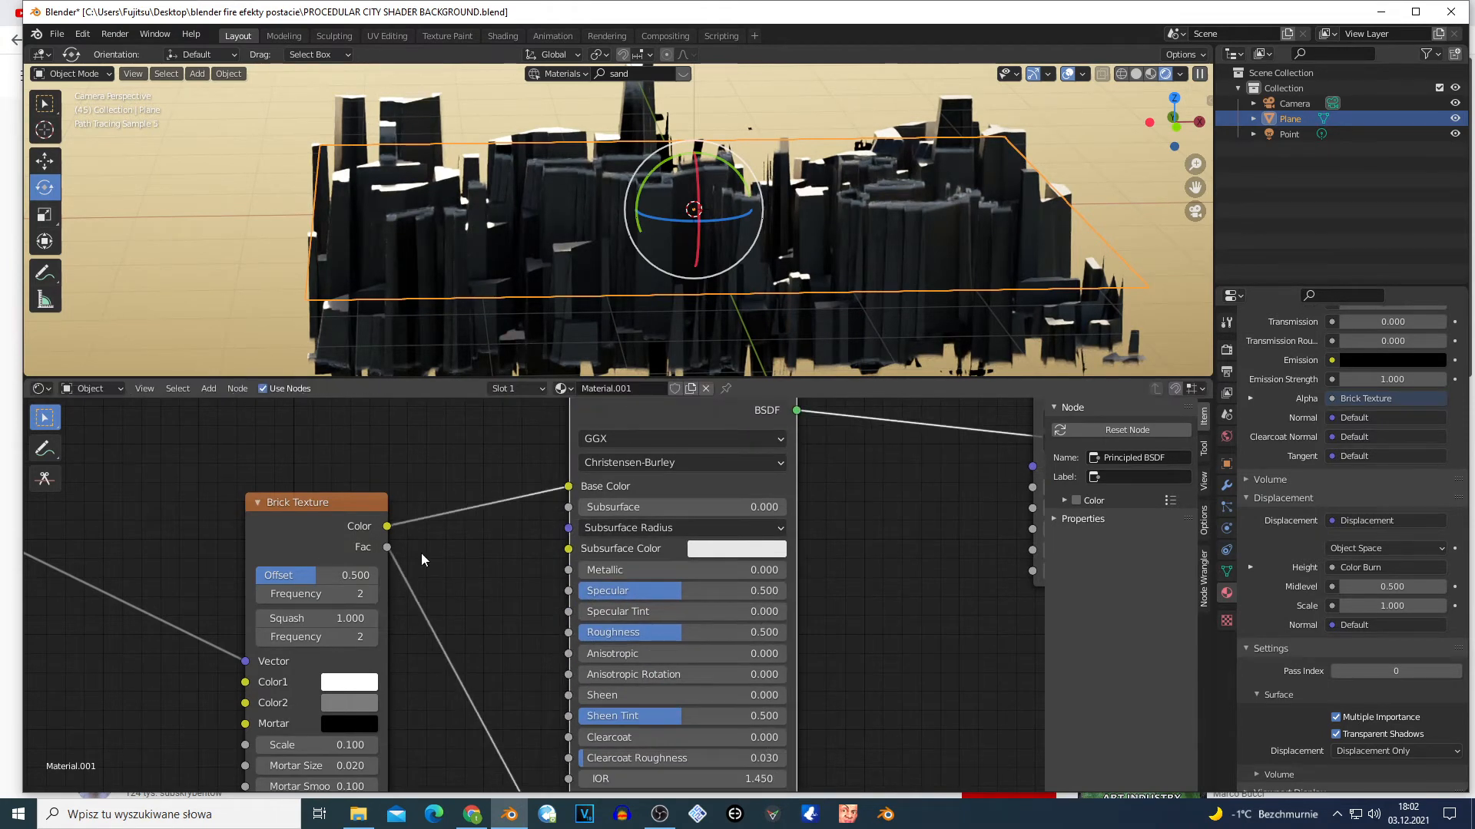
scroll(423, 562, down, 2)
key(g)
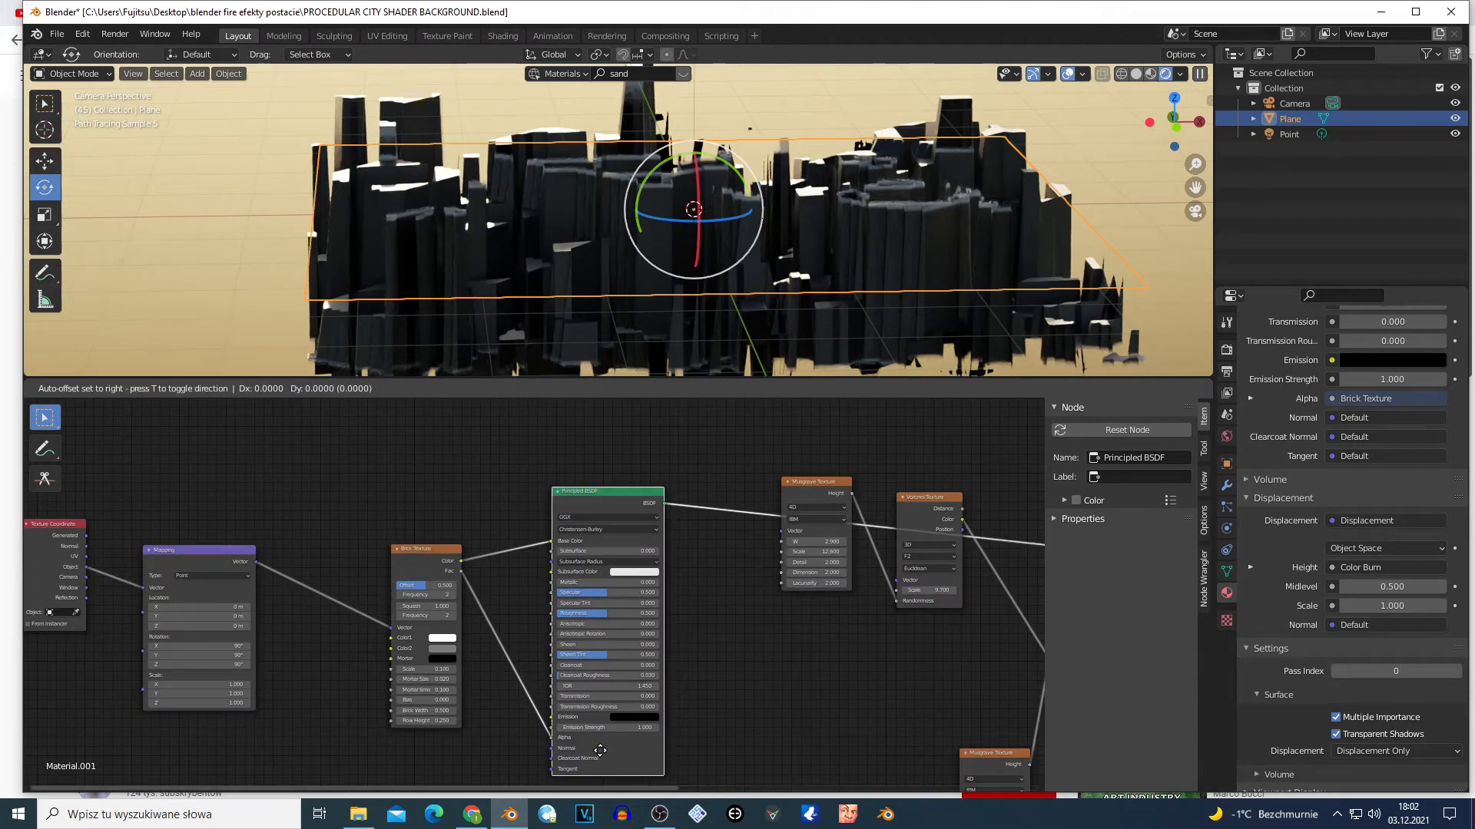
click(620, 697)
scroll(621, 698, up, 2)
scroll(544, 676, up, 1)
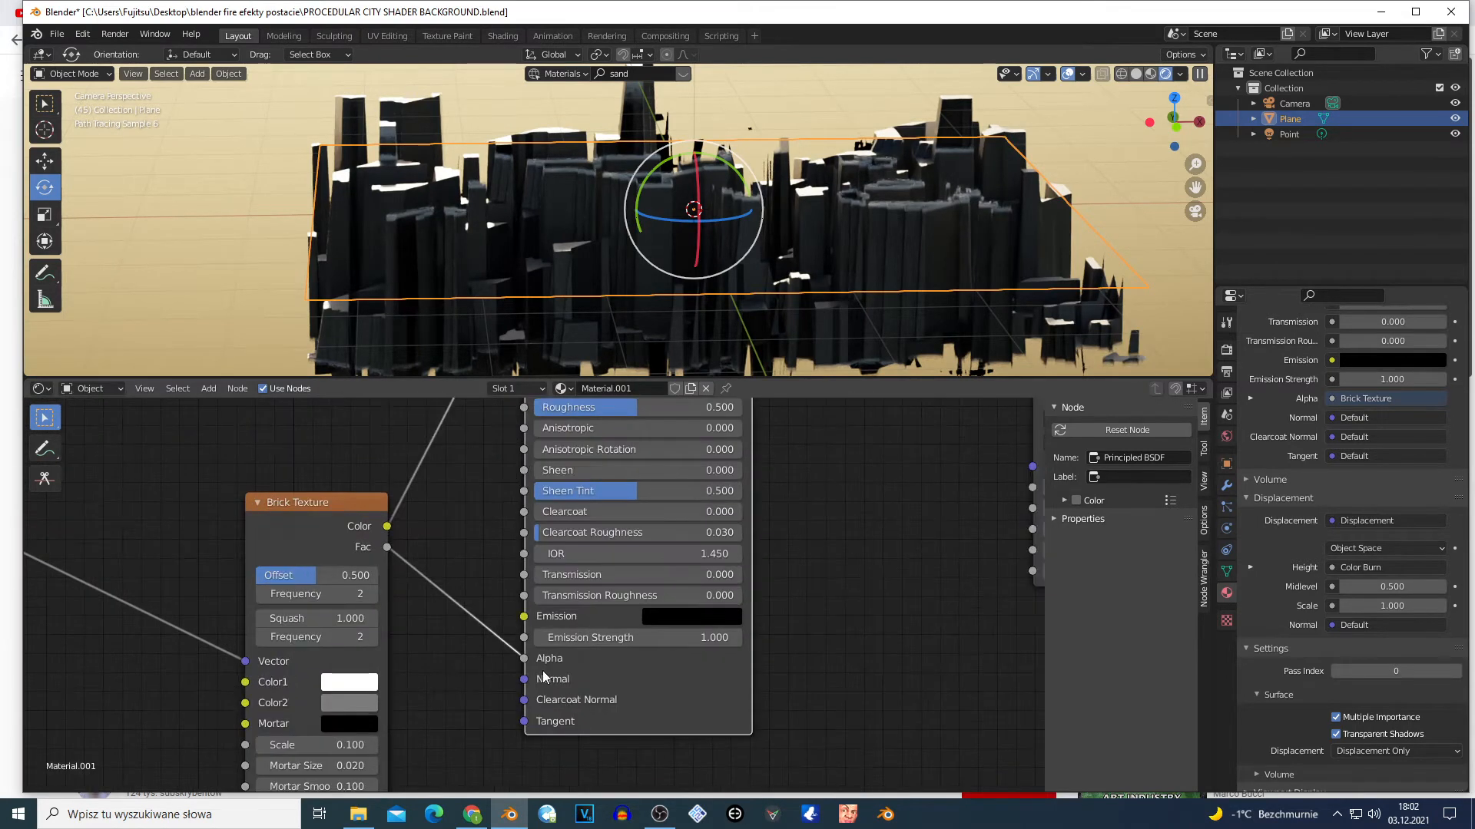
Step: Move the Brick Texture node up and closer to the Principled BSDF node
drag(296, 532, 325, 447)
scroll(269, 569, up, 2)
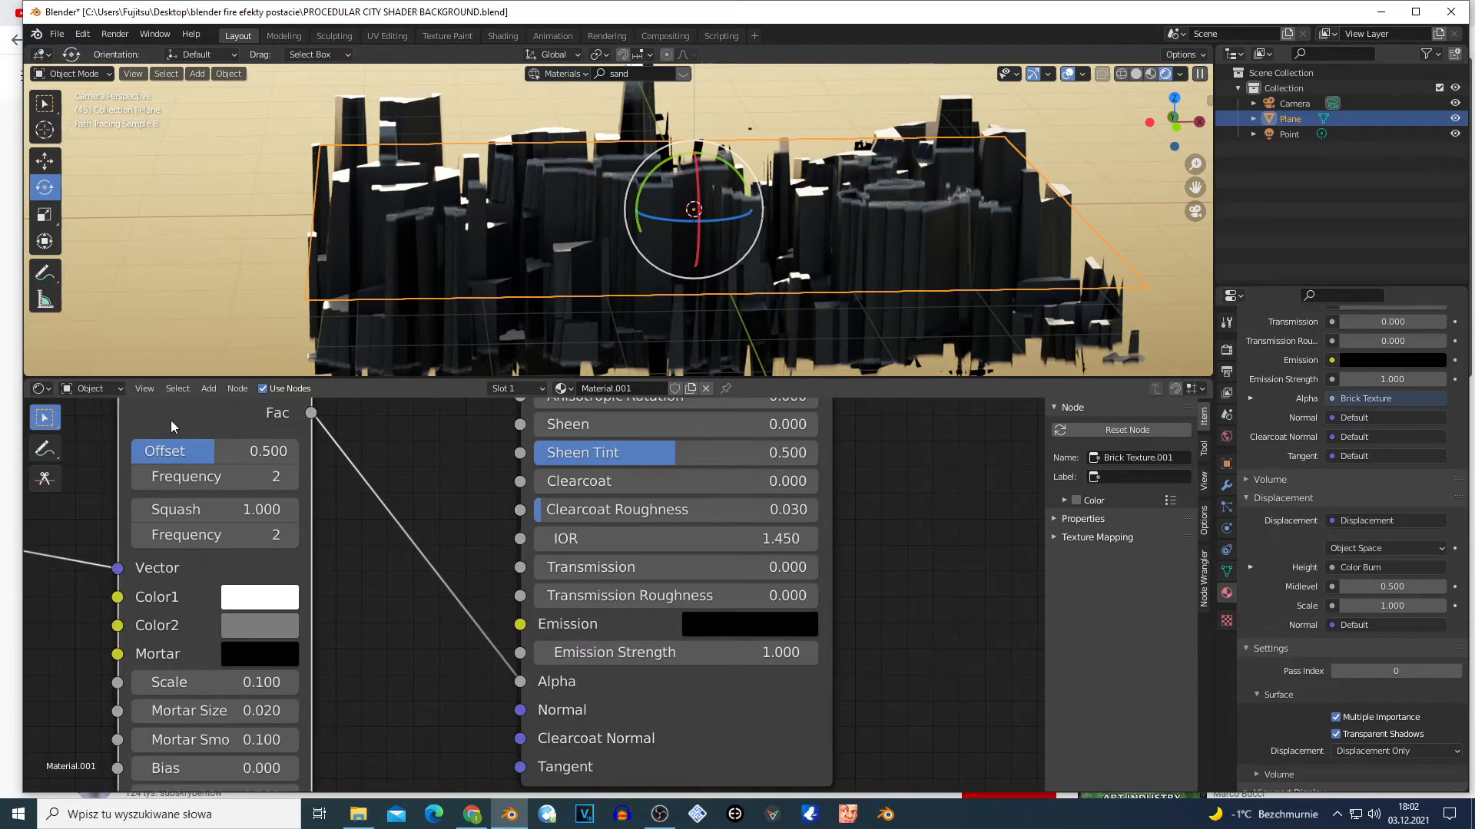
drag(170, 421, 226, 766)
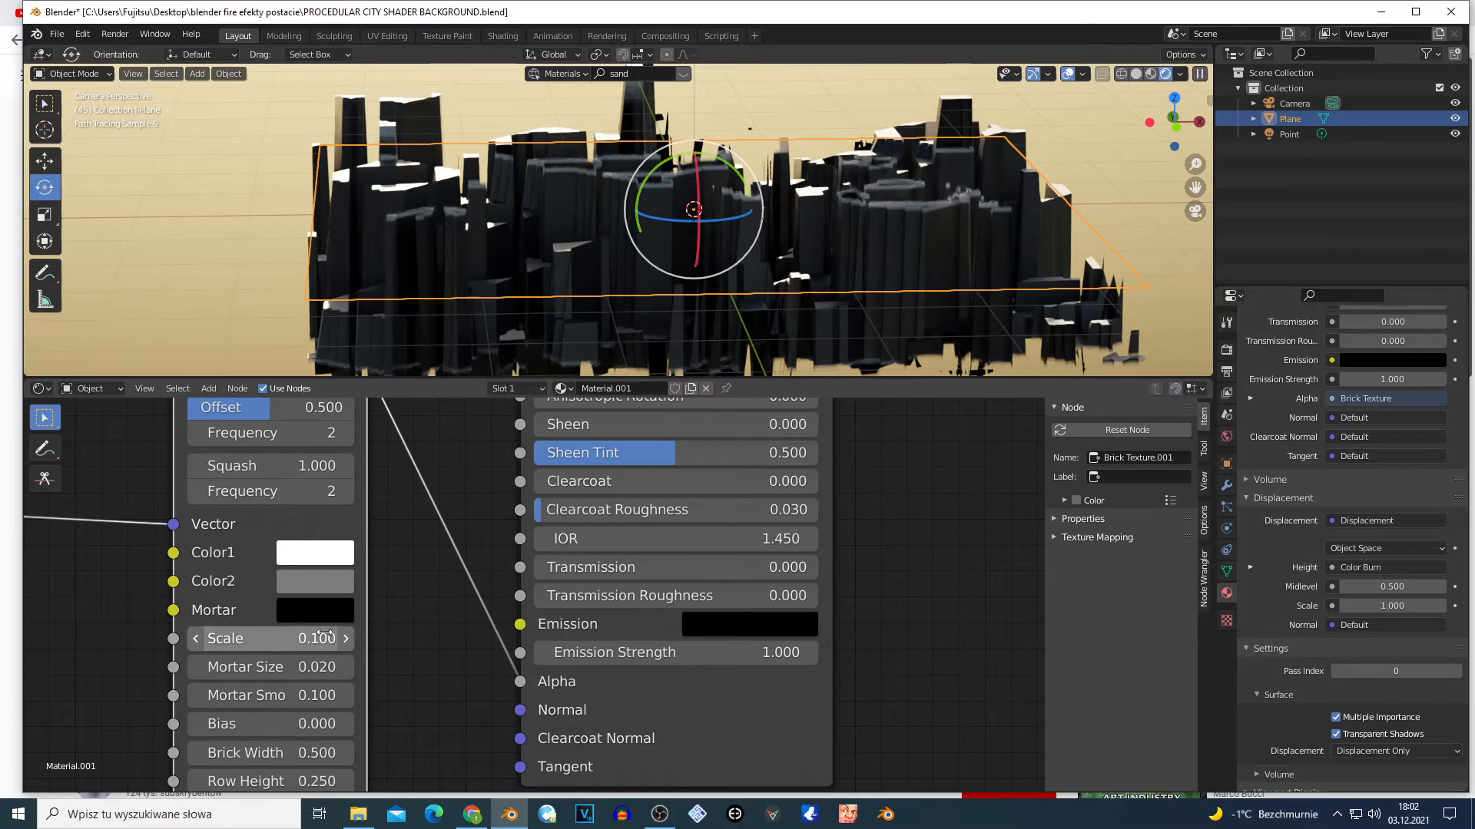
scroll(326, 699, down, 1)
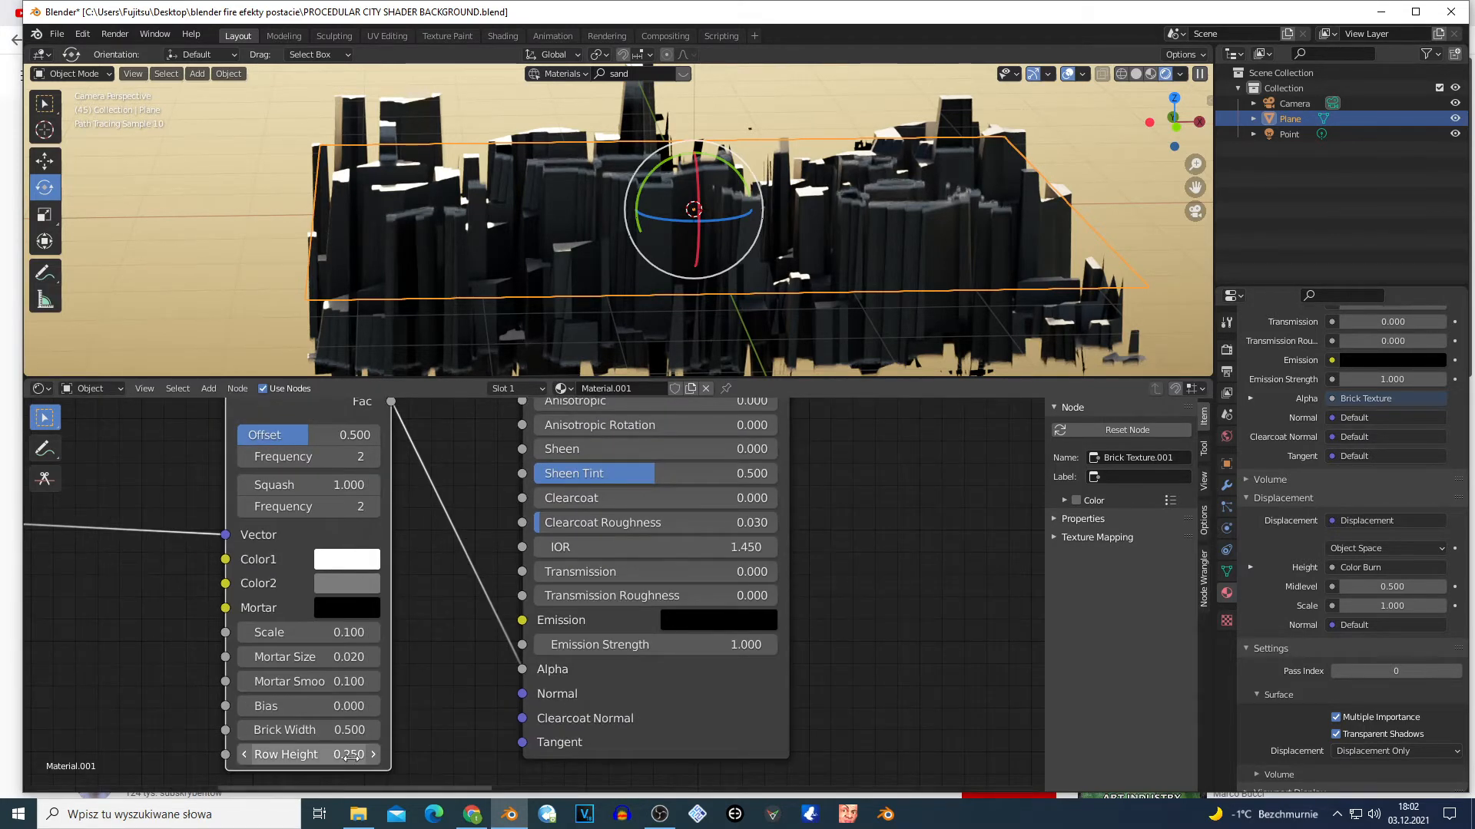
Step: Bring the Mapping and Texture Coordinate nodes closer to the Brick Texture node, keeping Texture Coordinate just ahead of Mapping
scroll(307, 682, down, 4)
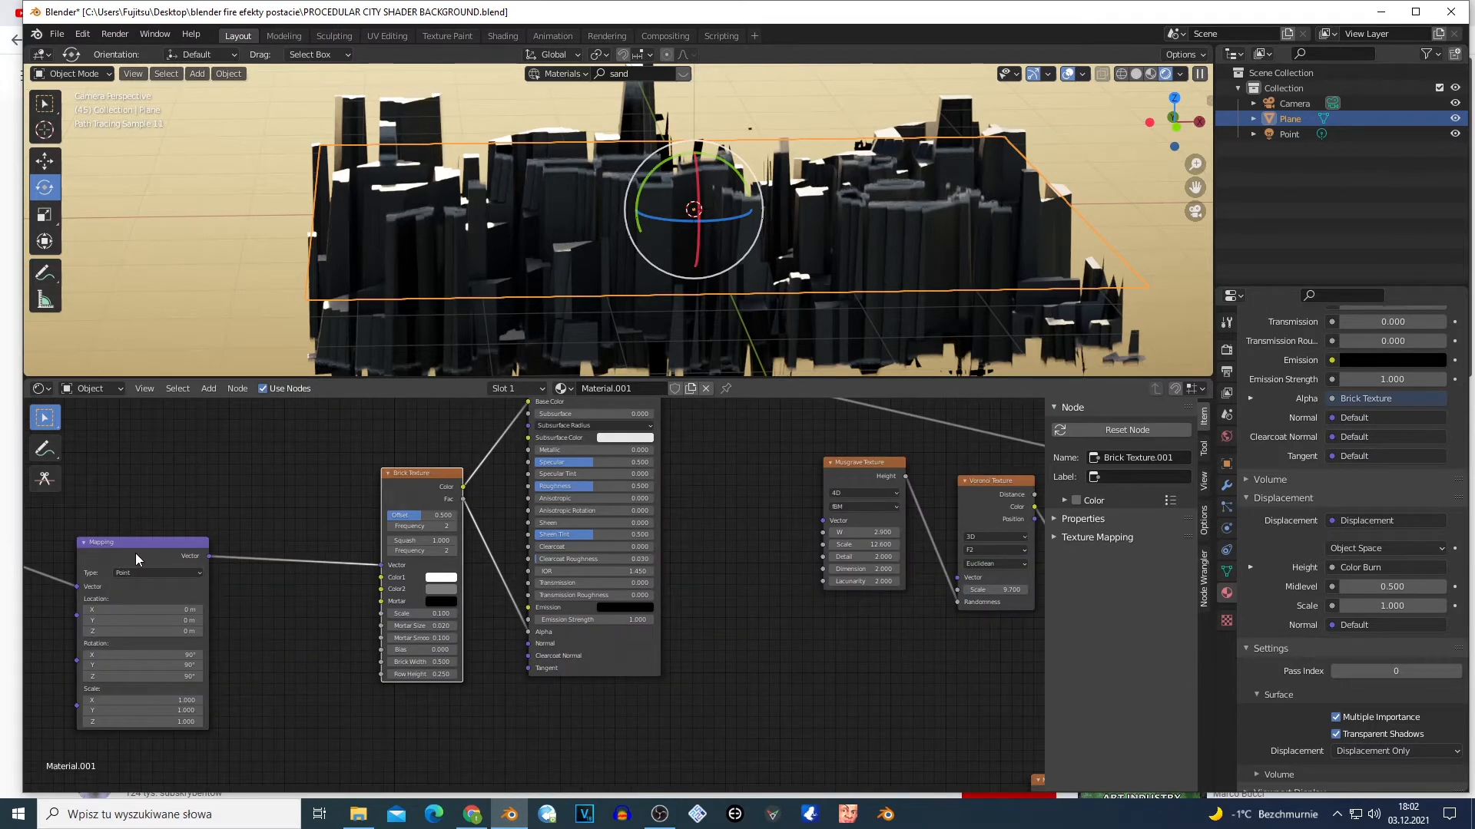
drag(136, 555, 237, 542)
scroll(203, 569, down, 2)
drag(150, 571, 248, 601)
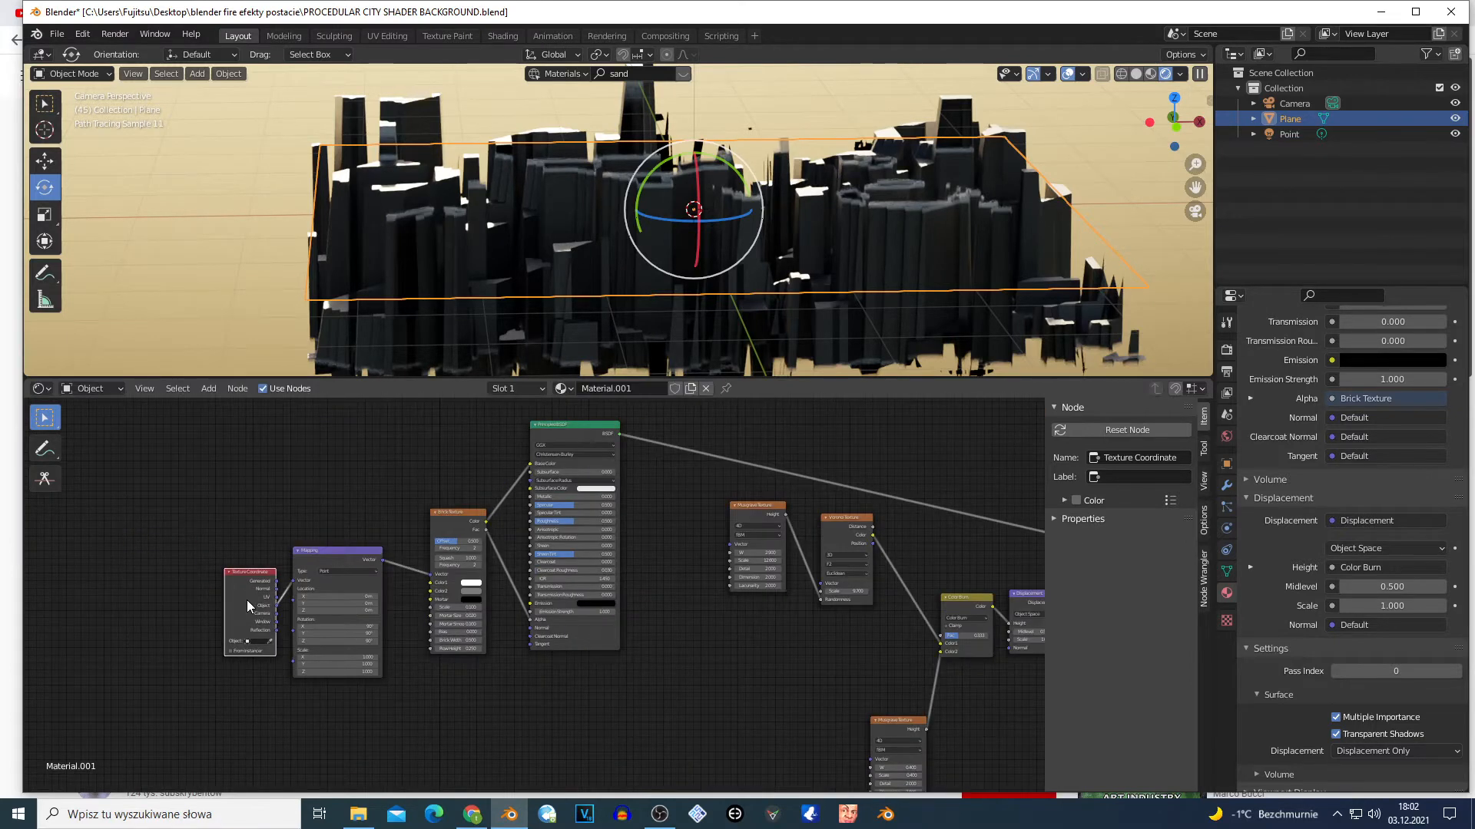
scroll(248, 606, up, 2)
drag(261, 539, 310, 528)
scroll(154, 607, up, 1)
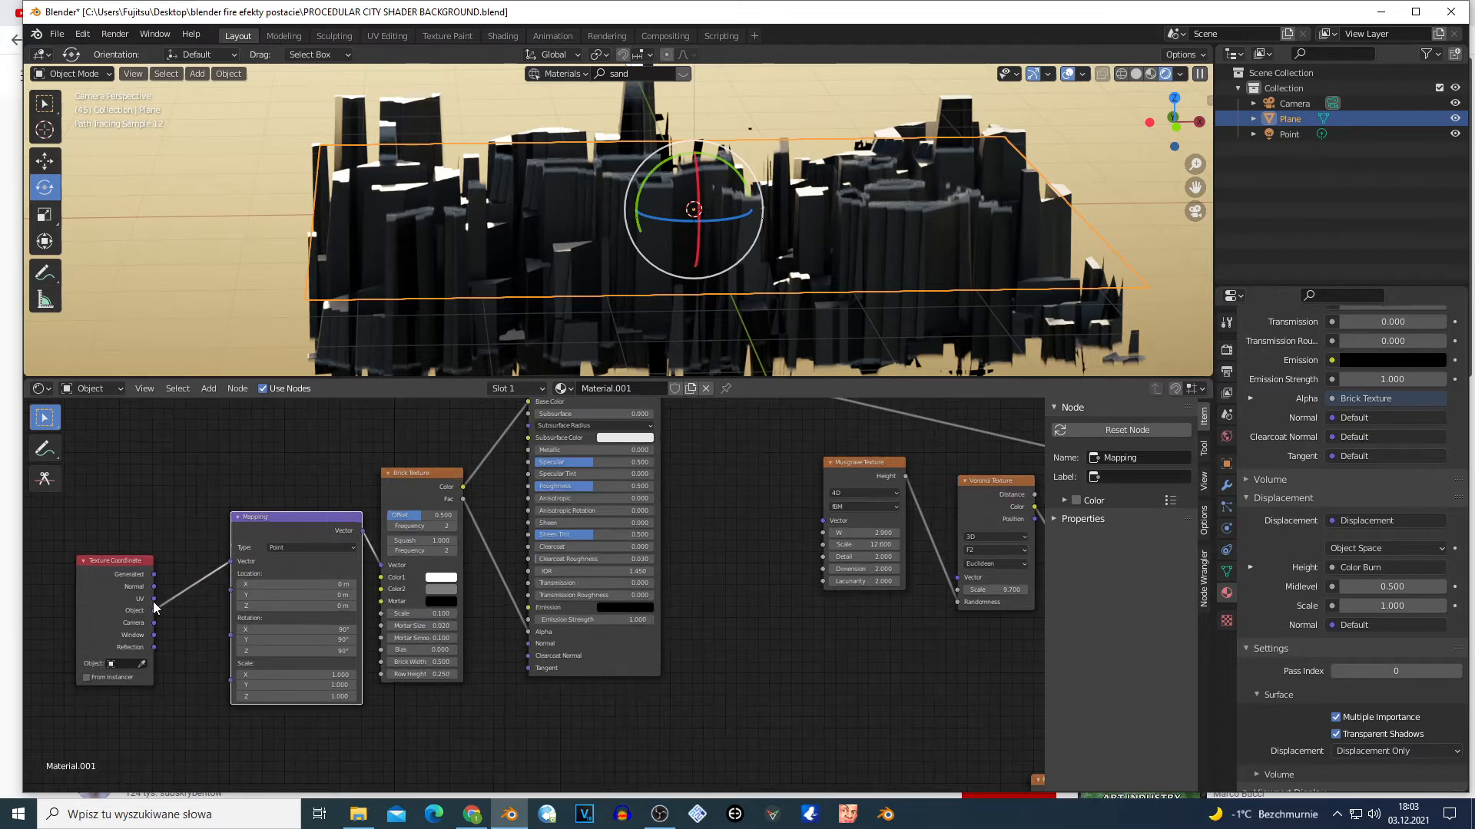
drag(118, 611, 148, 608)
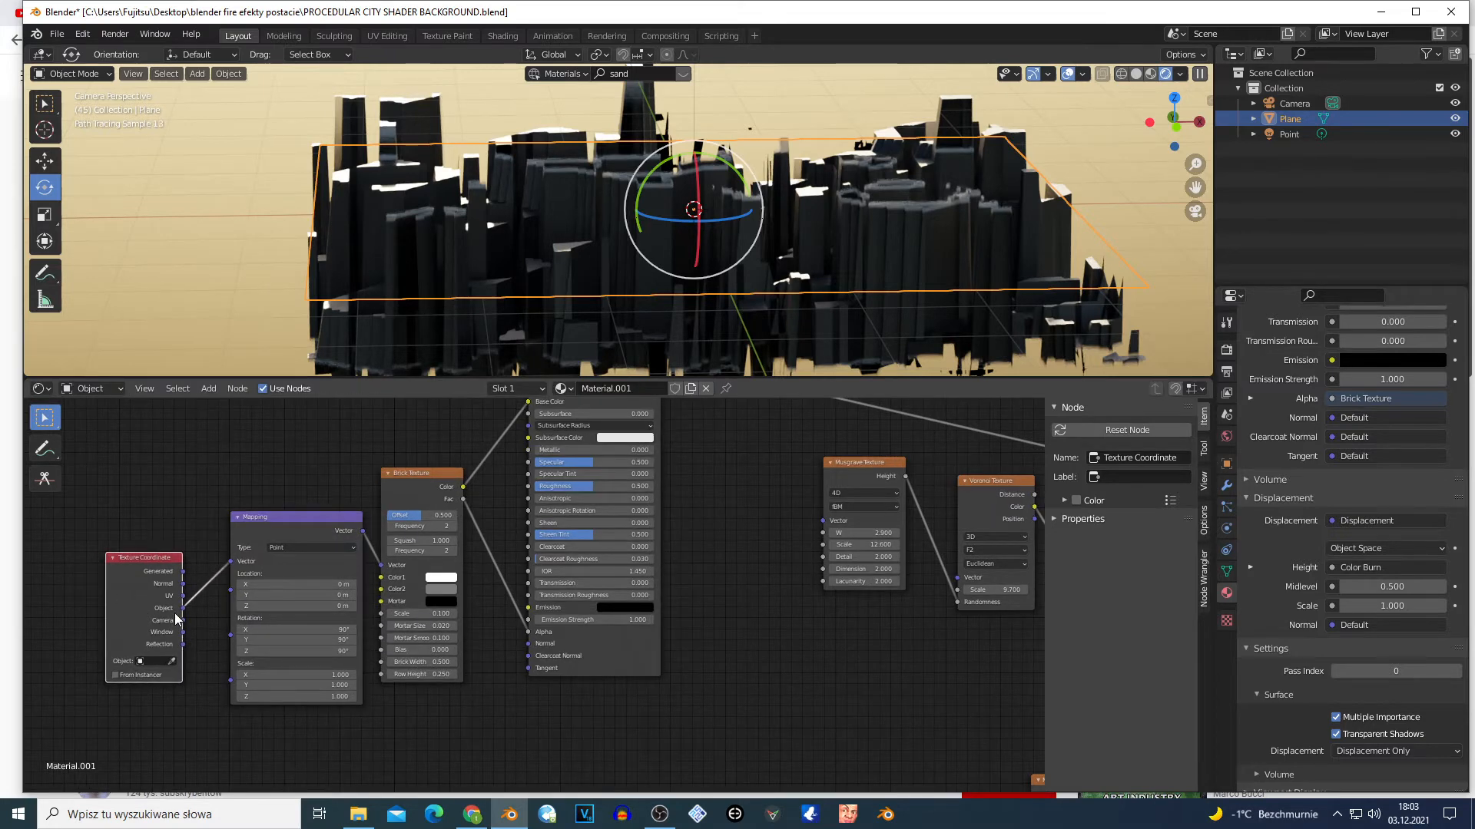
Step: Shift the Mapping node back from the Brick Texture node and set it lower than the Brick Texture's header
drag(270, 527, 252, 552)
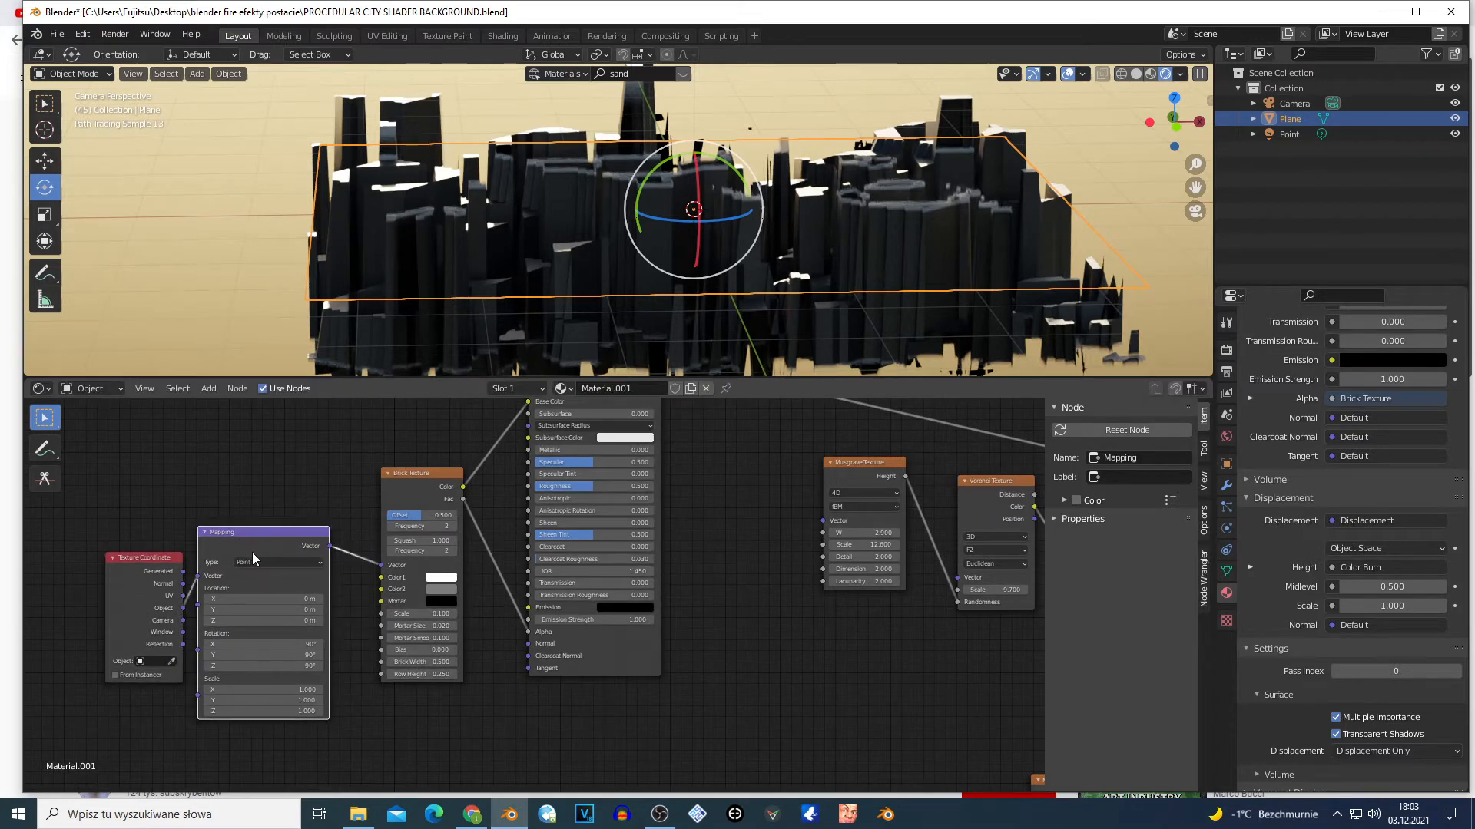
scroll(252, 552, up, 2)
drag(182, 508, 222, 480)
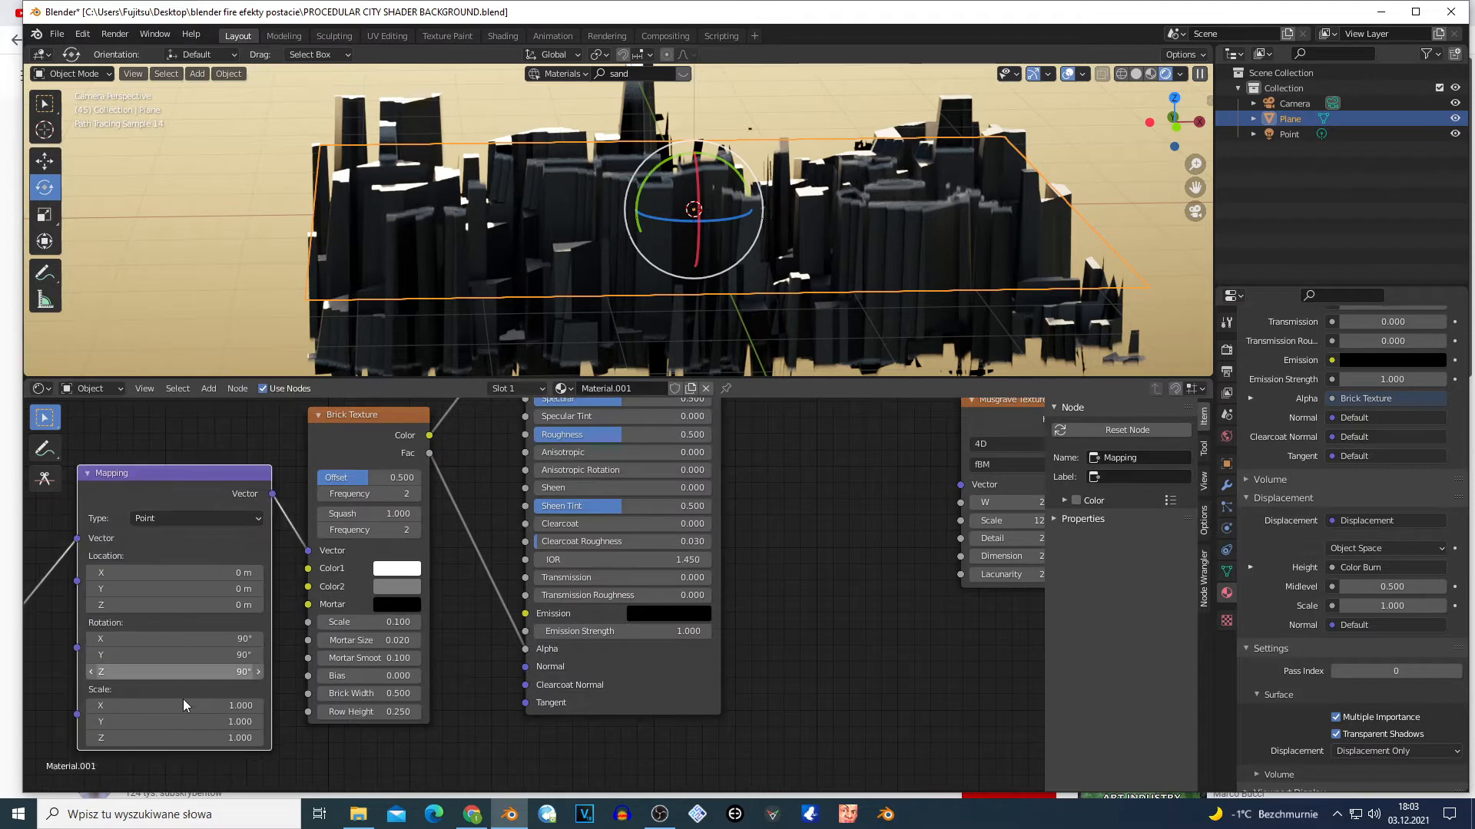
scroll(182, 699, up, 1)
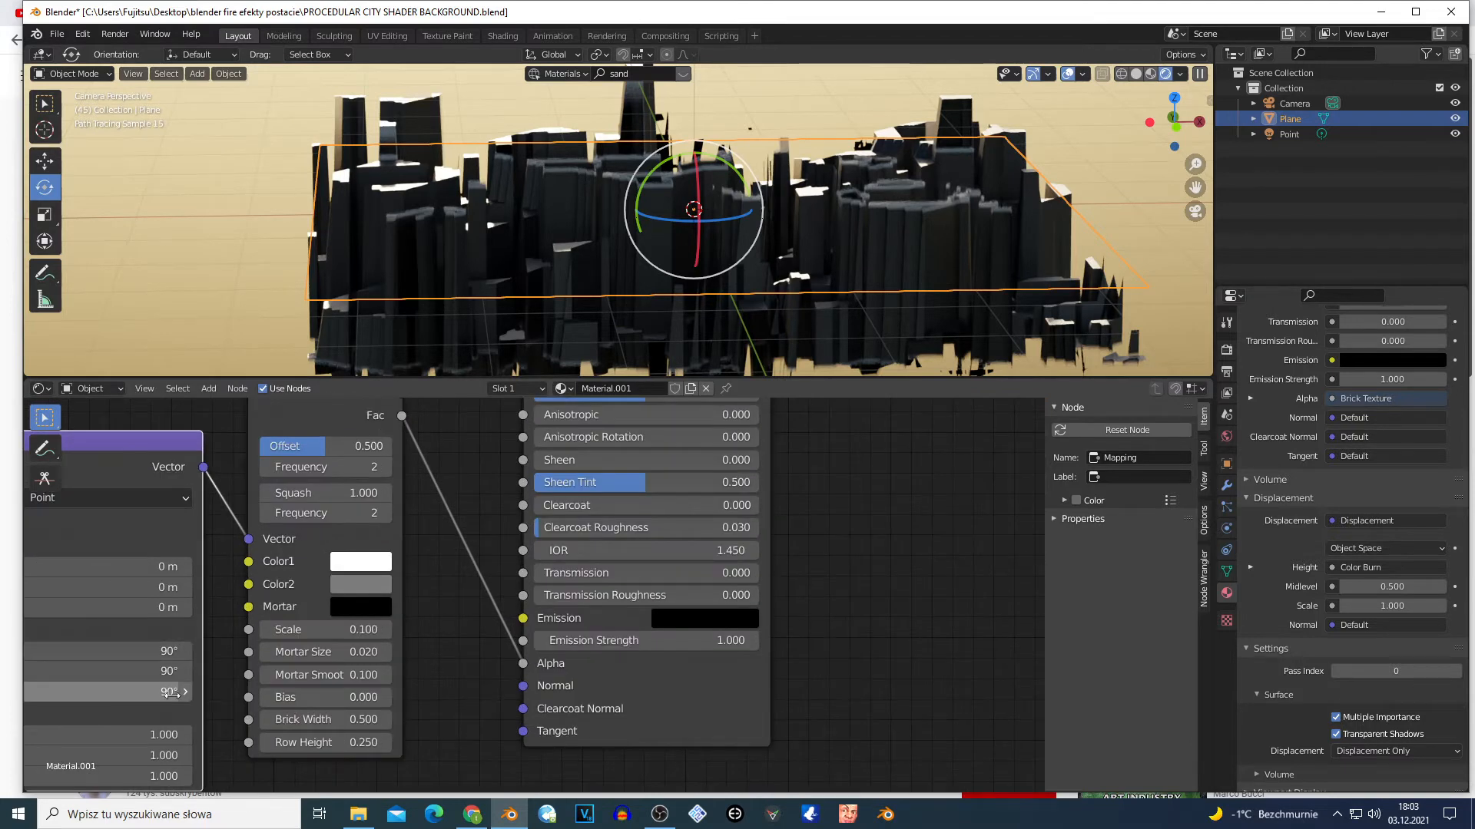
drag(164, 450, 107, 543)
scroll(430, 647, up, 1)
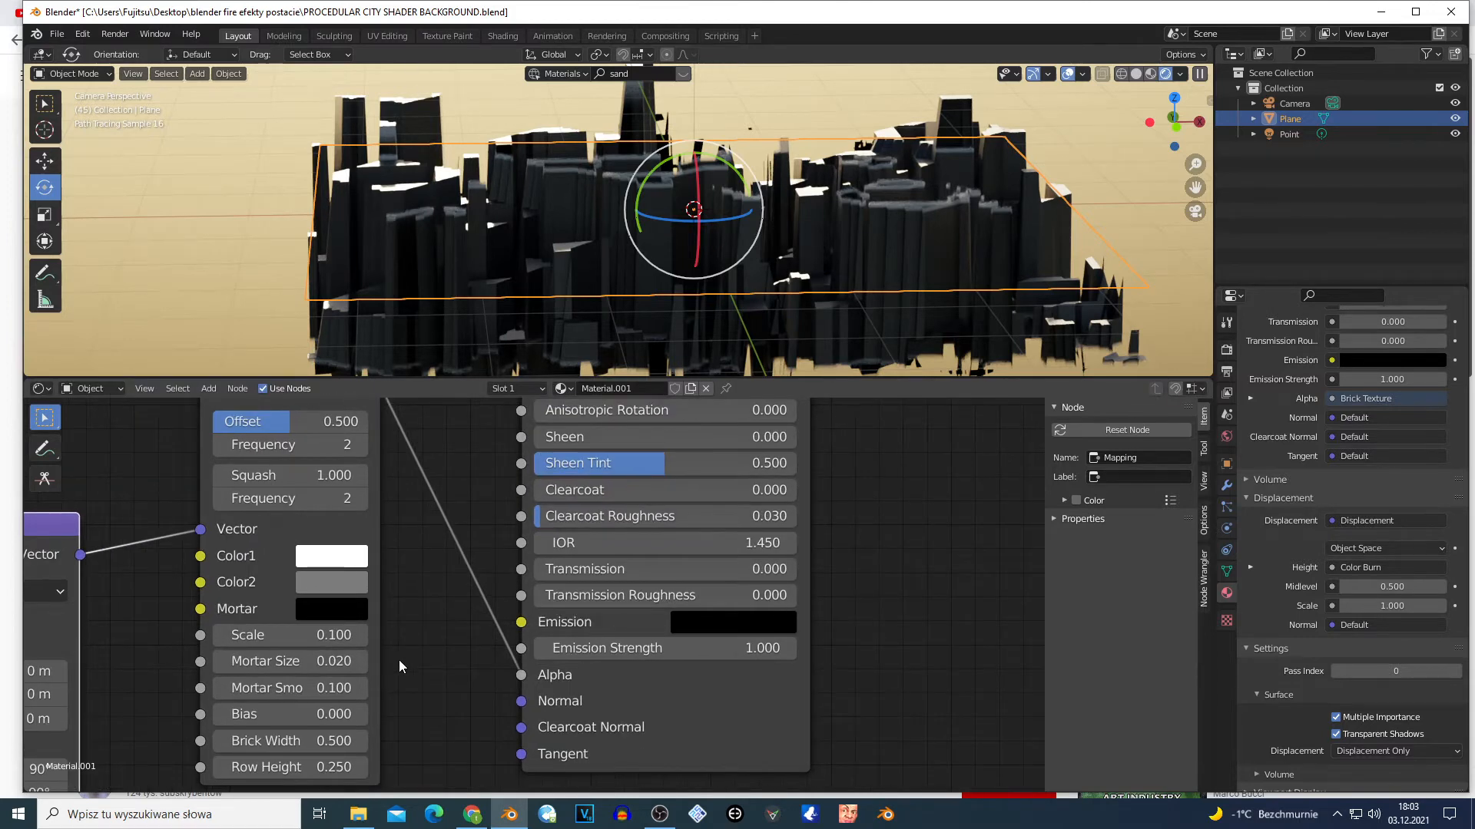
Step: Raise the Scale of the Brick Texture node to 0.300
scroll(398, 660, up, 1)
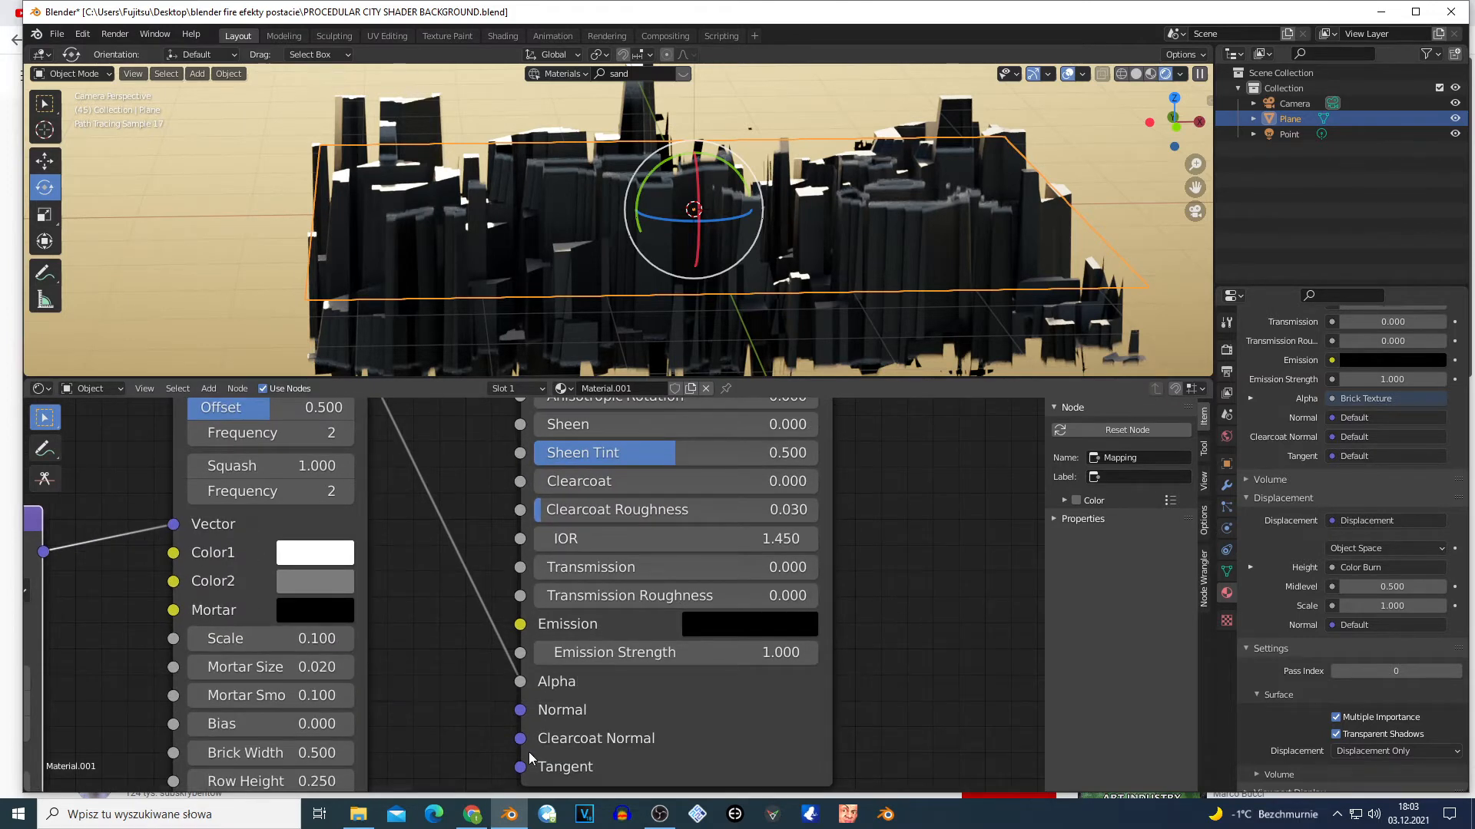
scroll(565, 703, down, 1)
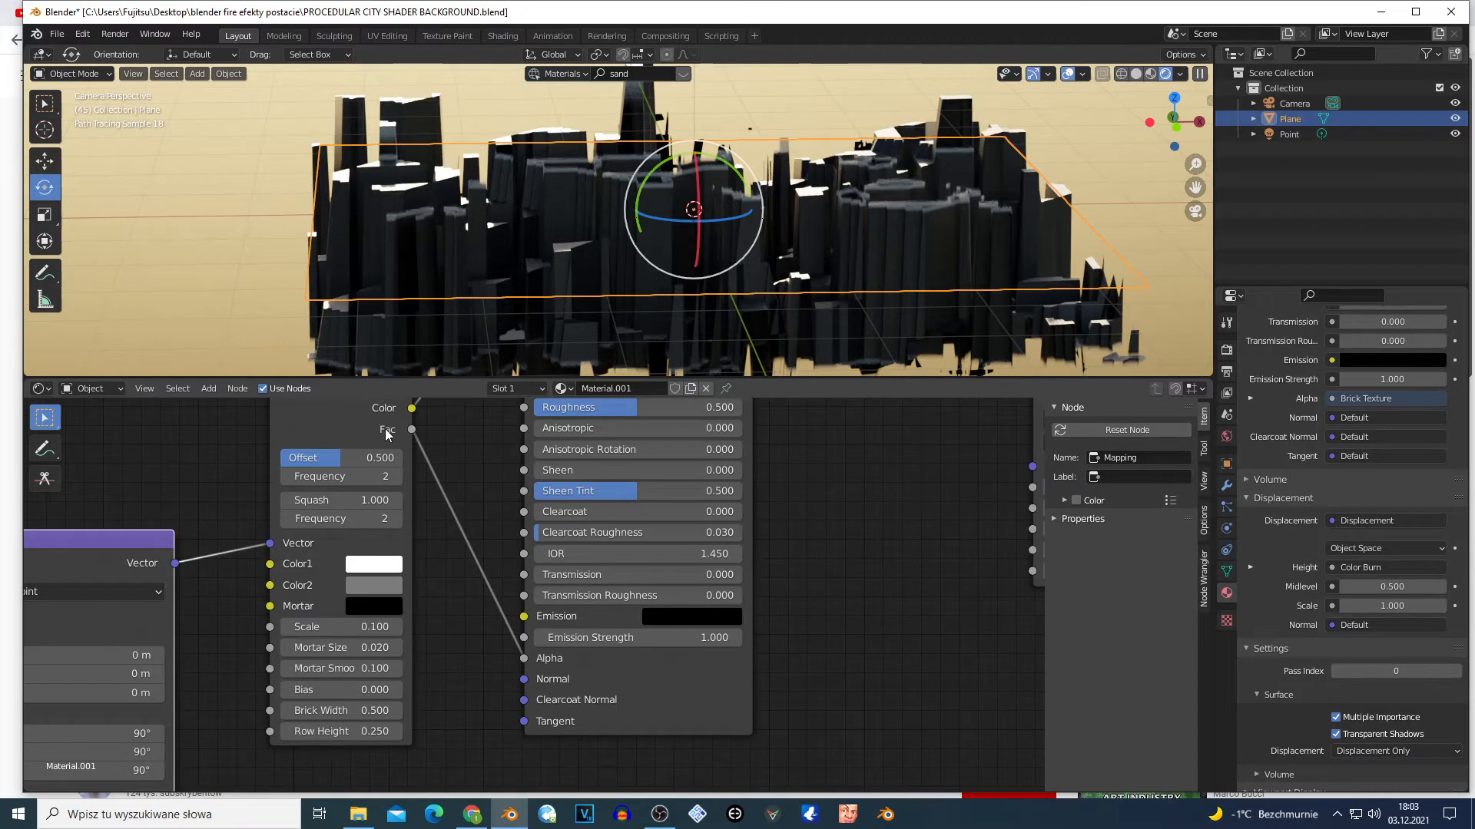
scroll(369, 645, up, 1)
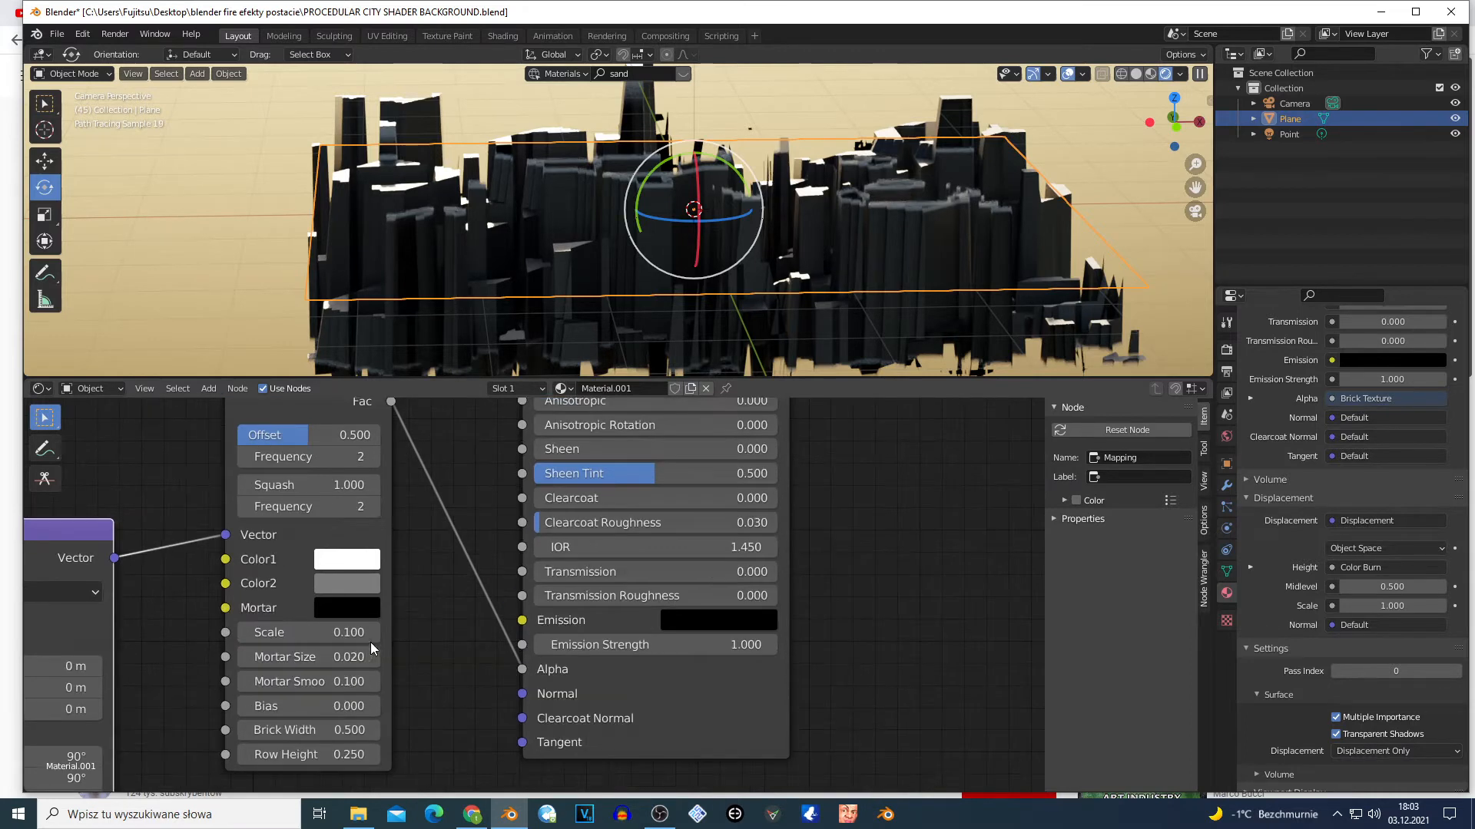
click(374, 632)
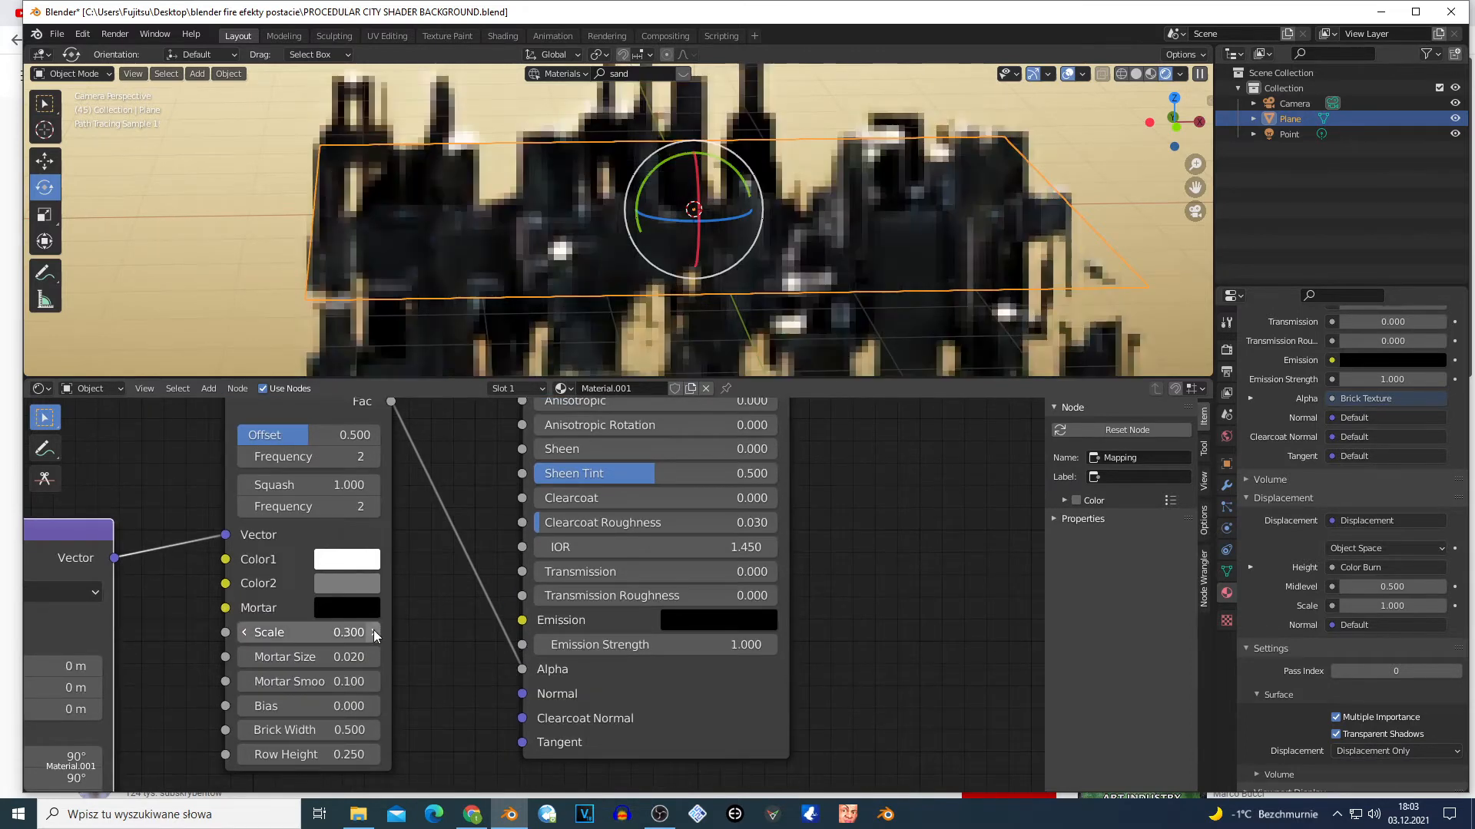
click(373, 632)
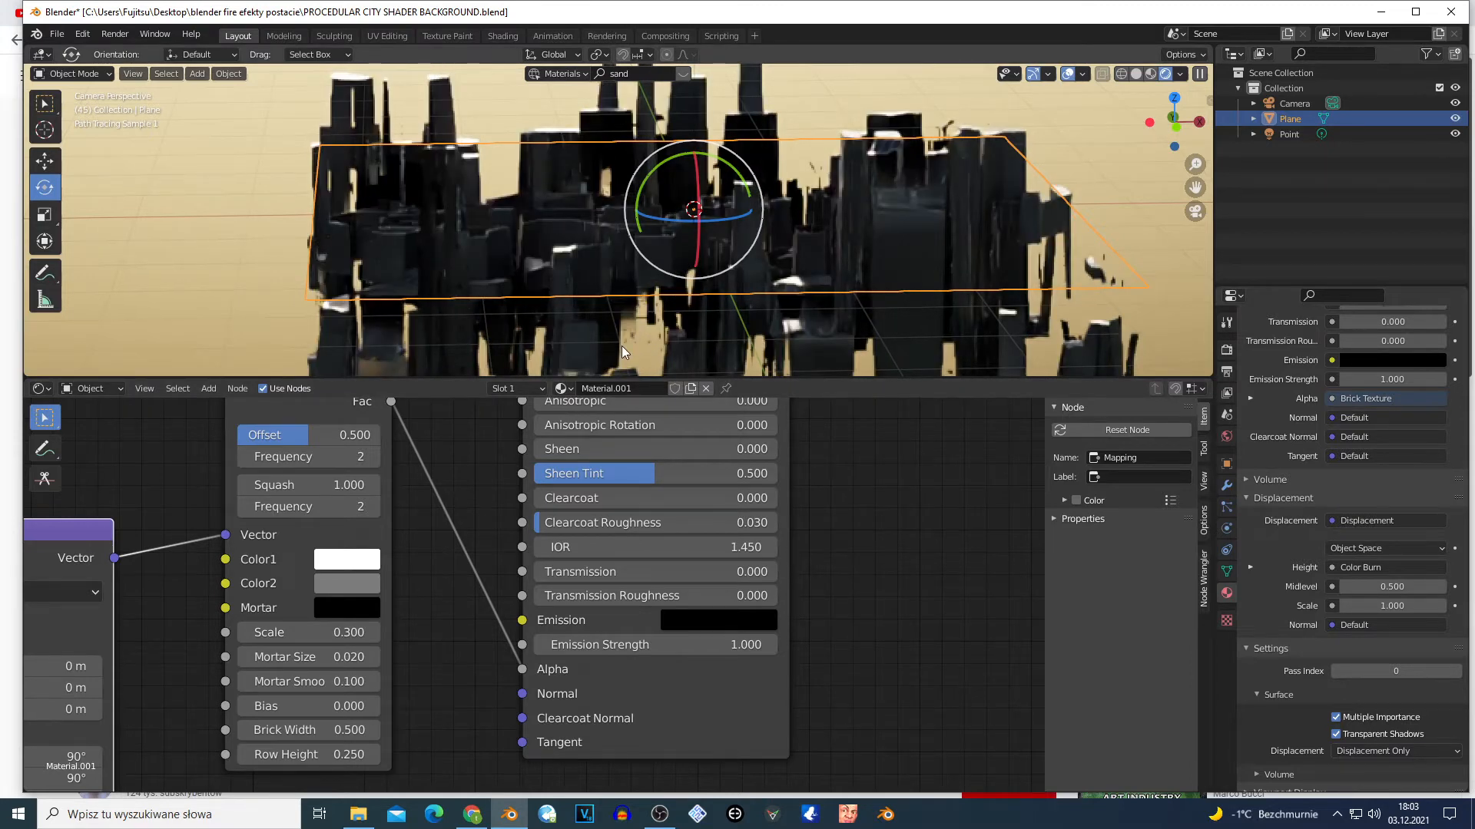
Step: Raise the Scale of the Brick Texture node to 0.600 and deselect the plane in the viewport
click(373, 631)
click(373, 631)
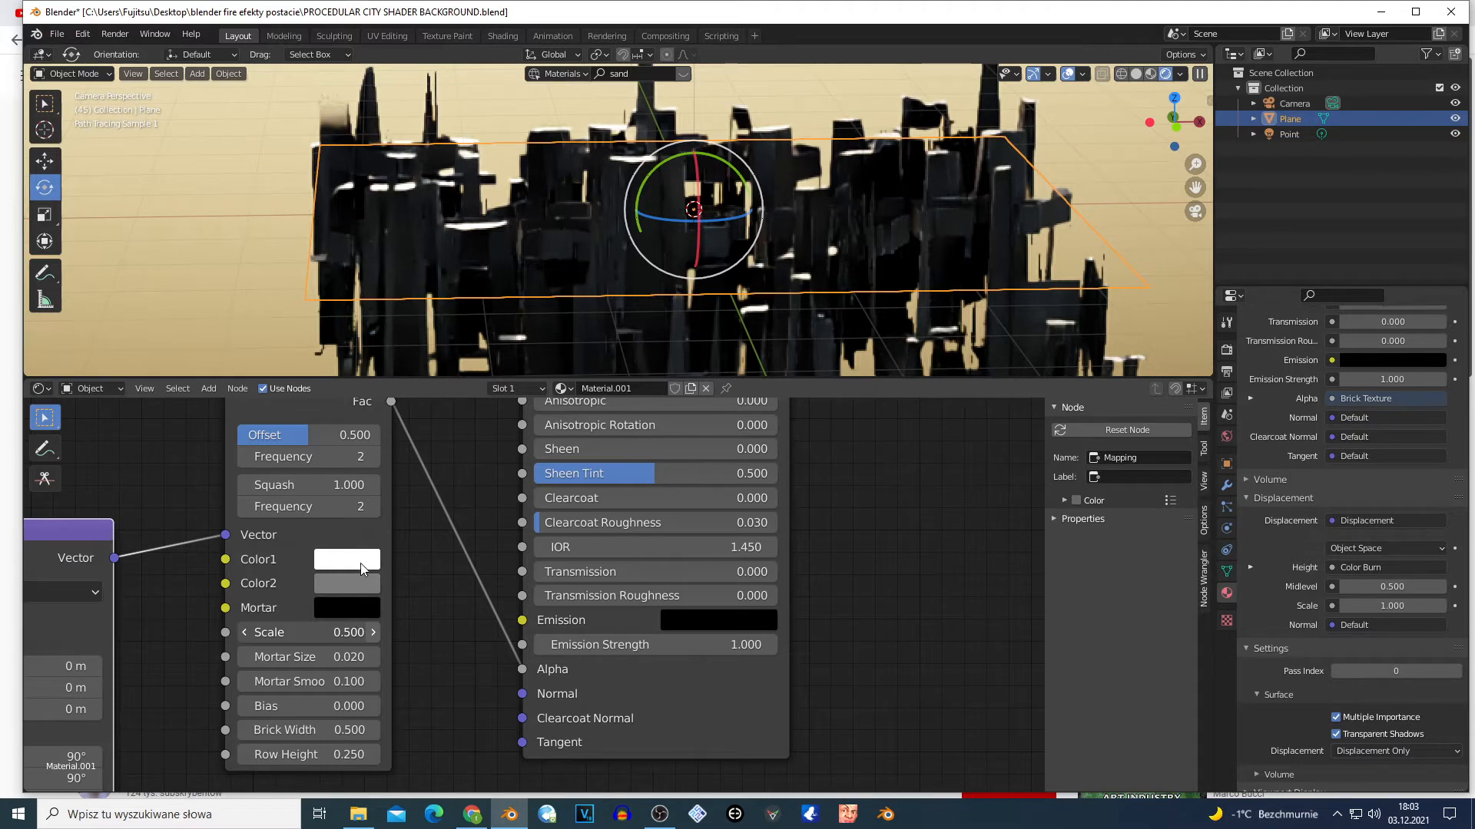
click(361, 563)
click(374, 632)
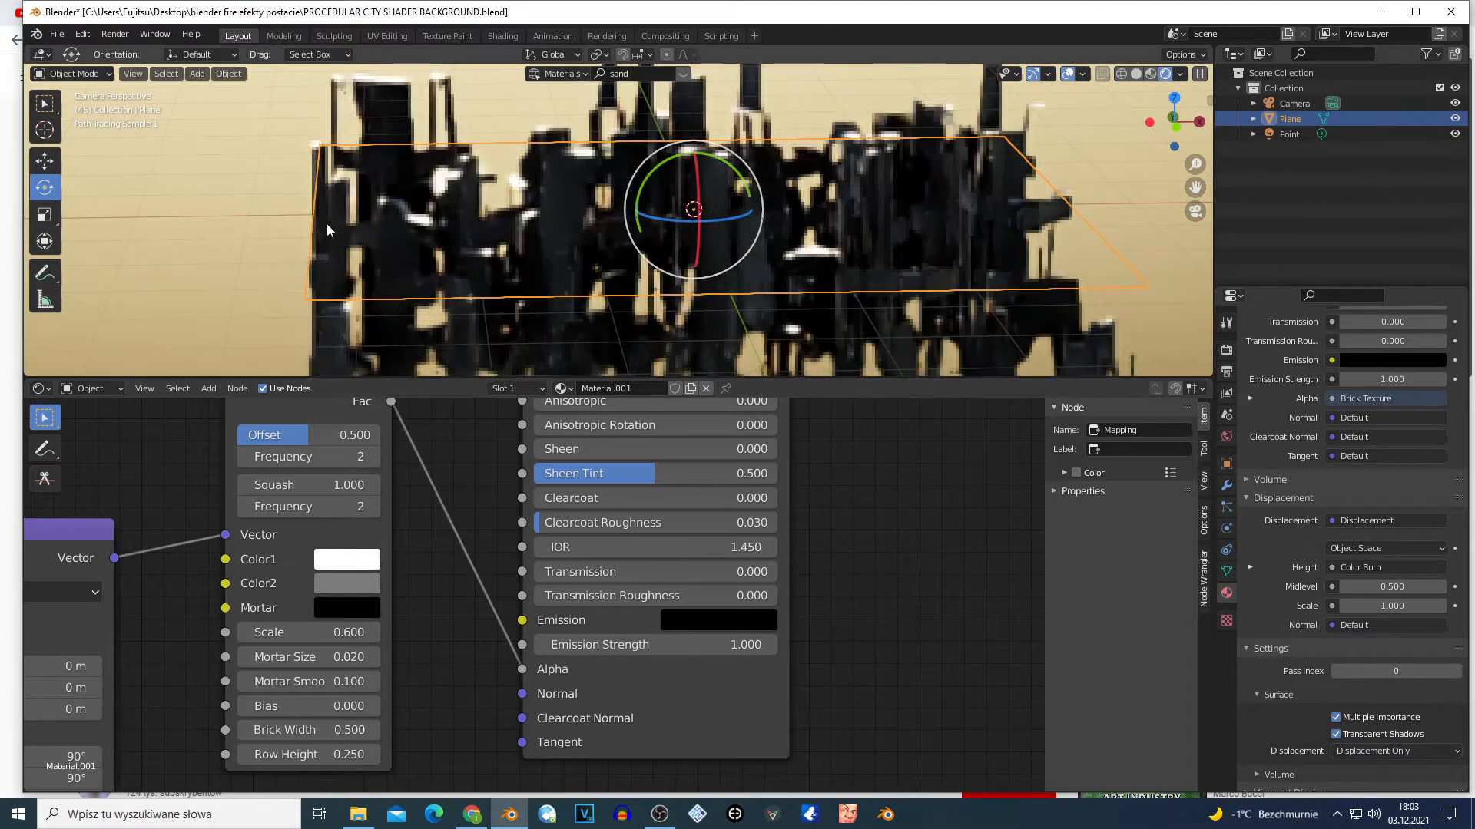
key(alt+a)
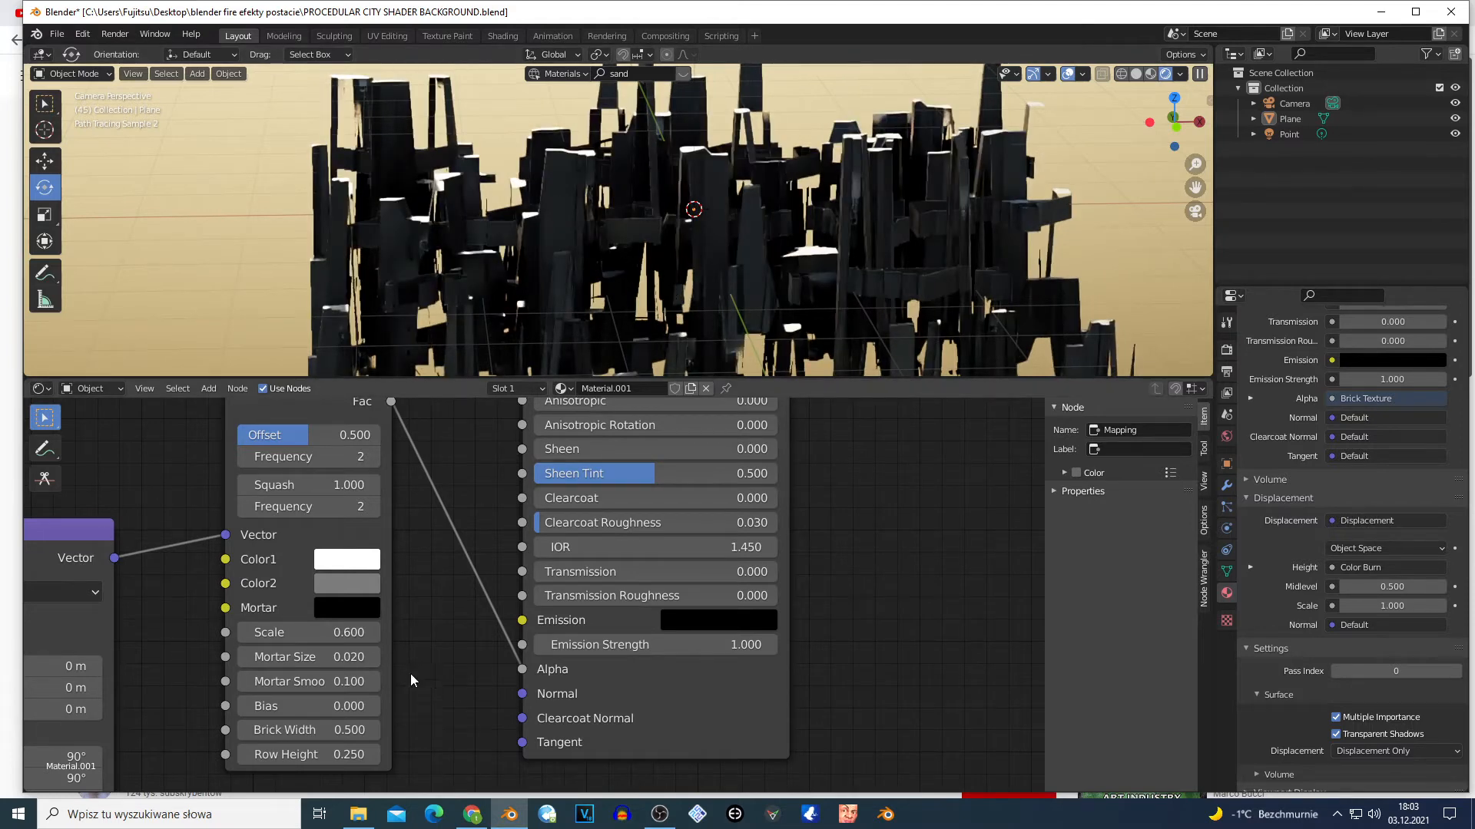
Step: Raise the Scale of the Brick Texture node to 1.0
scroll(292, 656, down, 2)
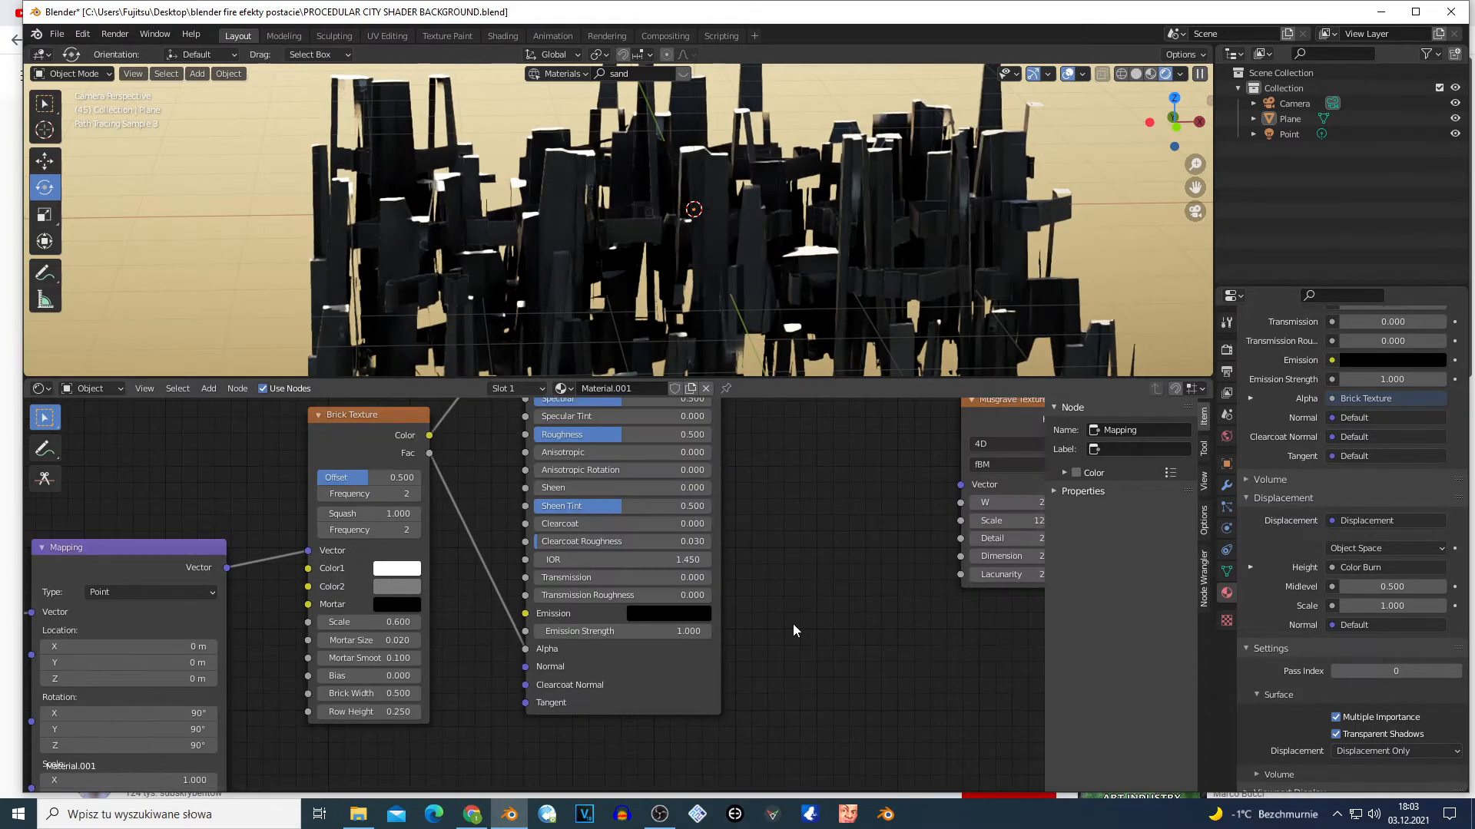
scroll(793, 623, down, 2)
scroll(537, 634, up, 2)
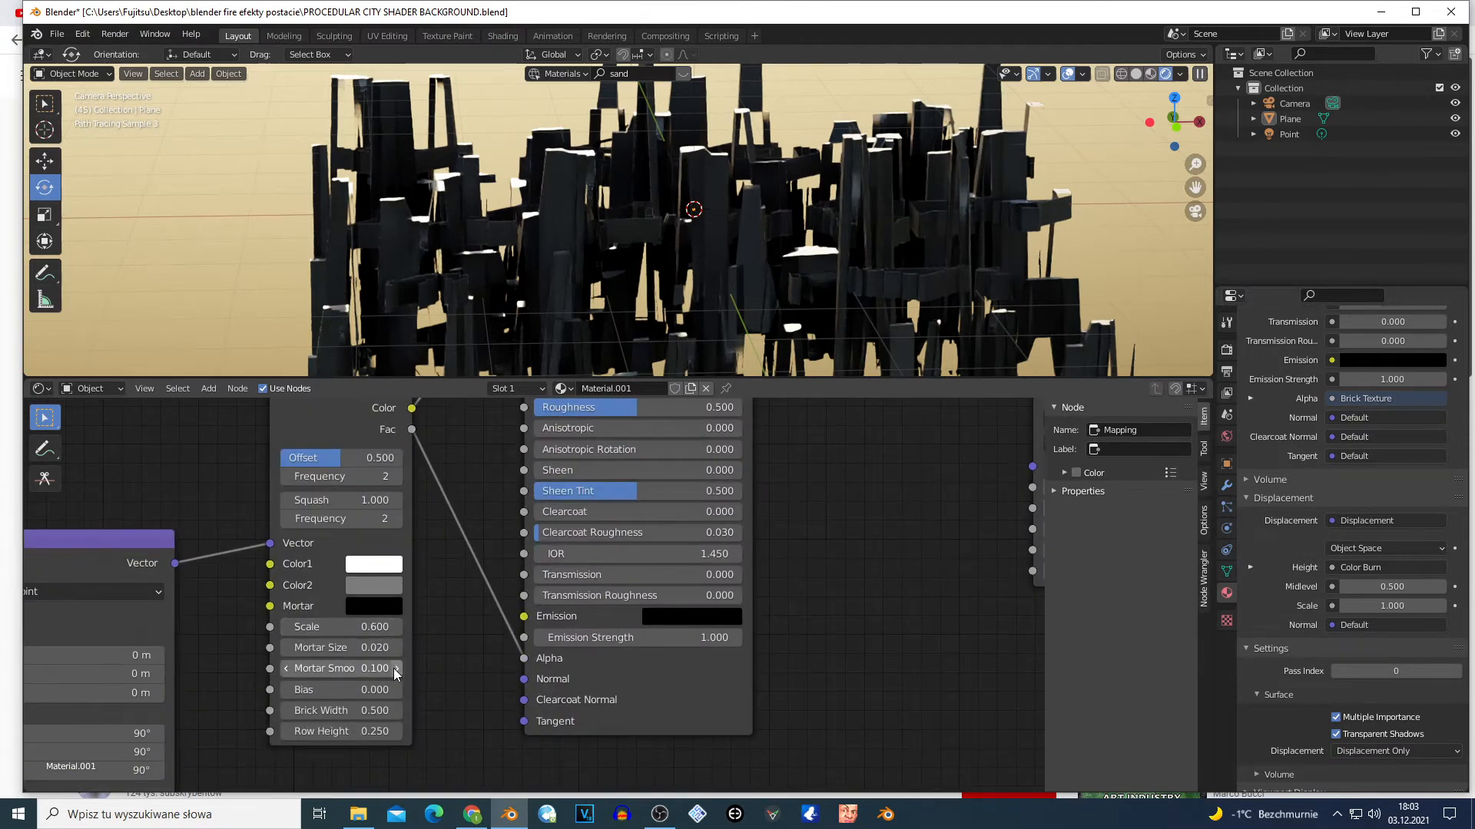
scroll(393, 668, up, 1)
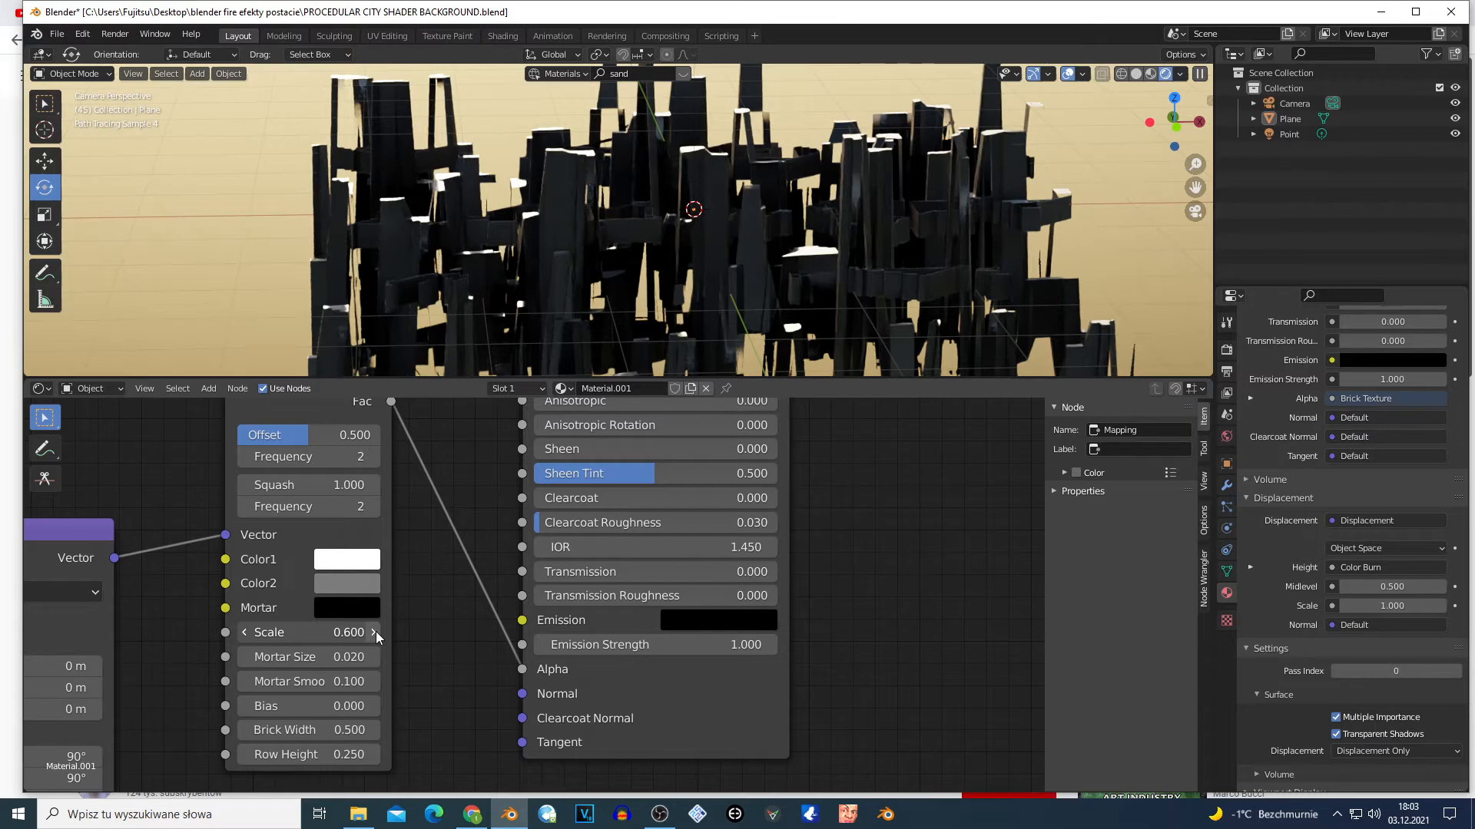
click(375, 632)
click(376, 631)
scroll(373, 642, up, 1)
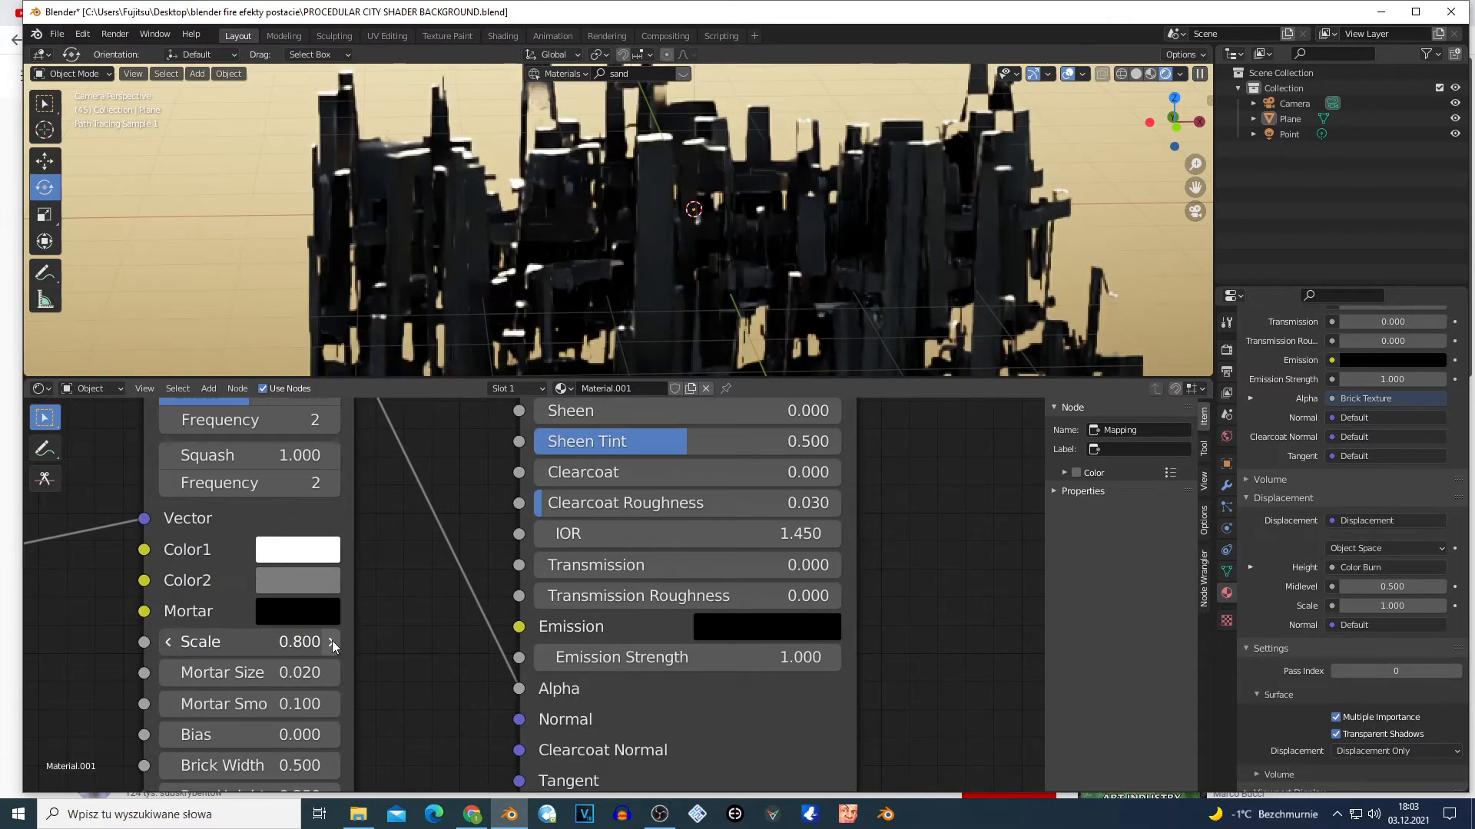
click(332, 642)
click(333, 642)
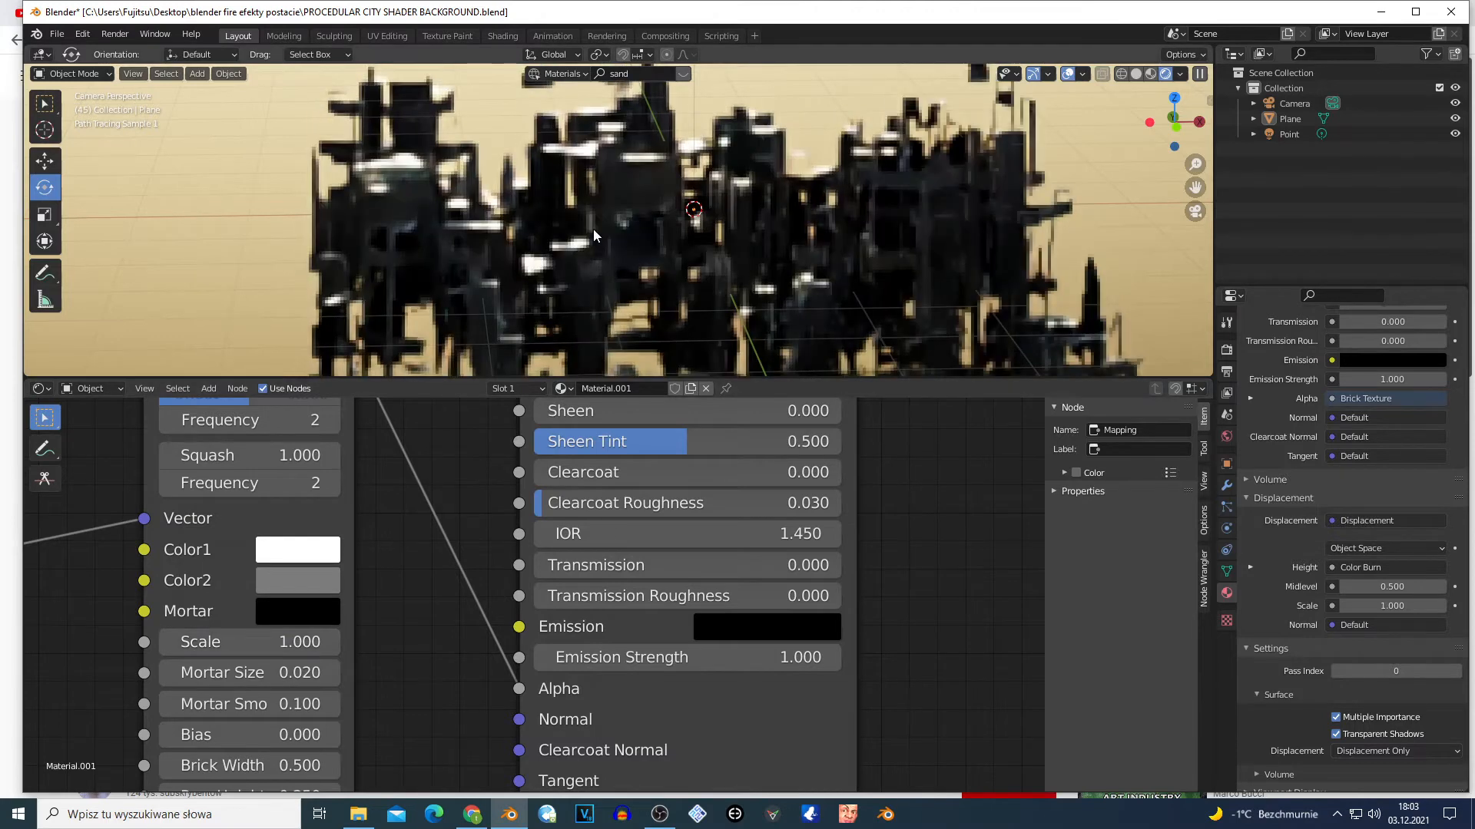
double_click(333, 634)
text(1.0)
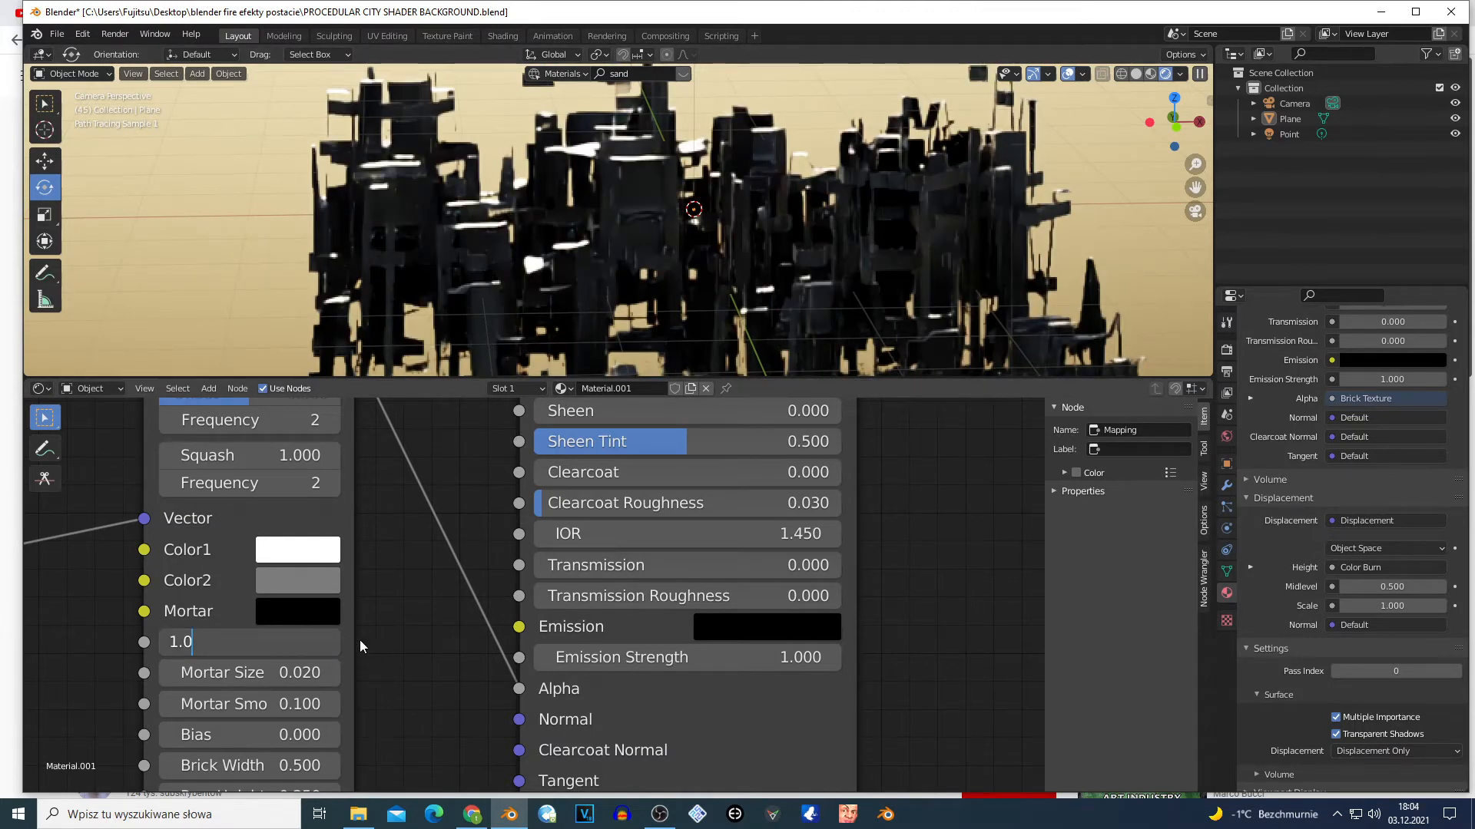
key(Return)
Step: Raise the Scale of the Brick Texture node to 1.900 and step it back to 1.800
click(331, 643)
click(331, 642)
click(331, 642)
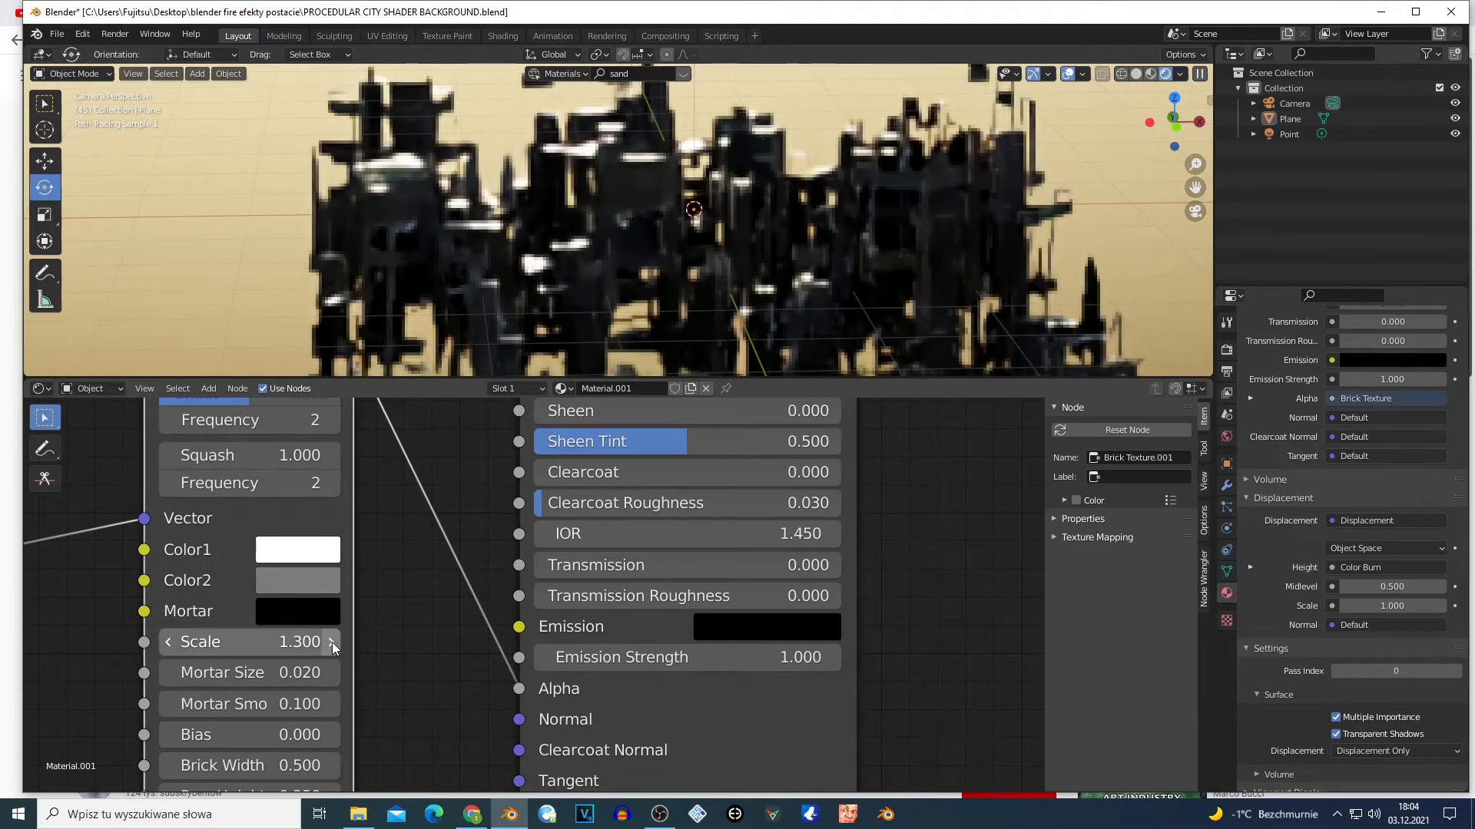
click(332, 642)
click(333, 643)
click(333, 642)
click(333, 643)
click(334, 643)
click(335, 643)
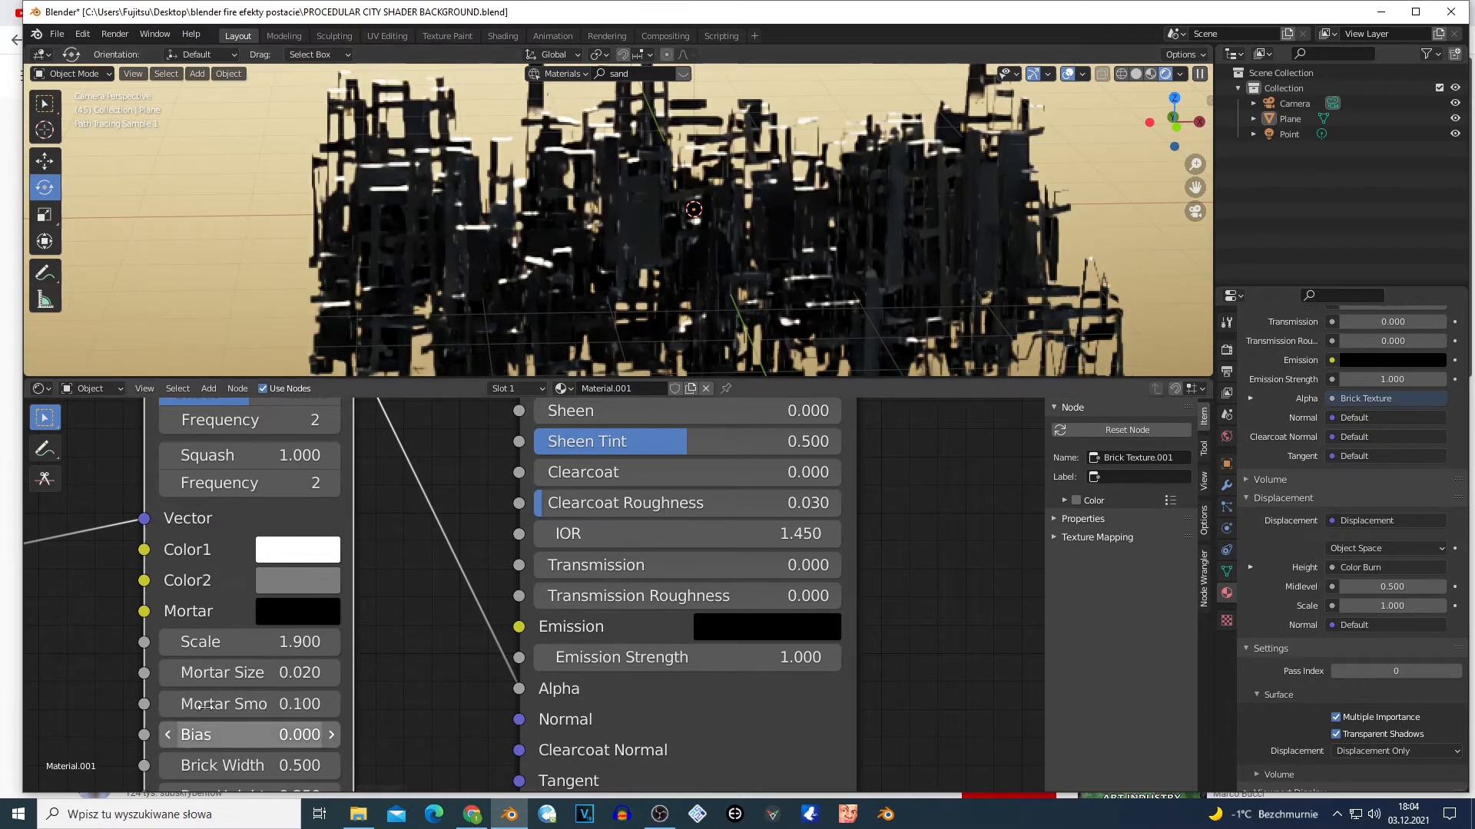
click(168, 646)
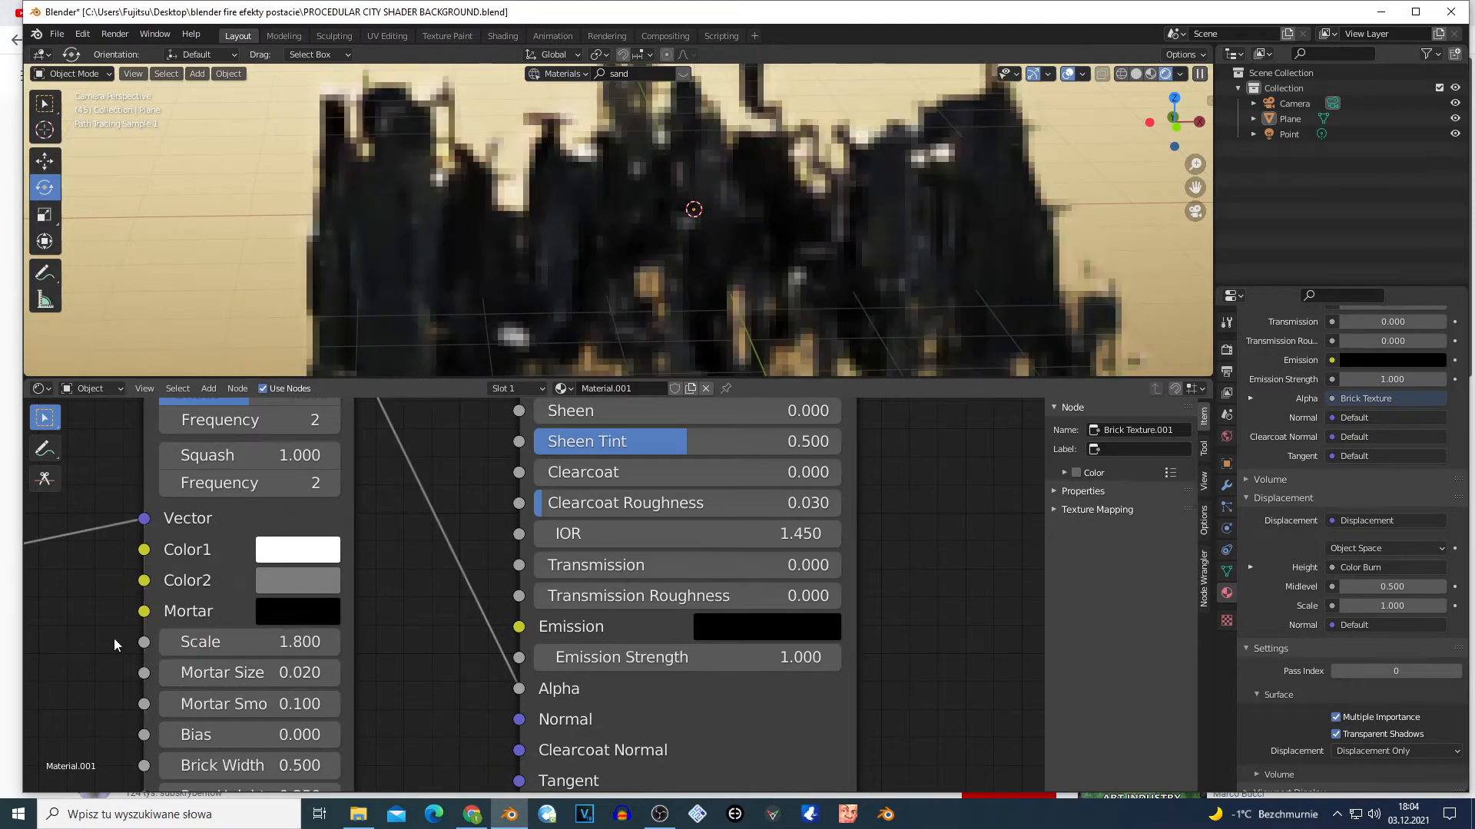
Step: Lower the Scale of the Brick Texture node to 0.500
click(169, 644)
click(168, 643)
click(168, 643)
click(168, 644)
click(169, 643)
click(168, 645)
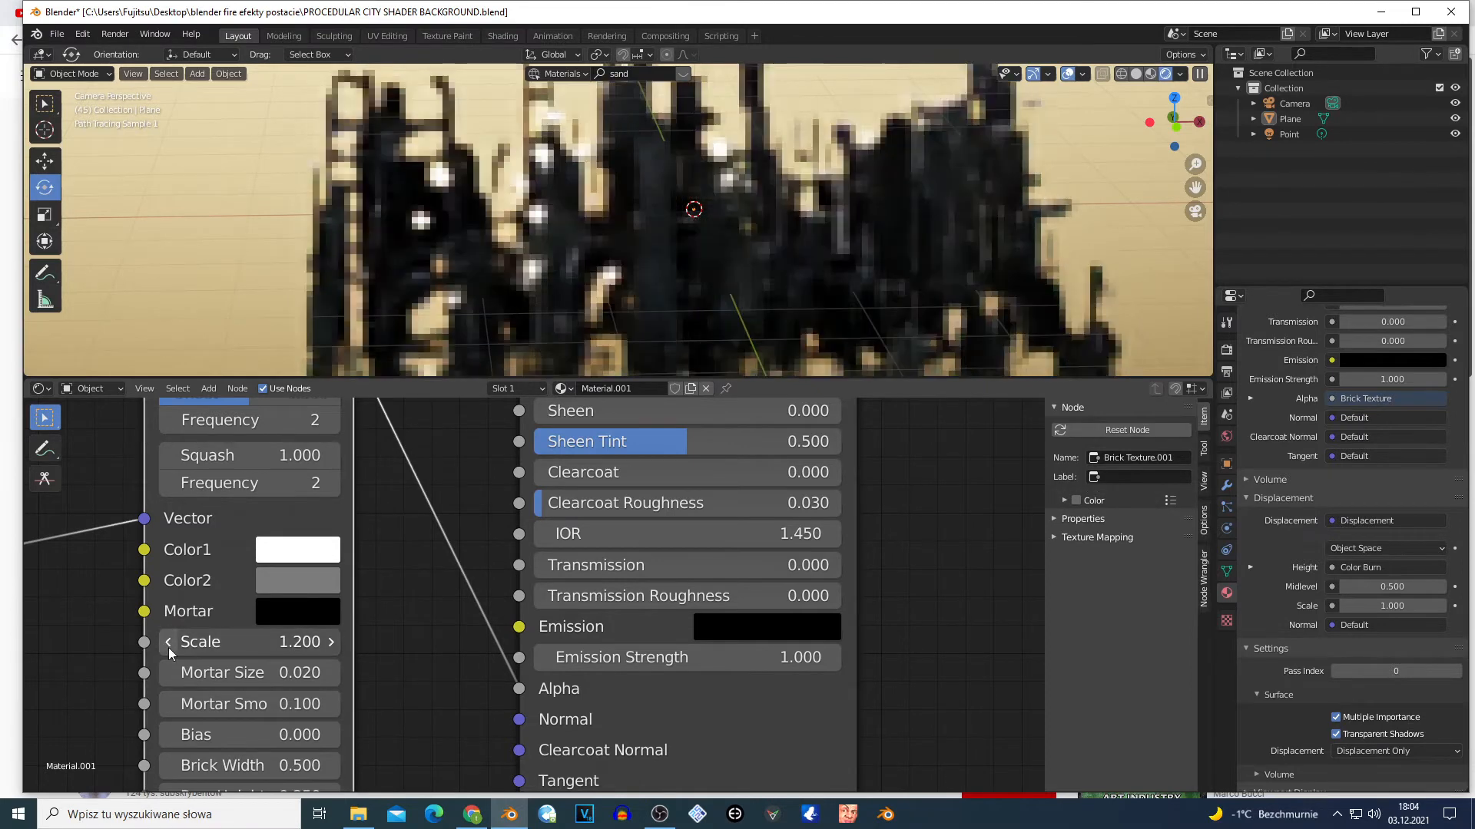
click(168, 645)
click(169, 645)
click(168, 645)
click(168, 645)
click(169, 645)
click(169, 644)
click(168, 643)
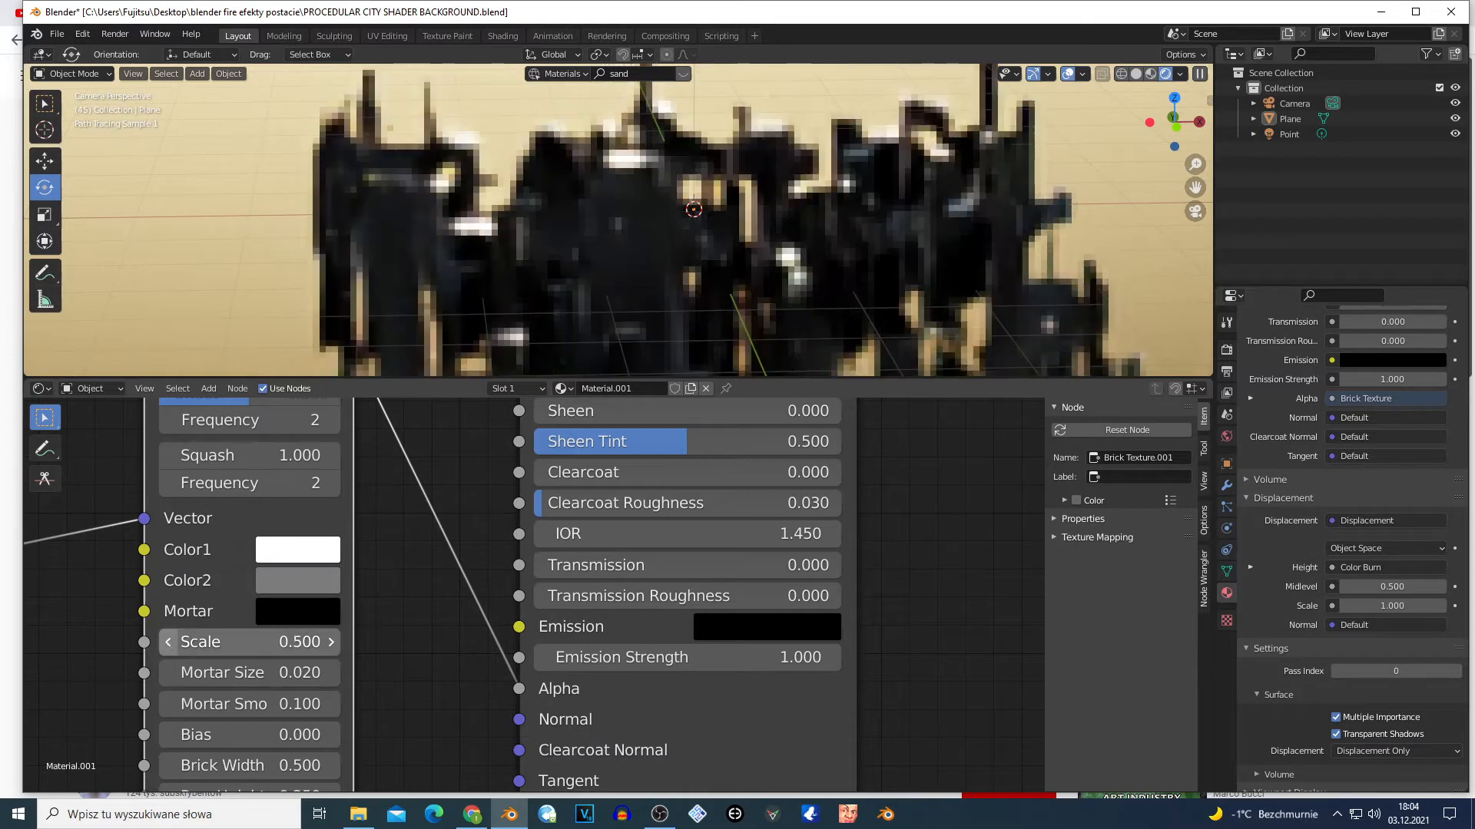
Step: Try the Brick Texture Scale at 0.100, and bring it back up to 0.500
click(168, 643)
click(168, 644)
click(168, 643)
click(168, 644)
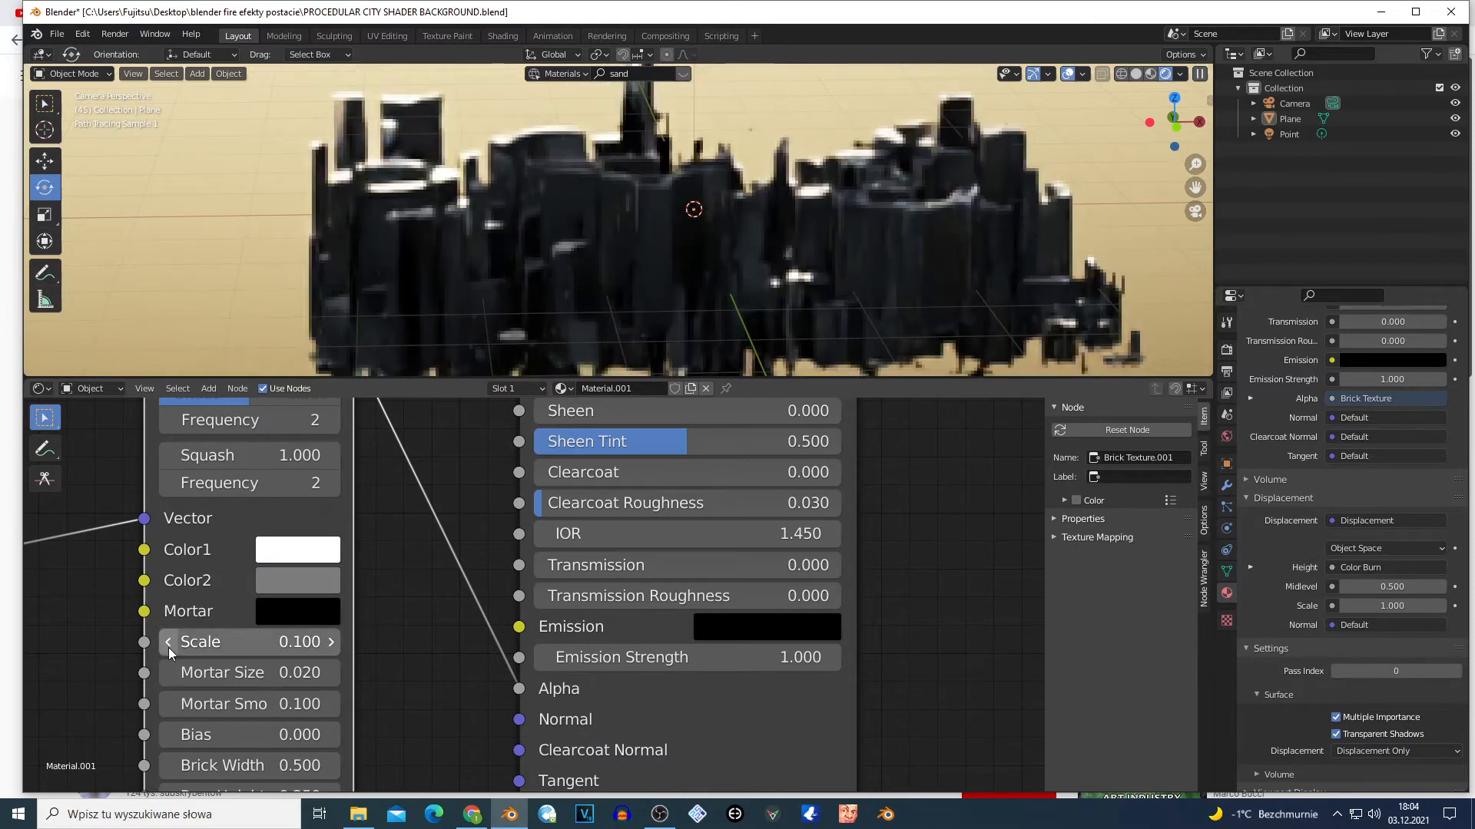
click(331, 642)
click(331, 642)
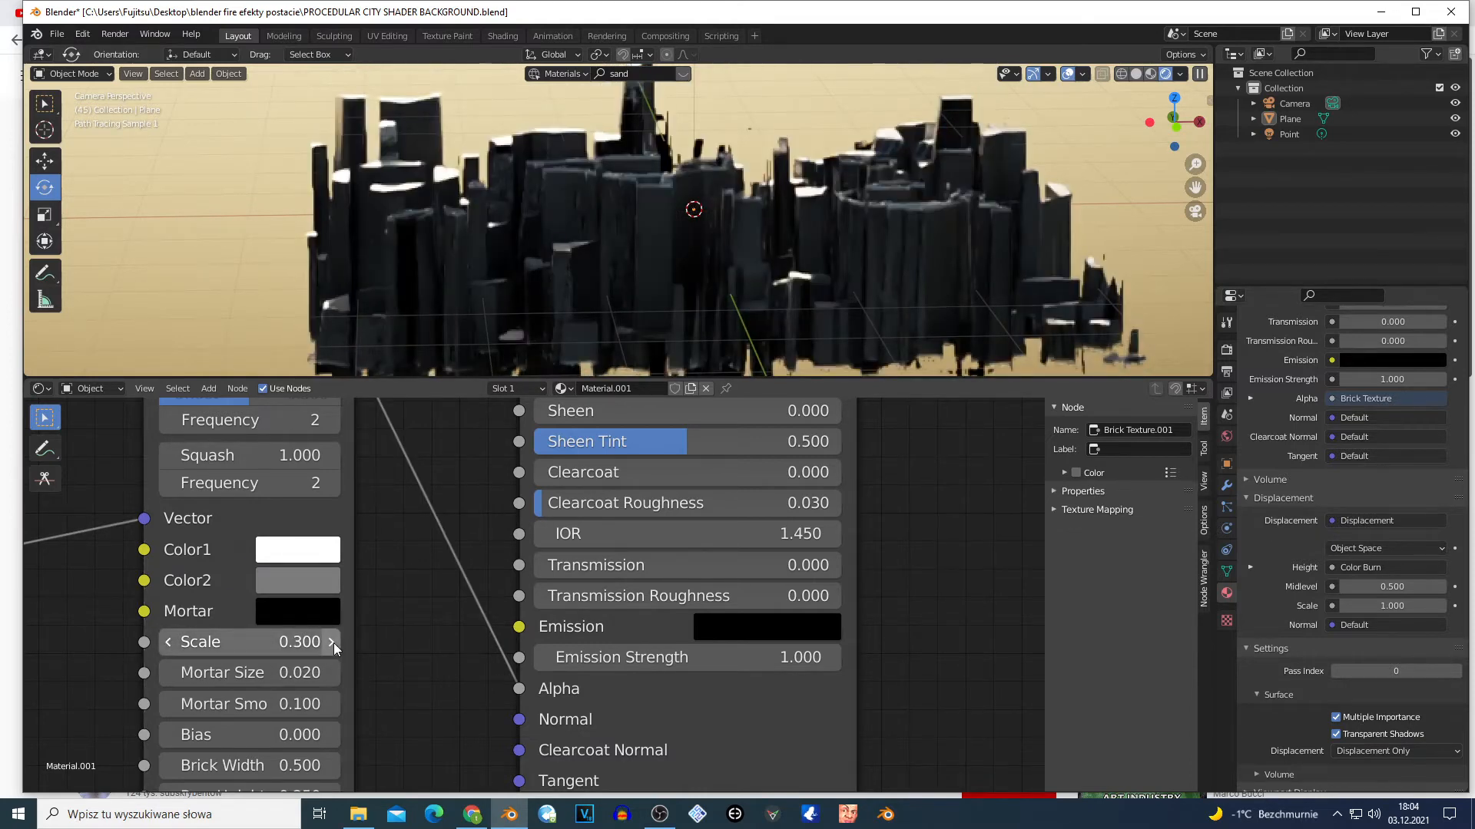
click(331, 642)
click(331, 642)
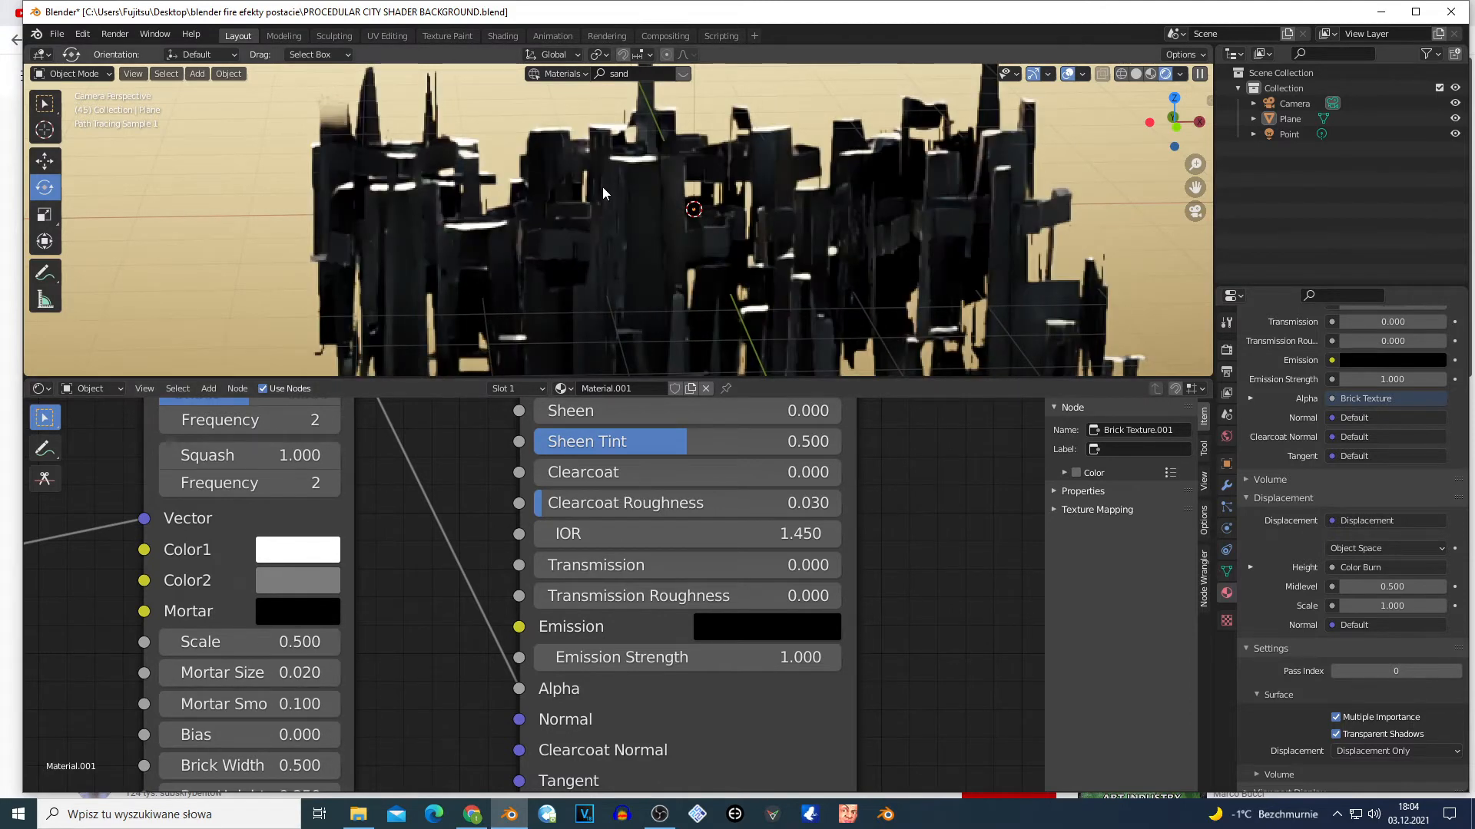
Step: Select all nodes of the material and combine them into a node group
scroll(588, 287, down, 2)
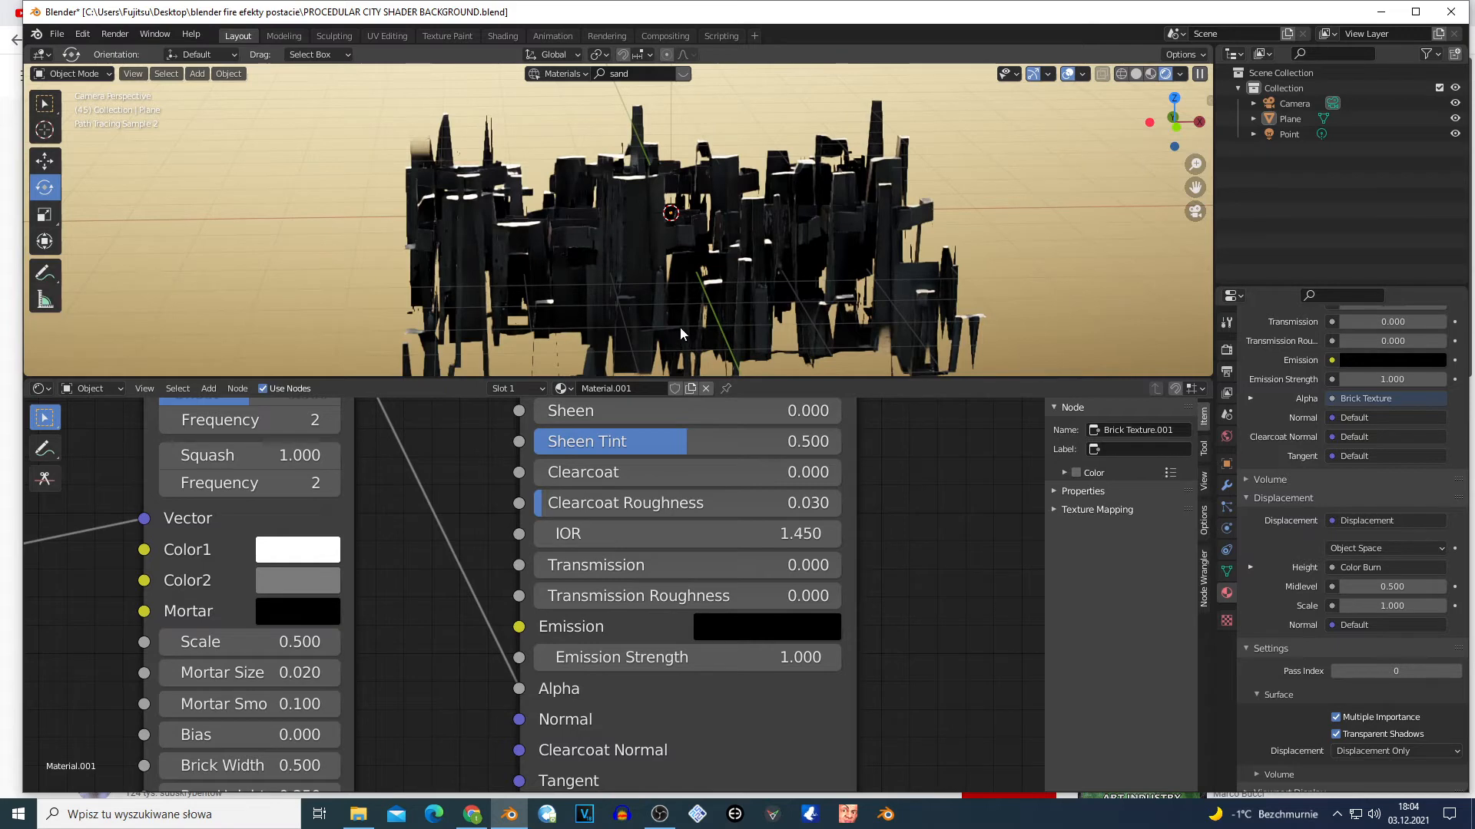
scroll(823, 726, down, 4)
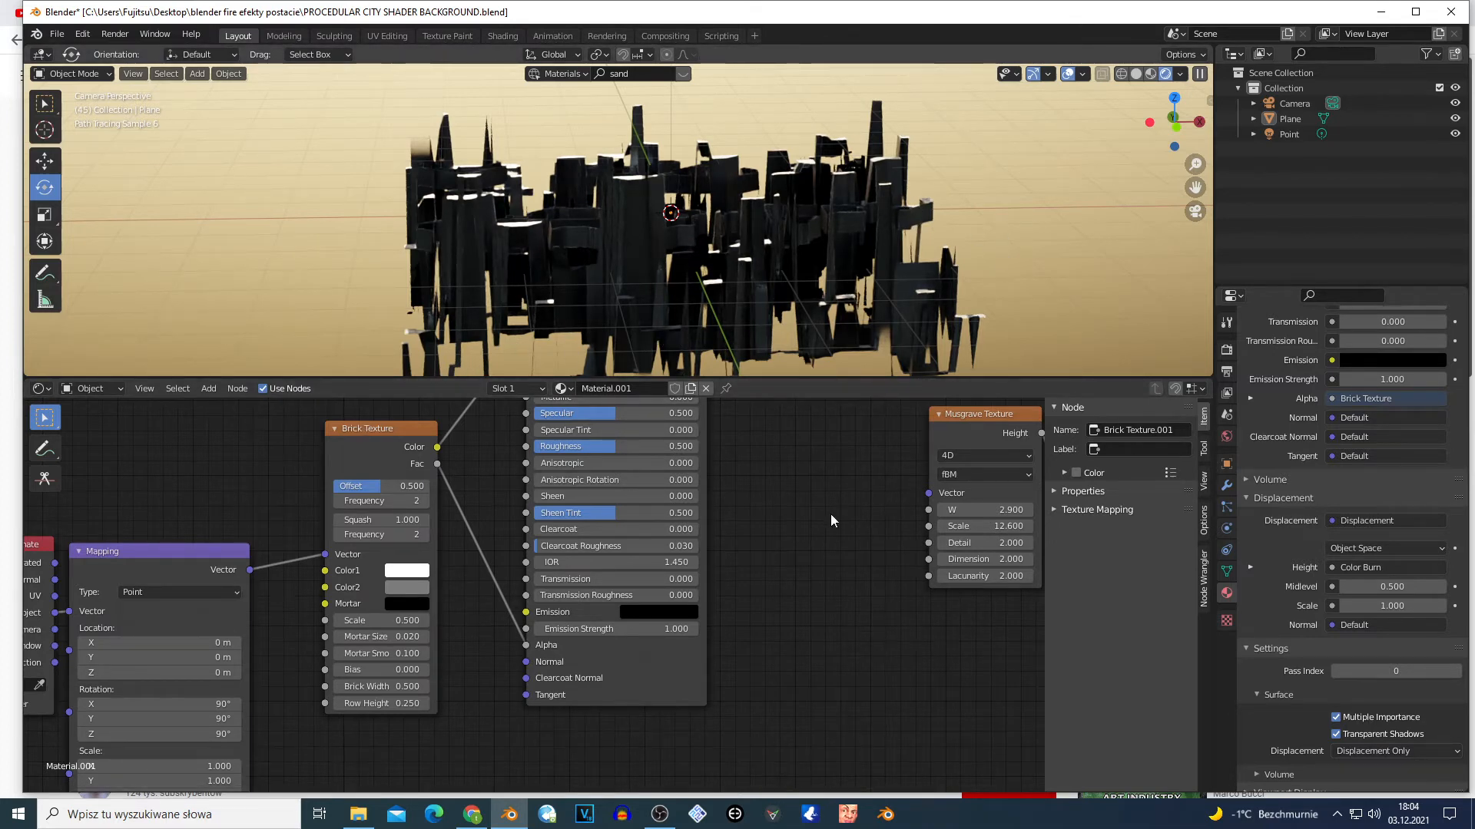
scroll(590, 665, down, 5)
click(298, 602)
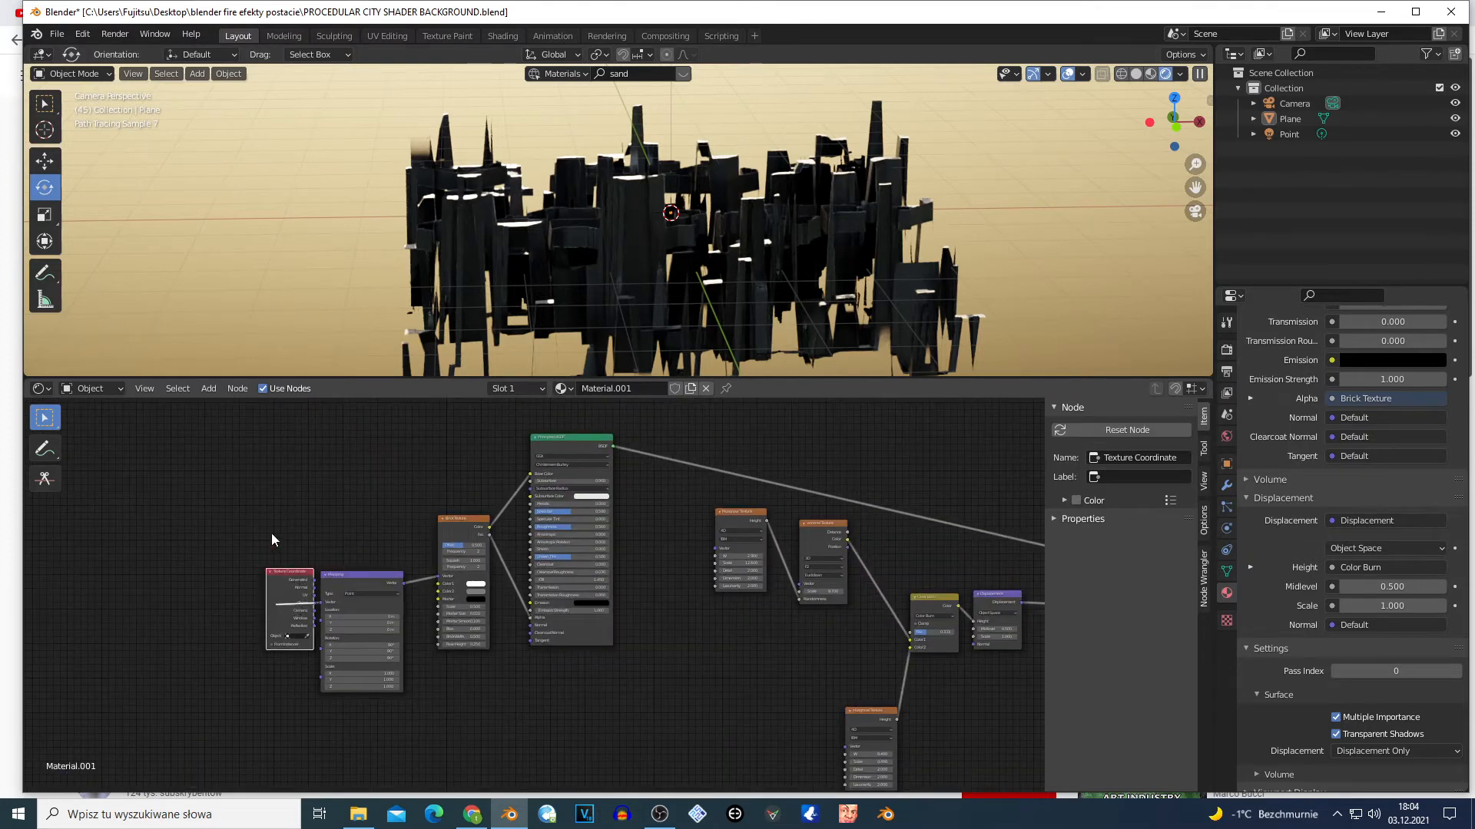
scroll(528, 614, down, 4)
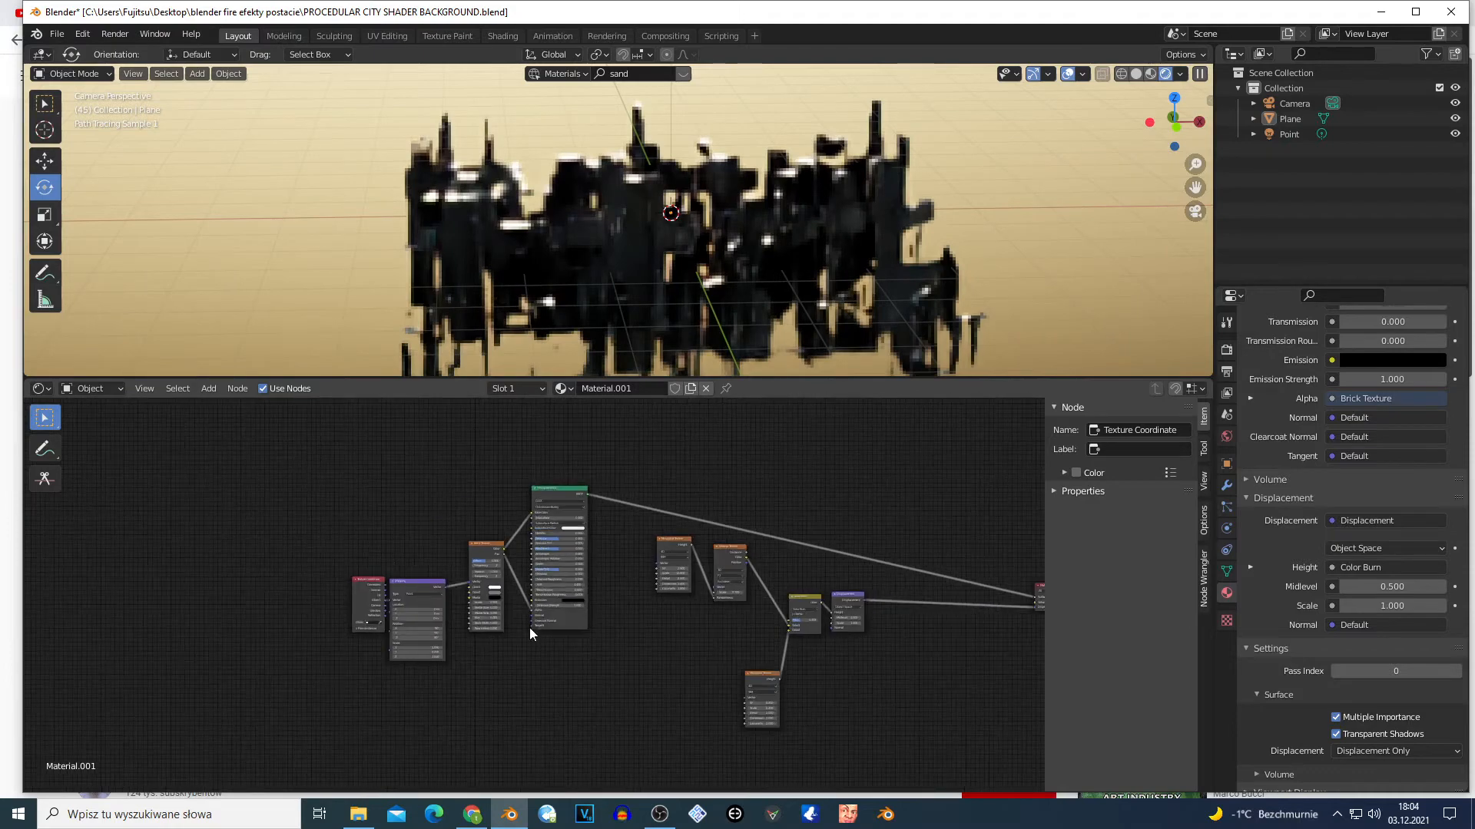
drag(952, 713, 371, 504)
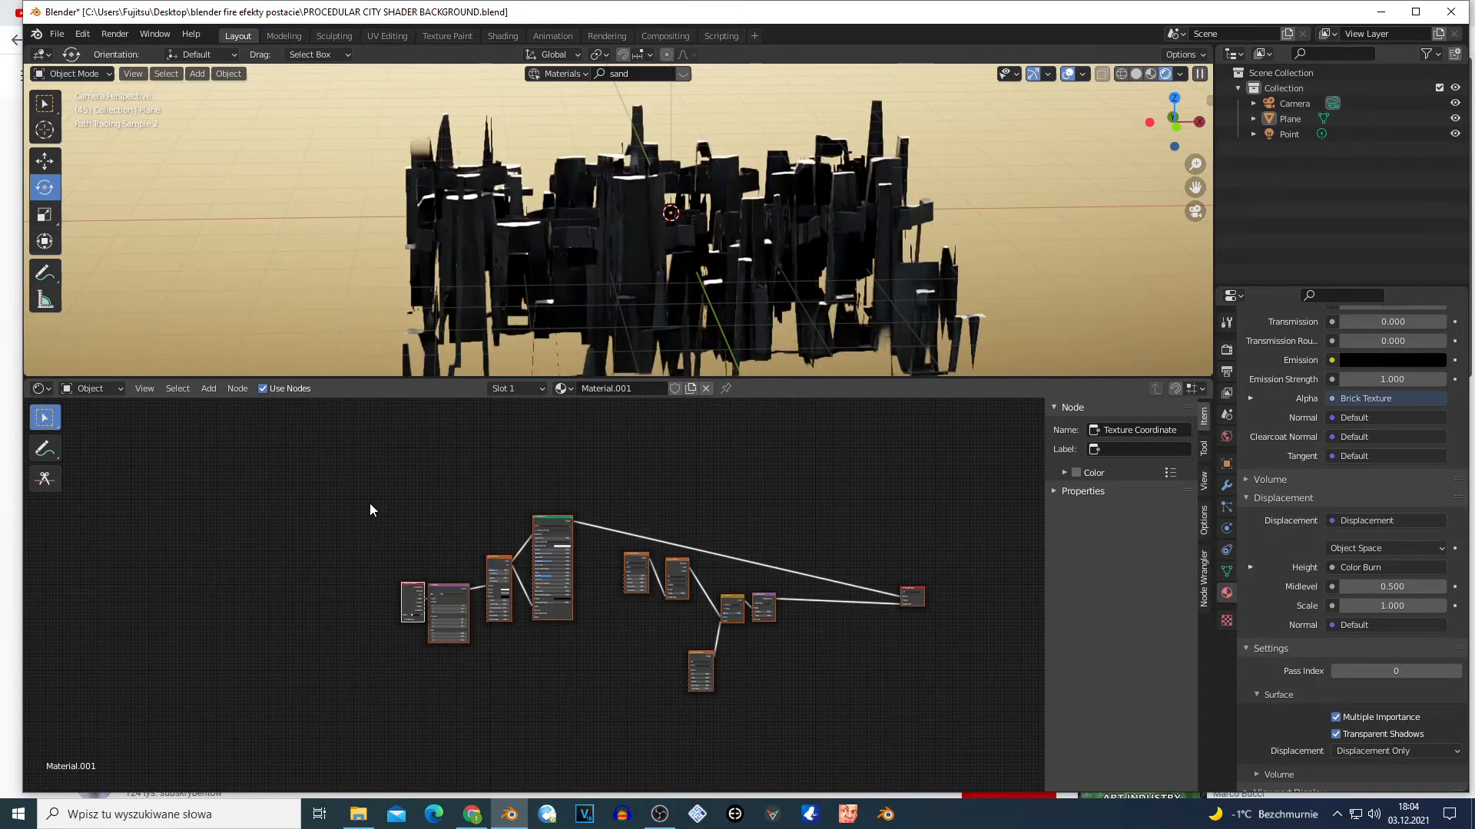
key(ctrl+g)
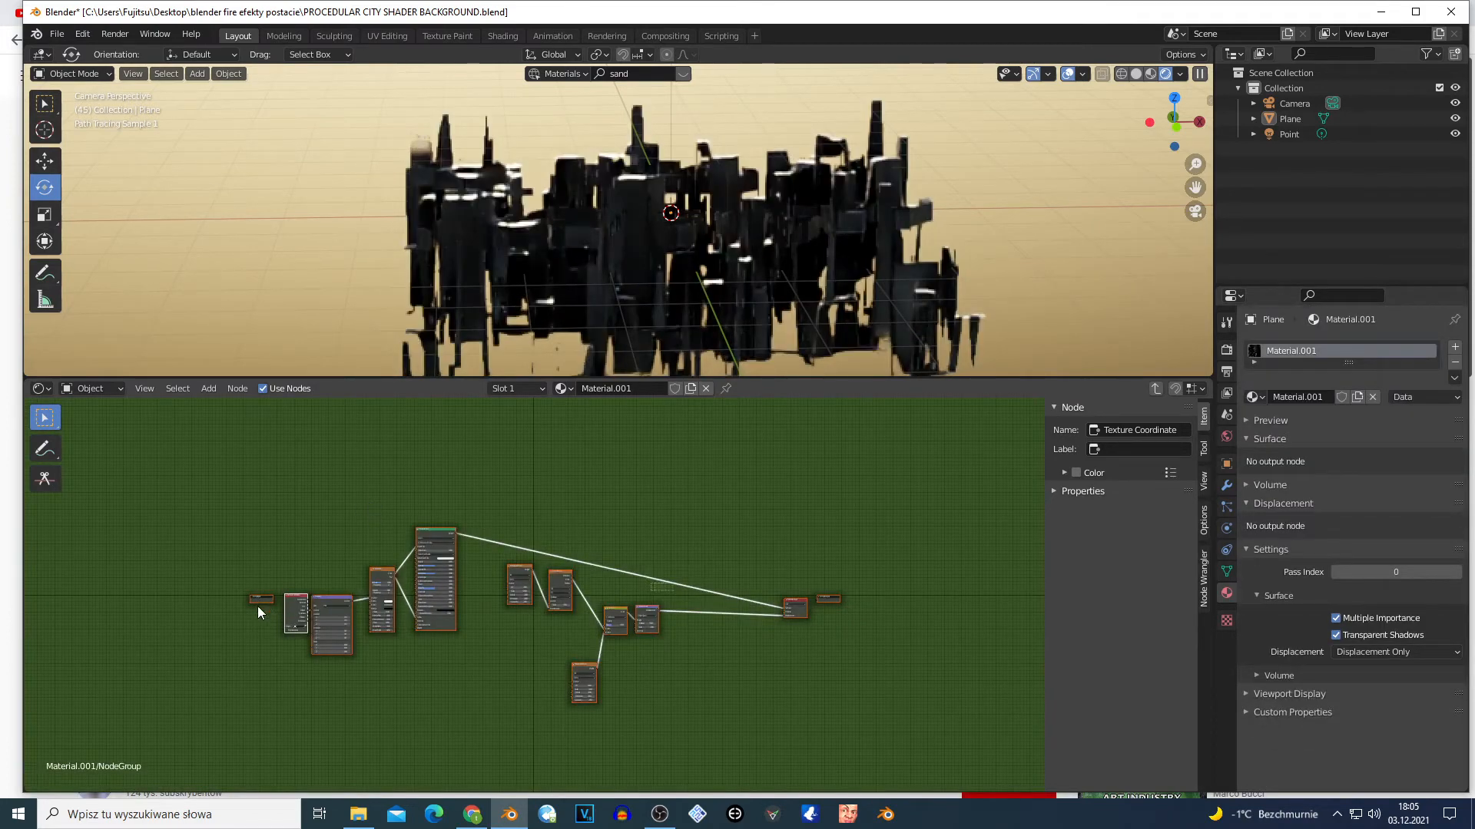
Step: Move the Group Input node into the empty space below the node tree, to the left of the lower Musgrave Texture
drag(259, 601, 437, 525)
scroll(476, 593, up, 4)
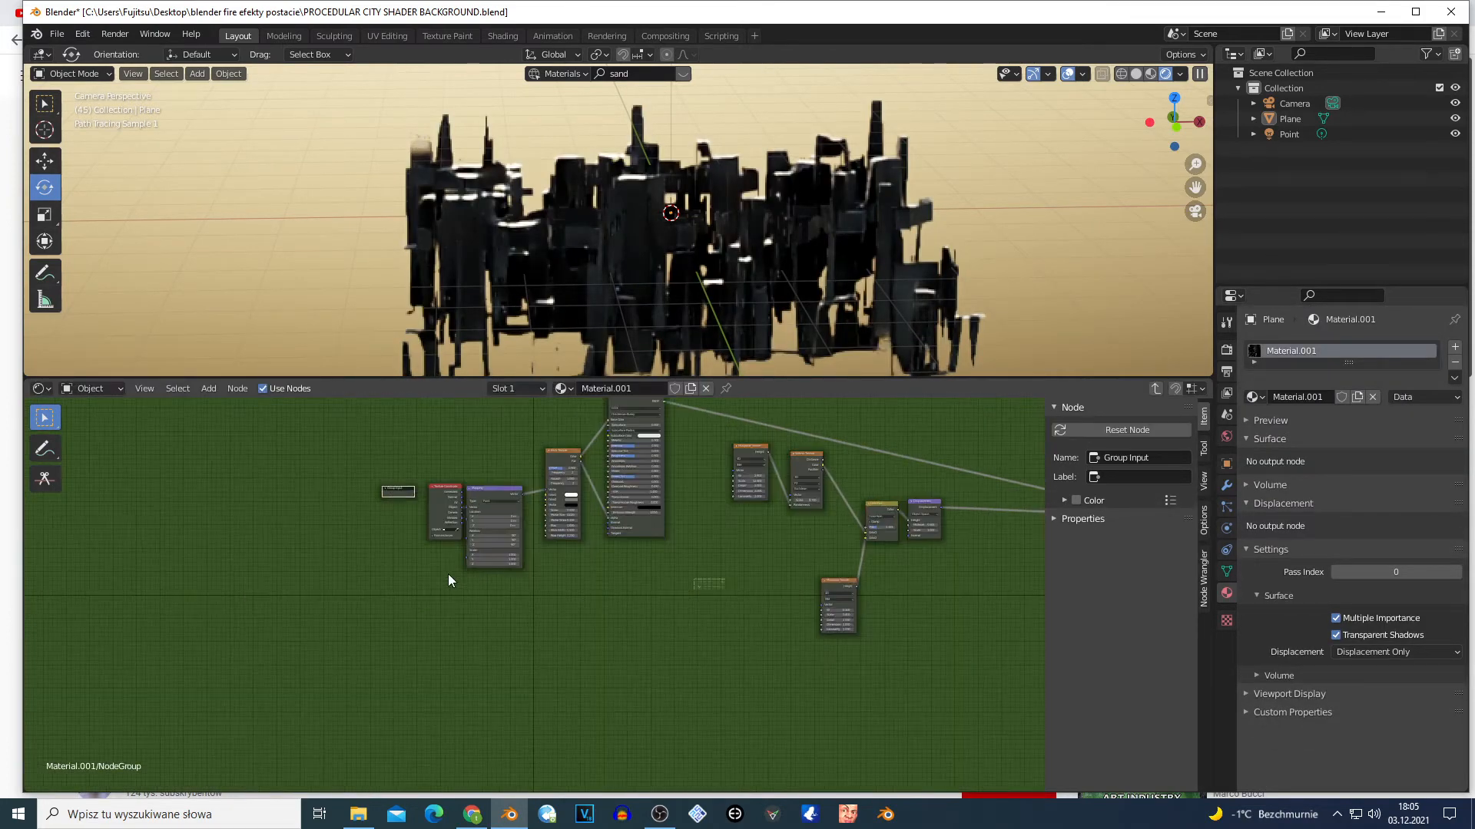
drag(329, 444, 827, 622)
scroll(850, 643, down, 4)
drag(998, 614, 439, 457)
click(651, 606)
middle_drag(651, 605, 508, 615)
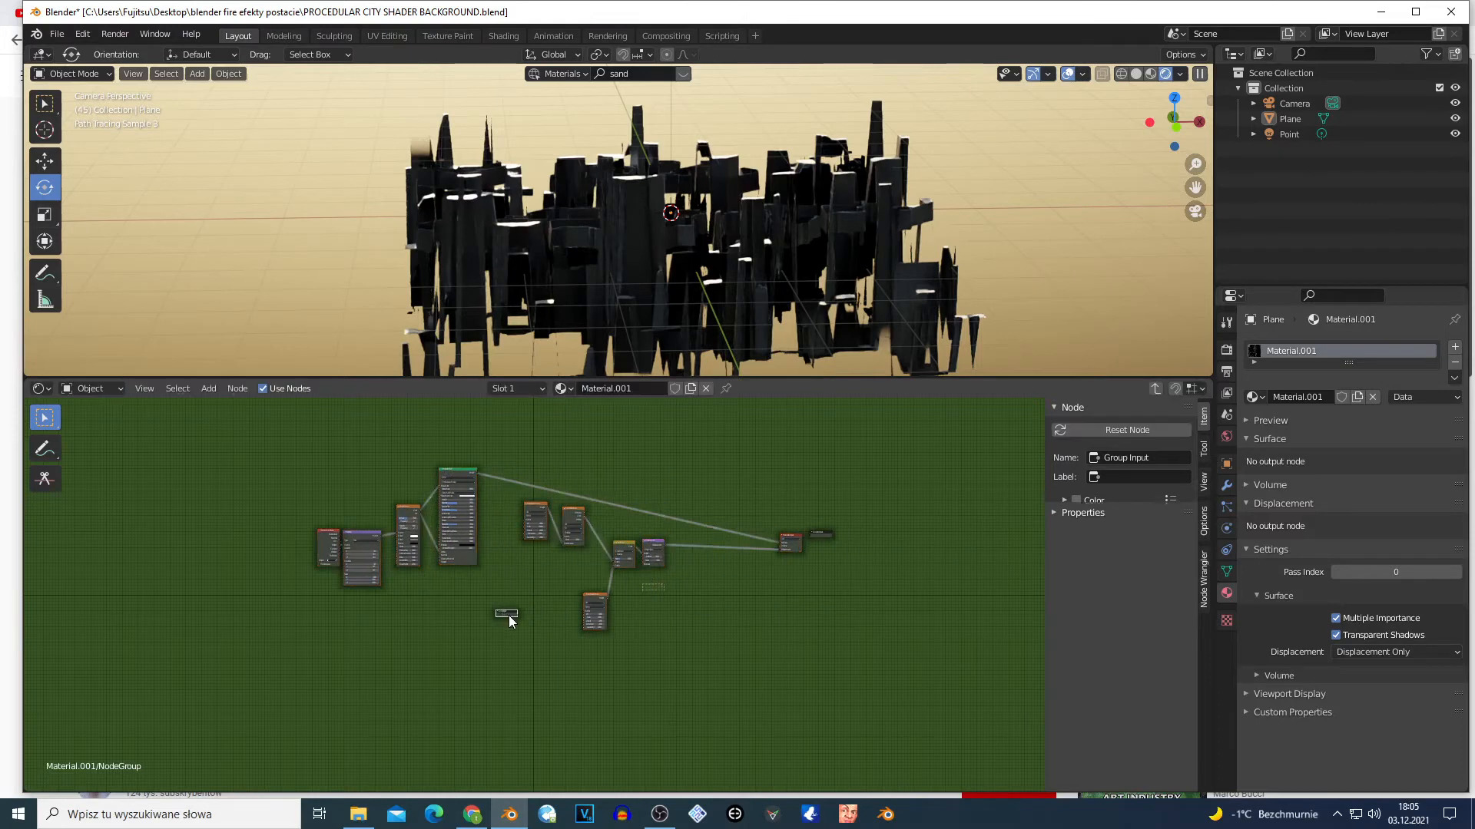
scroll(599, 657, up, 3)
scroll(652, 630, up, 2)
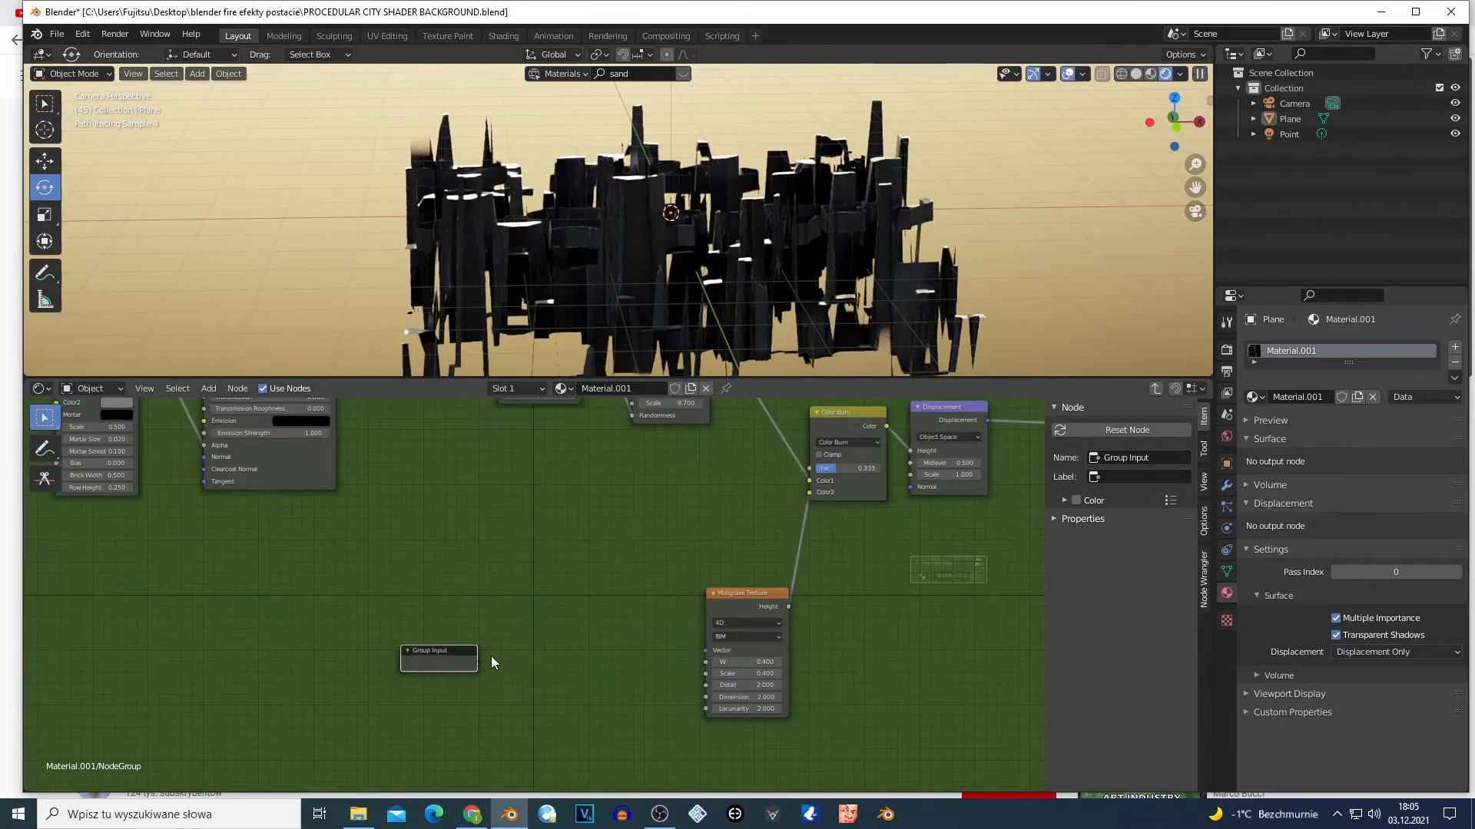
Step: Lower the Displacement node, connect the Group Input to its Scale socket, and shift the Group Input node closer
drag(934, 411, 941, 483)
scroll(586, 637, up, 1)
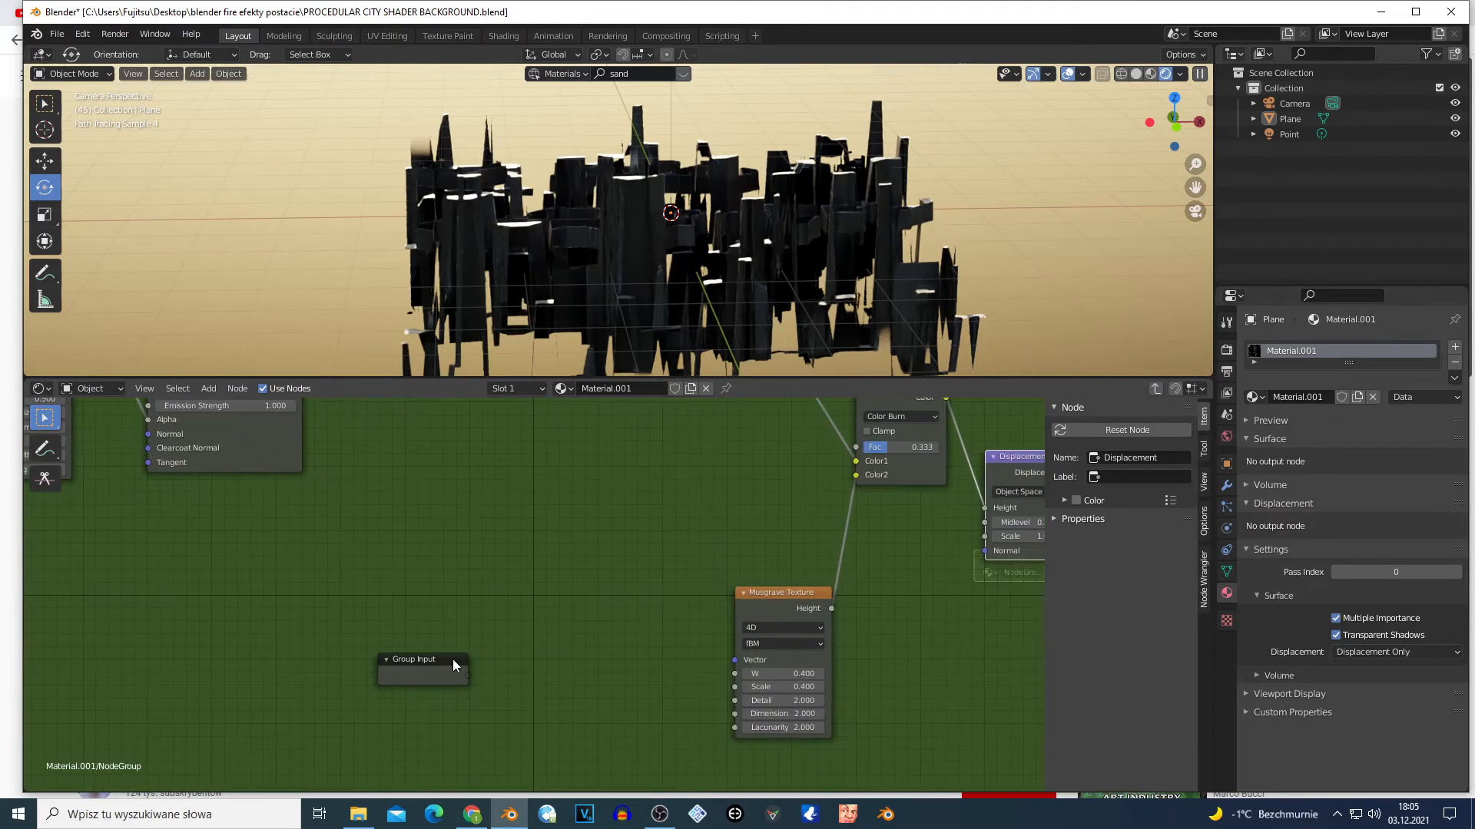
drag(507, 681, 986, 537)
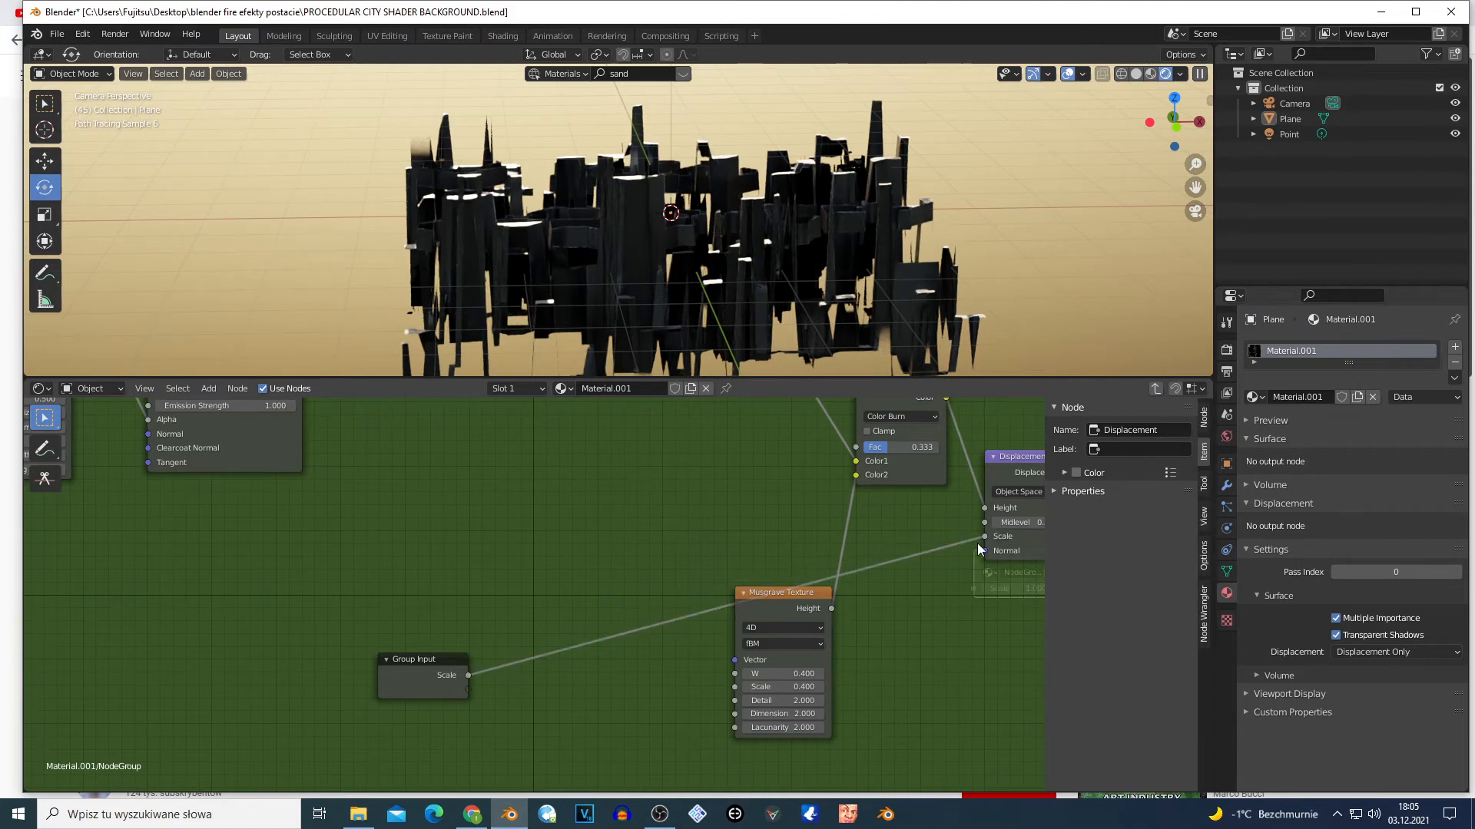
scroll(396, 686, up, 2)
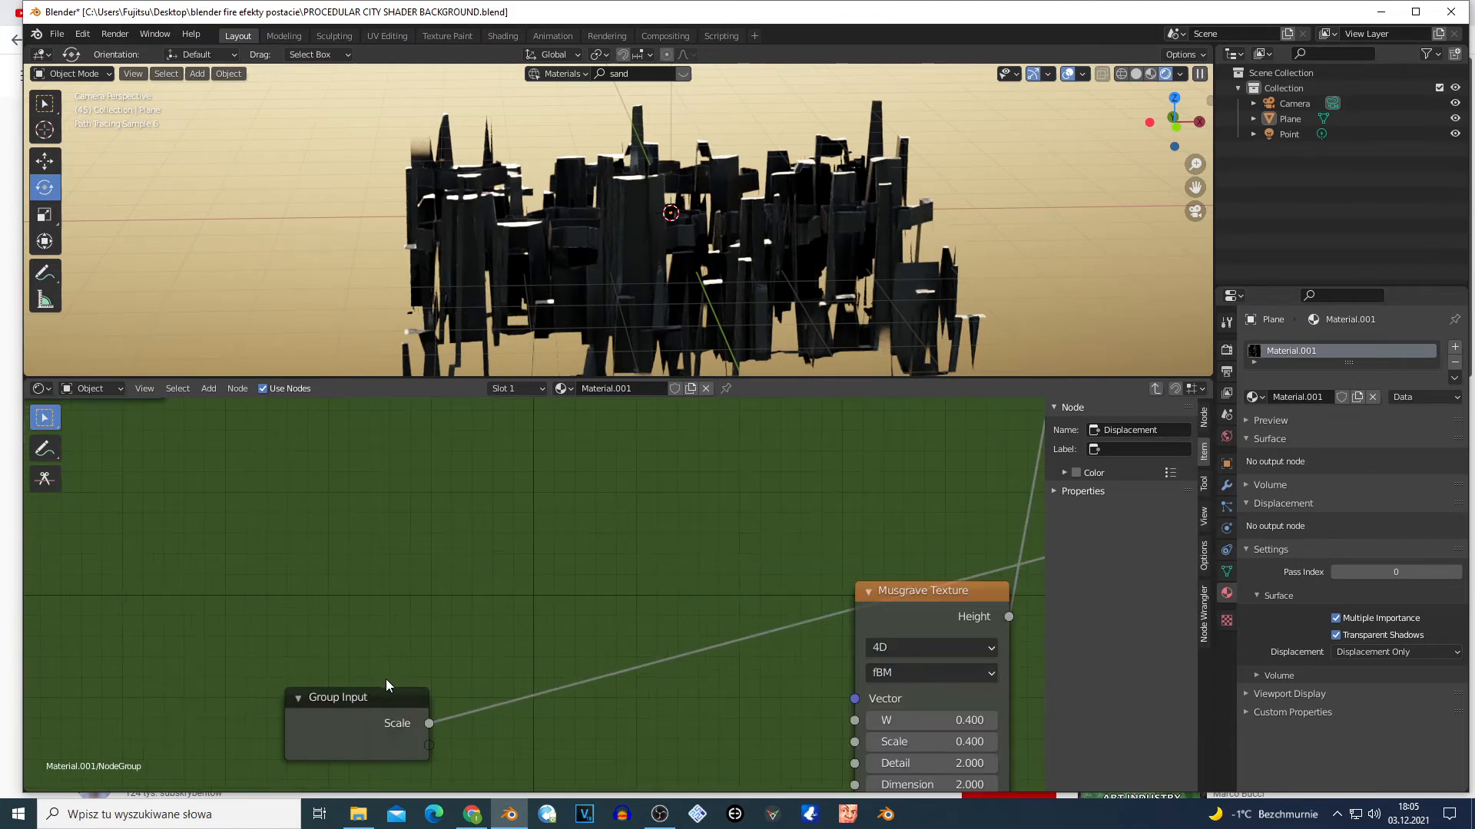
click(332, 709)
drag(333, 708, 430, 680)
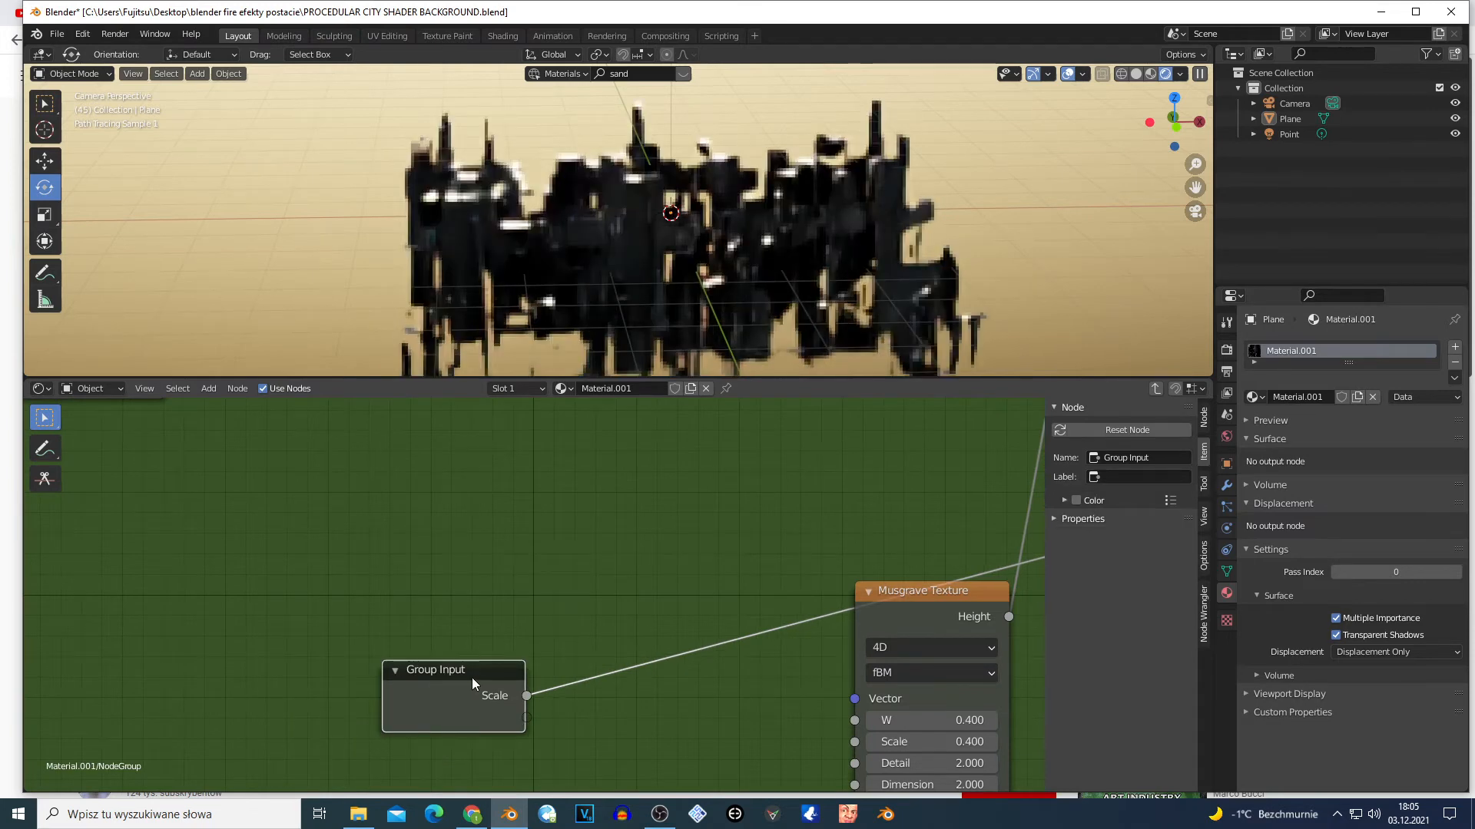
scroll(472, 677, down, 4)
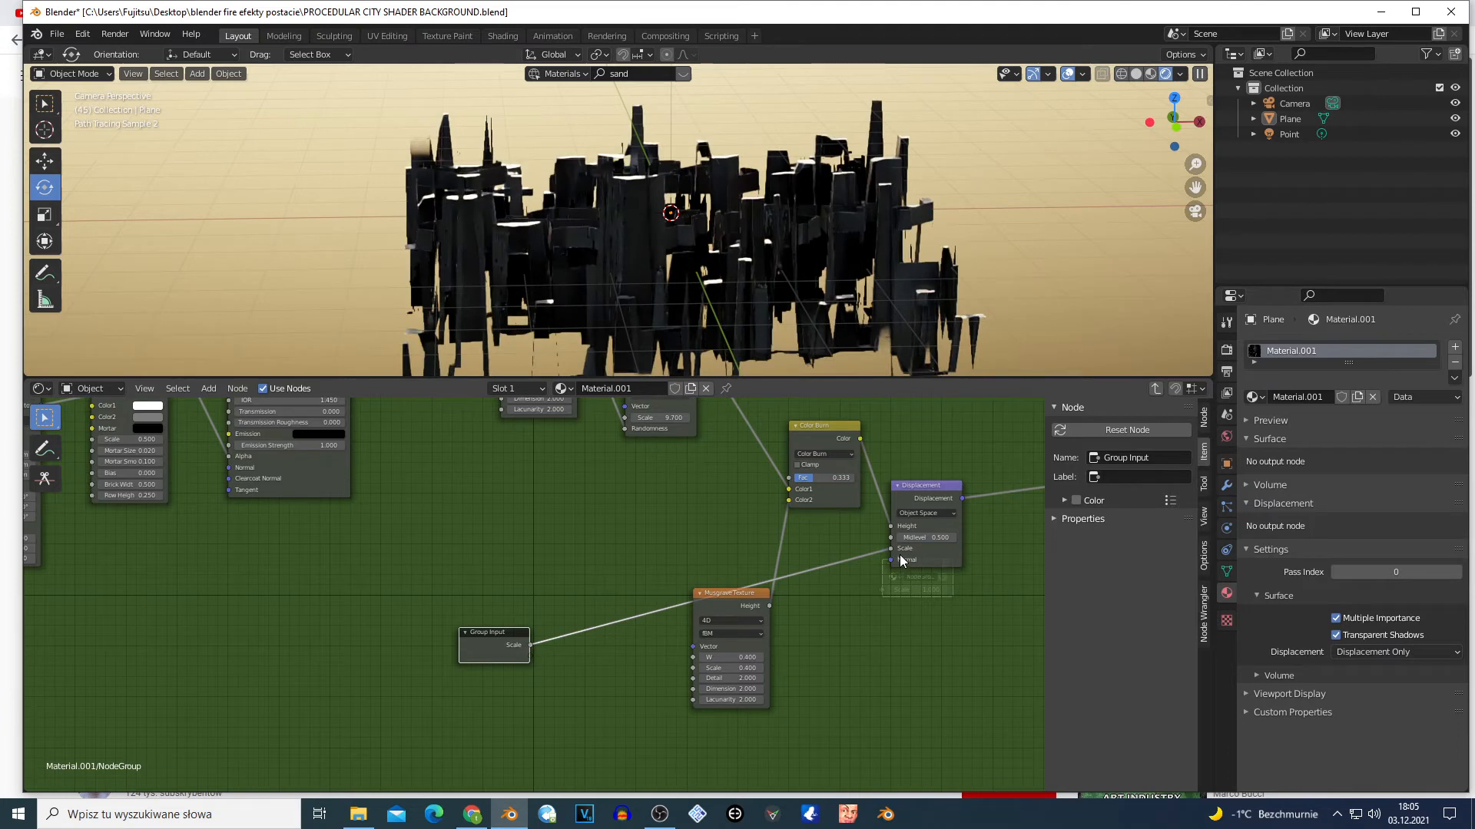
Step: Rename the group's displacement Scale input with a name beginning "SCALE HIGHT DISCPL"
click(1203, 436)
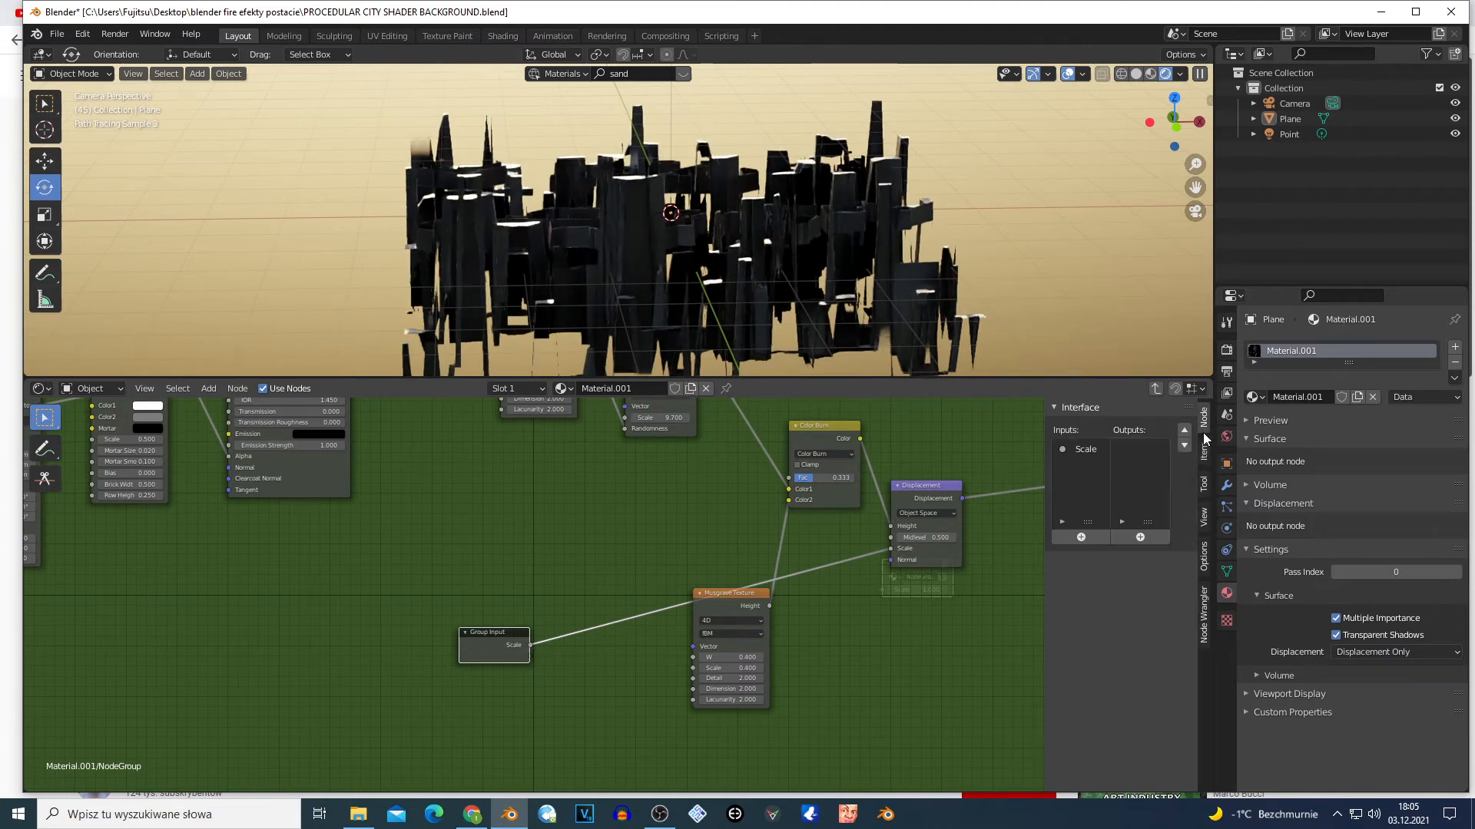
double_click(1089, 449)
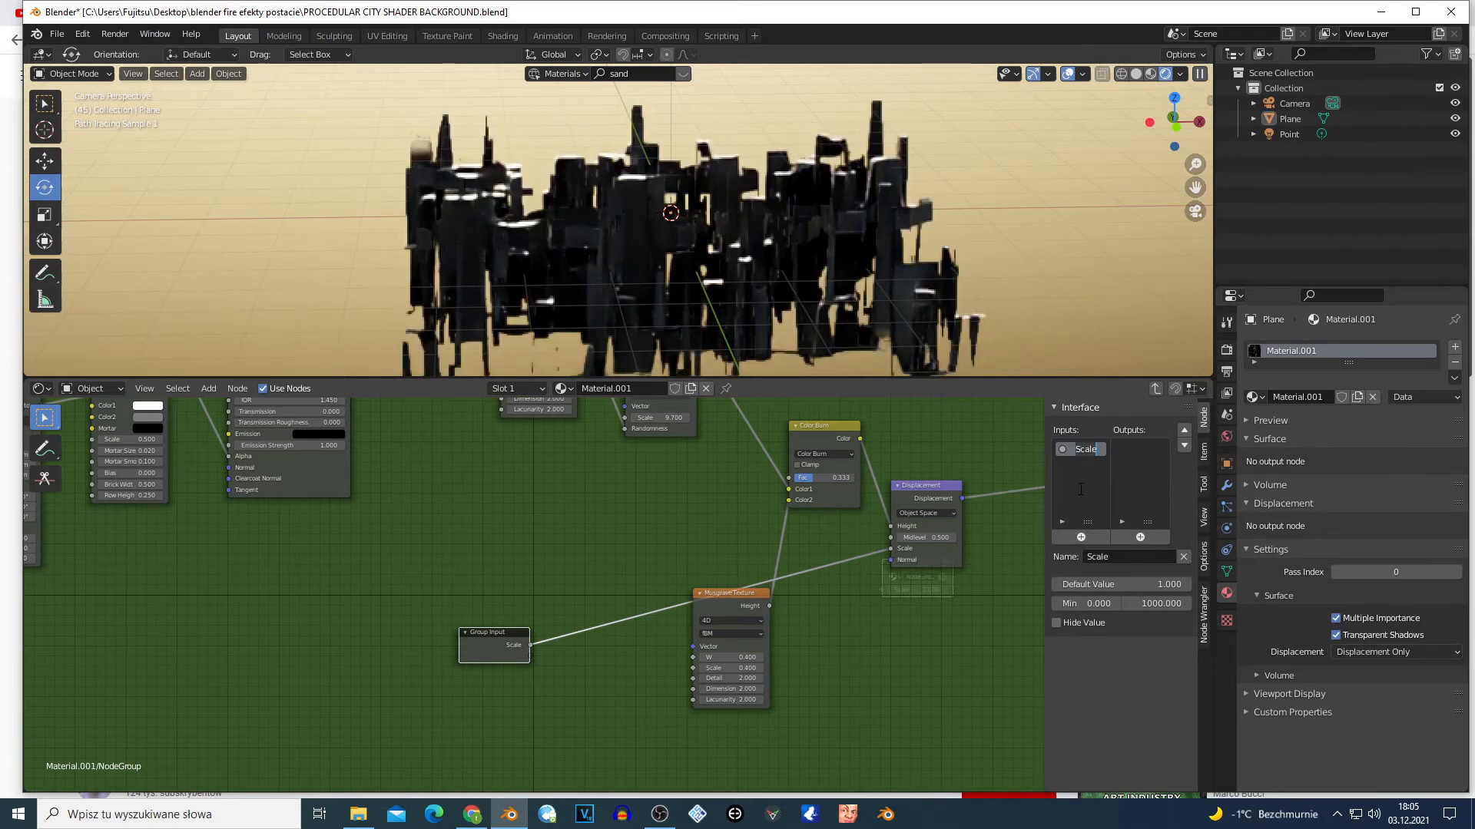
text(N)
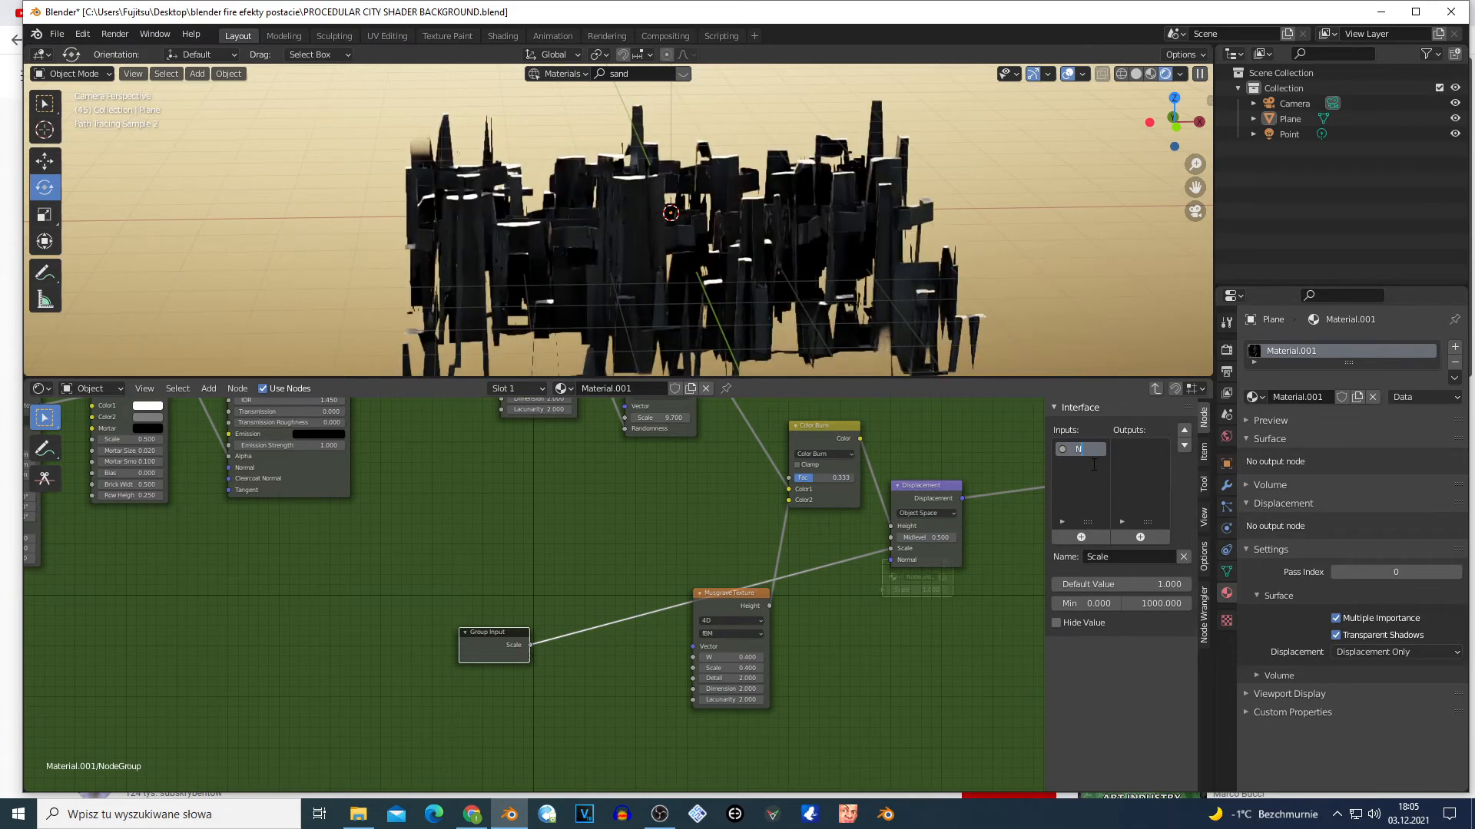
key(BackSpace)
text(SCALE)
key(BackSpace)
key(BackSpace)
key(BackSpace)
key(BackSpace)
key(BackSpace)
text(HIGHT)
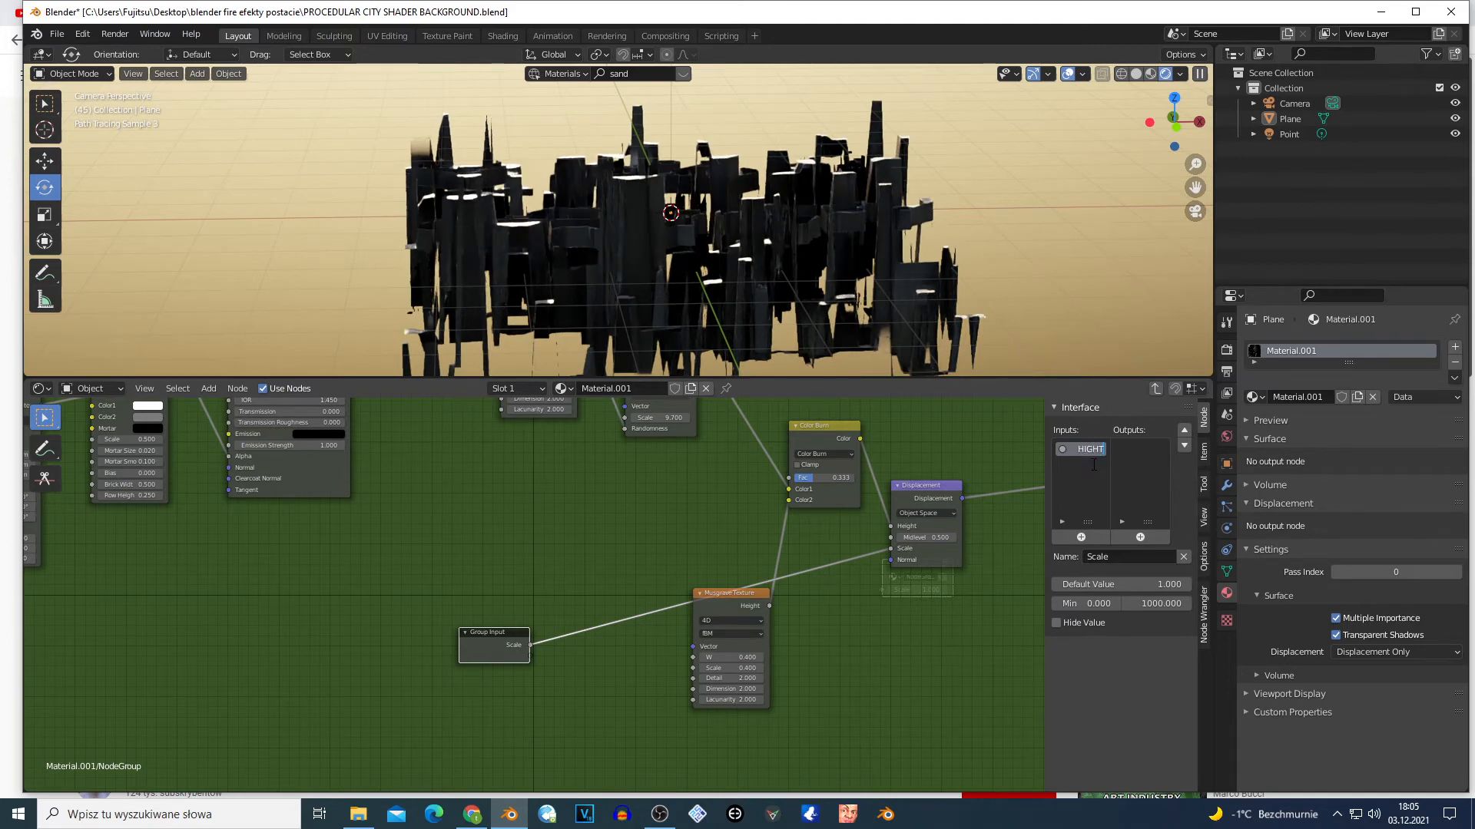
key(BackSpace)
key(BackSpace)
key(BackSpace)
key(BackSpace)
key(BackSpace)
text(LAMEN)
key(Return)
Step: Expose the lower Musgrave Texture's Scale as a group input and name it "Scale MASGRAVIE 1"
scroll(610, 621, up, 1)
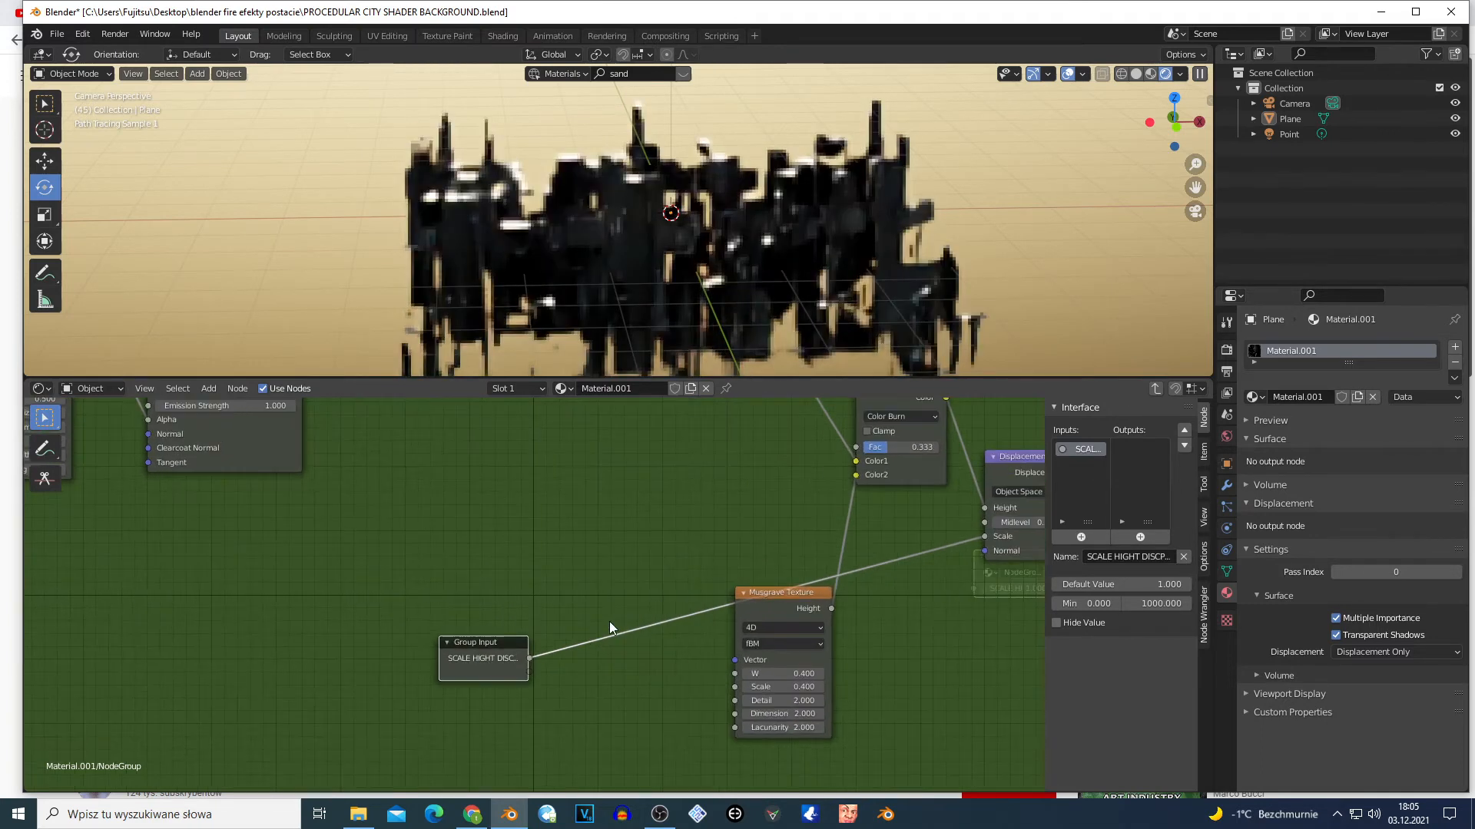
scroll(603, 623, down, 1)
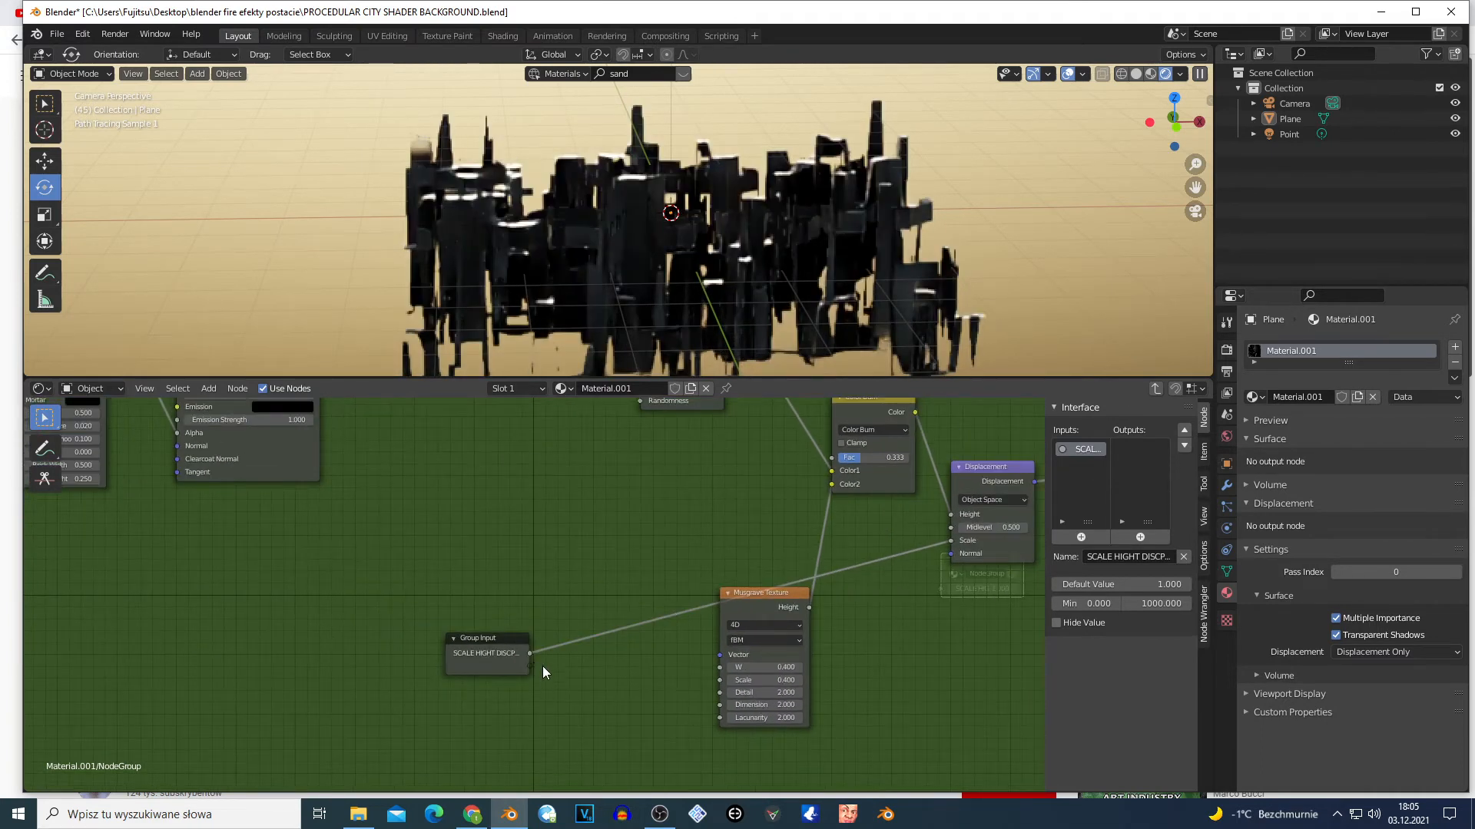
scroll(561, 688, up, 1)
scroll(574, 701, up, 1)
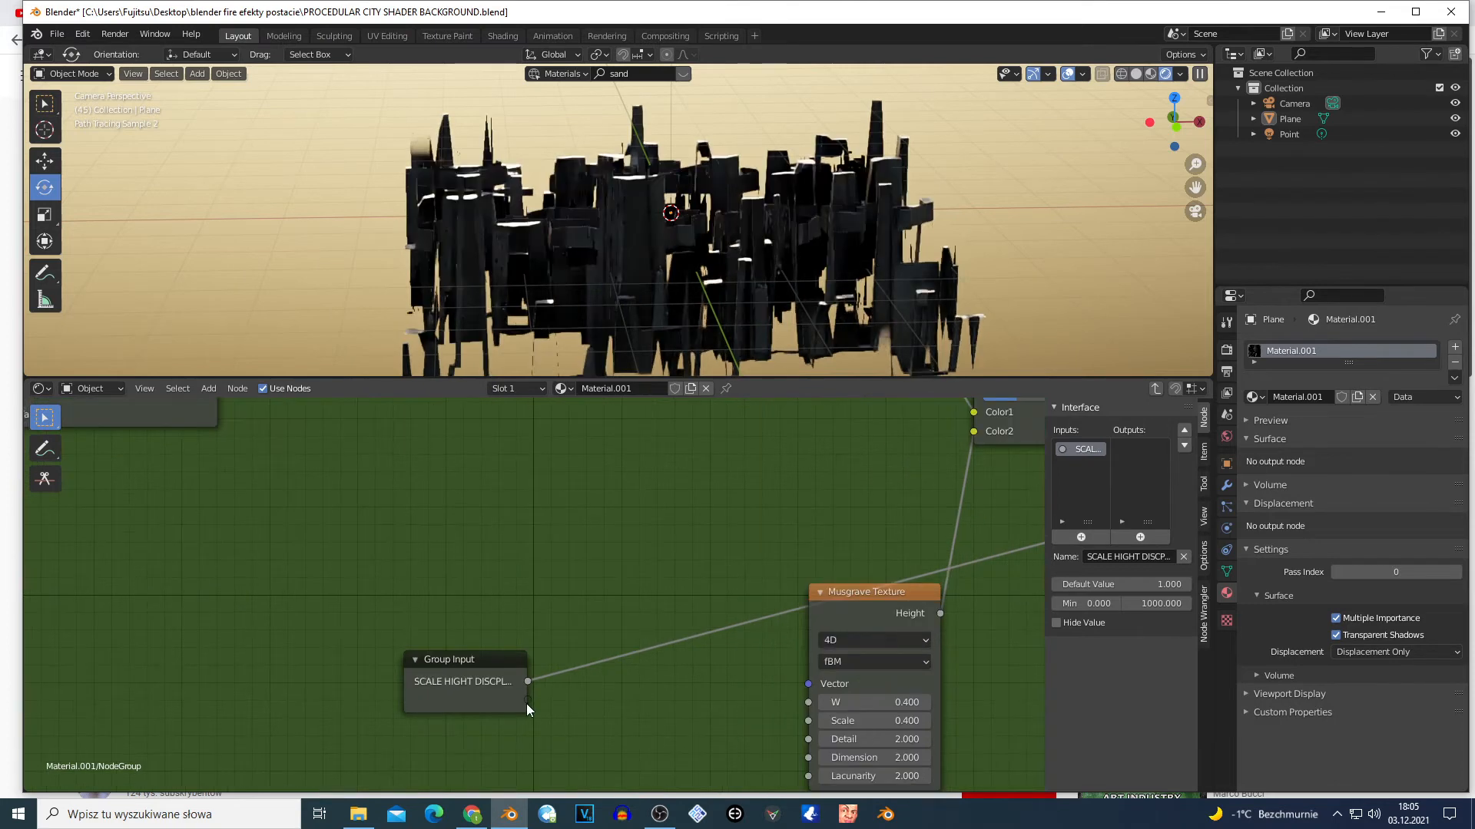
drag(527, 701, 818, 722)
click(1080, 465)
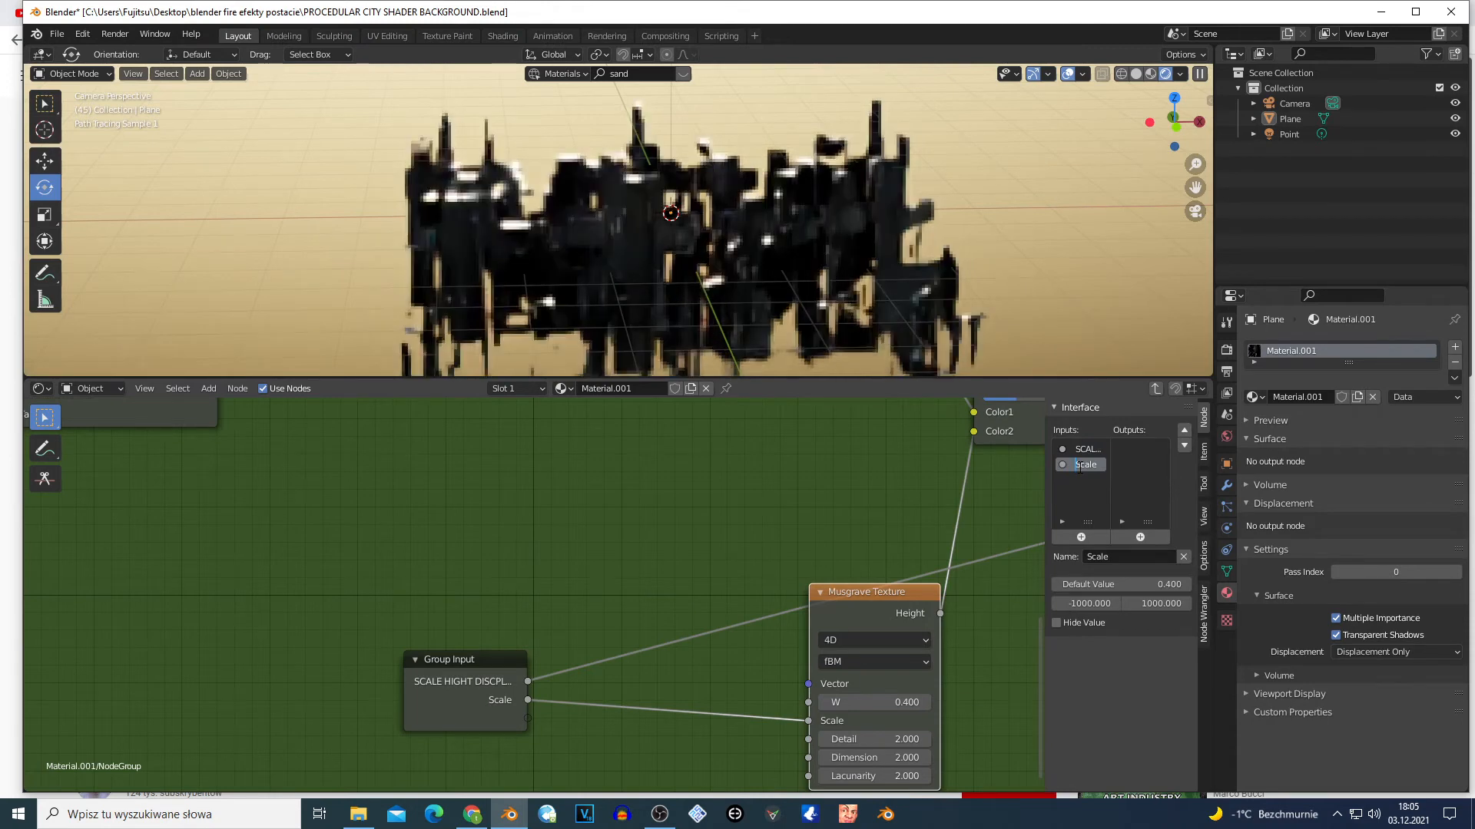
double_click(1079, 466)
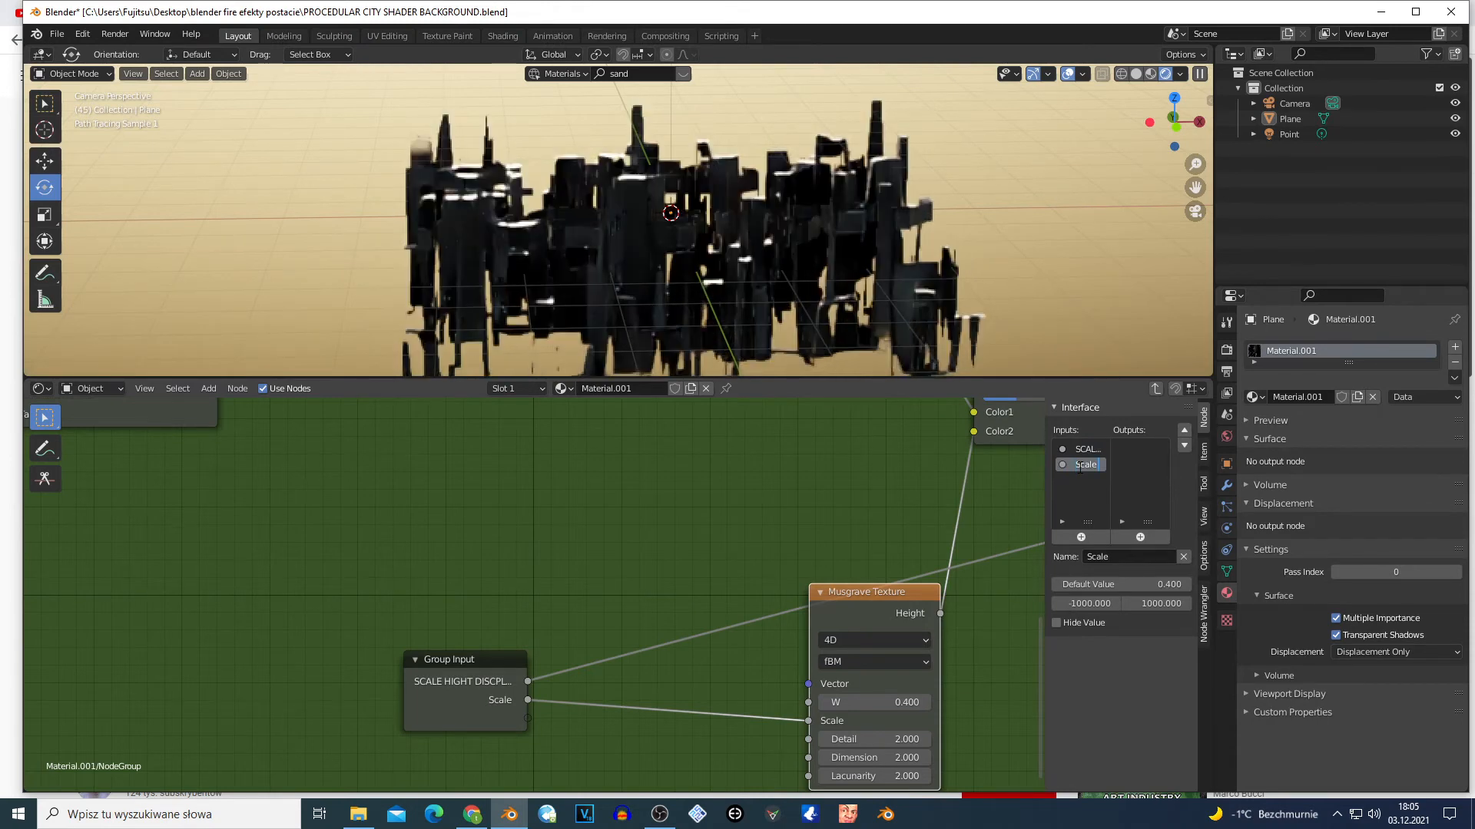
text(MASGRAVIE 1)
key(Return)
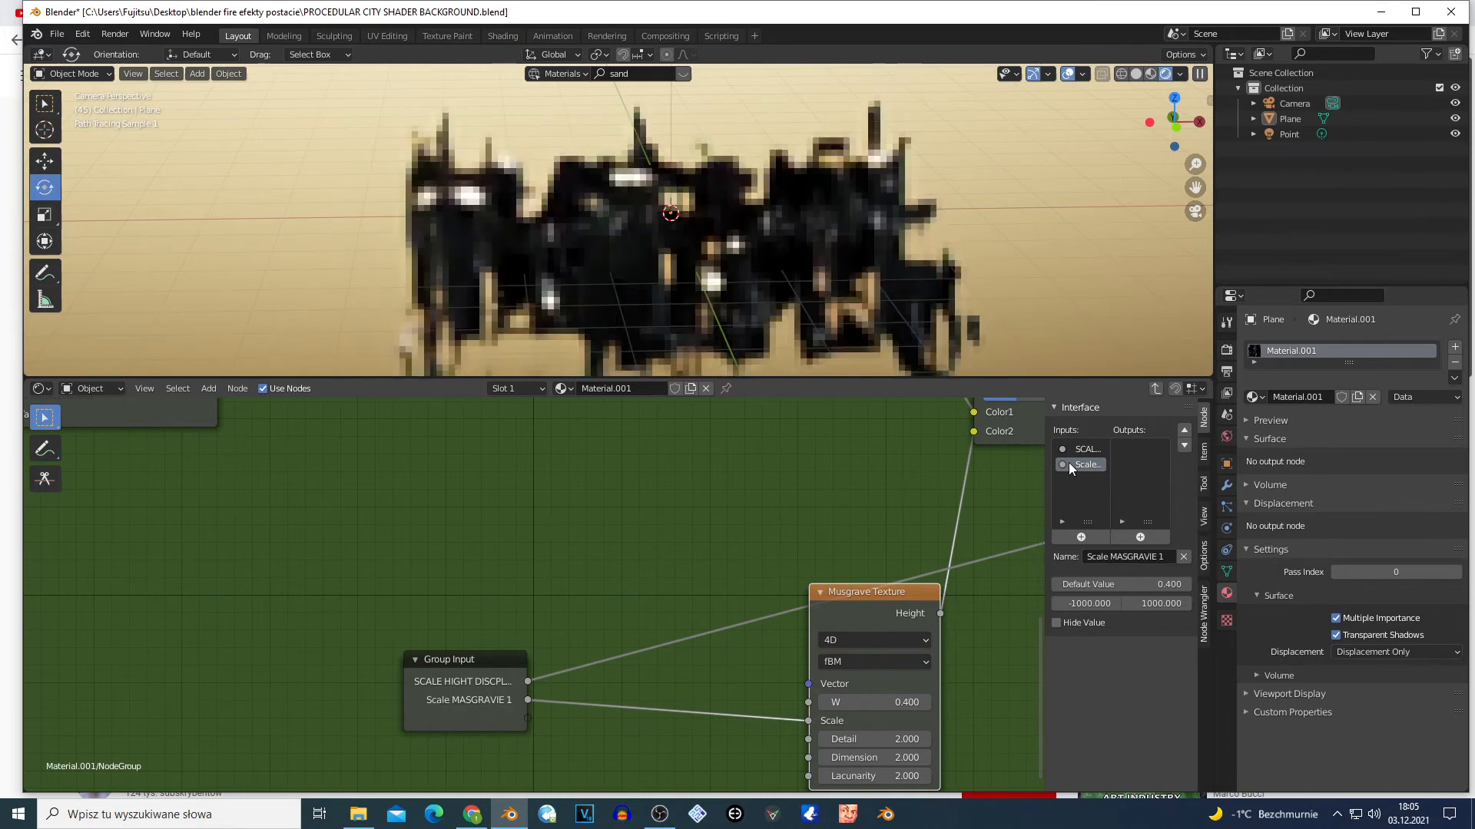
Step: Expose the Color Burn node's Fac as a group input and name it "Fac COLOR BURN"
scroll(535, 659, down, 3)
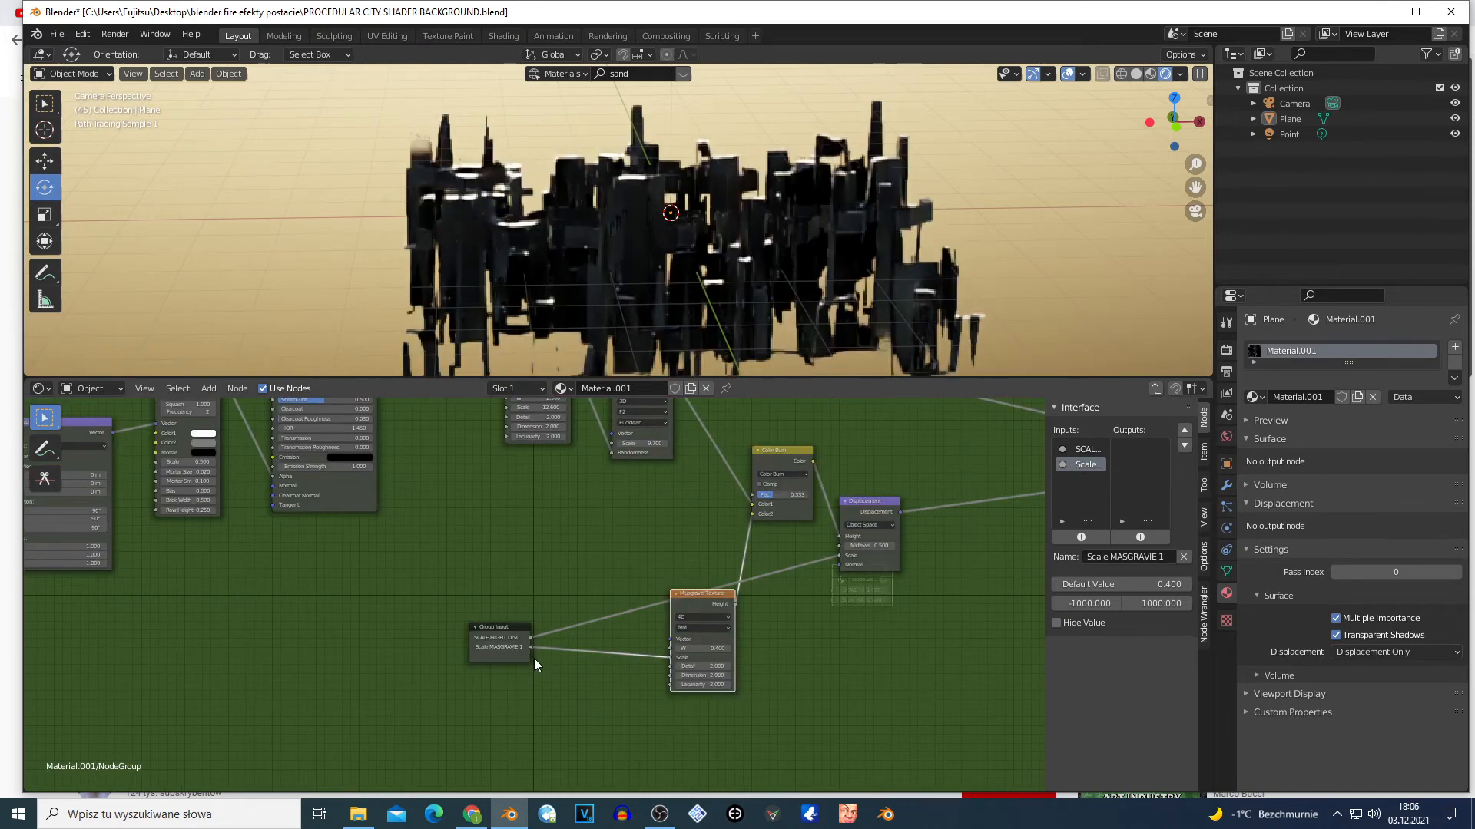
drag(533, 657, 752, 496)
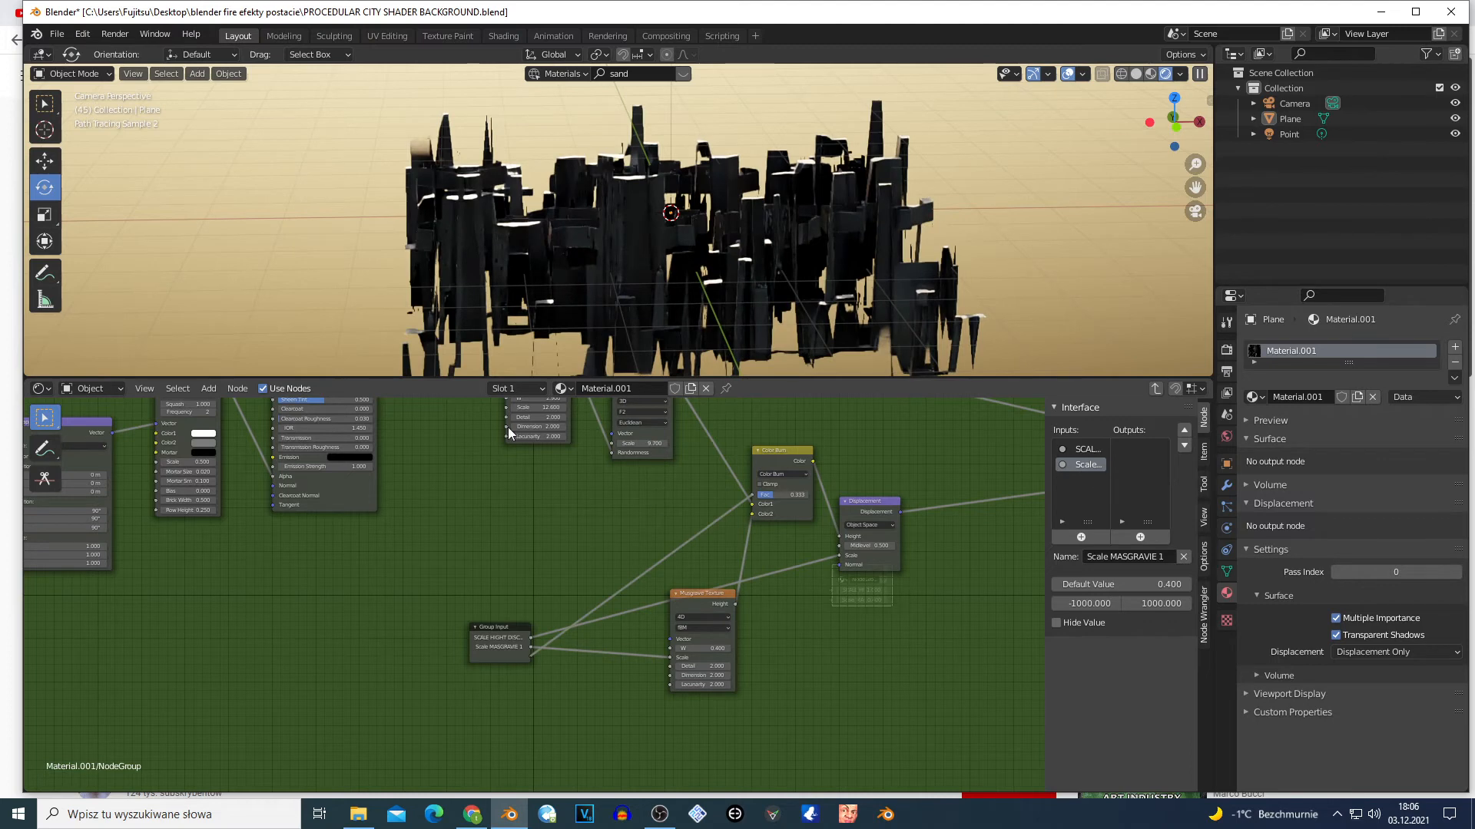
scroll(791, 508, up, 1)
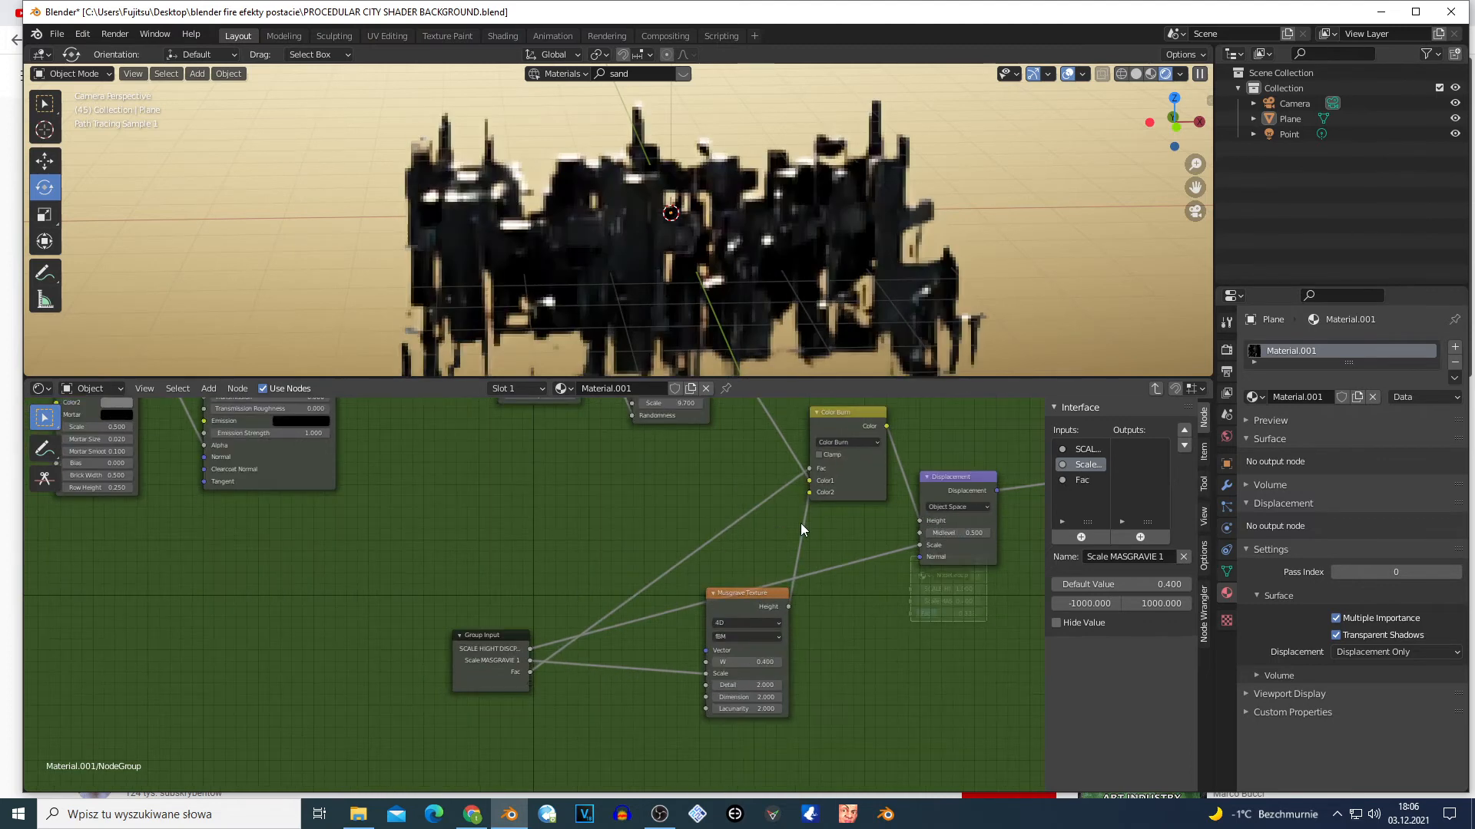
click(1079, 480)
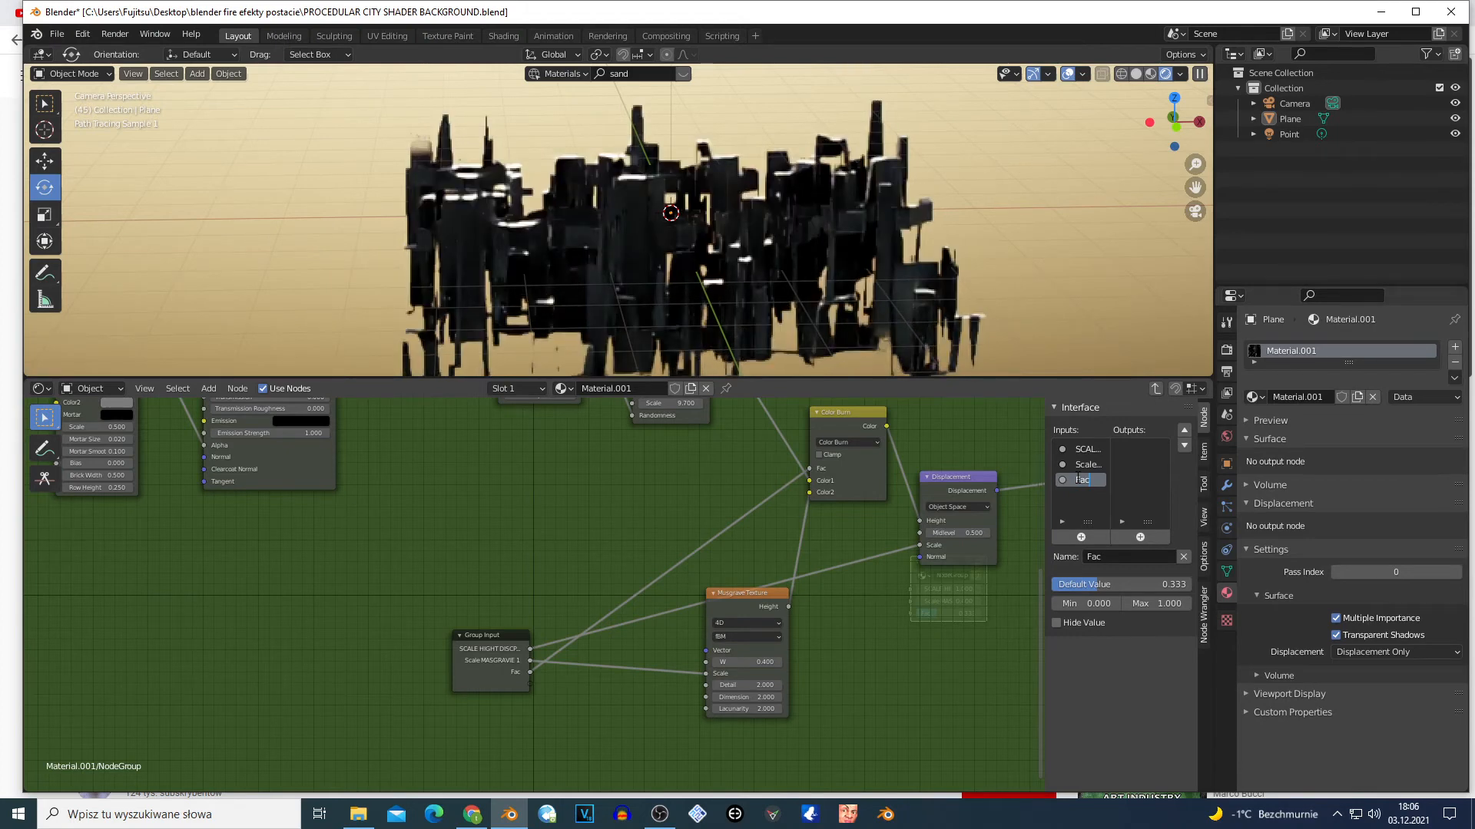
text(COLOR BURN)
key(Return)
Step: Expose the Voronoi Texture's Scale as a group input and name it "Scale VANOI TEXTURE"
scroll(684, 458, down, 1)
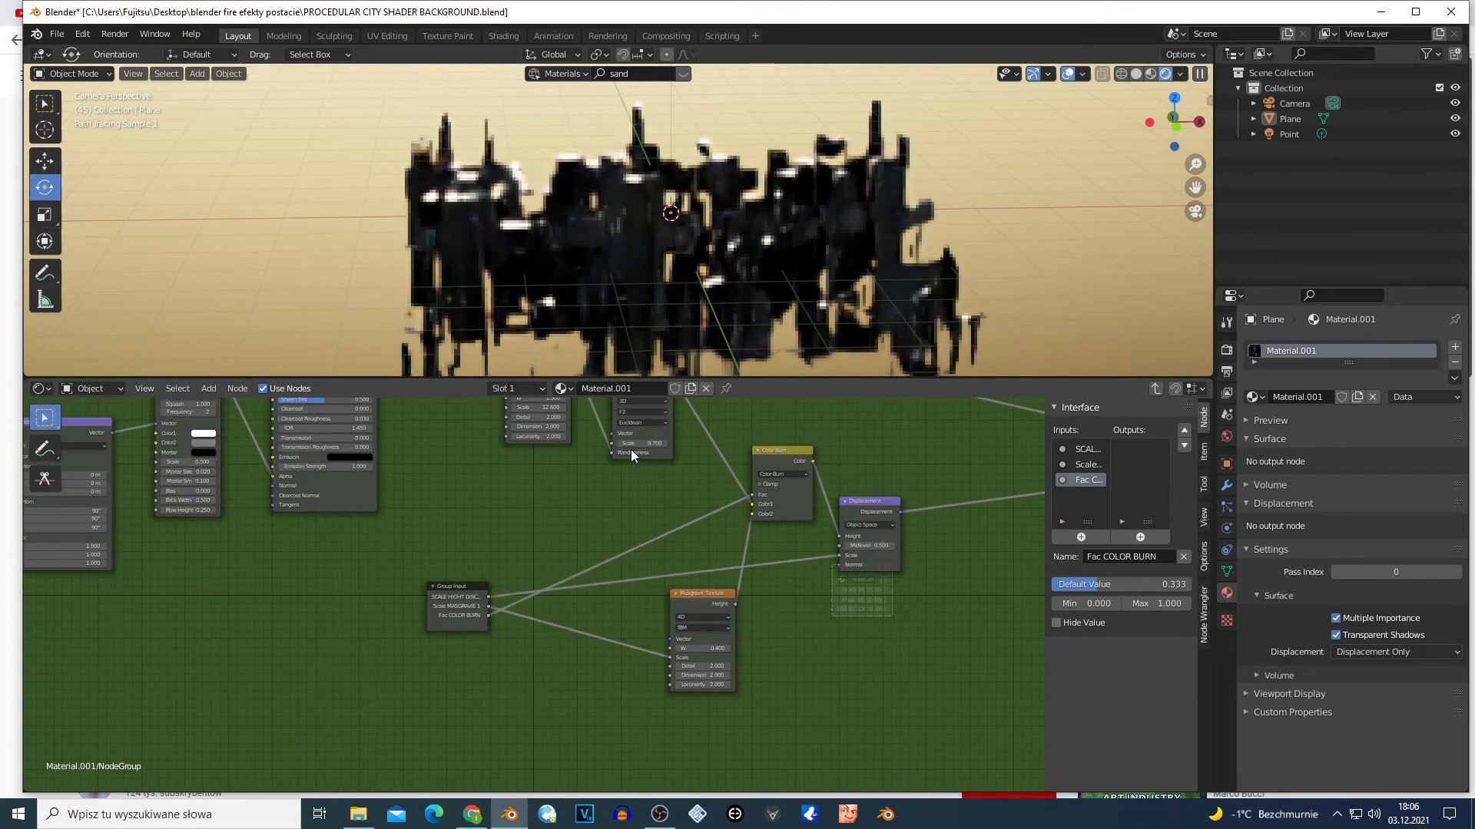
drag(629, 449, 638, 475)
scroll(479, 638, up, 1)
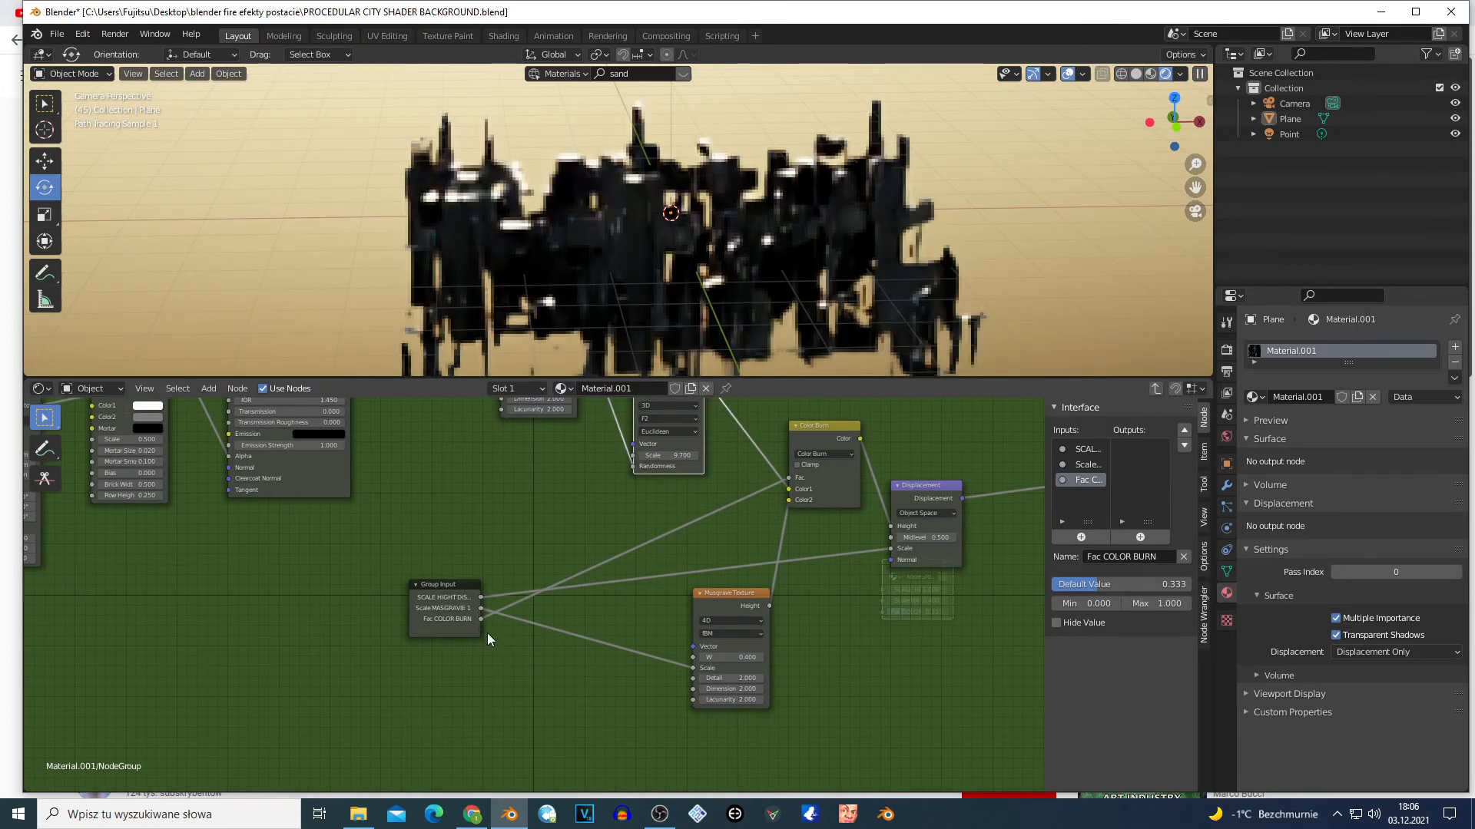
drag(481, 621, 636, 463)
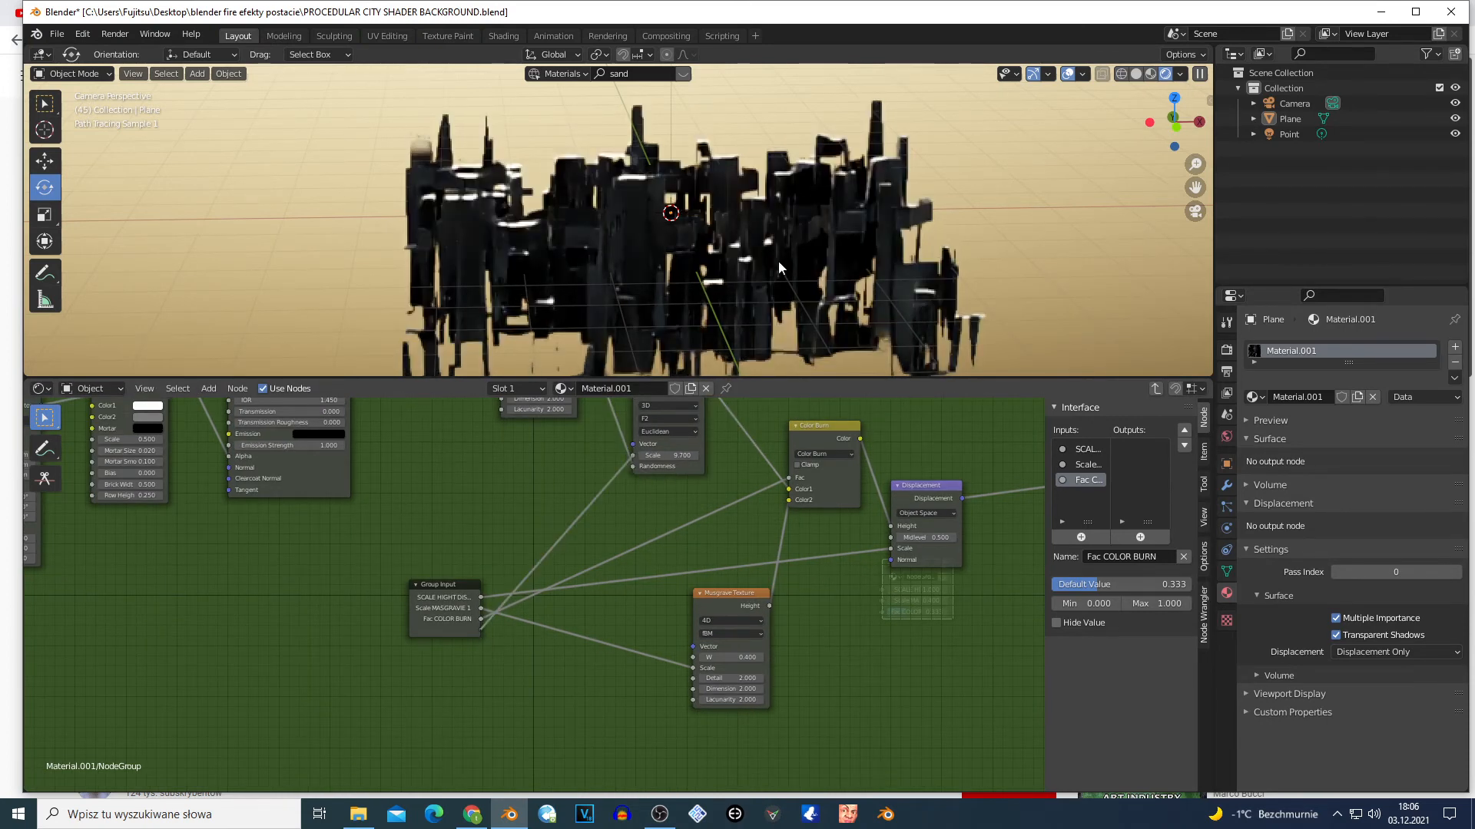
drag(777, 260, 632, 456)
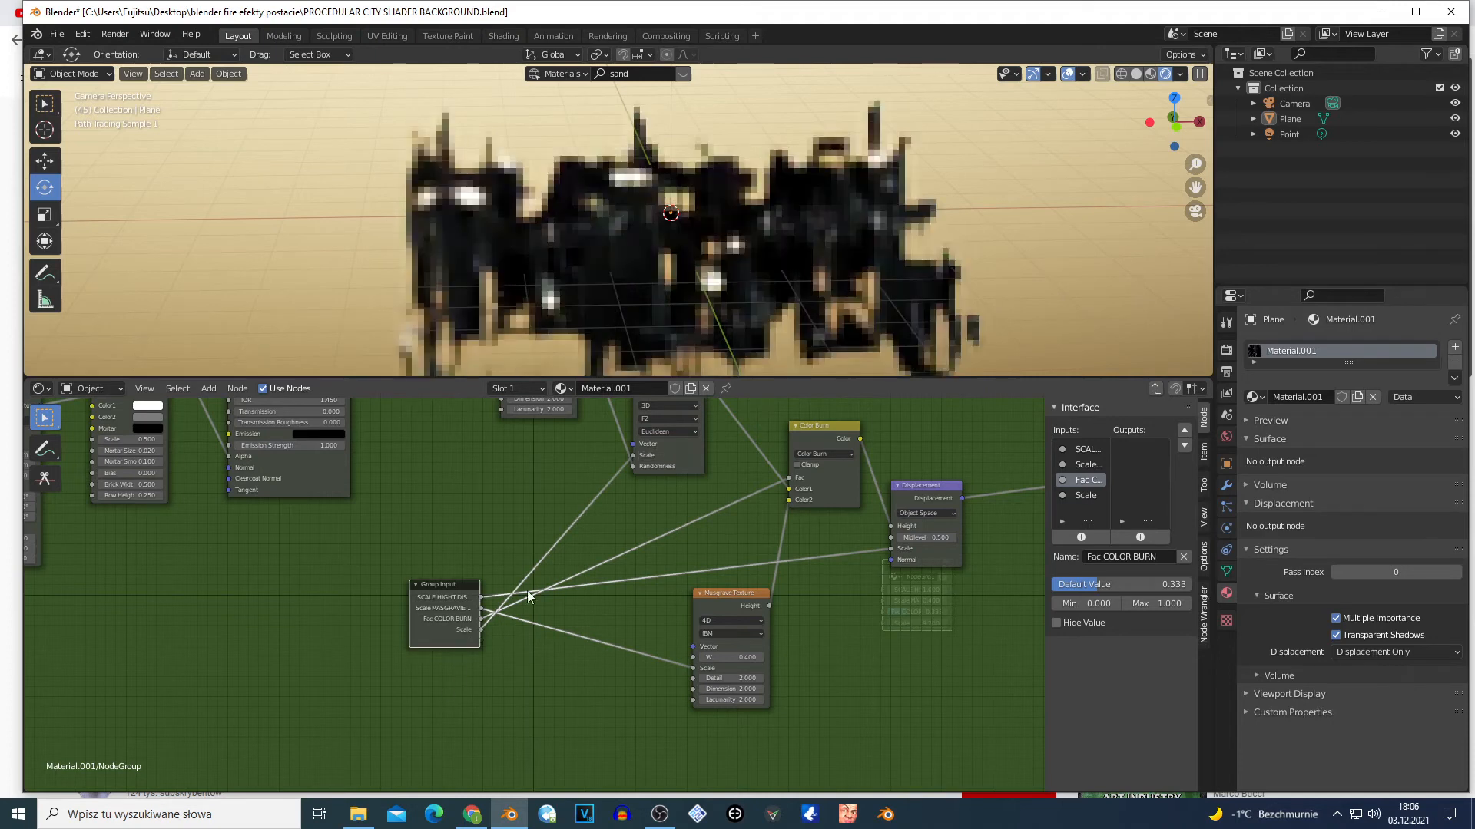
click(1090, 497)
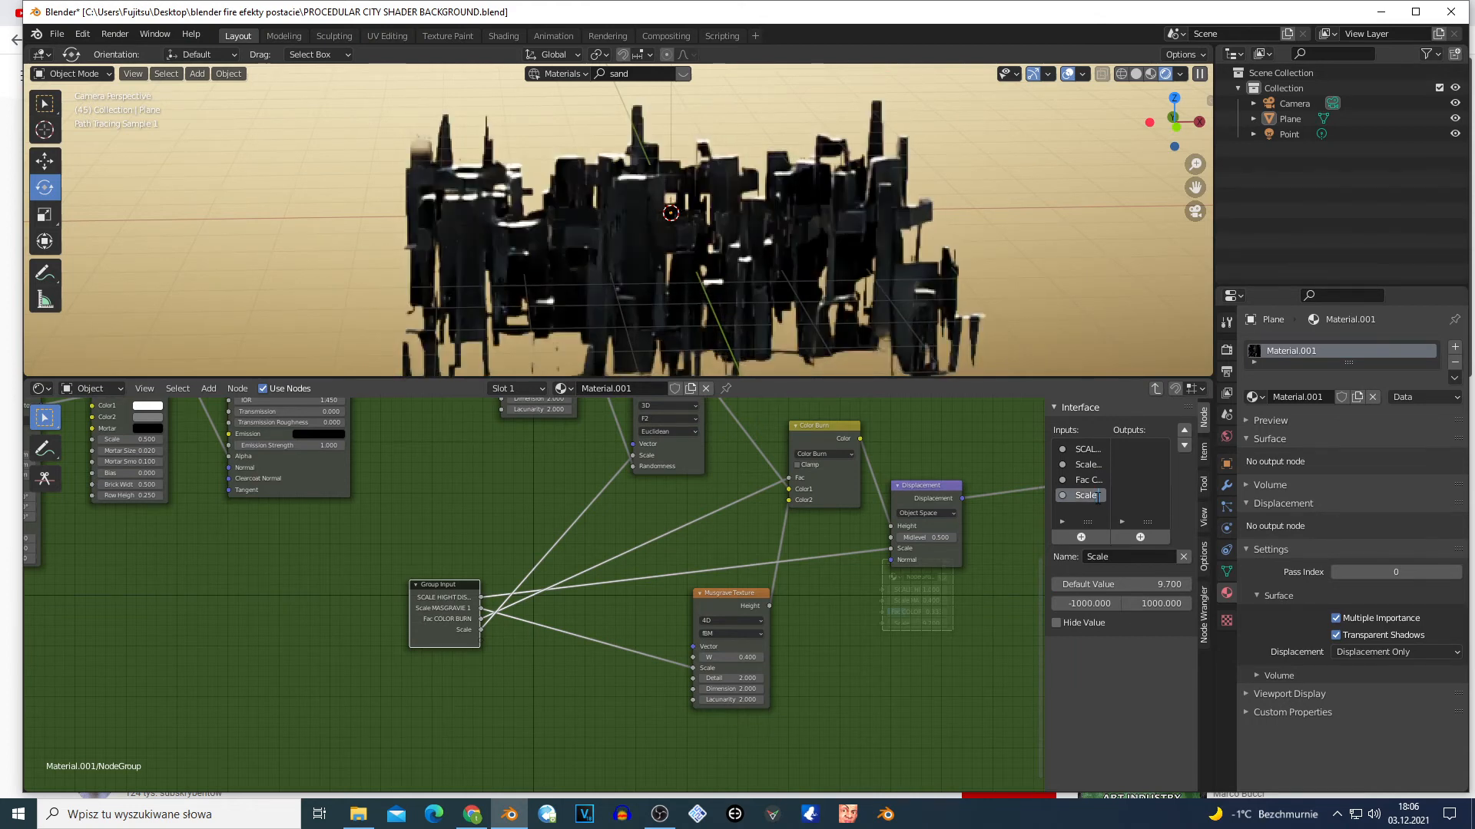
double_click(1086, 496)
text(VANO)
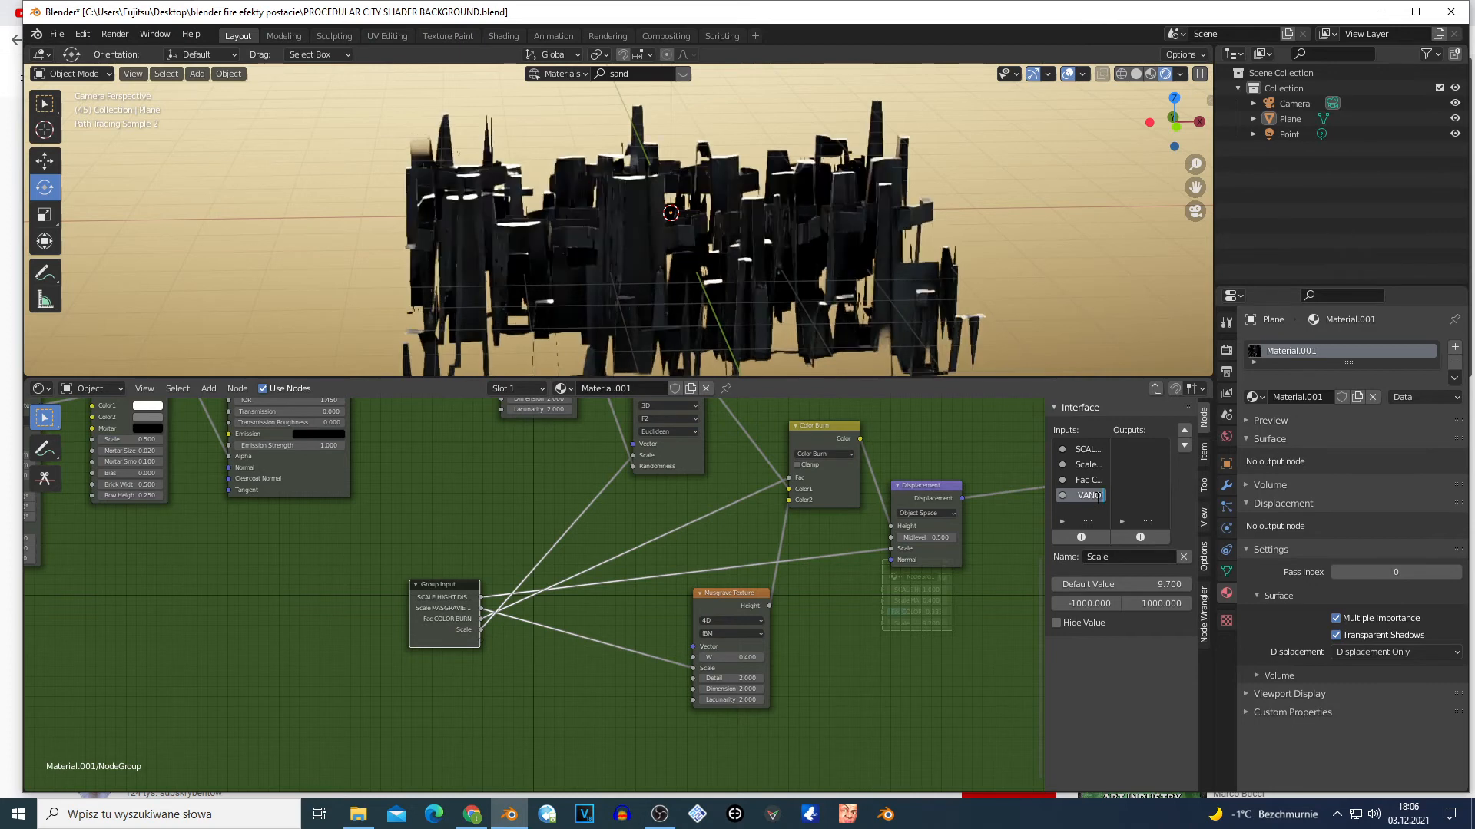
text(I TEXTURE)
key(Return)
Step: Move the Group Input node away from the textures and place the upper Musgrave Texture lower, between the Principled BSDF and Voronoi Texture
scroll(505, 605, down, 4)
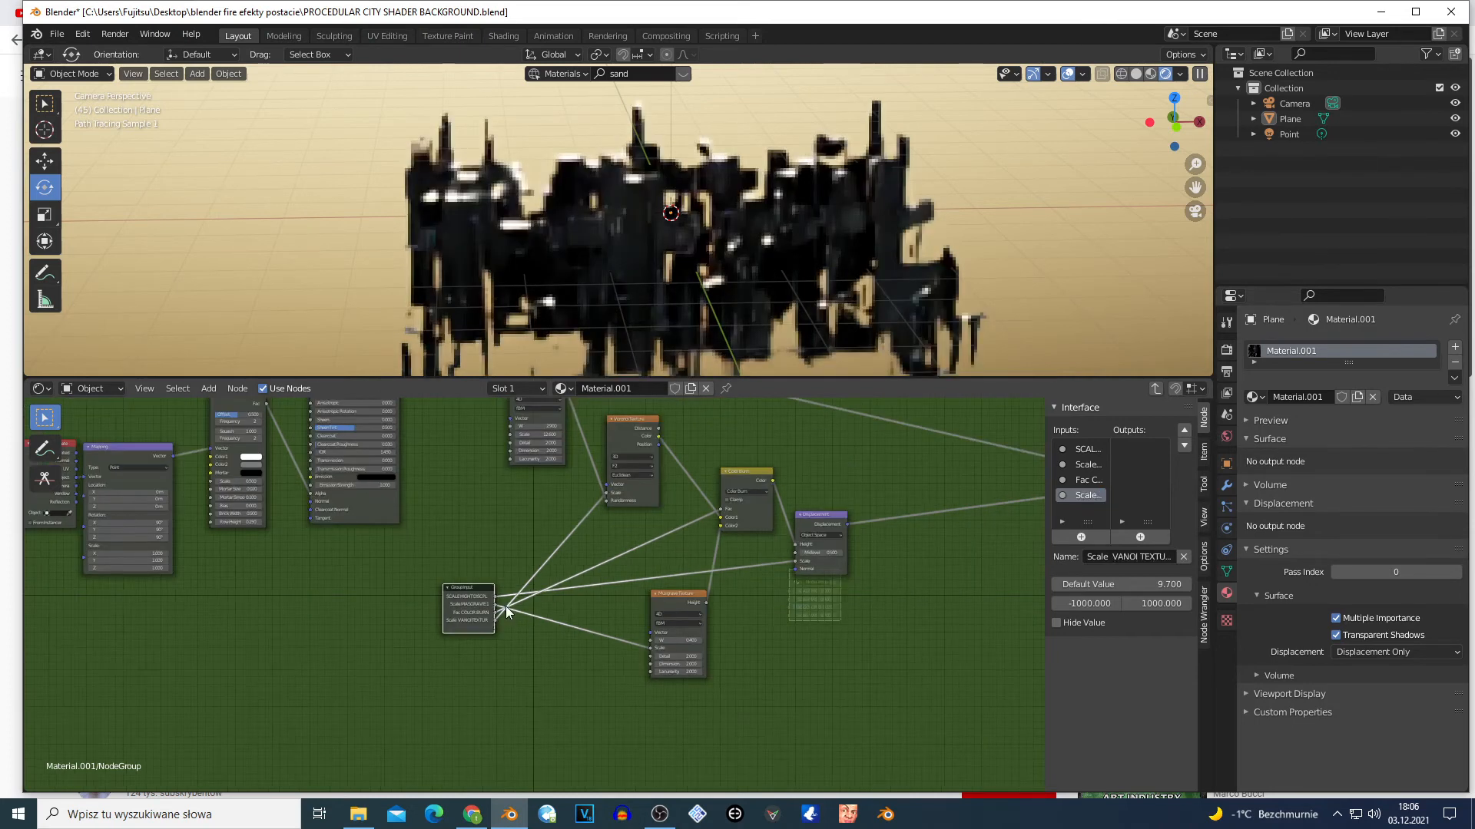
scroll(505, 606, down, 2)
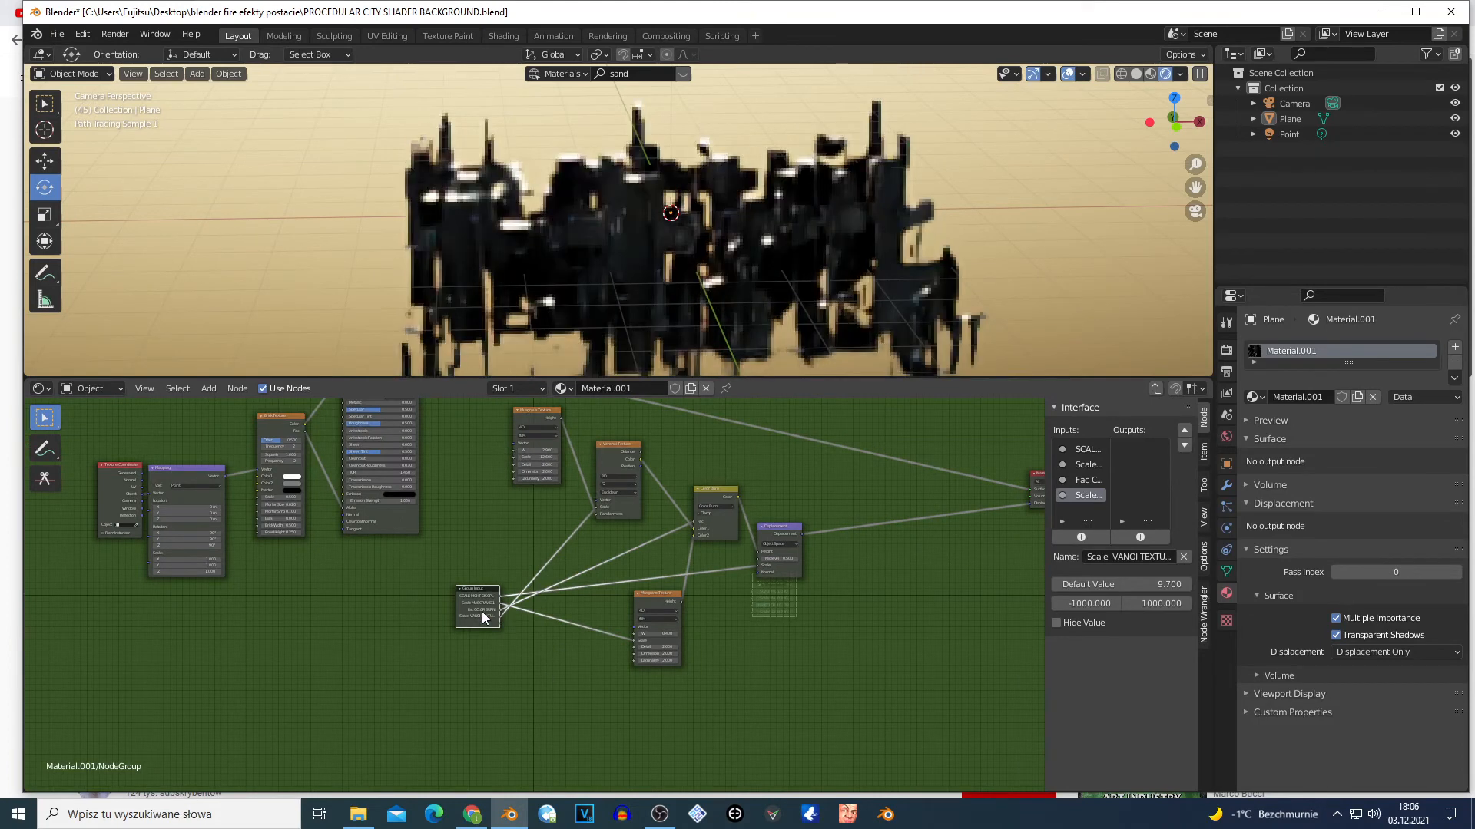
drag(481, 612, 422, 591)
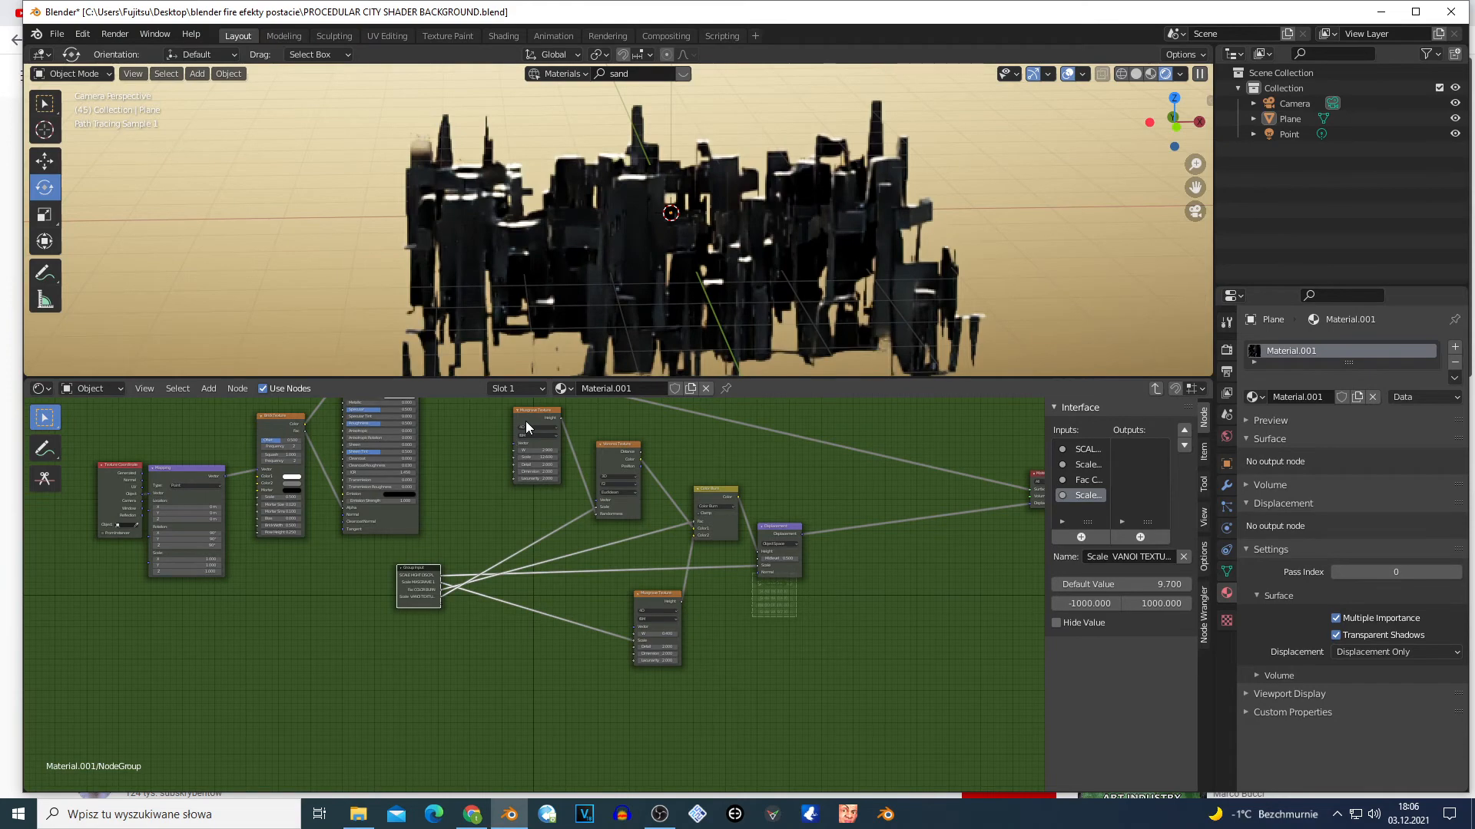
key(h)
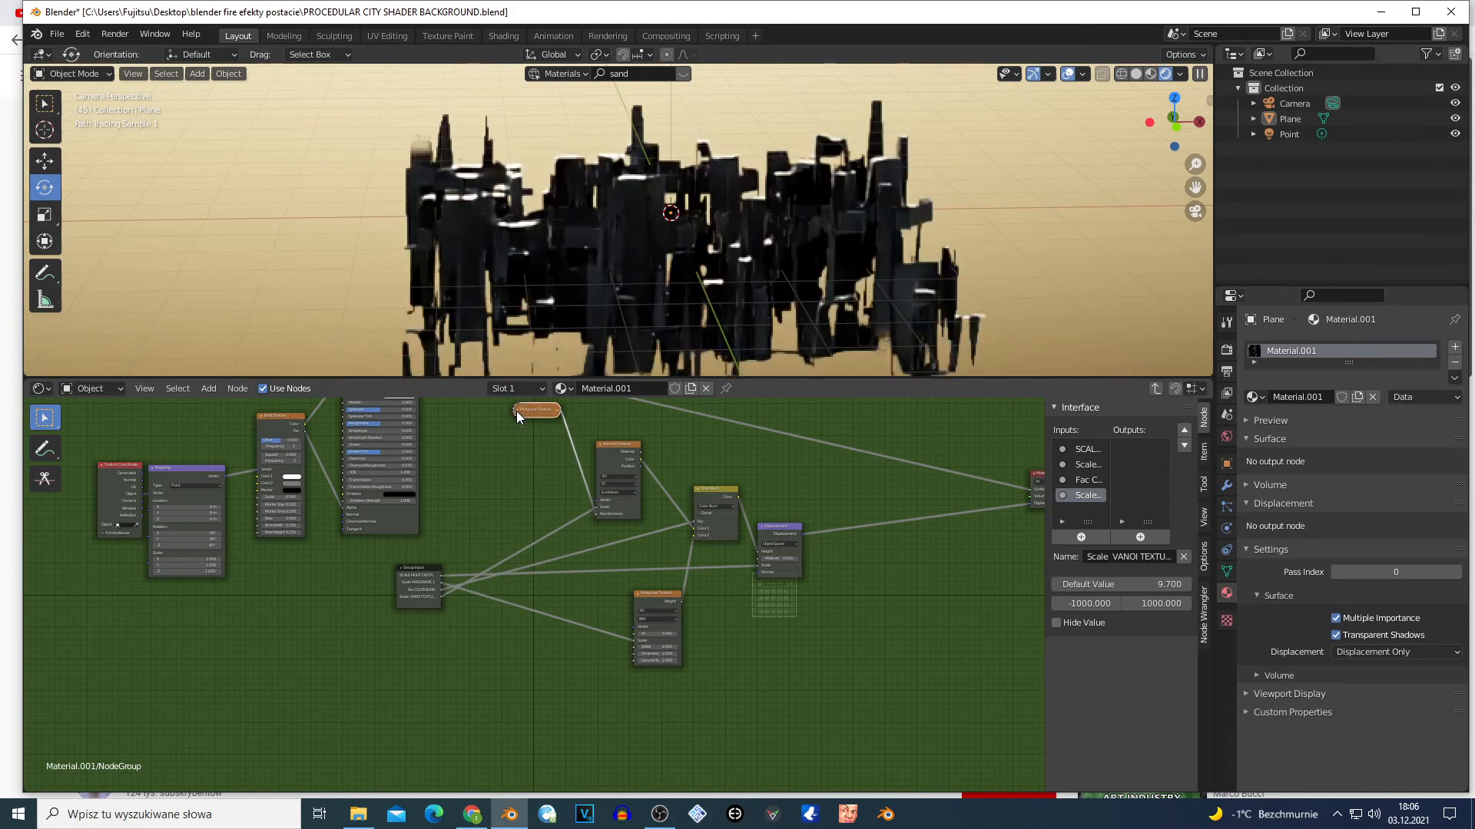
click(517, 411)
drag(525, 417, 494, 455)
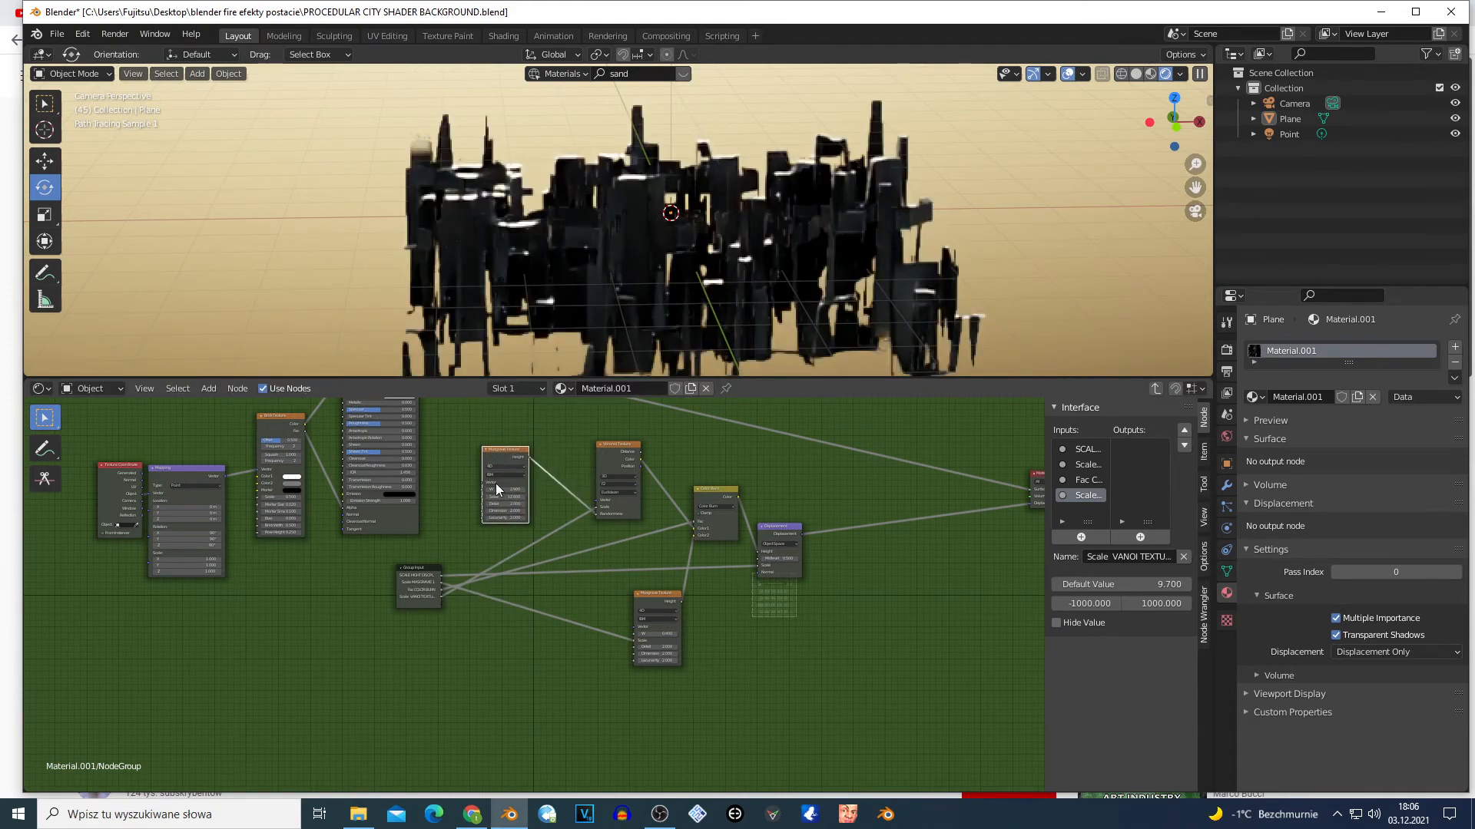
Step: Expose the upper Musgrave Texture's Scale as a group input and name it "SCLAE MASGRAVIE 2"
scroll(444, 591, up, 2)
drag(386, 599, 450, 441)
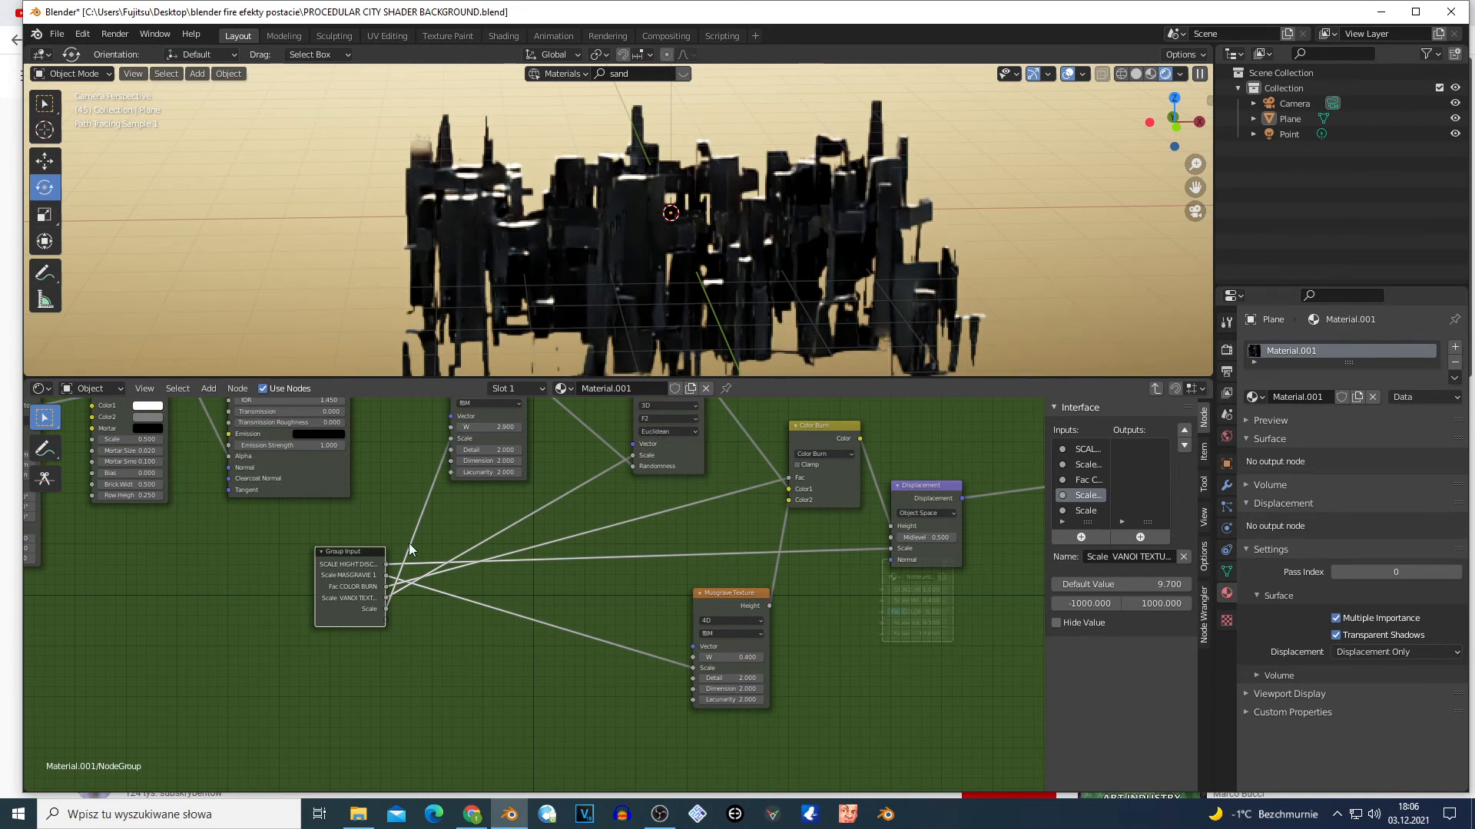
click(1089, 511)
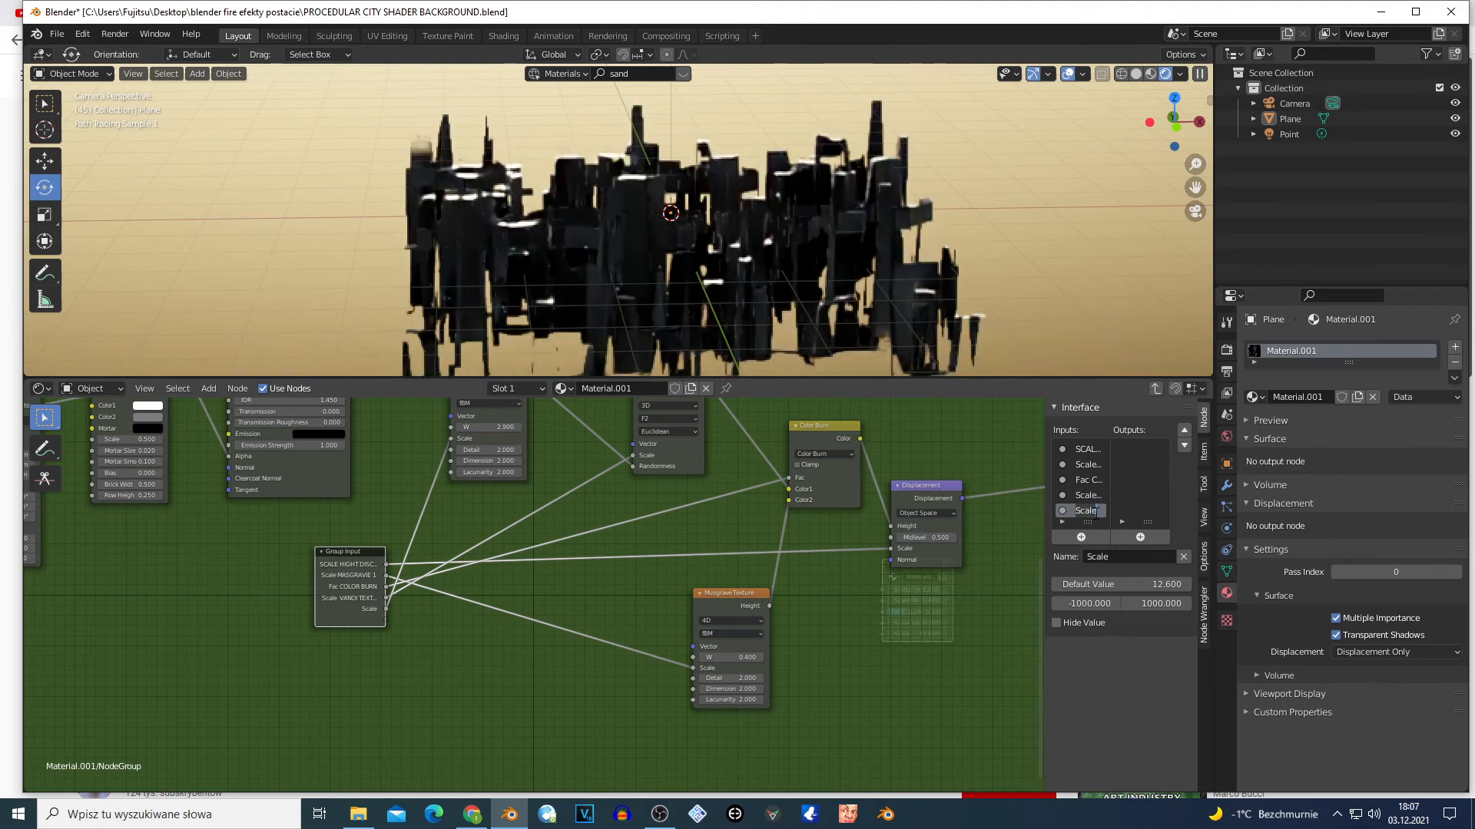
text(SCALA MASGRAV)
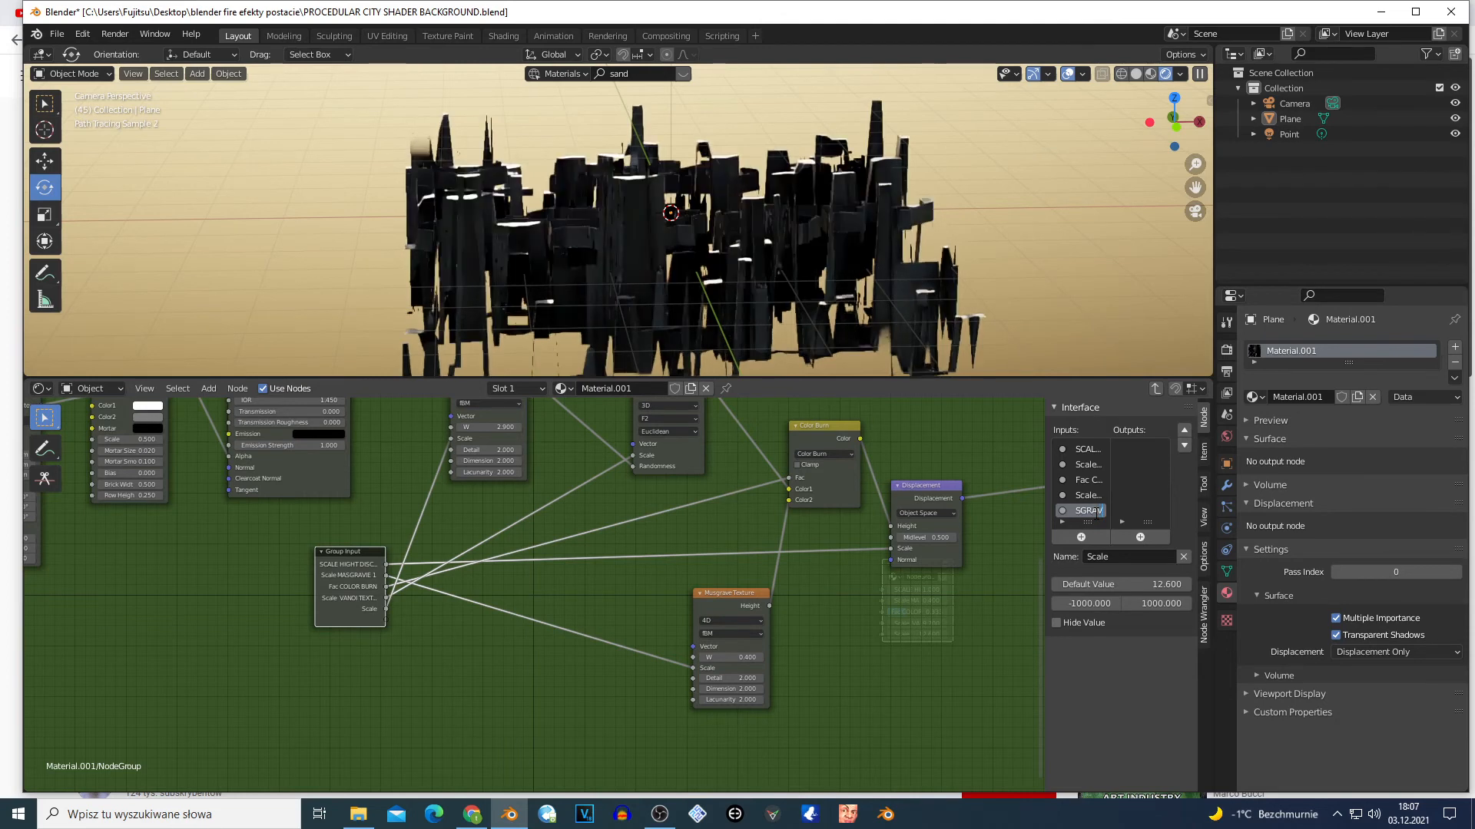
text(IE 2)
key(Return)
Step: Move the Group Input node to the start of the node chain and space the Texture Coordinate node away from Mapping
scroll(432, 625, down, 4)
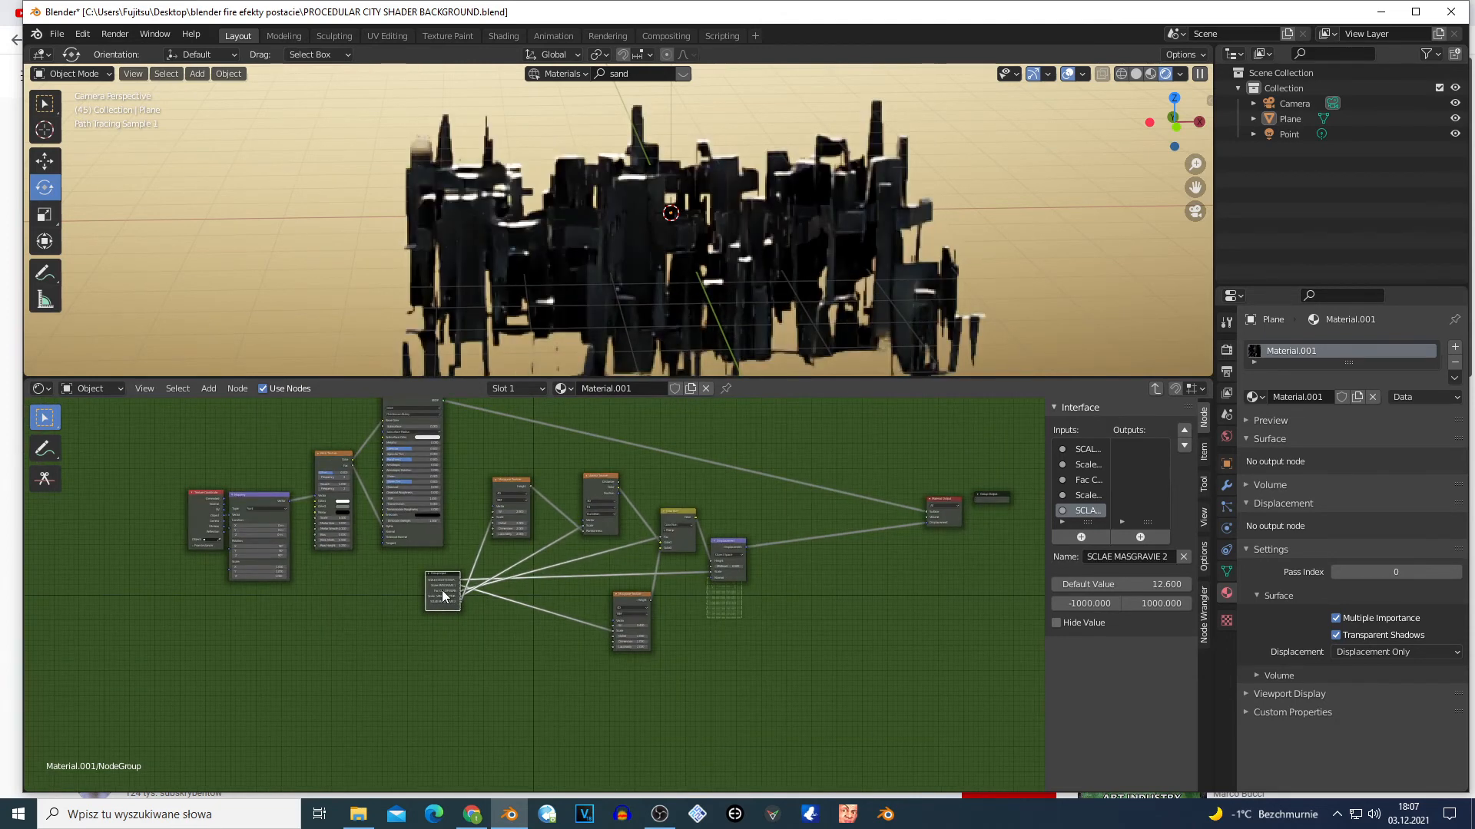
drag(444, 596, 172, 650)
scroll(239, 666, up, 1)
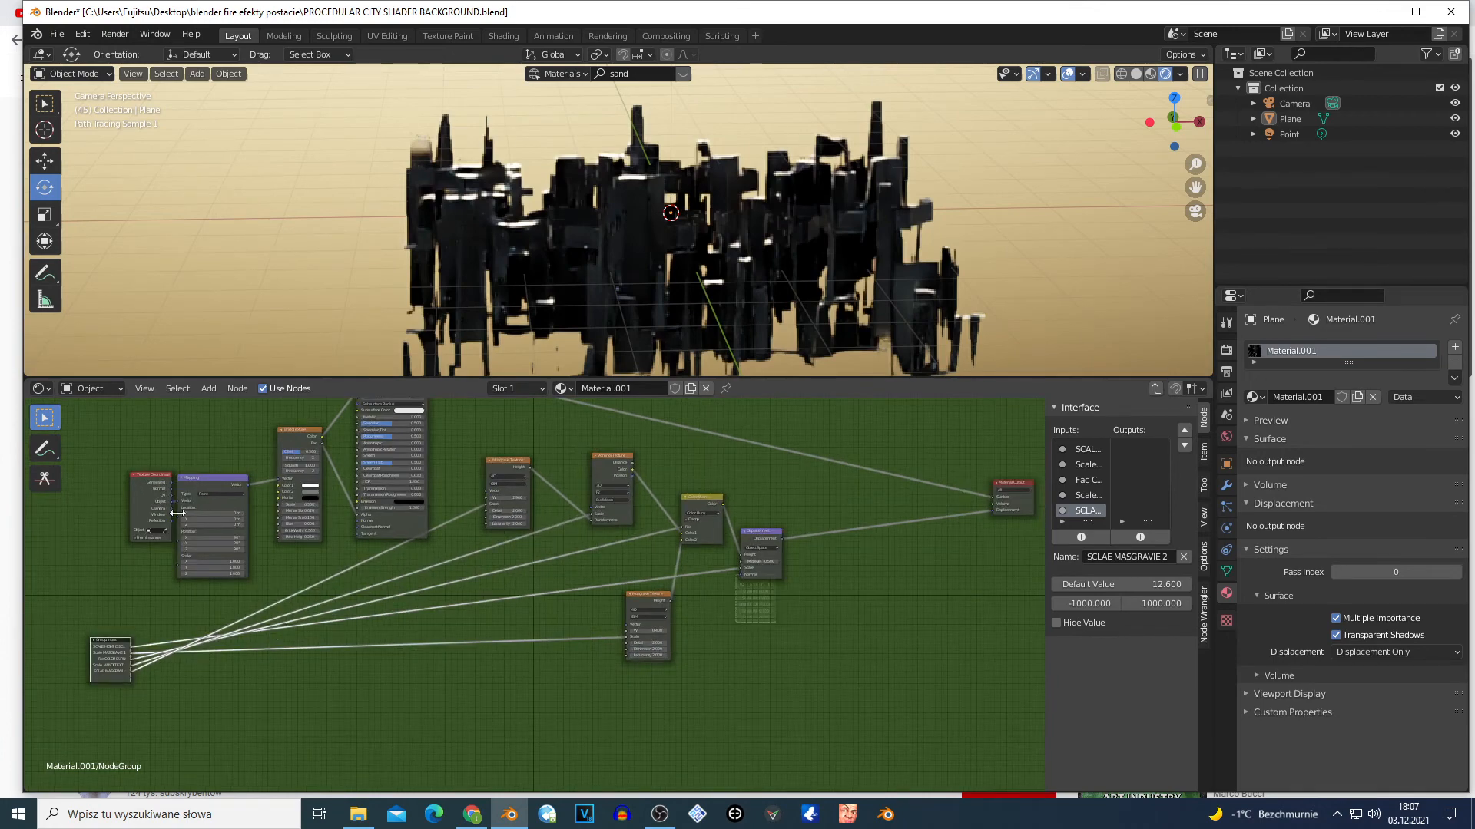
drag(149, 489, 101, 493)
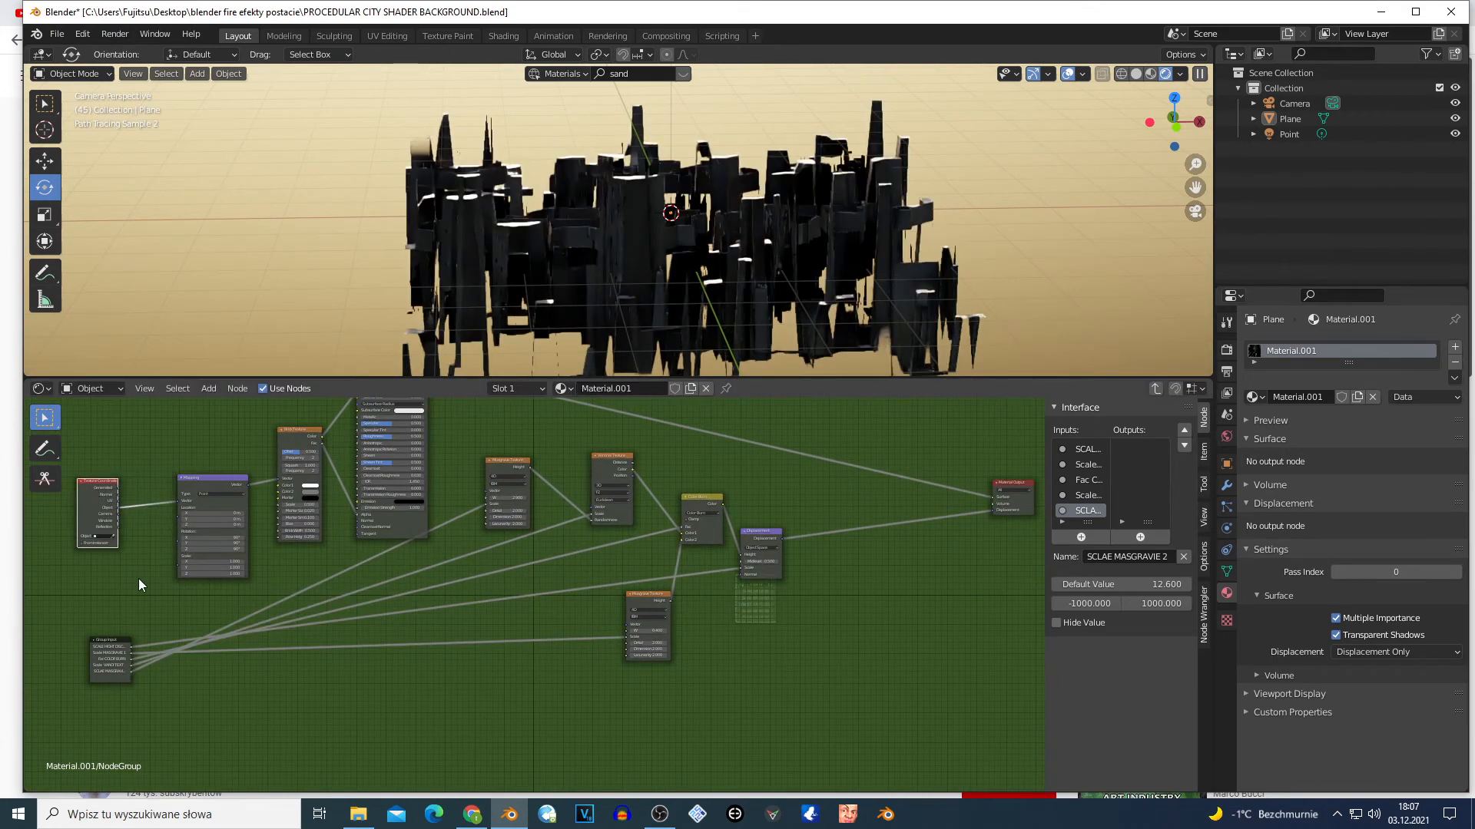
Step: Expose the Brick Texture's Scale as a group input, name it "Scale BRICK TEXTURING", and bring the Group Input node closer to the textures
scroll(149, 583, up, 1)
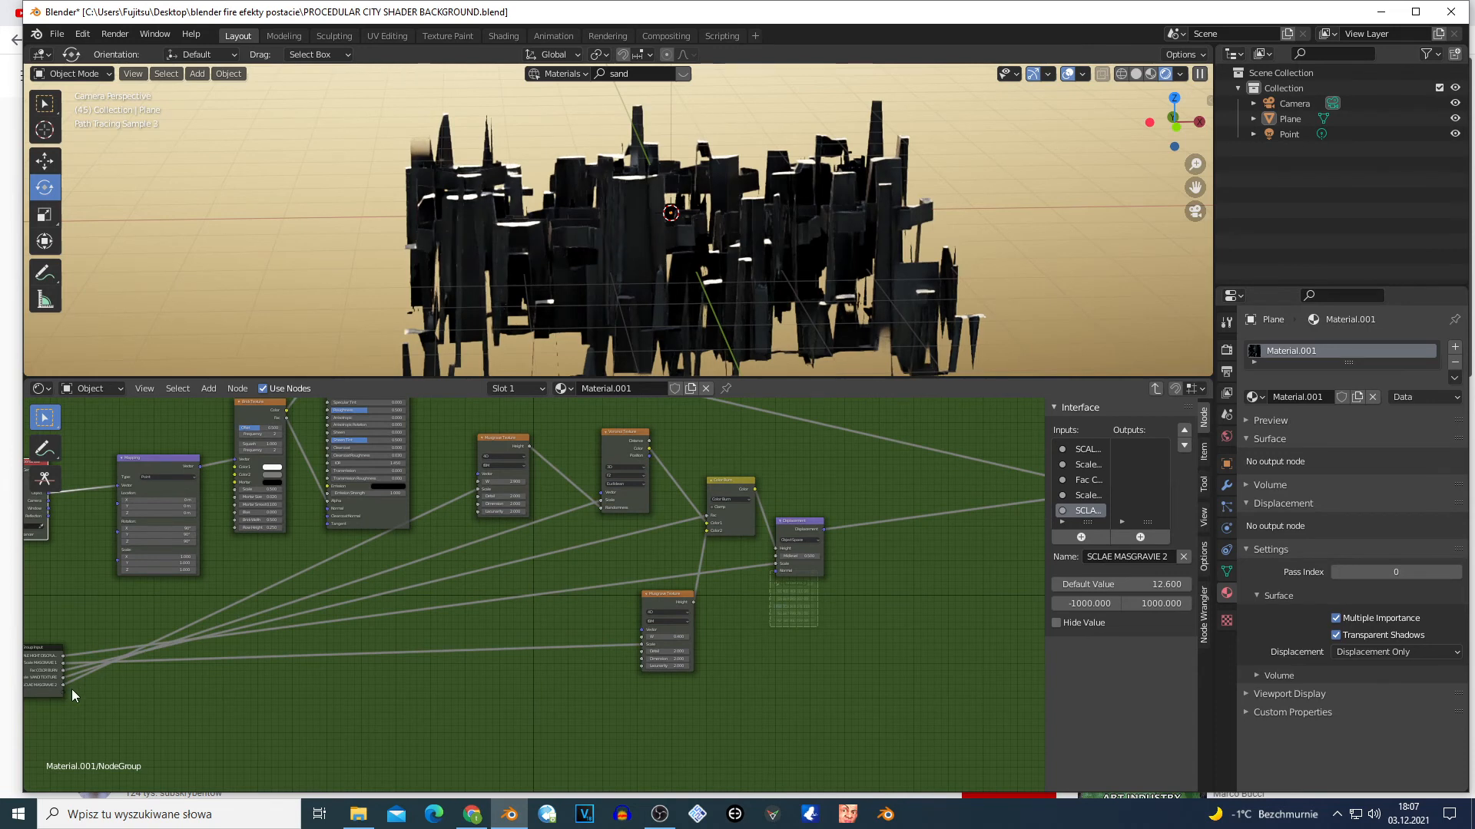
drag(63, 699, 234, 490)
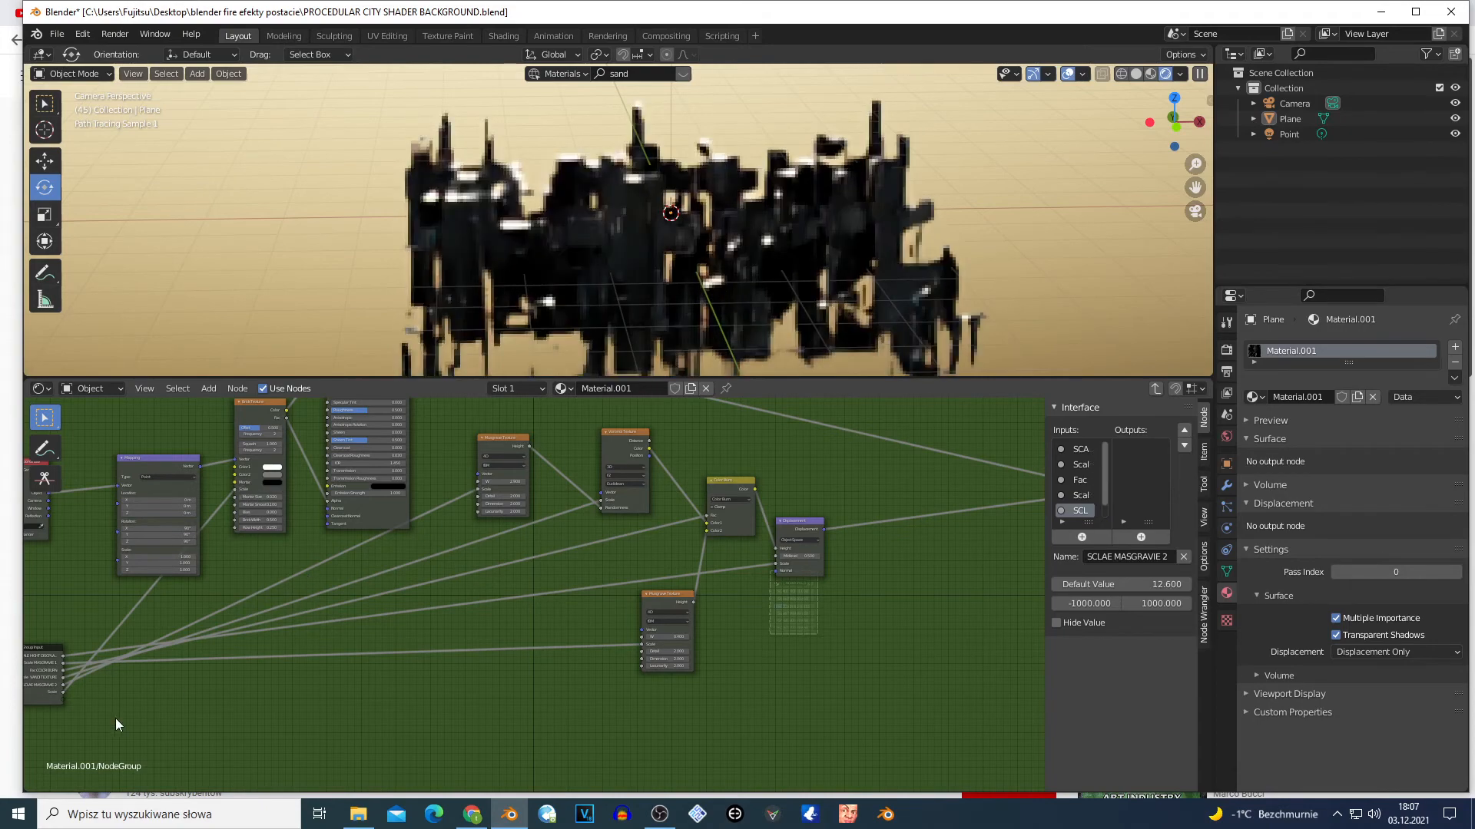
drag(60, 680, 268, 651)
scroll(606, 638, up, 1)
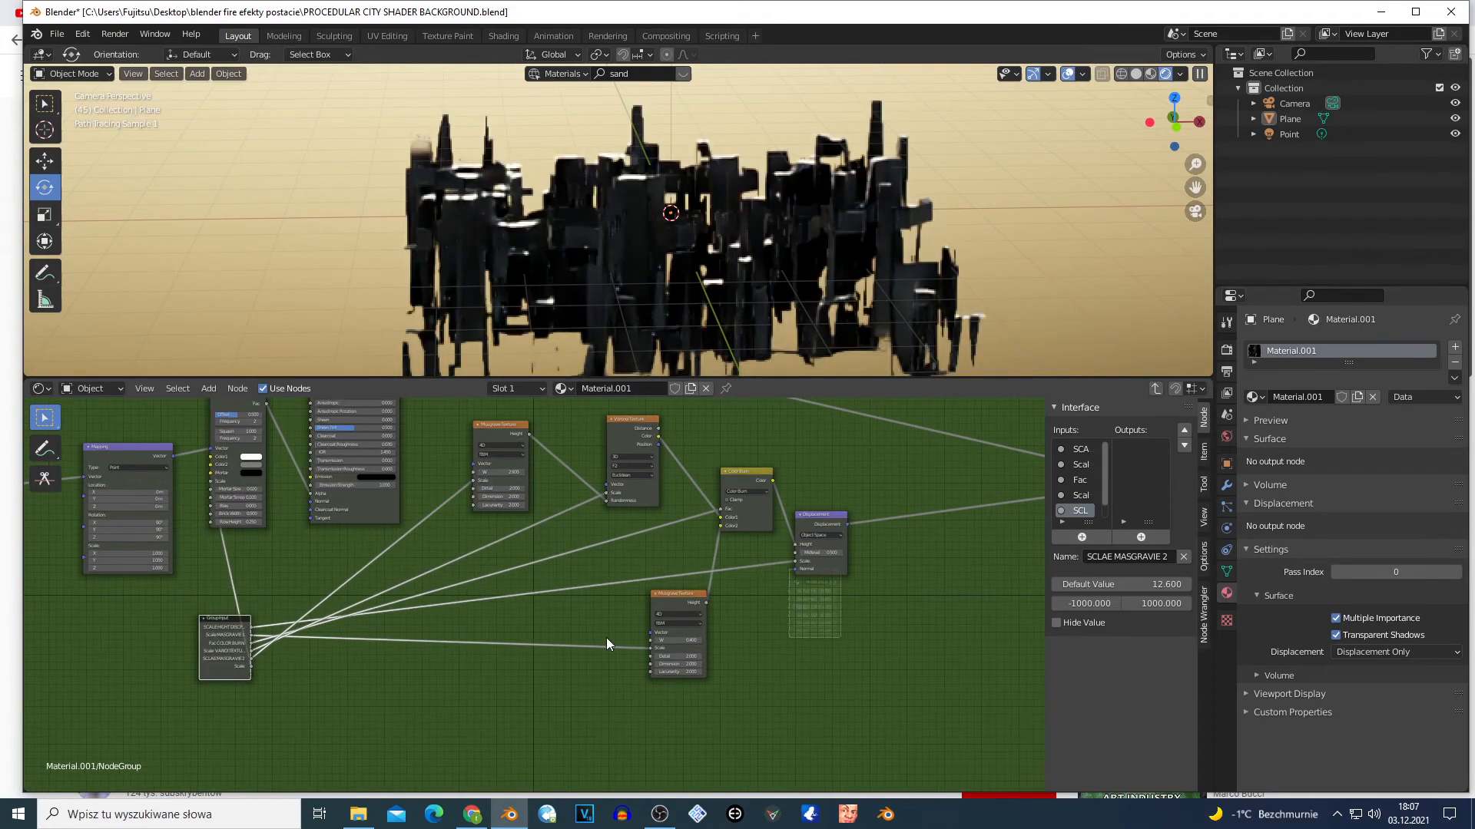
scroll(1083, 492, down, 1)
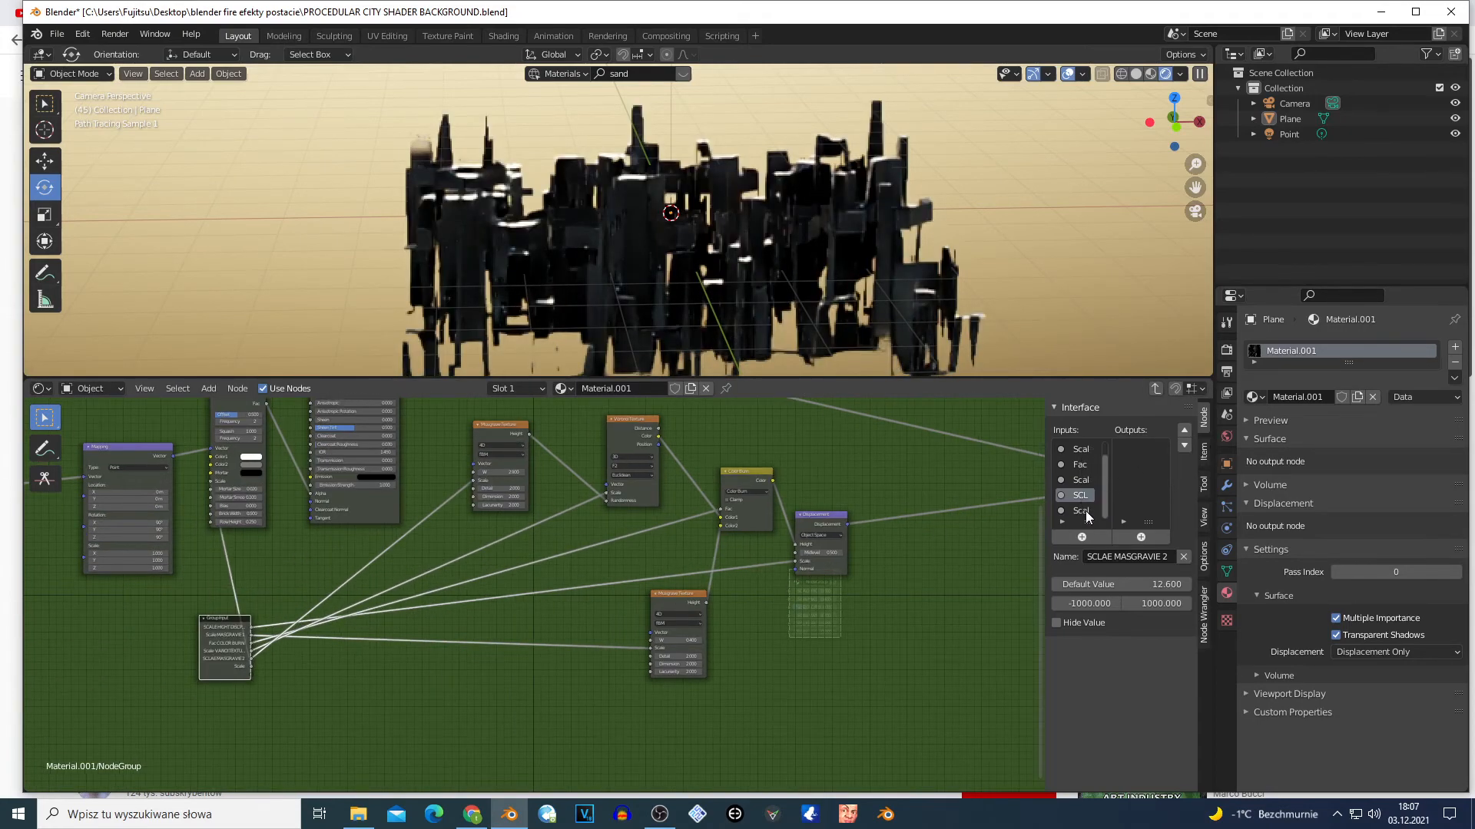
double_click(1081, 511)
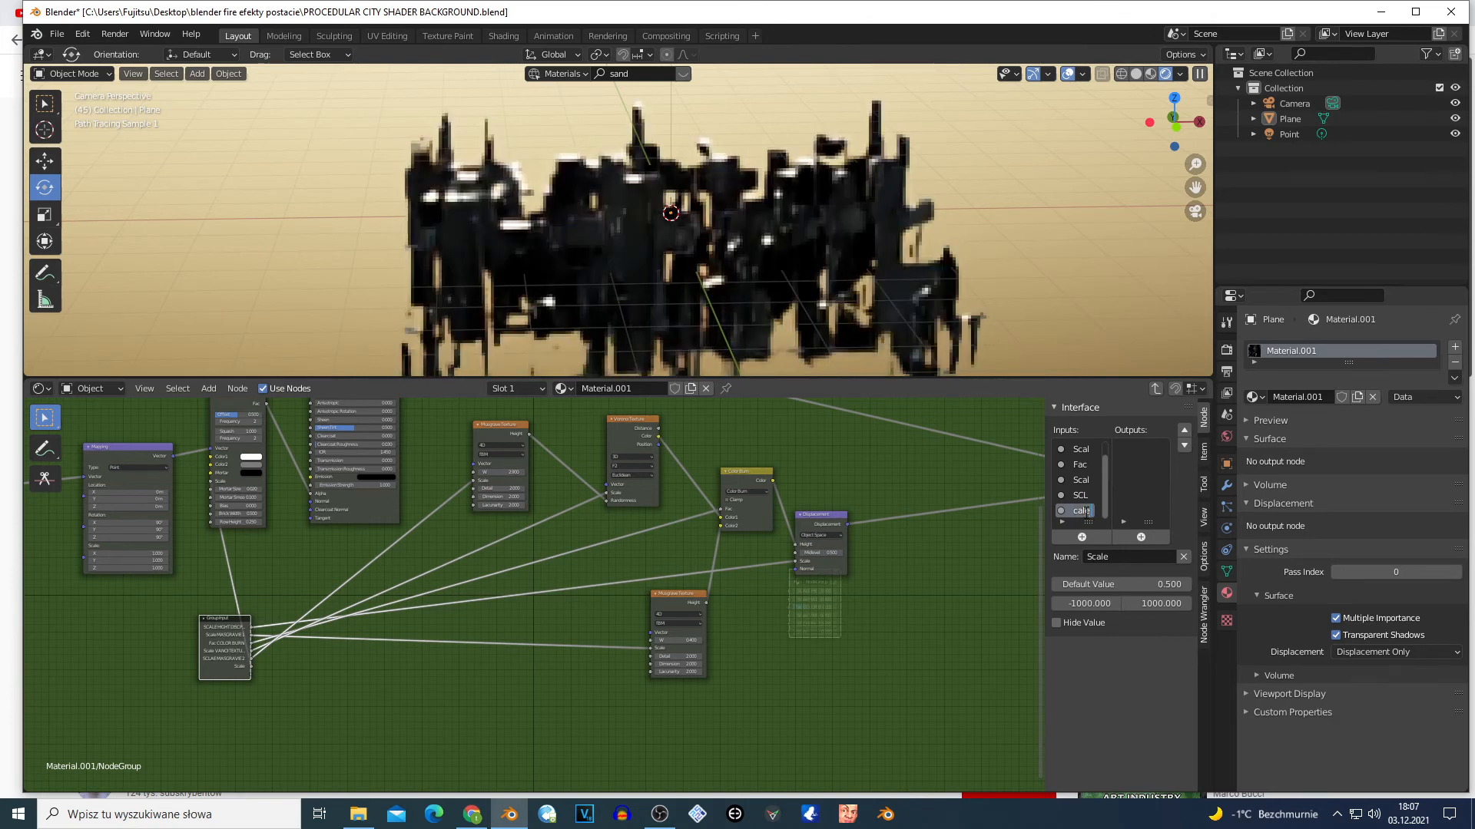
text(TUR)
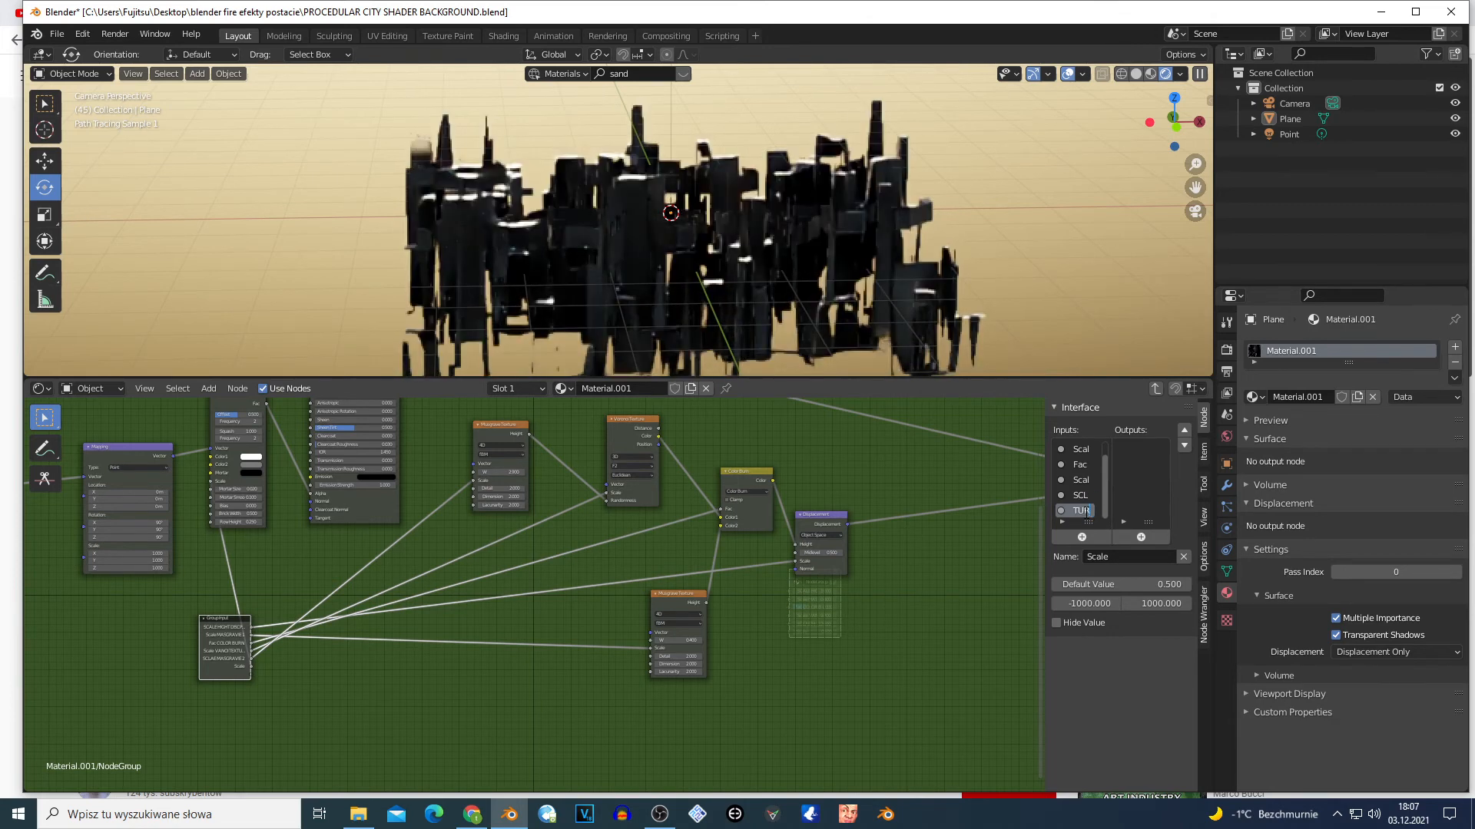
key(BackSpace)
text(RING)
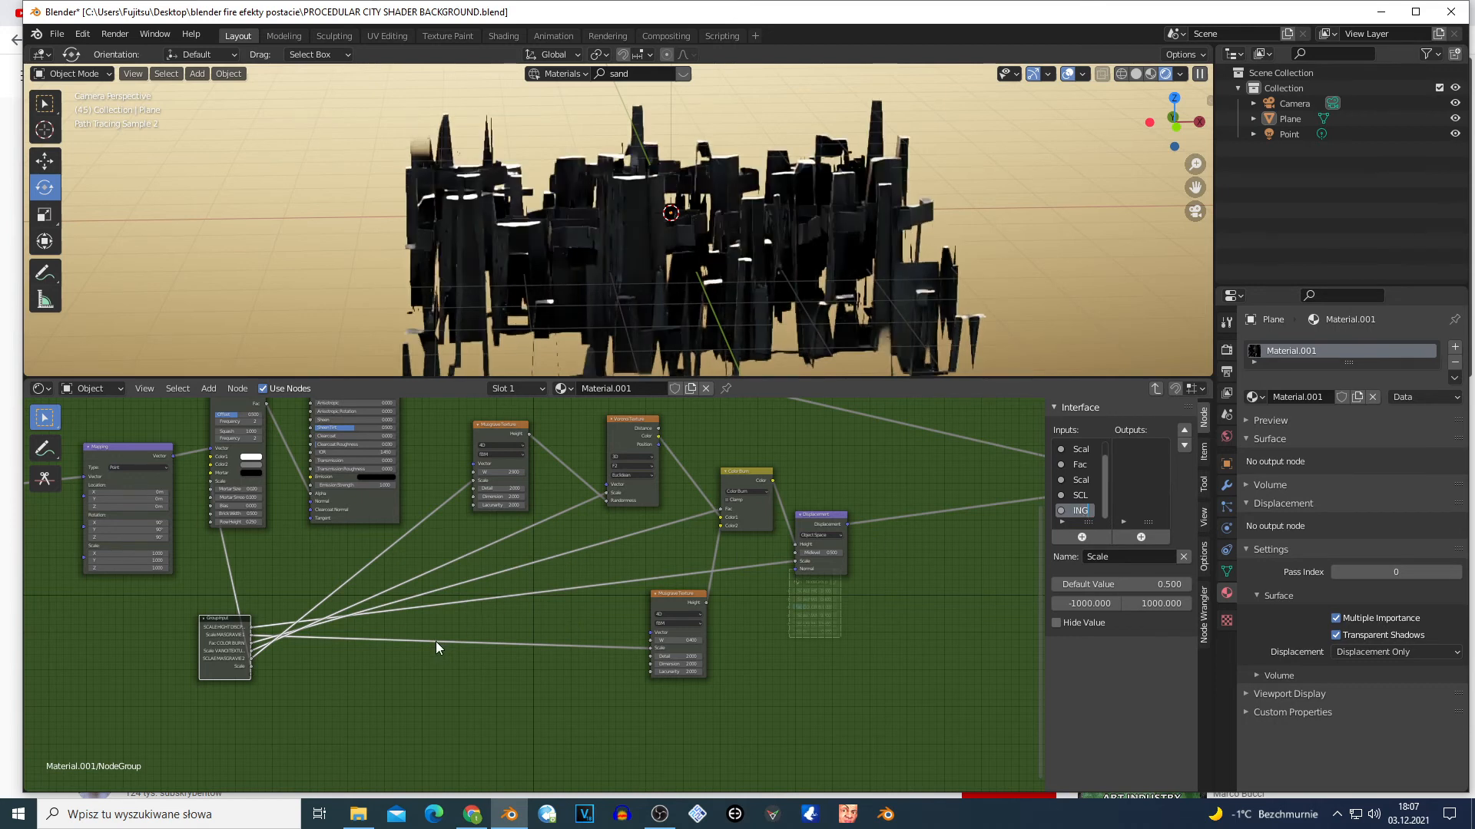
key(Return)
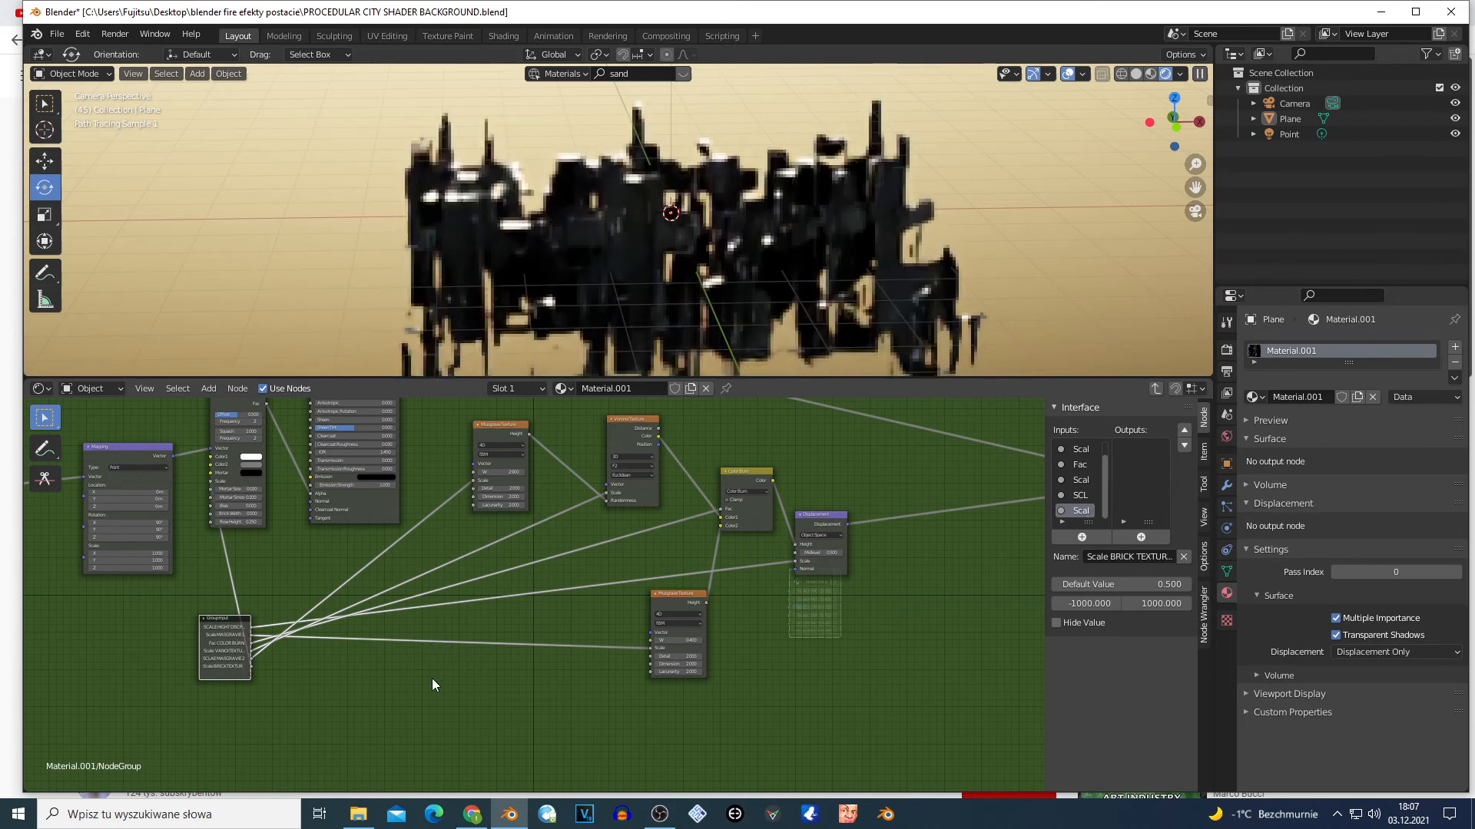
Step: Tidy the layout by placing the Group Input below the Mapping node and nudging the Mapping and Principled BSDF nodes
drag(223, 649, 116, 660)
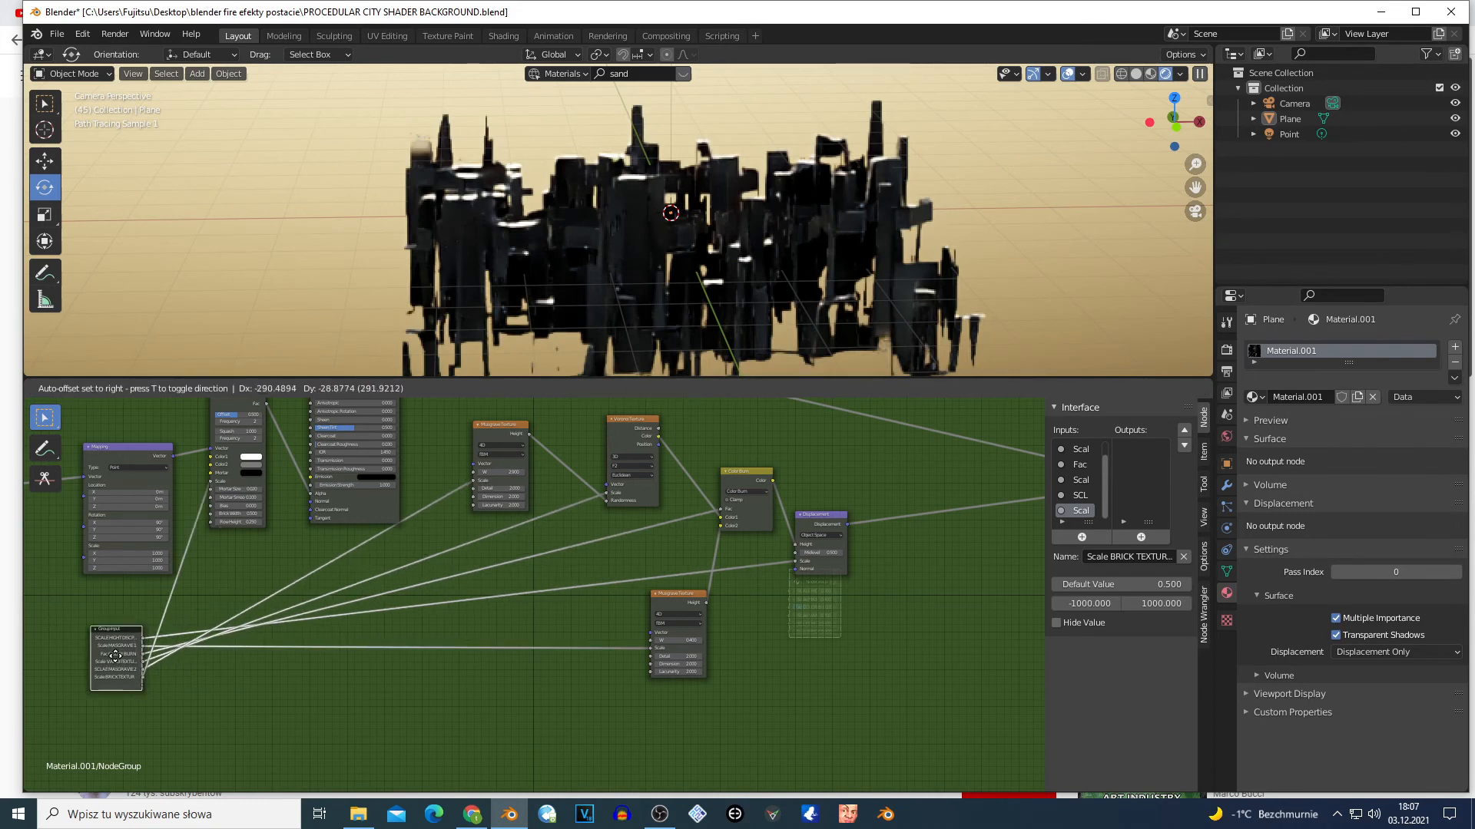
drag(120, 453, 132, 447)
scroll(321, 593, down, 2)
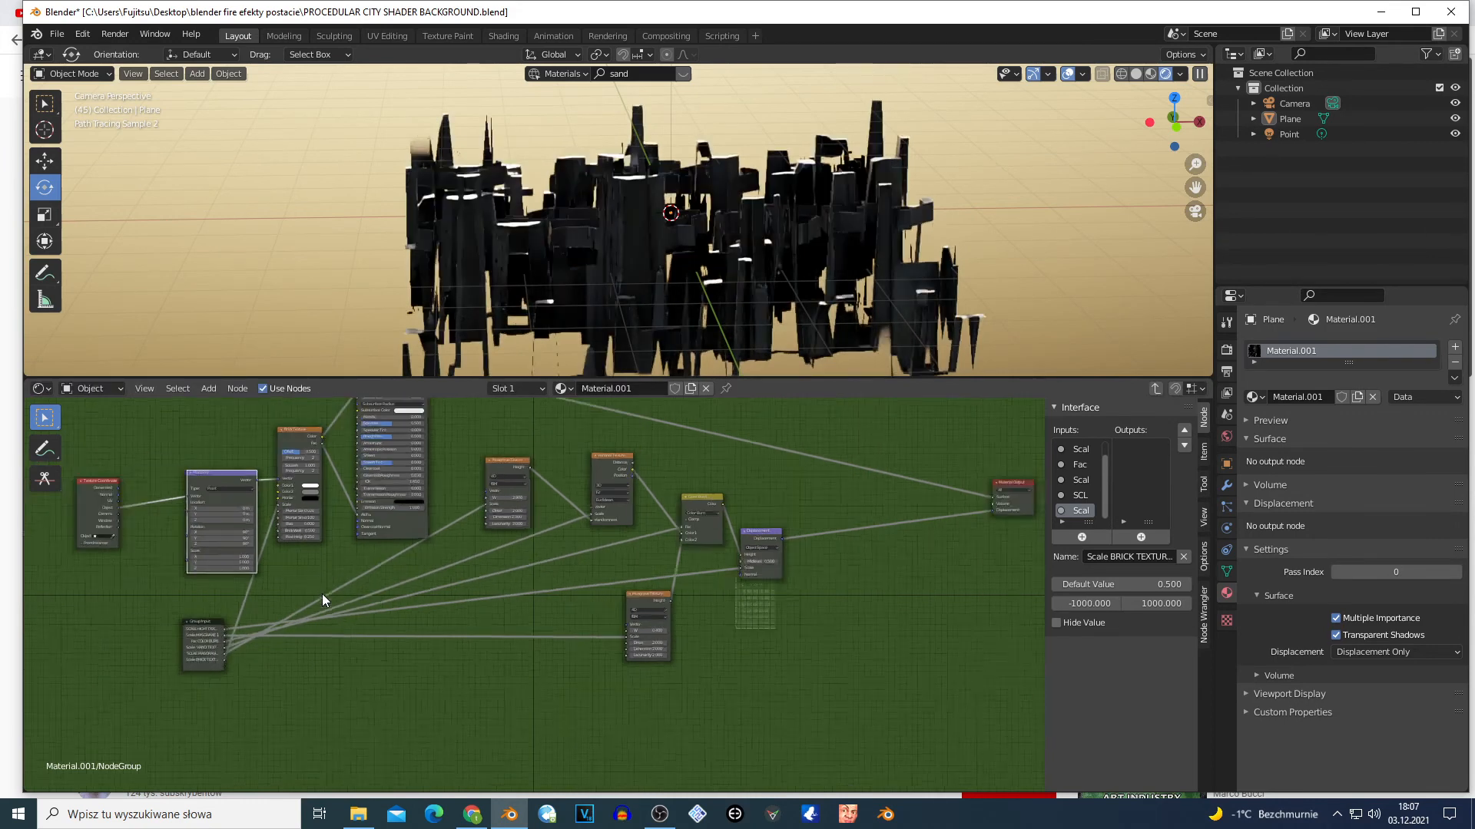
drag(408, 539, 430, 570)
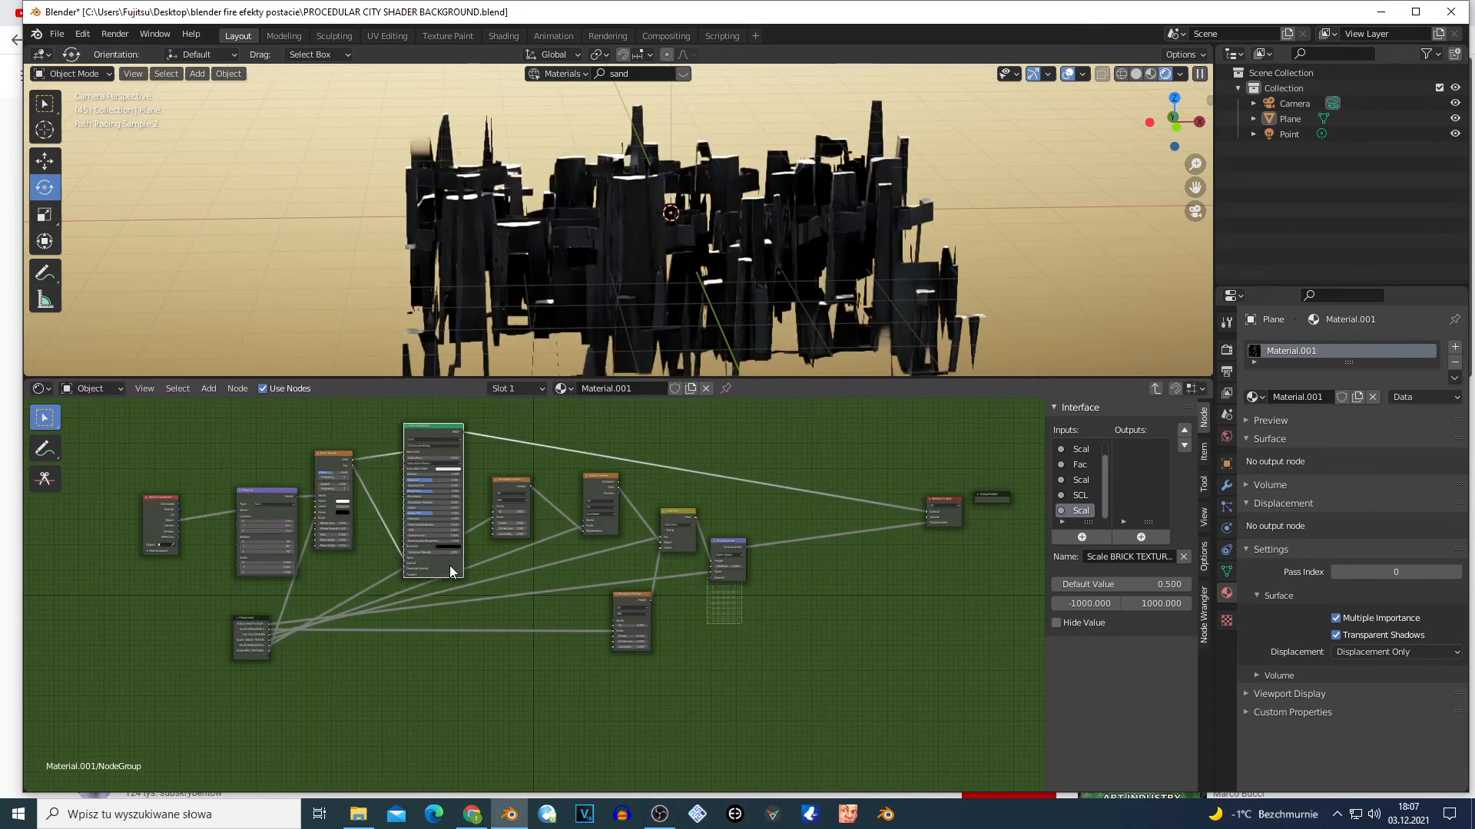
Step: Lower the Roughness of the Principled BSDF inside the group
scroll(449, 565, up, 2)
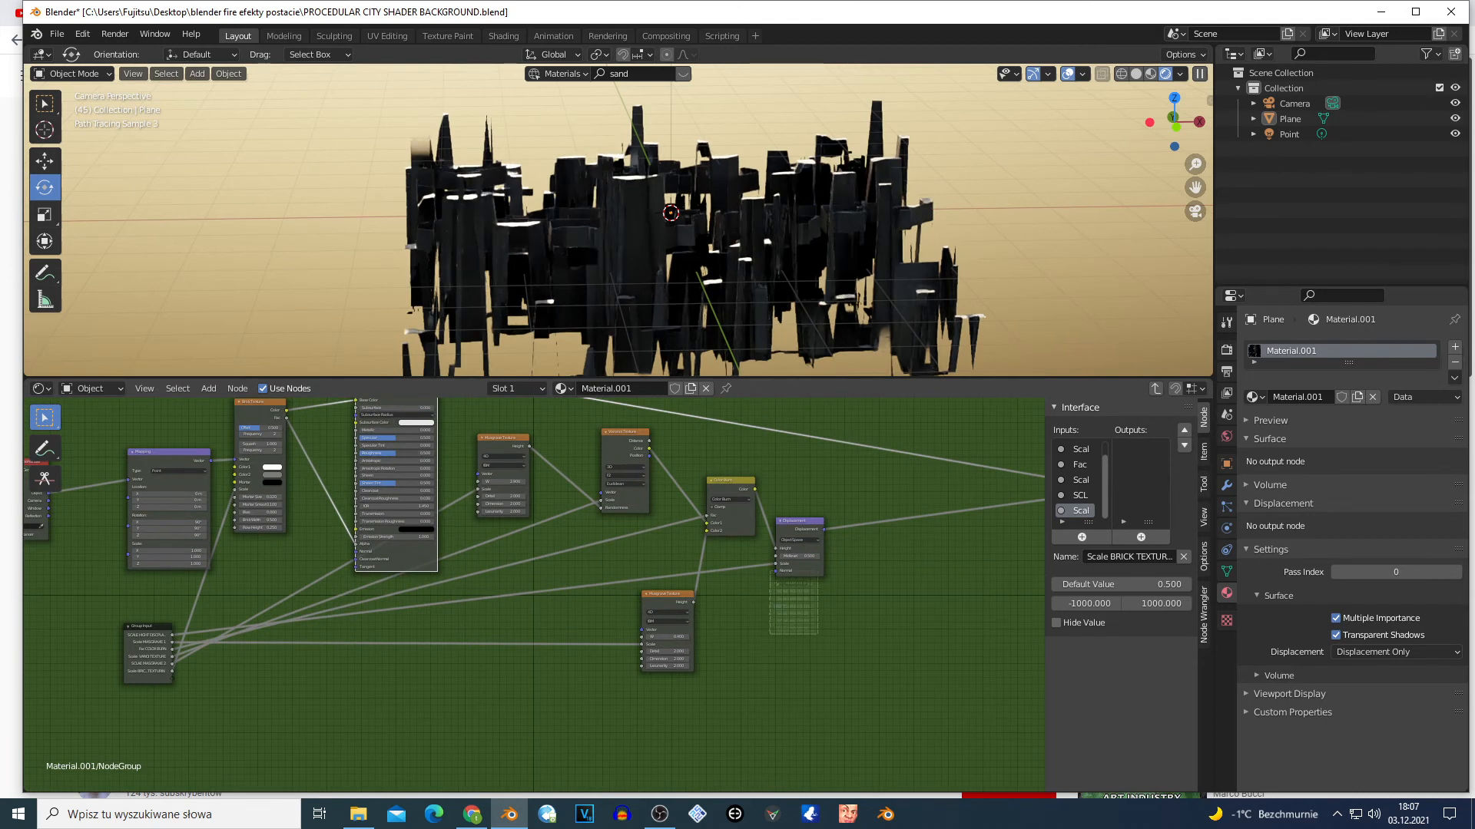
mouse_move(395, 454)
mouse_down()
mouse_move(434, 453)
mouse_move(376, 453)
mouse_up()
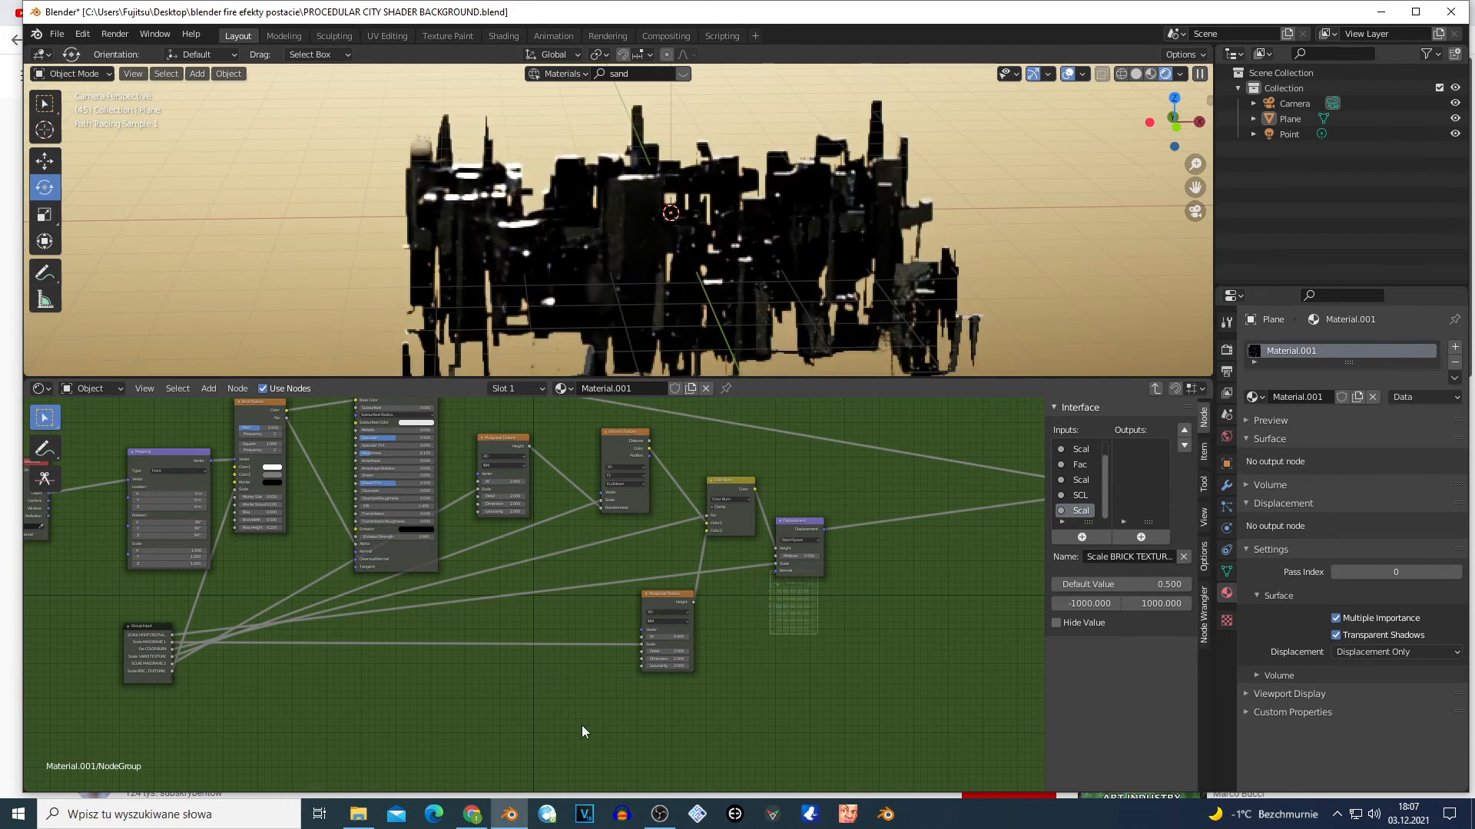
scroll(278, 660, up, 1)
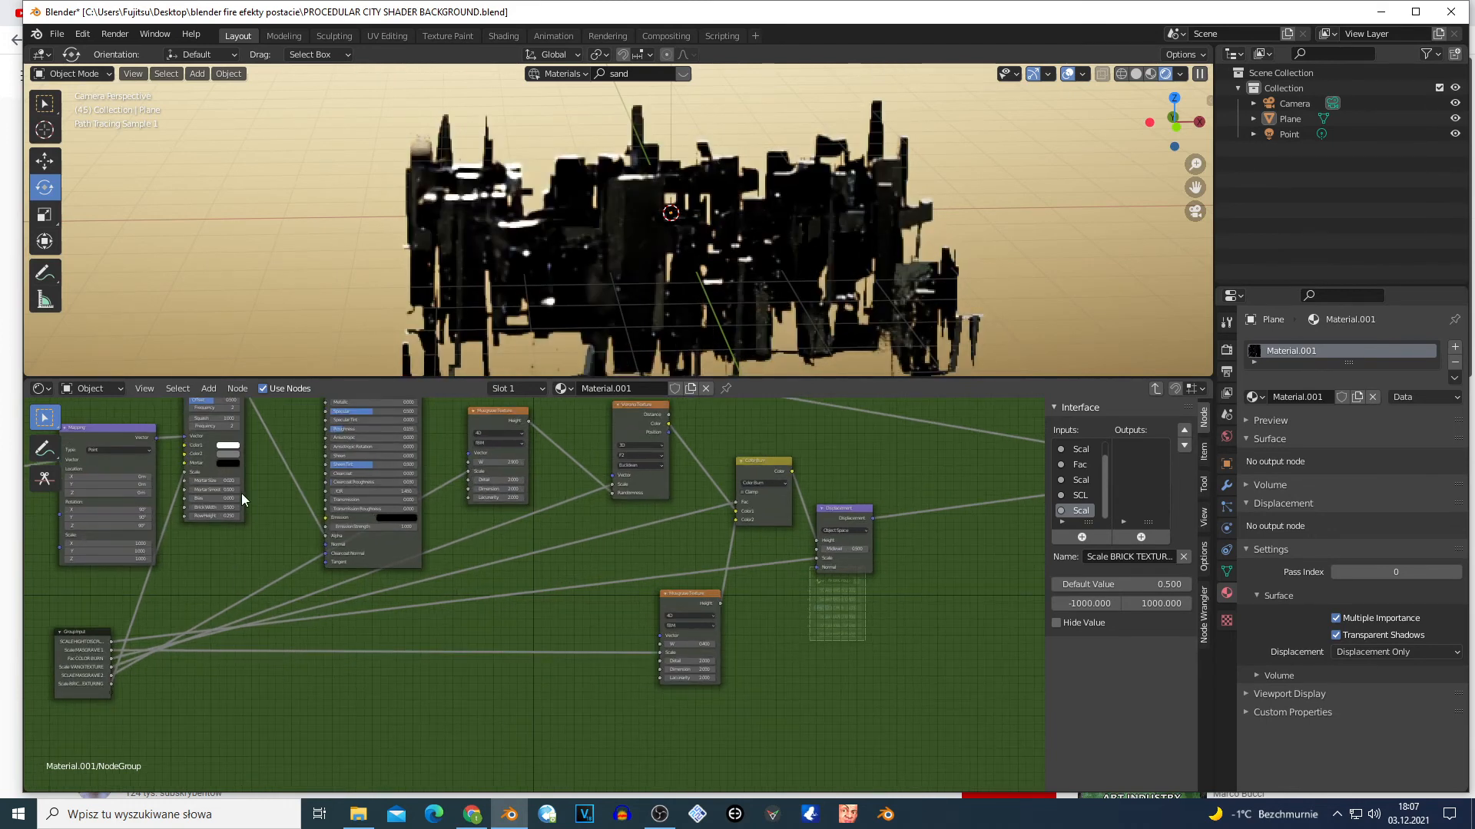
Step: Leave the node group and move its node to the middle of the material's node editor
click(1146, 390)
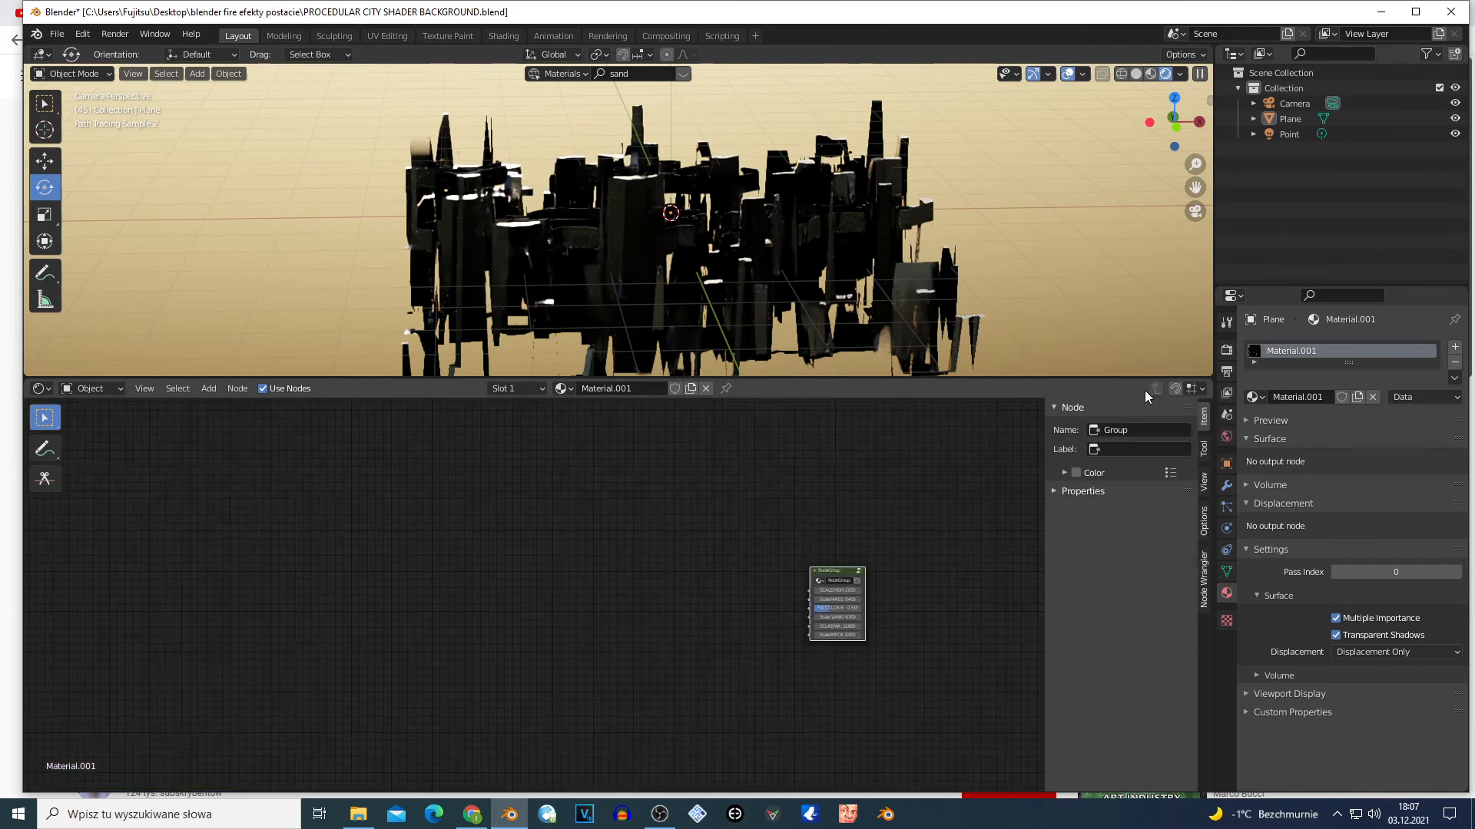
drag(834, 575, 523, 558)
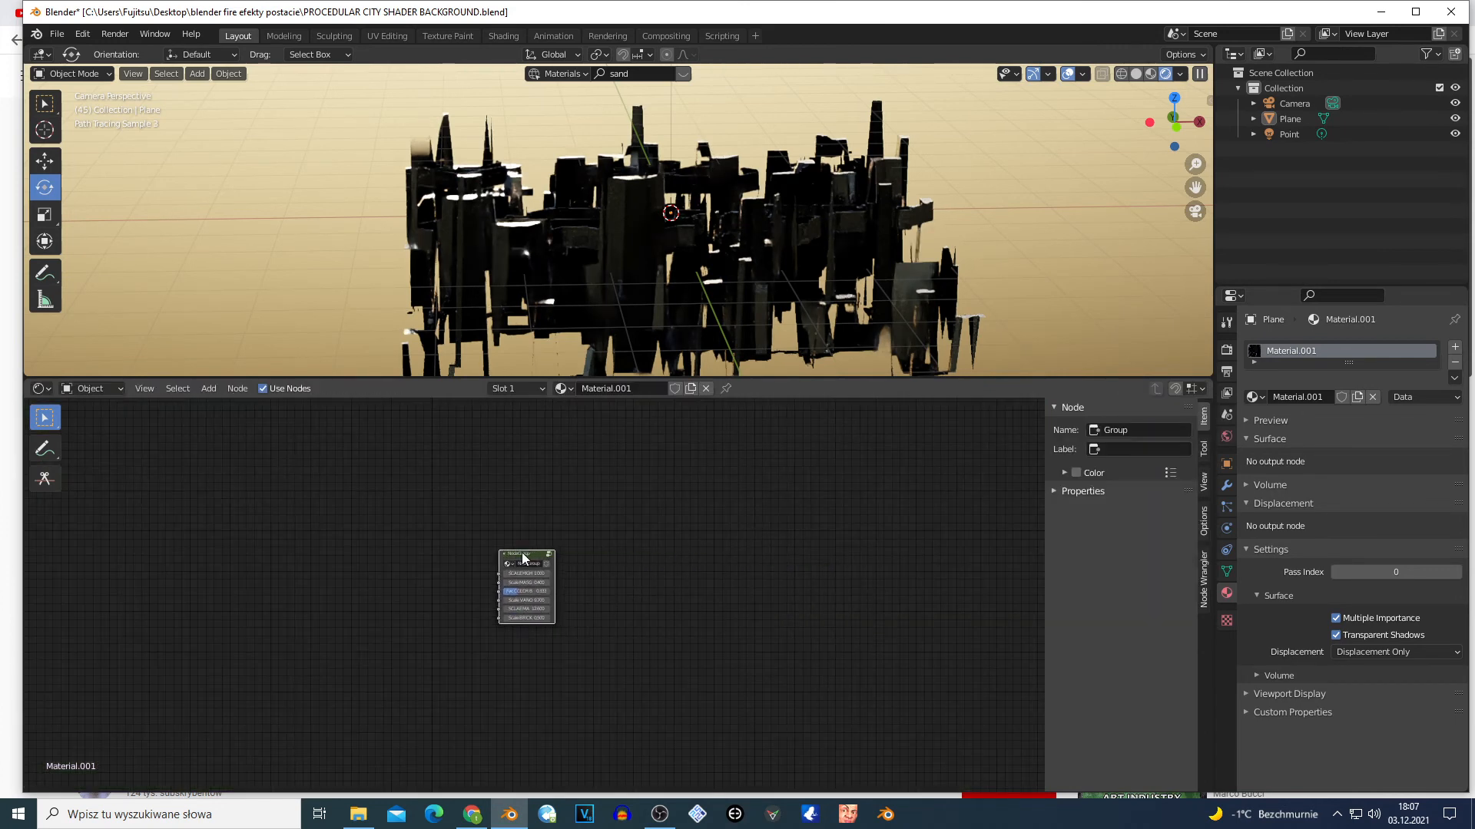
scroll(523, 559, up, 6)
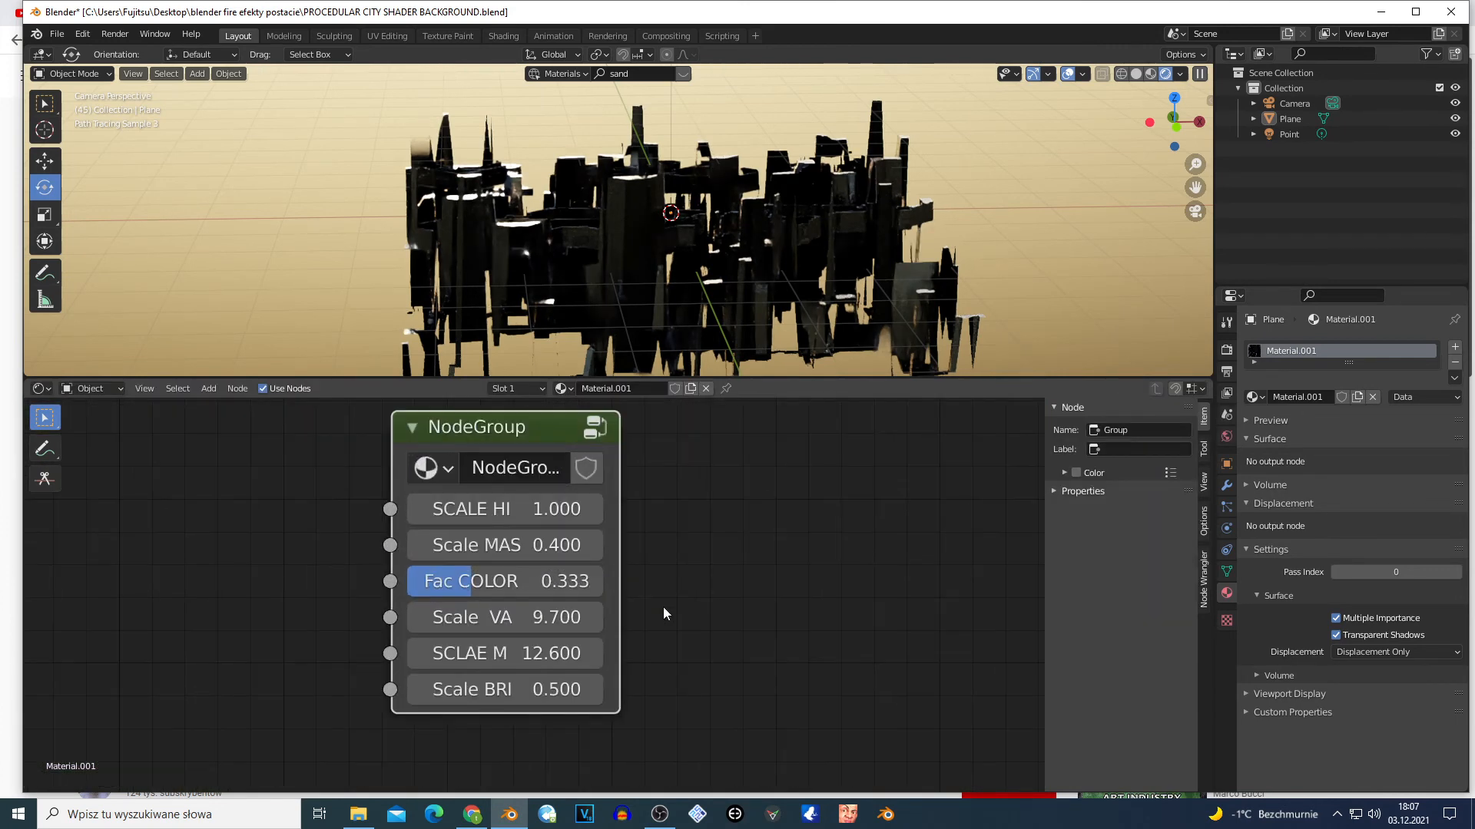
scroll(663, 612, up, 1)
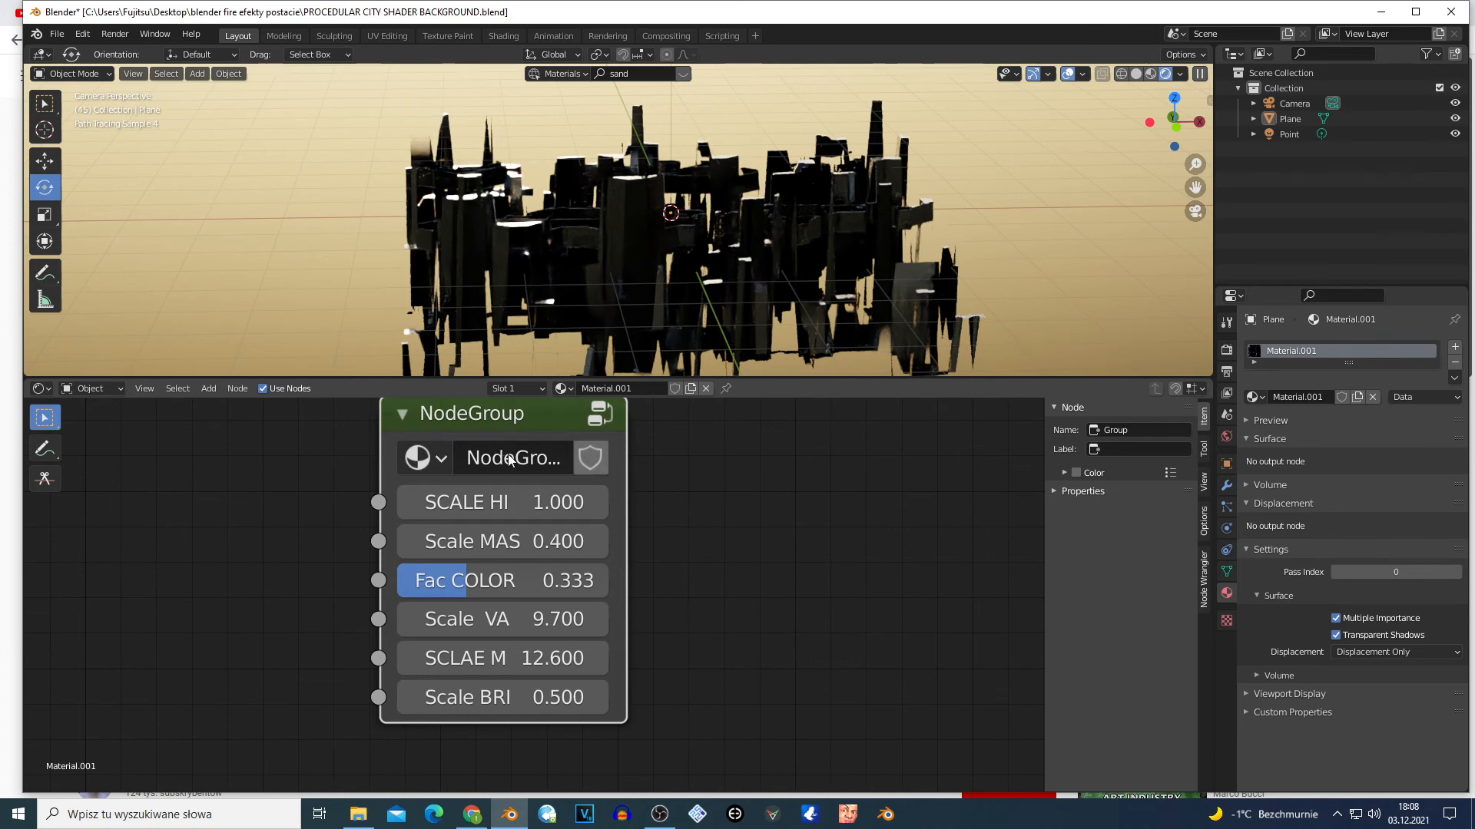
Step: Rename the node group to "CCITY SCI FI BAGDRUND"
click(518, 459)
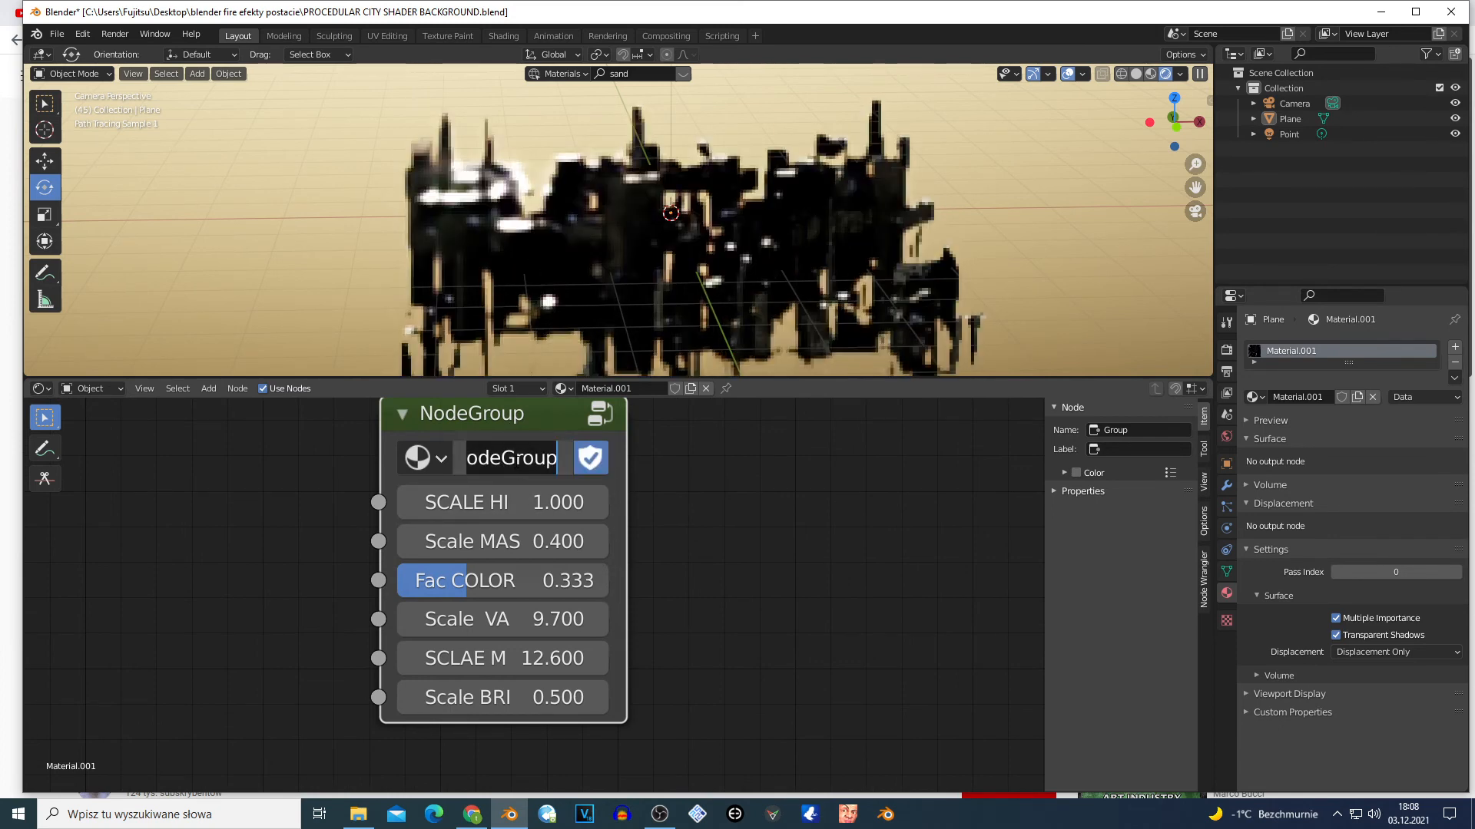
text(CIRTY)
key(BackSpace)
key(BackSpace)
key(BackSpace)
key(BackSpace)
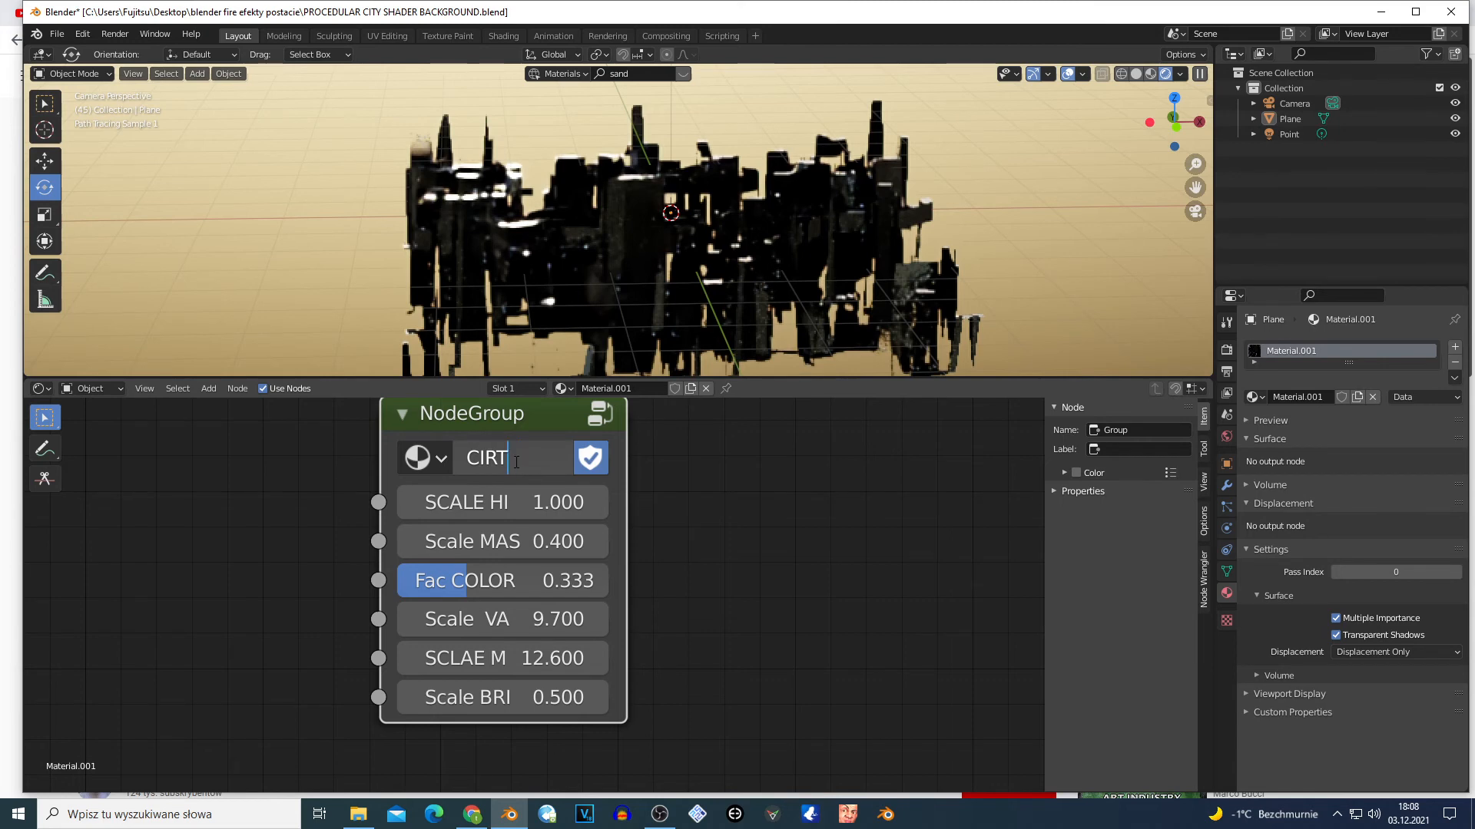
text(ITY )
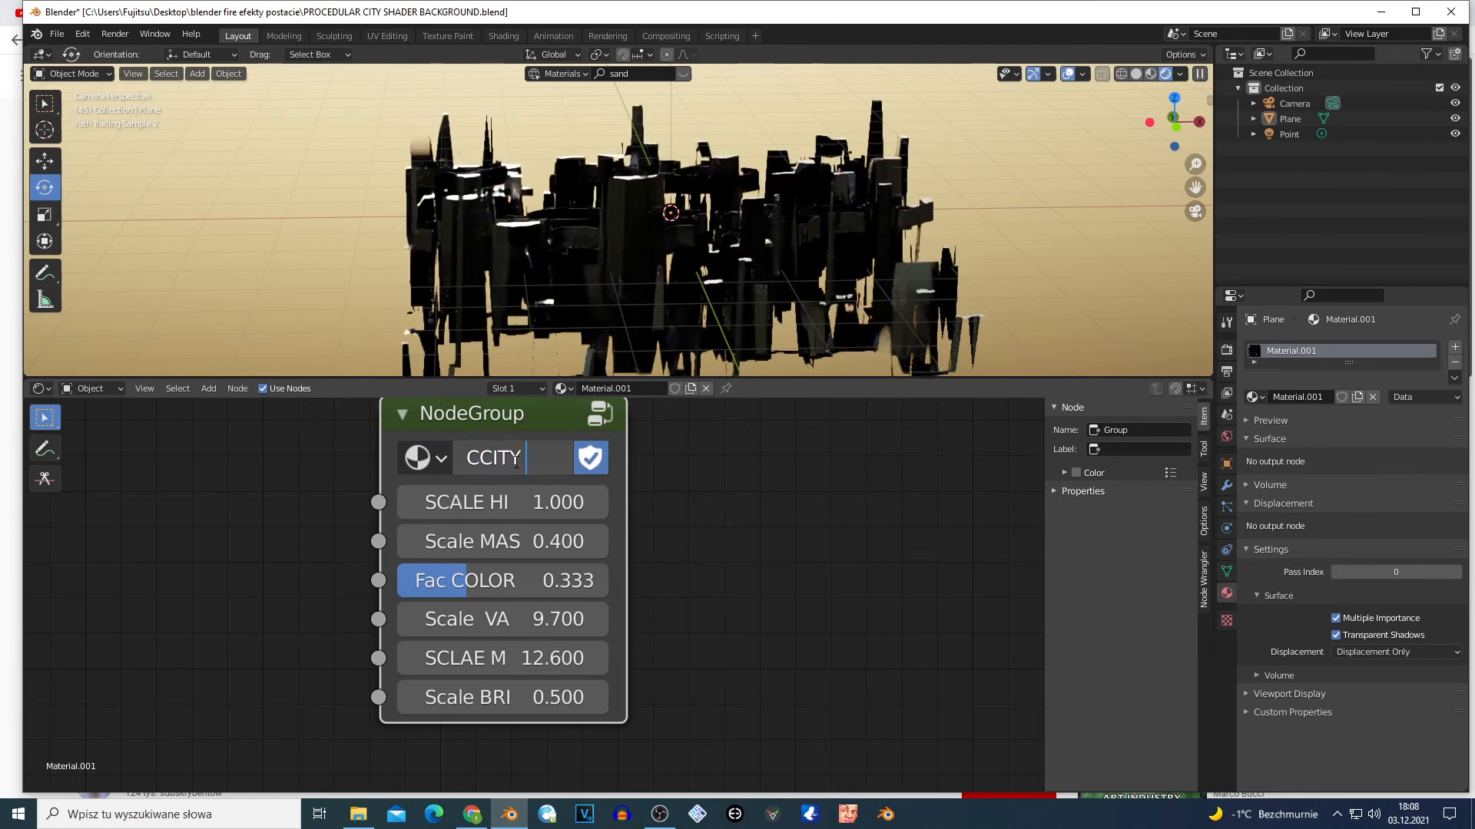
text(SCI FI BA)
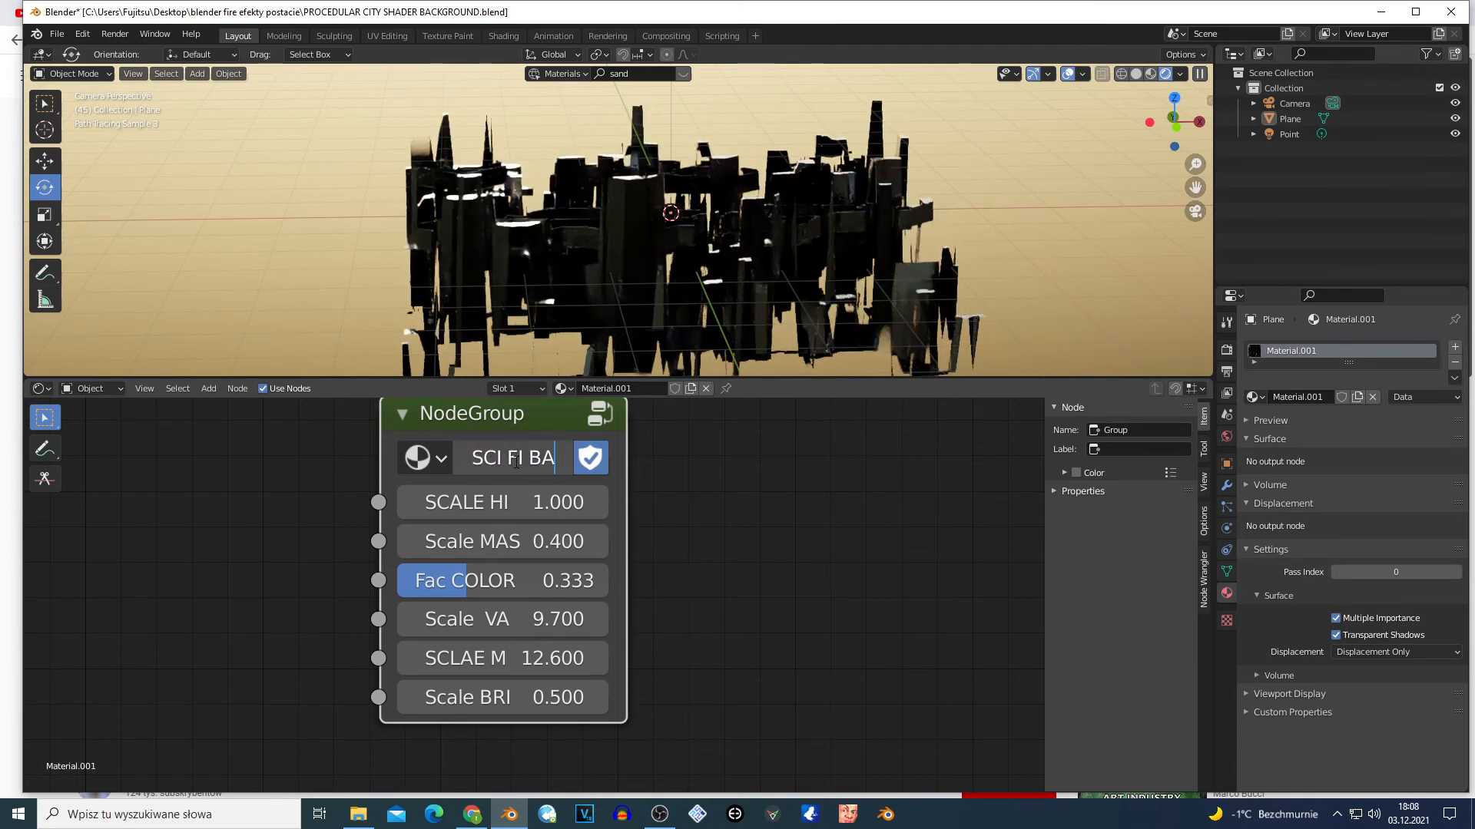
text(GDRUND)
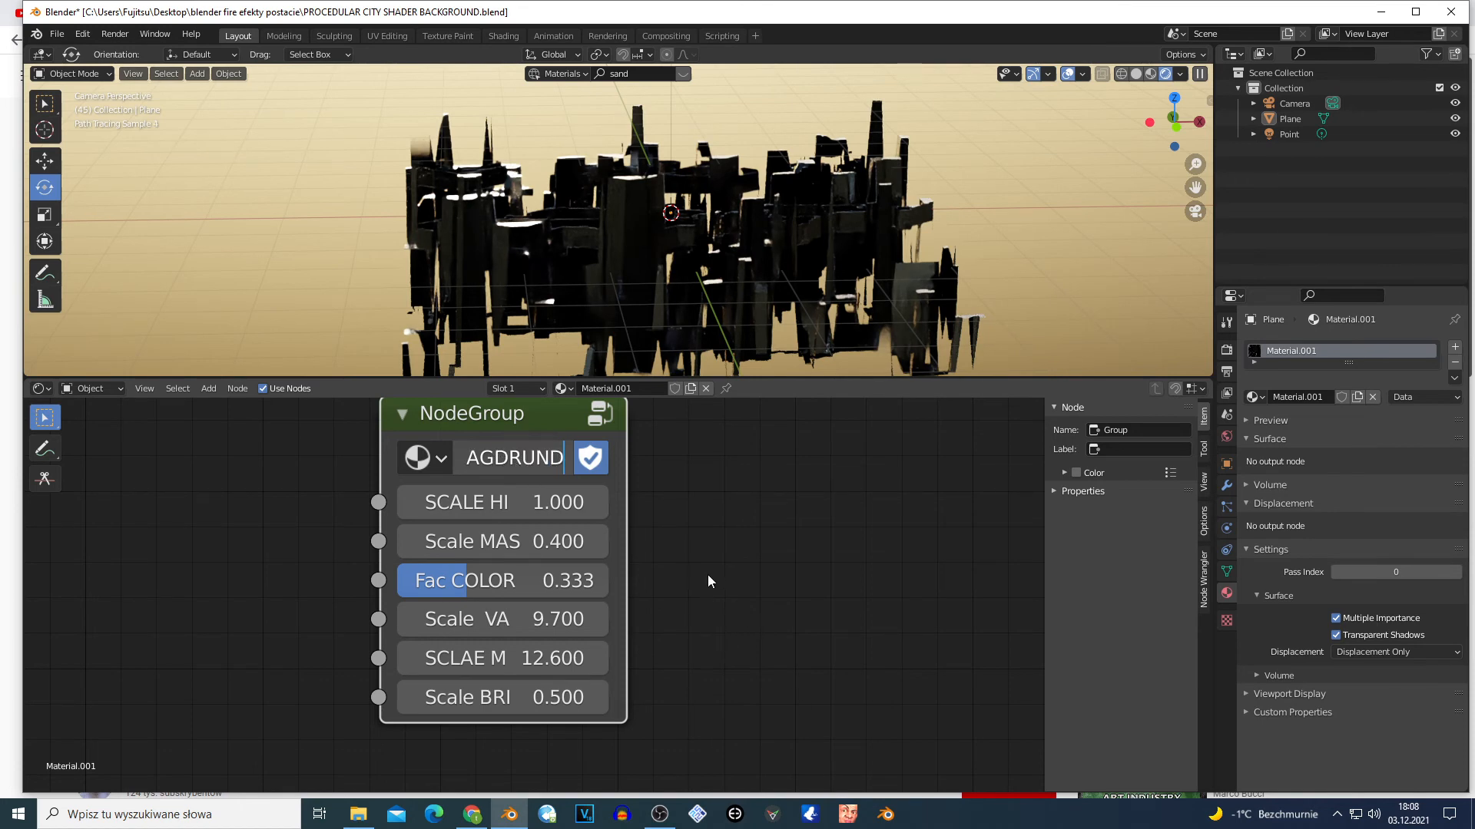
key(Return)
scroll(708, 574, down, 1)
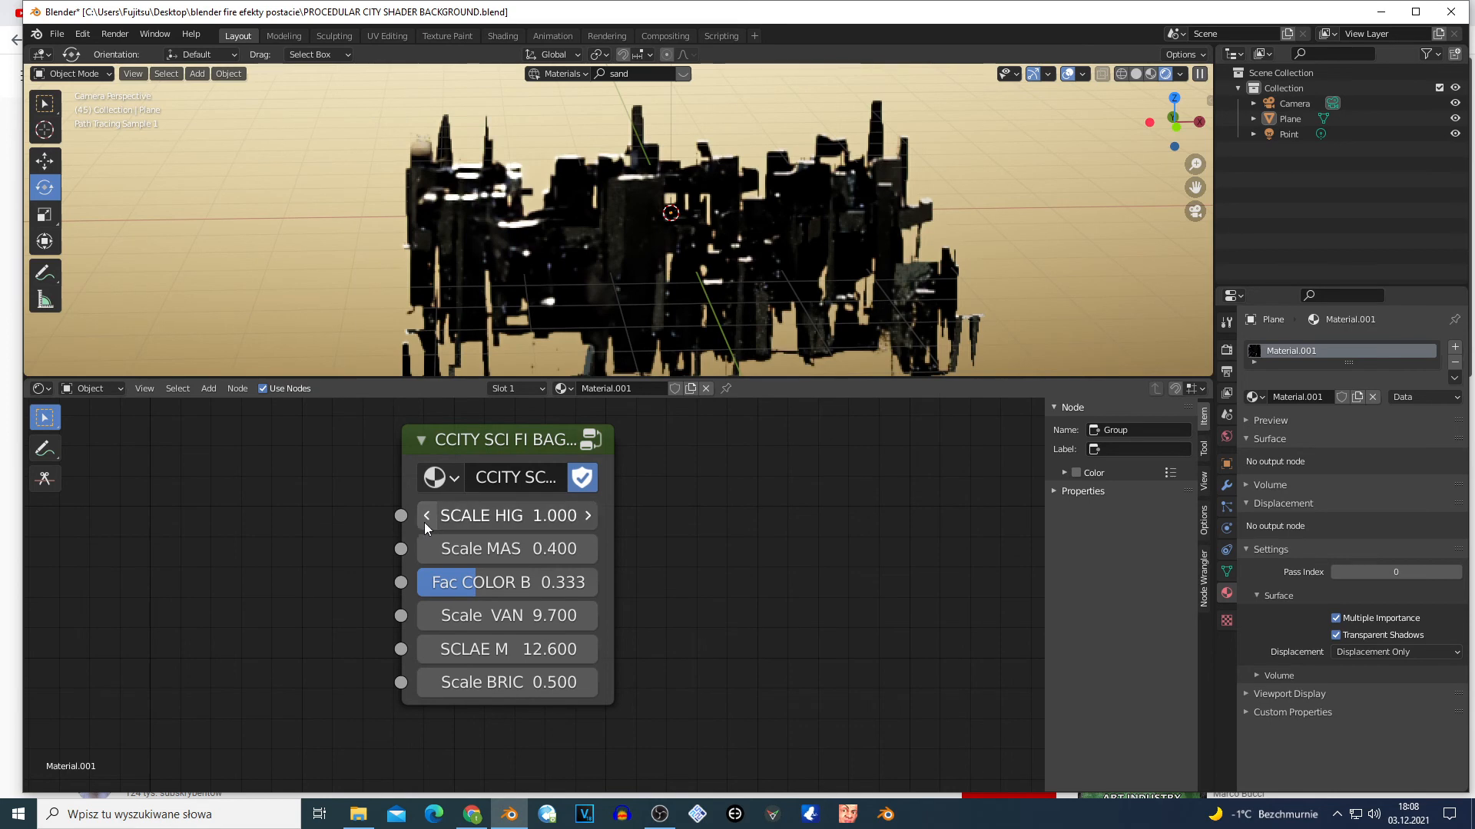
Step: Try the group's SCALE HI input at 0.6, and raise it to 0.9
click(426, 515)
click(426, 515)
click(425, 516)
click(425, 515)
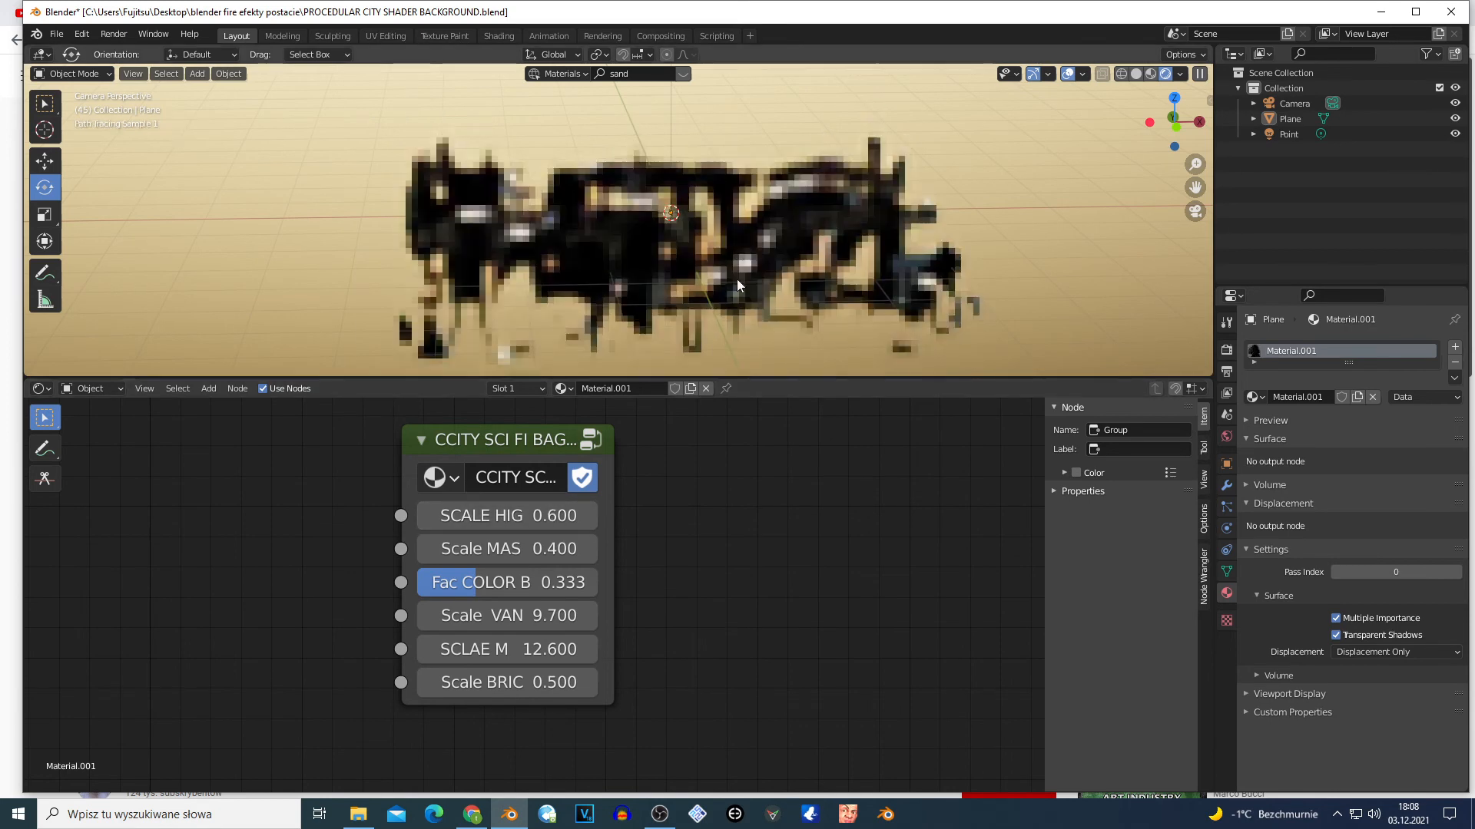
scroll(702, 550, up, 1)
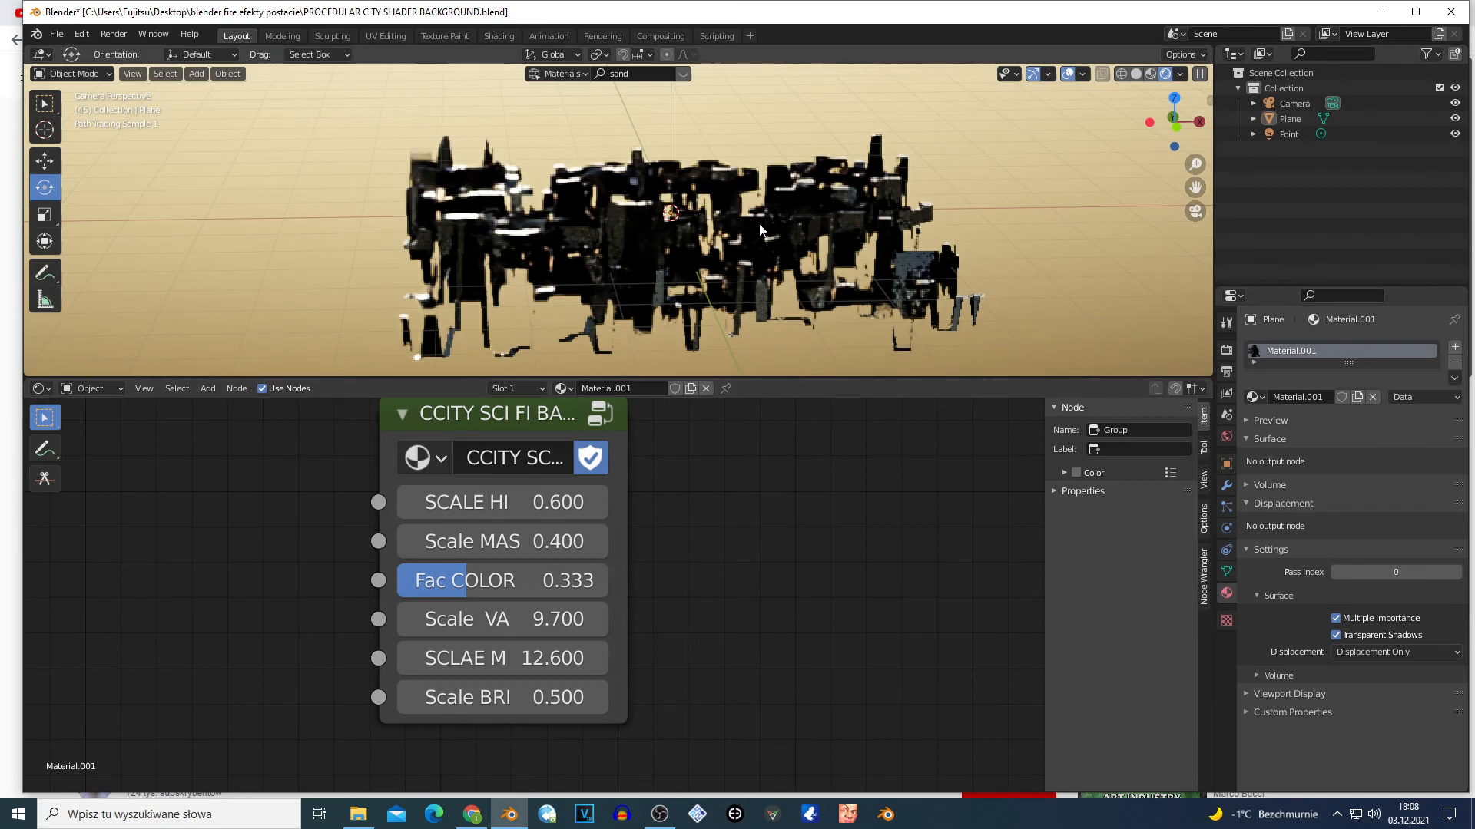
click(598, 503)
click(598, 503)
click(598, 502)
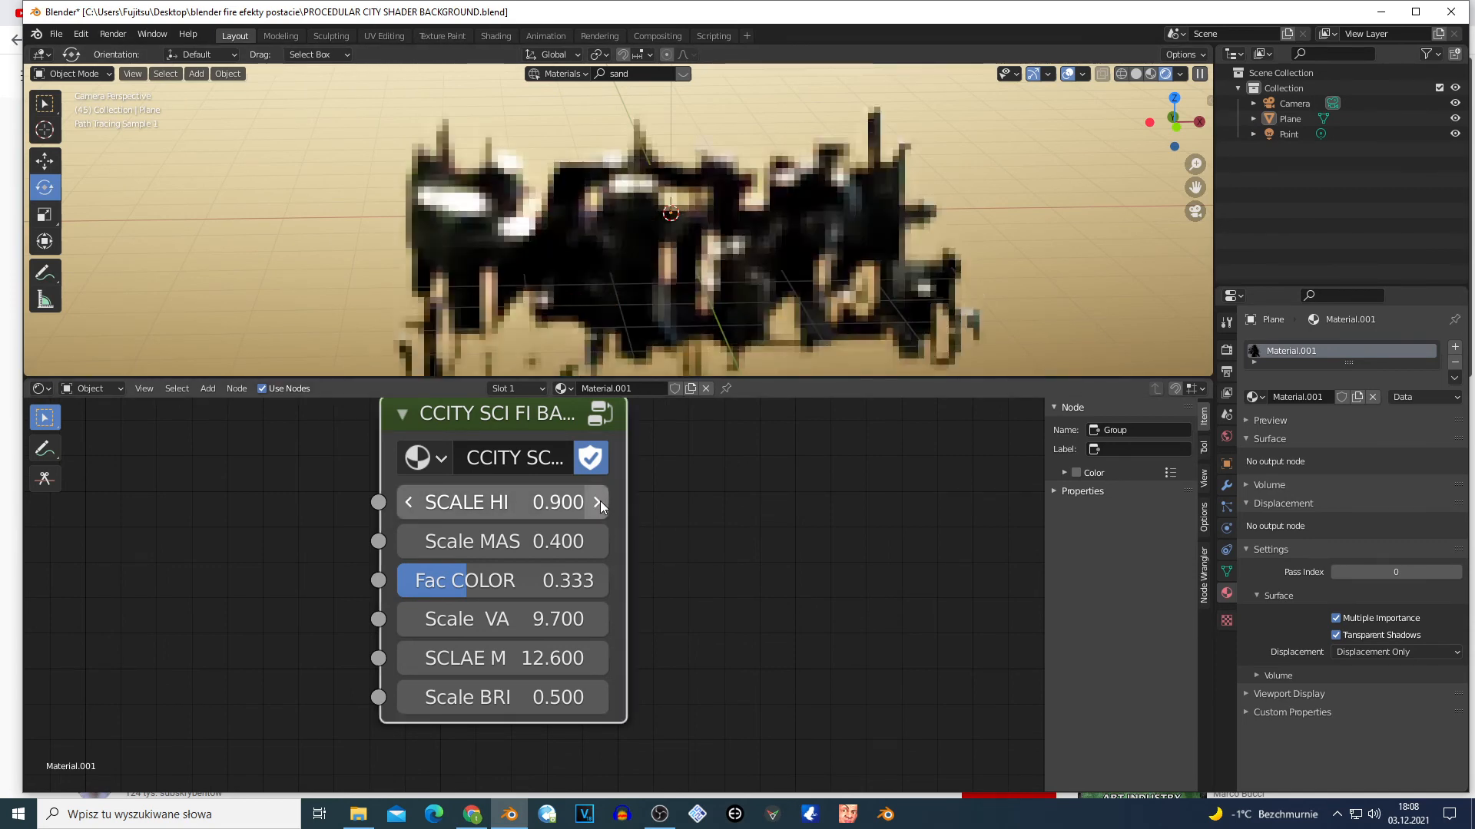
Step: Set the group's Scale MAS input to 1.0, undoing the extra increase to 1.1
click(596, 541)
click(596, 540)
click(596, 541)
click(596, 541)
click(596, 540)
click(596, 541)
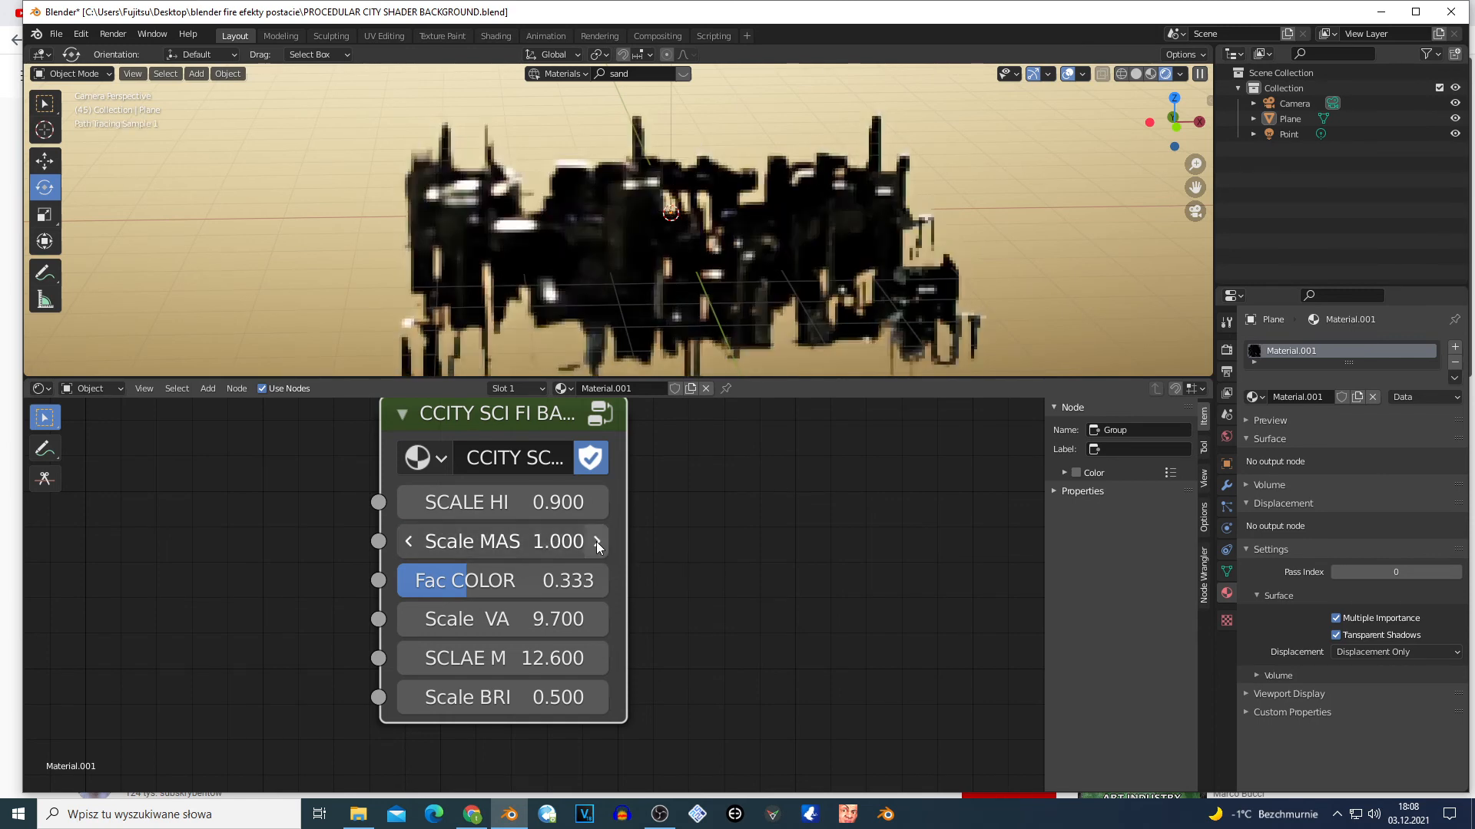
click(596, 540)
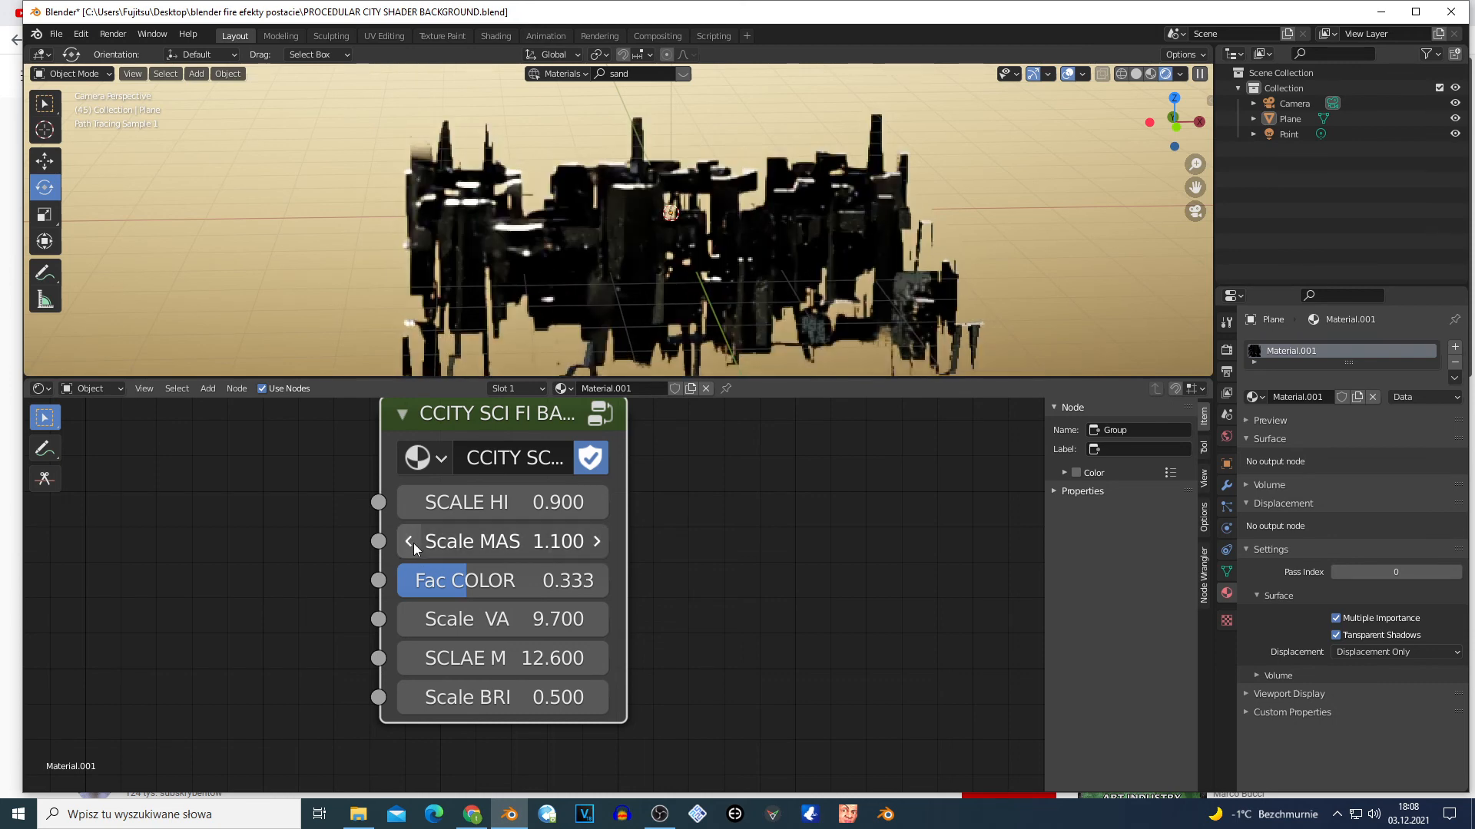
key(ctrl+z)
Step: Set the group's Fac COLOR input to 0.283 and its Scale VA input to 6.6
click(468, 588)
click(649, 576)
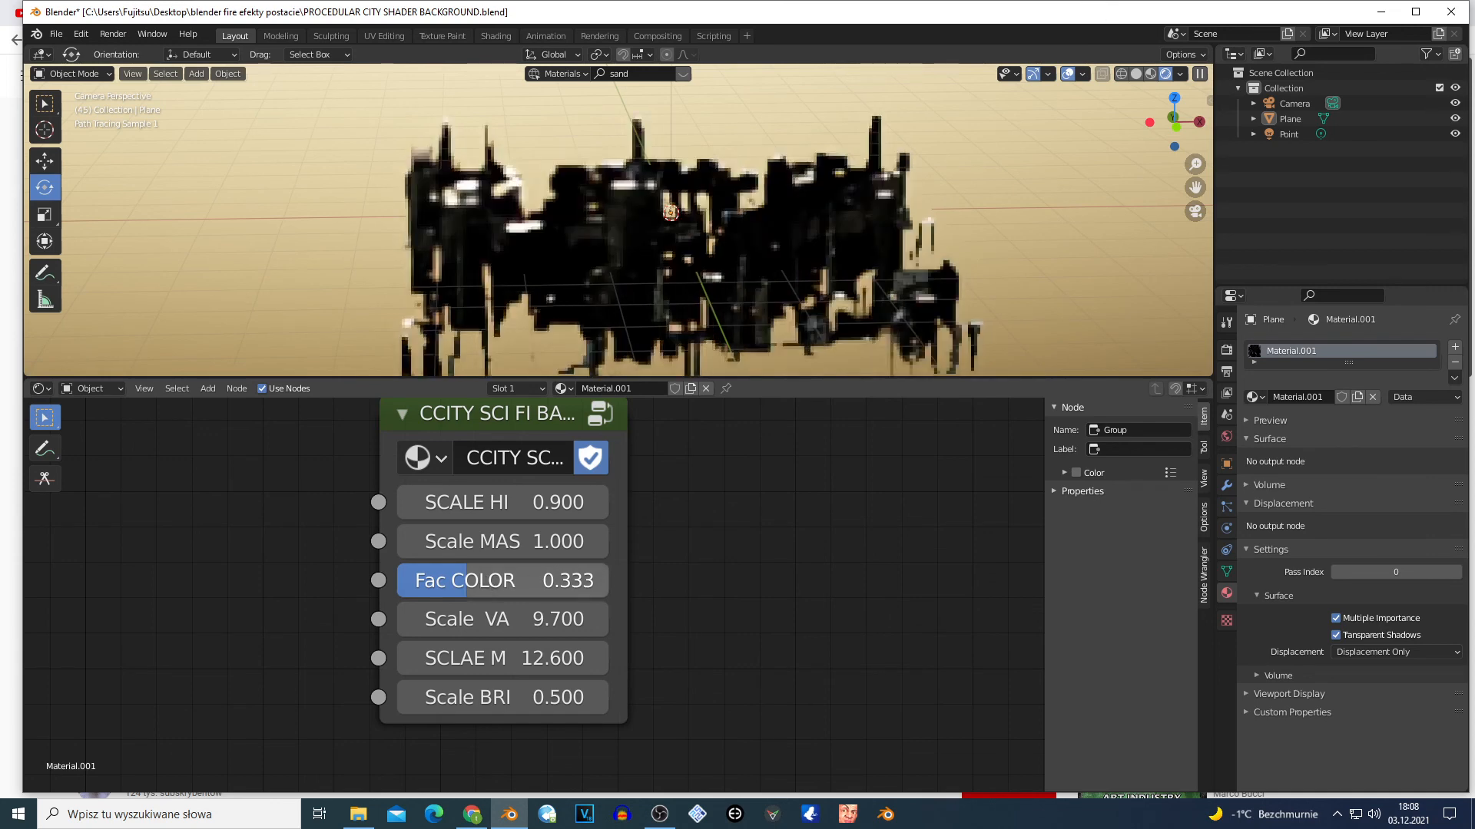
mouse_move(569, 580)
mouse_down()
mouse_move(642, 580)
mouse_move(557, 581)
mouse_up()
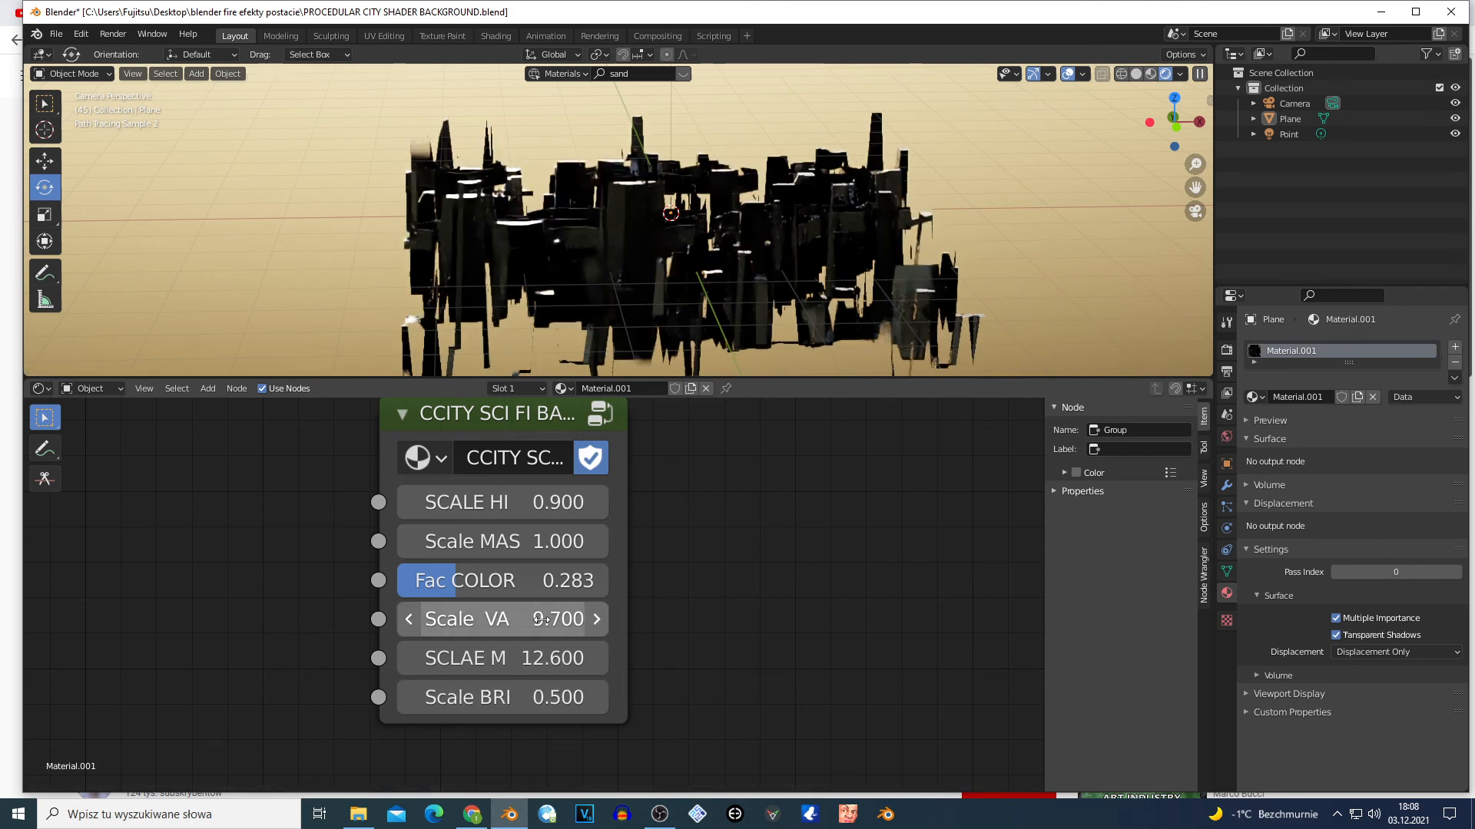
mouse_move(567, 623)
mouse_down()
mouse_move(682, 623)
mouse_move(451, 623)
mouse_up()
click(461, 619)
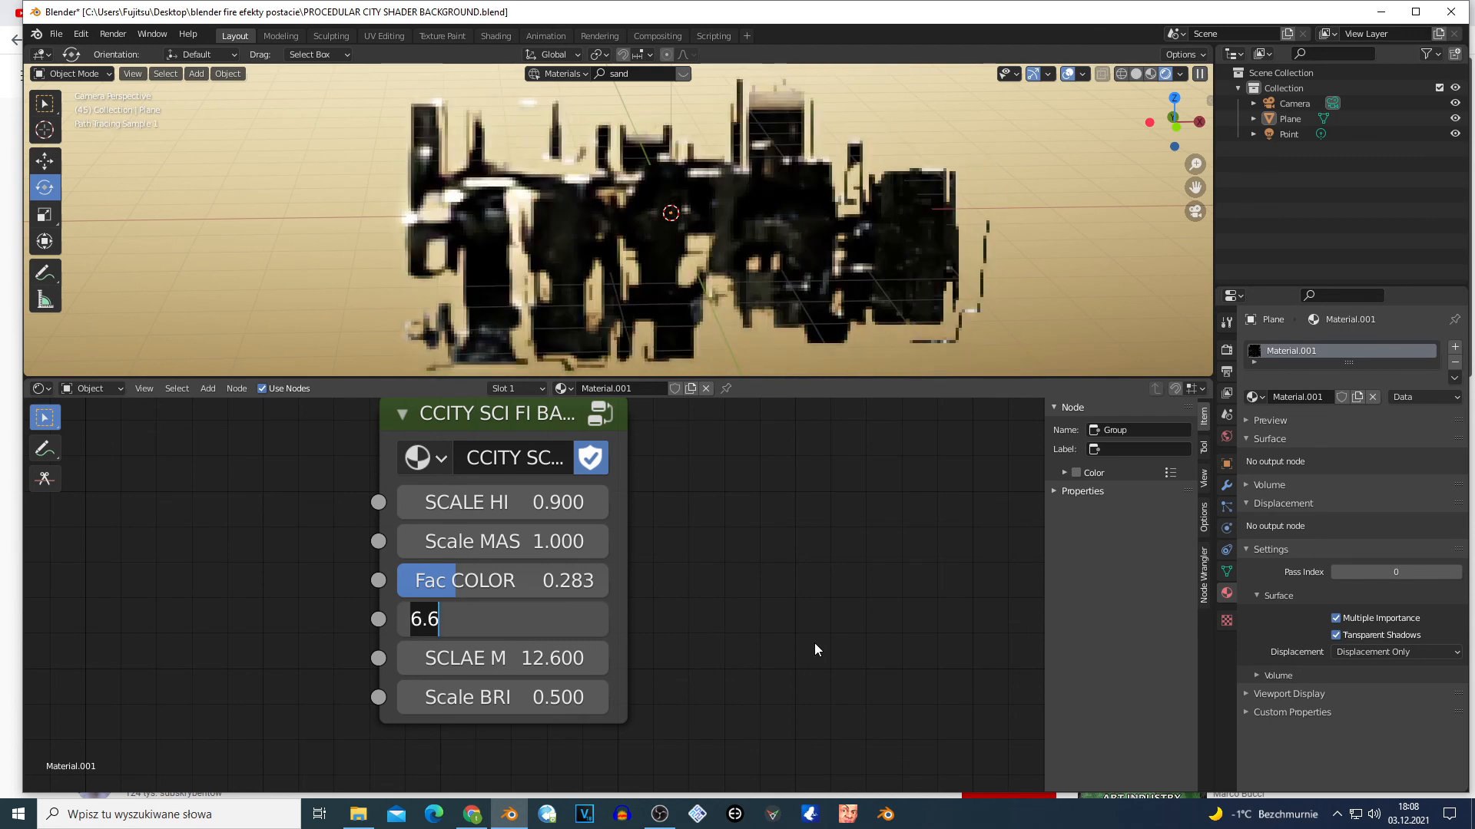
key(Return)
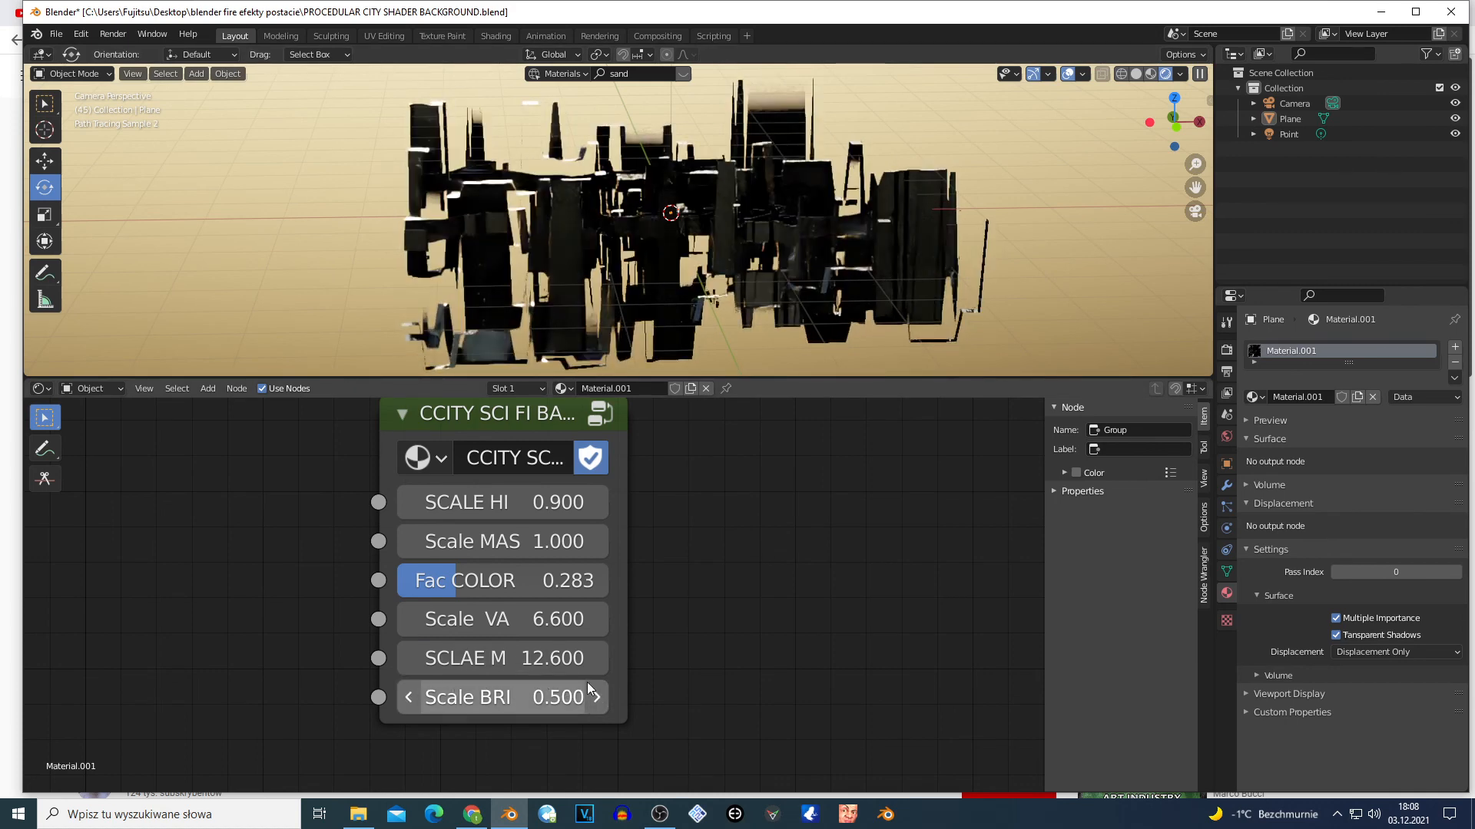
Step: Try the group's Scale BRI input at 0, and raise it to 0.3
click(410, 699)
click(410, 698)
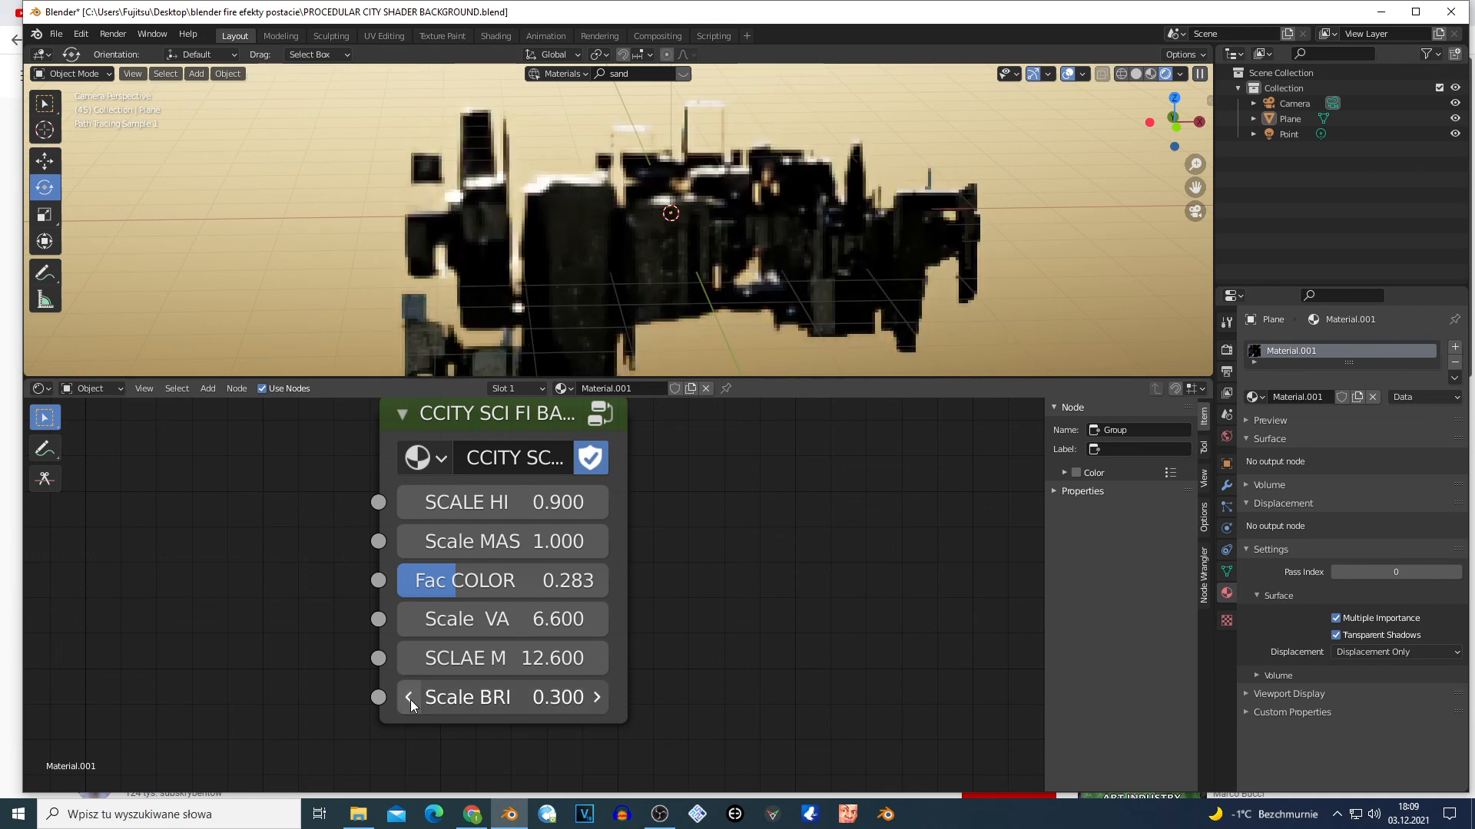
click(410, 699)
click(410, 698)
click(435, 707)
text(-0.0)
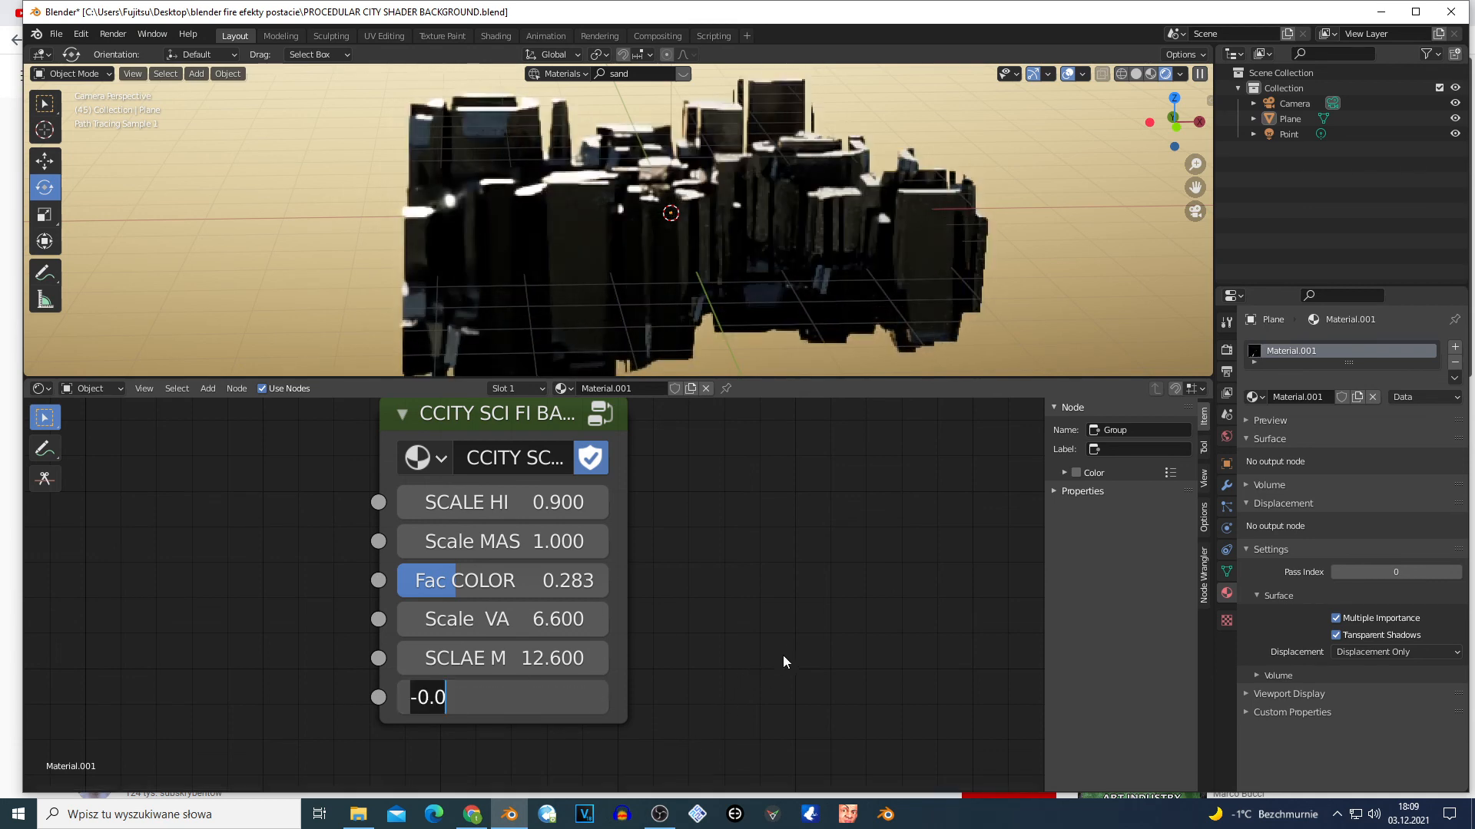
key(Return)
click(645, 296)
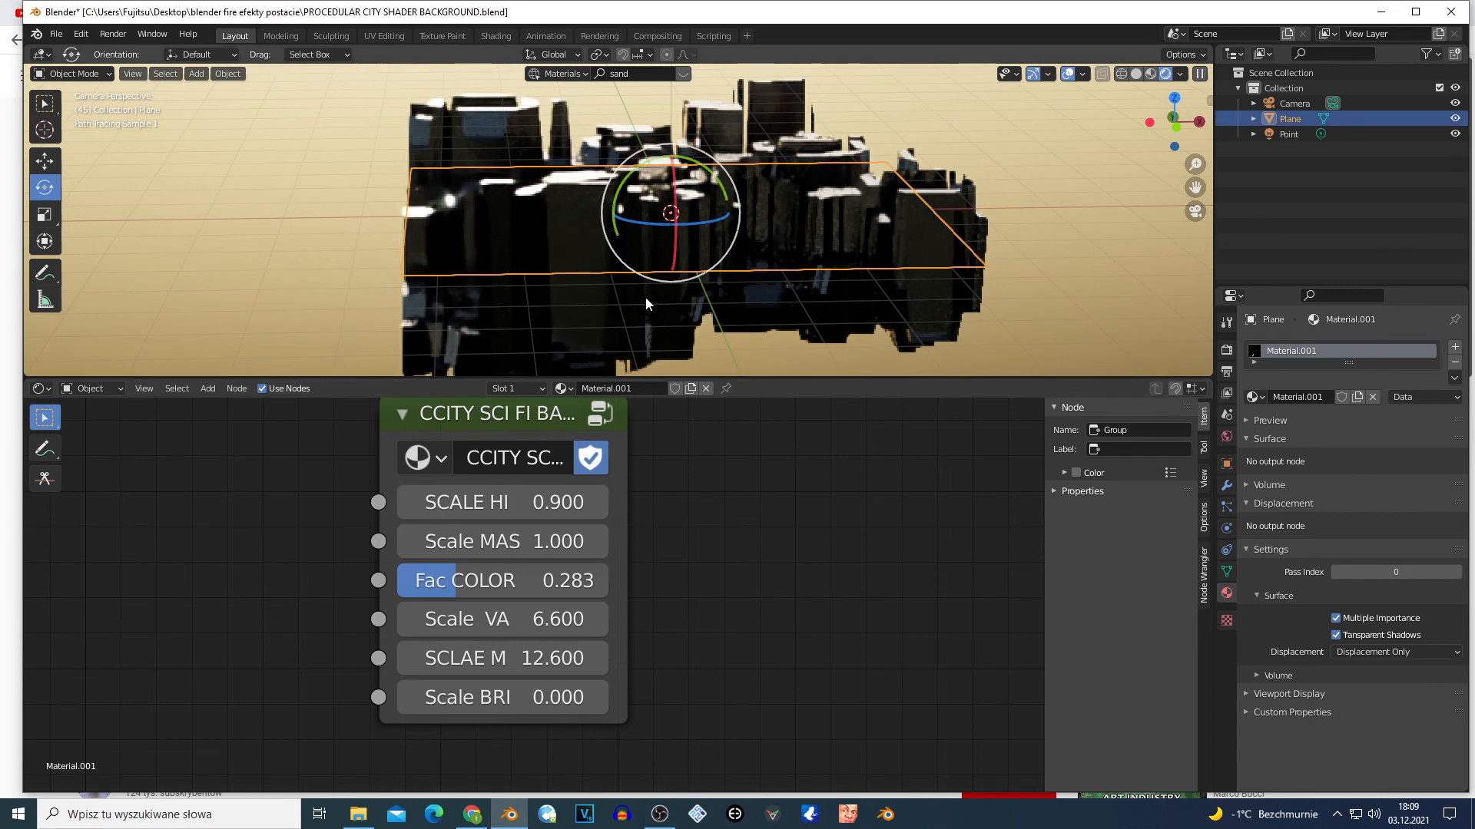
click(598, 699)
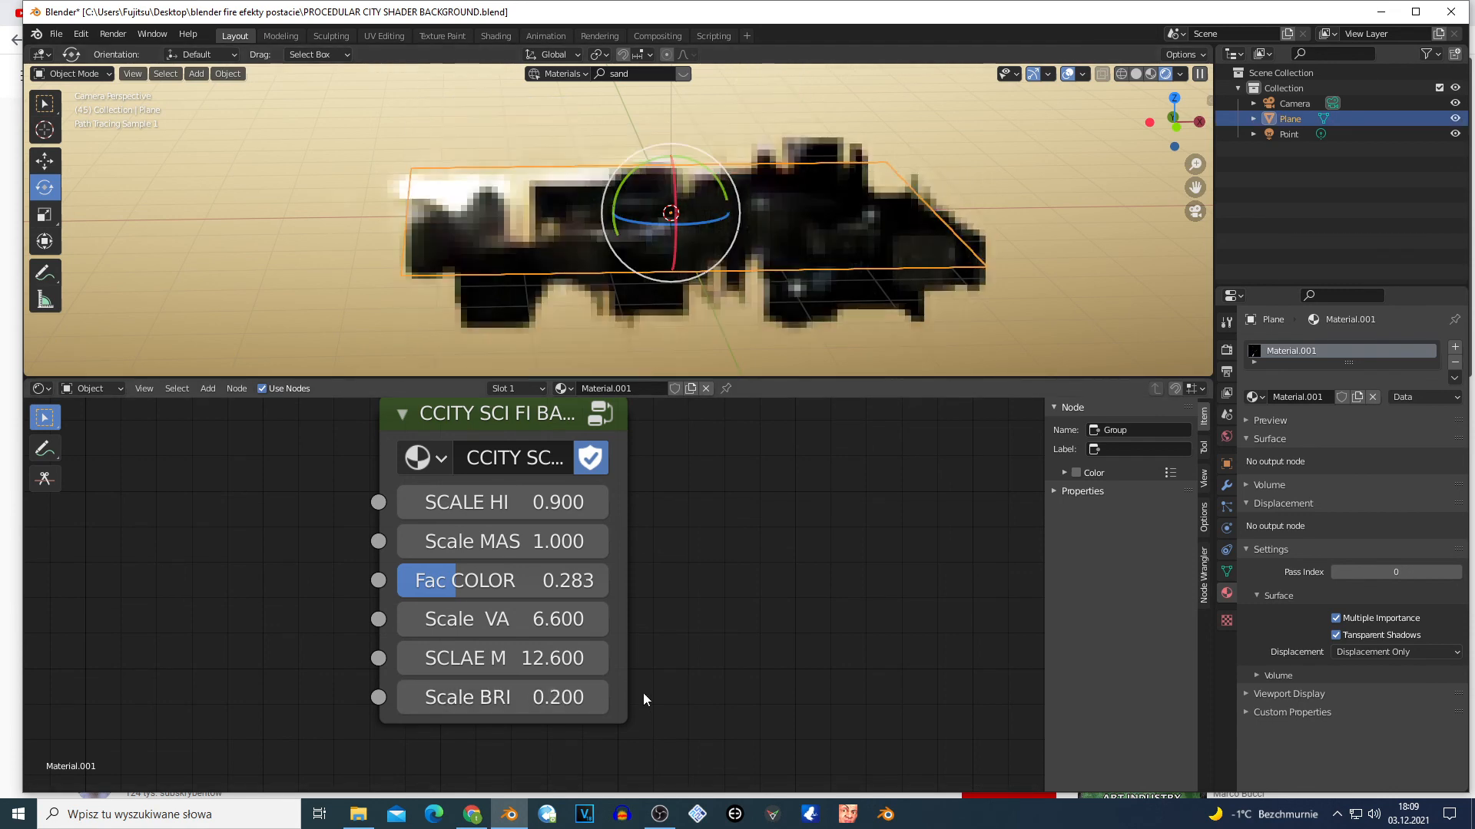
click(596, 699)
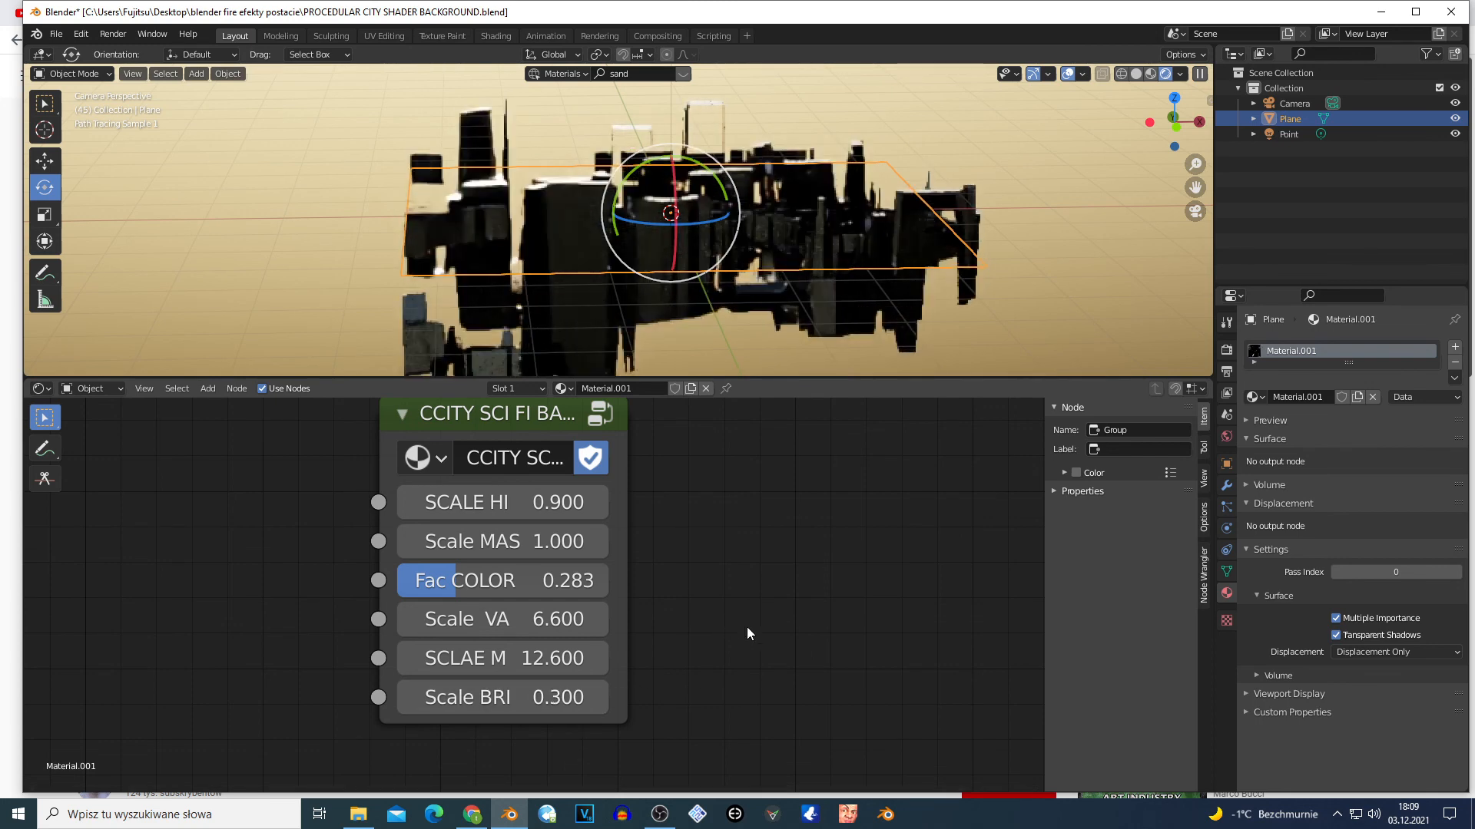
Step: Lower the group's SCLAE M input to 12.1
click(417, 667)
click(418, 666)
click(418, 667)
click(419, 666)
click(419, 666)
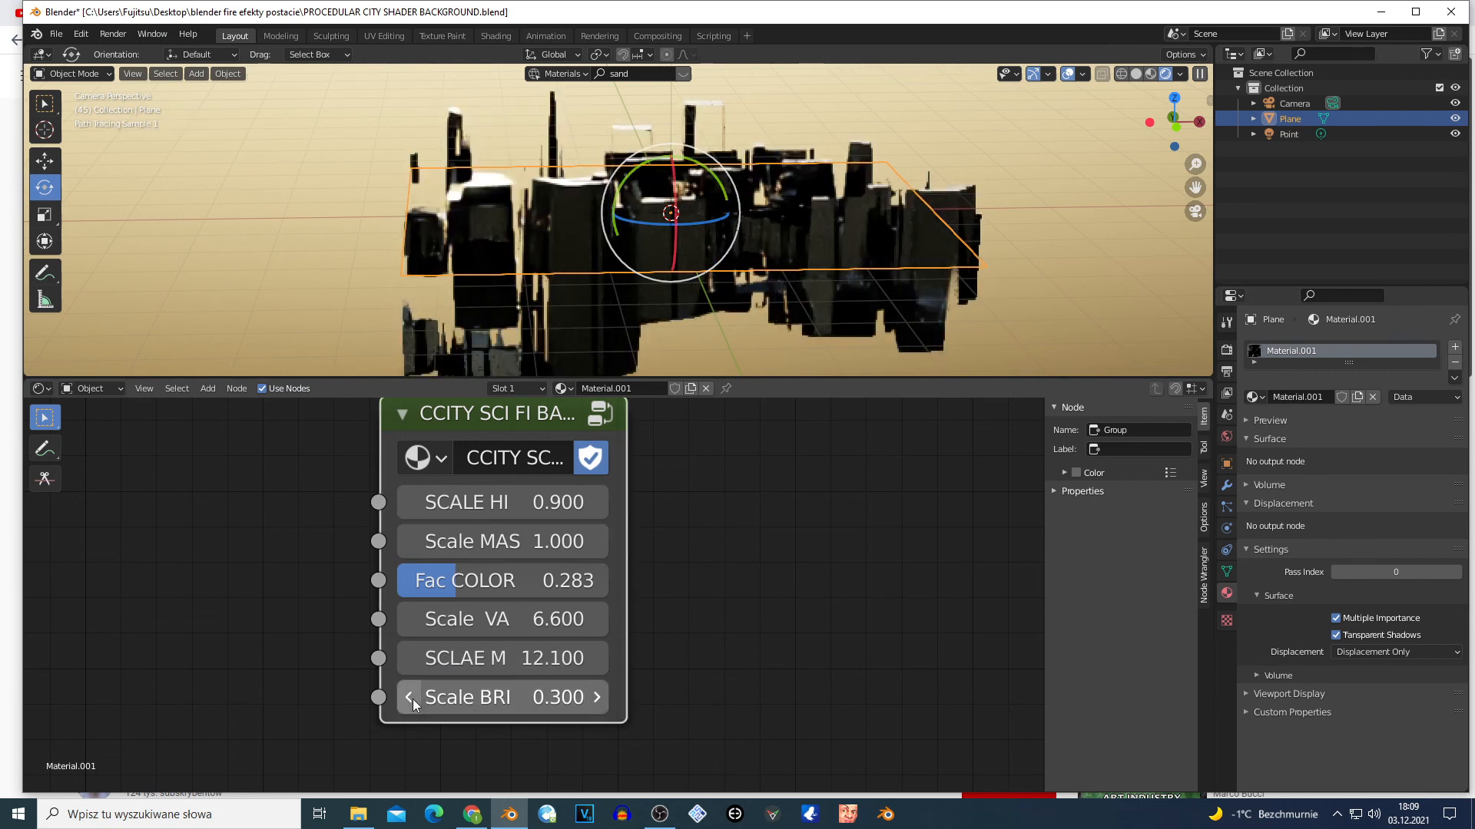
Step: Lower the group's Scale BRI input to 0 and deselect the plane in the viewport
click(412, 699)
click(412, 699)
click(411, 699)
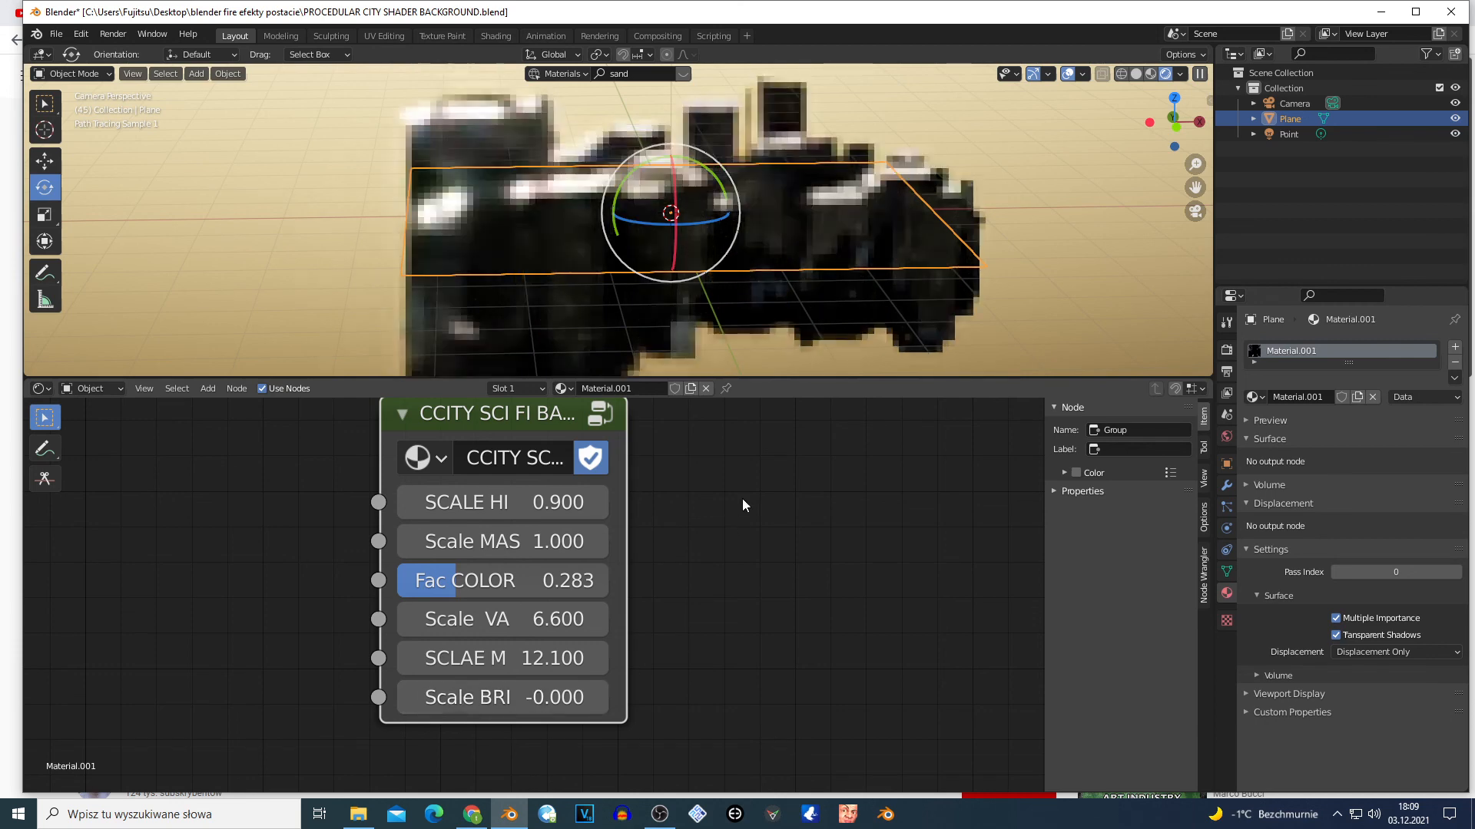
click(1091, 208)
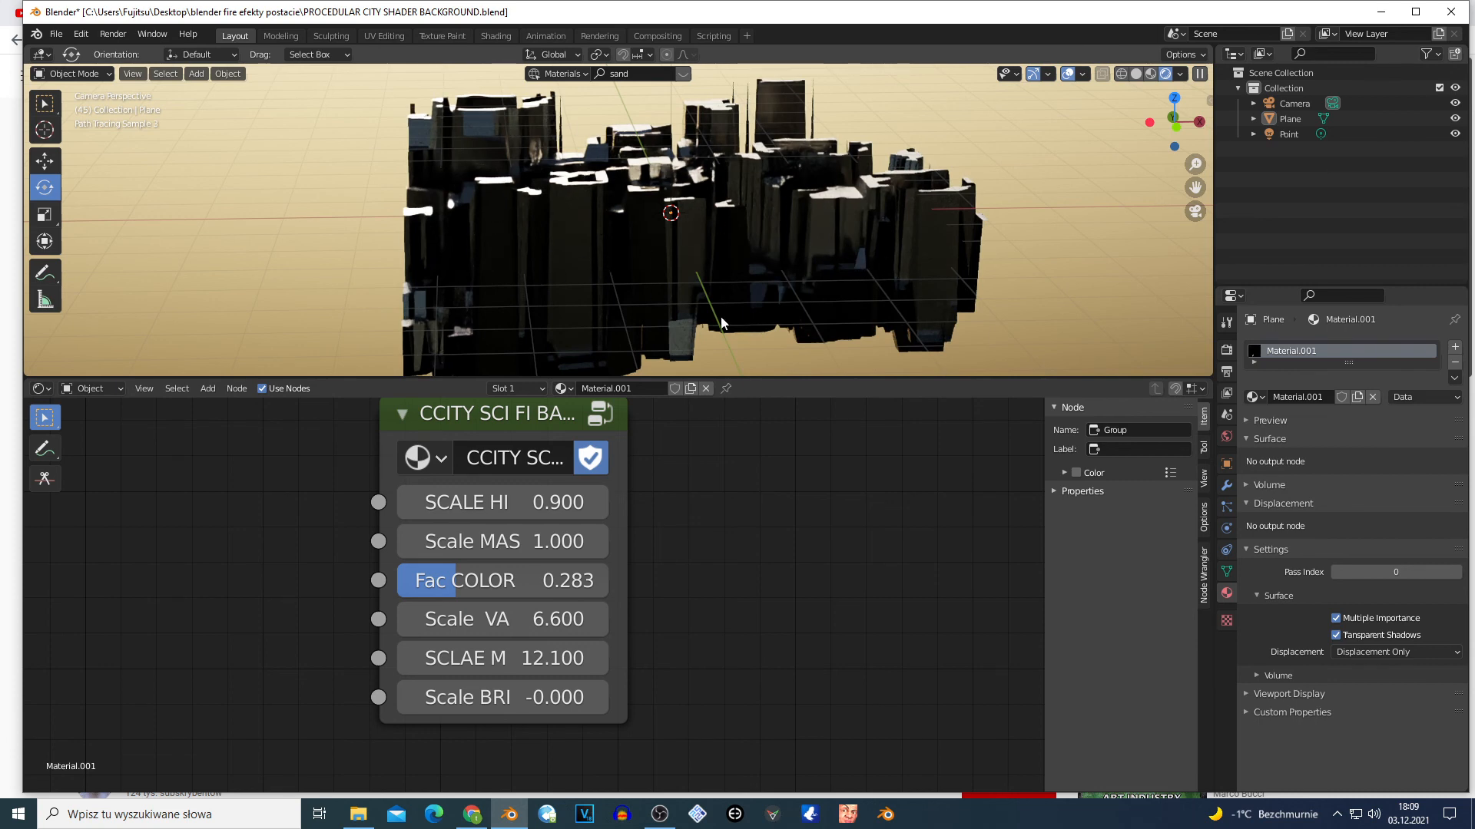
scroll(721, 316, down, 2)
drag(487, 416, 503, 493)
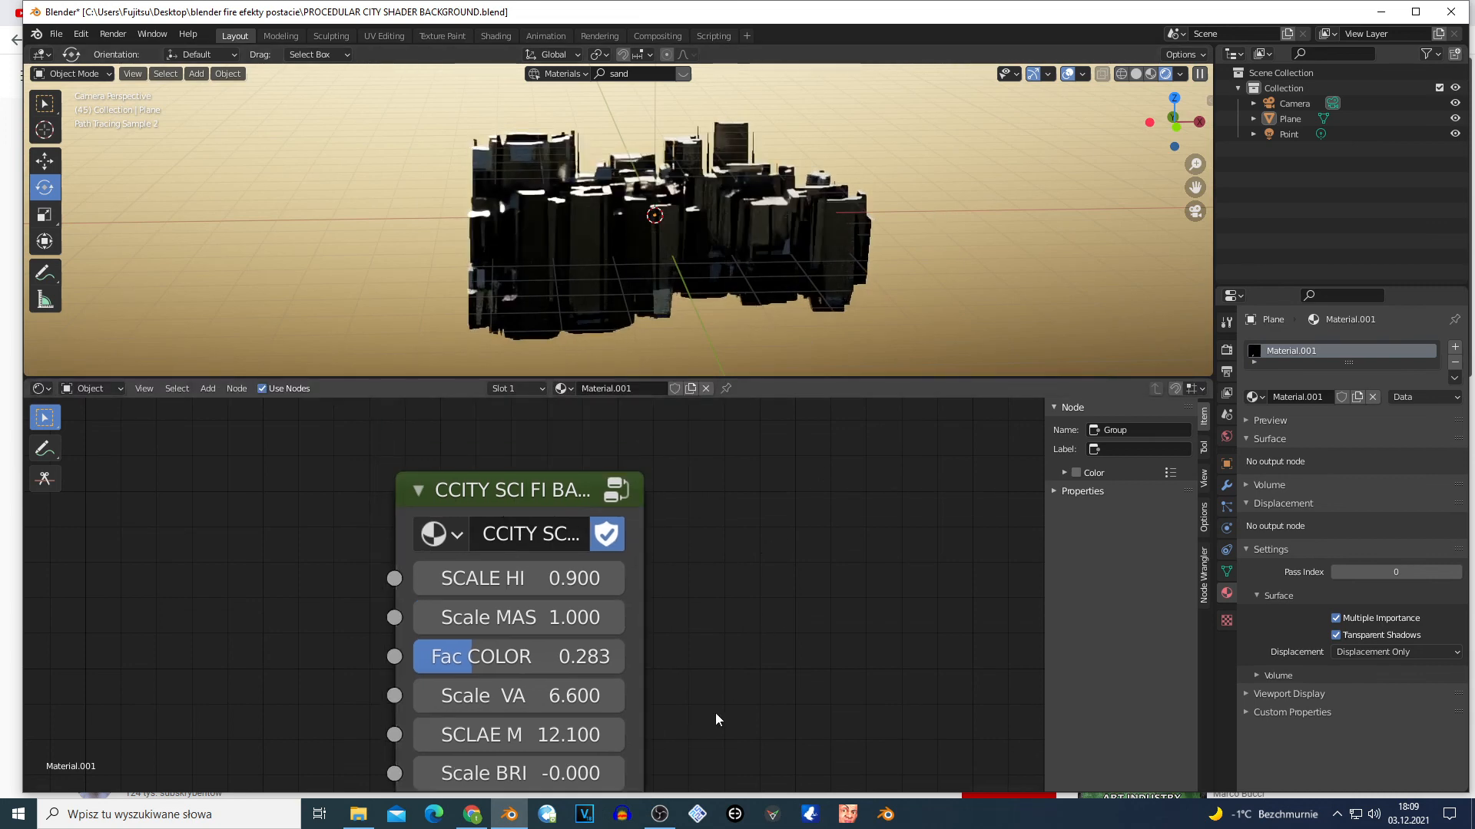
click(657, 816)
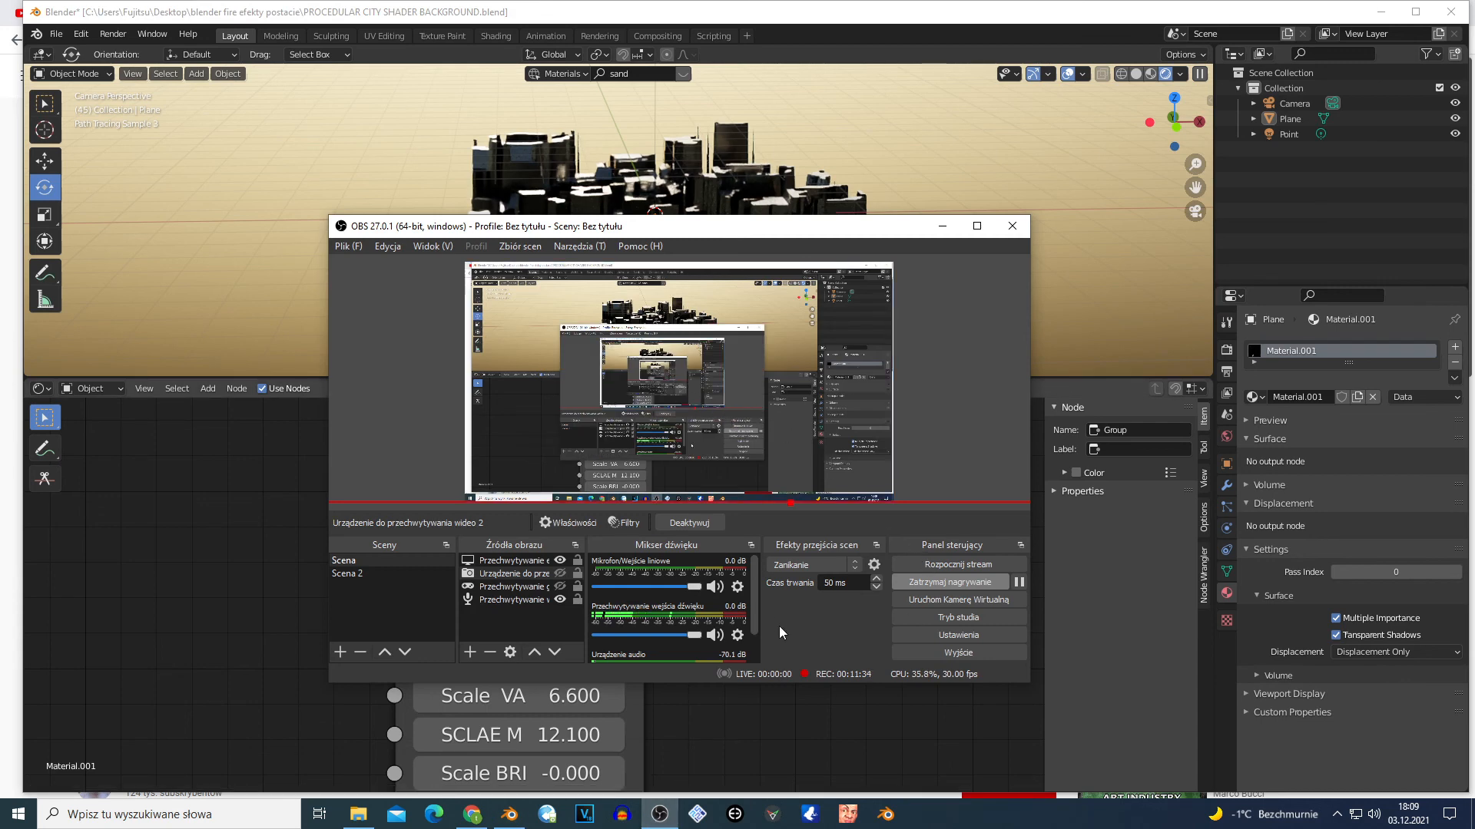